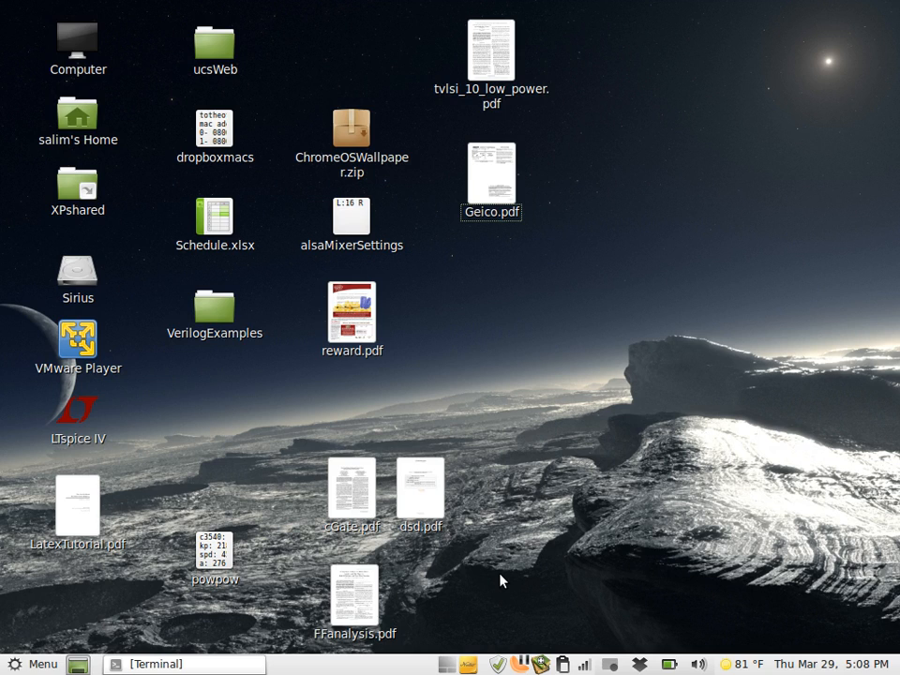
Switch to the open terminal session and start a tcsh shell.
left_click(181, 664)
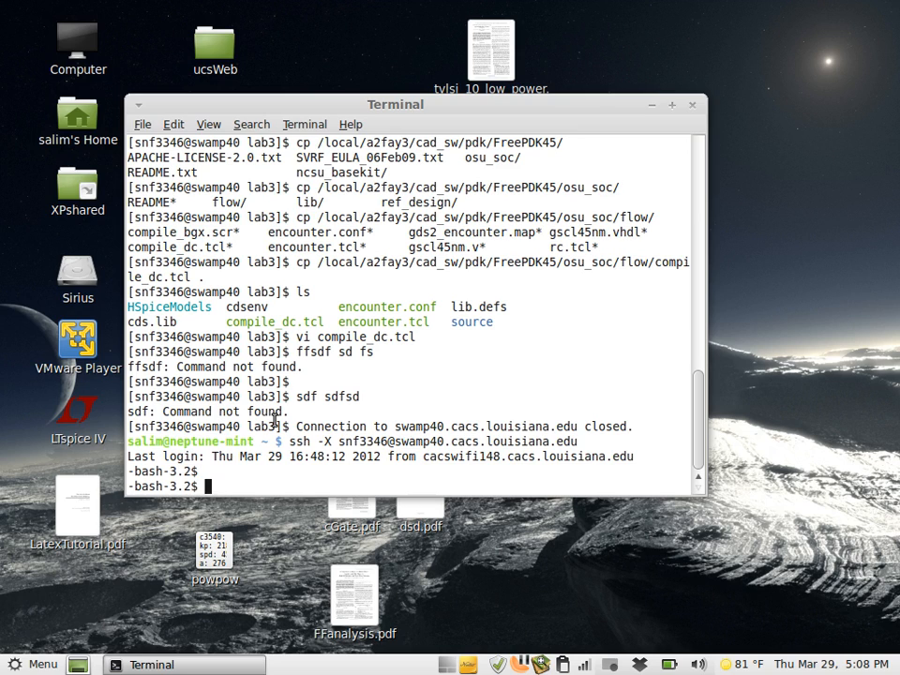
type("tcsh")
key("Return")
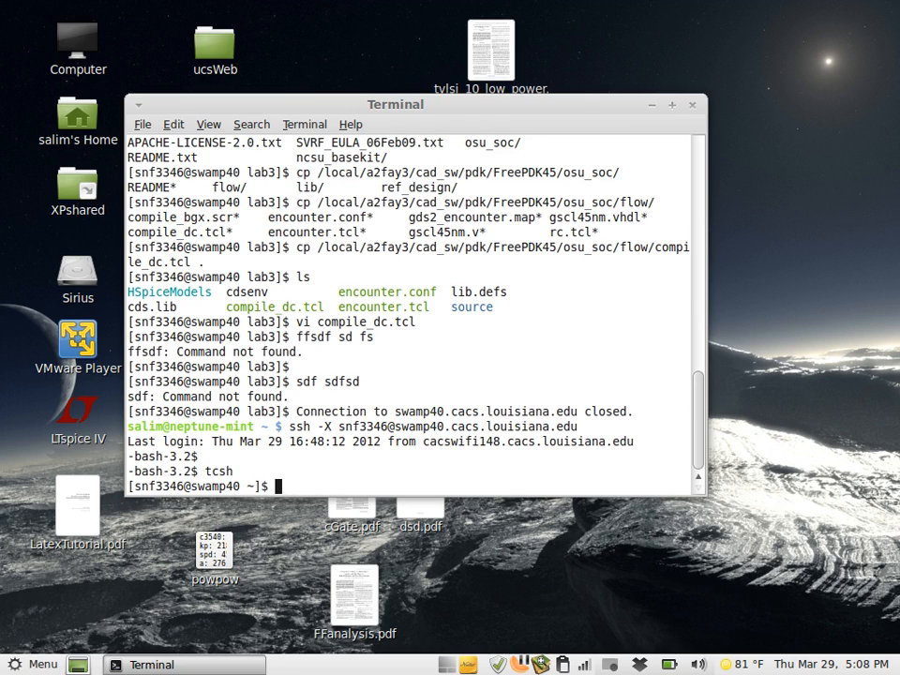
Change to the CADwork/eece586-sp12/lab3 directory and list its contents.
type("cd CADwork/")
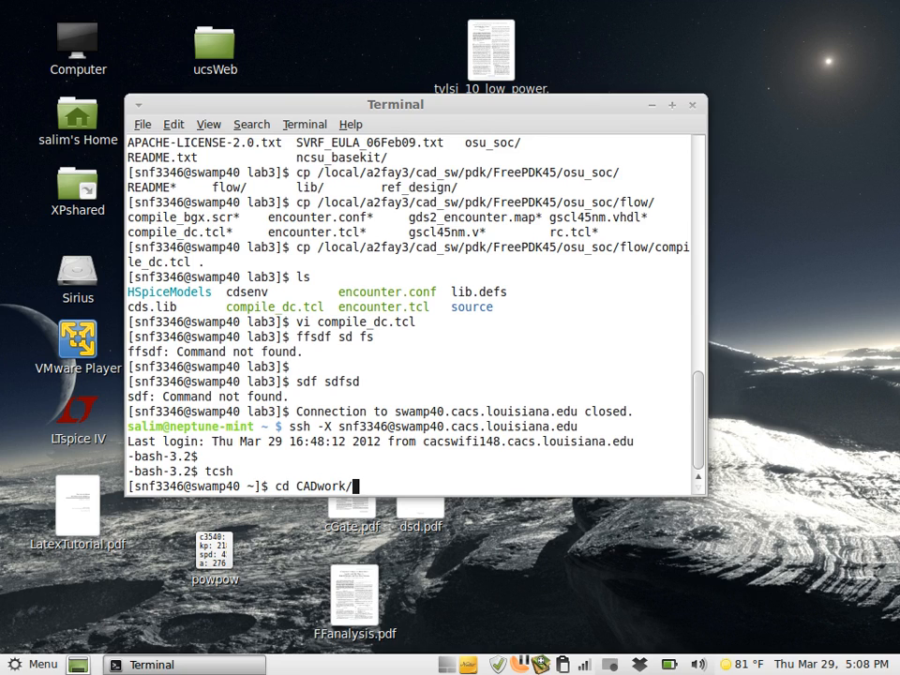
type("eece586")
key("Tab")
type("lab")
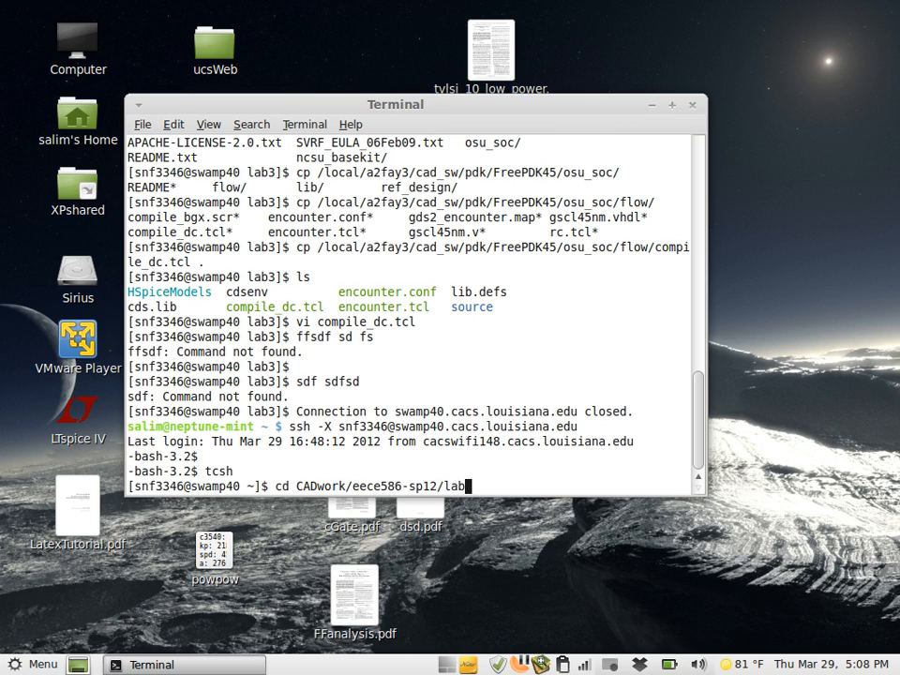
key("Tab")
key("Return")
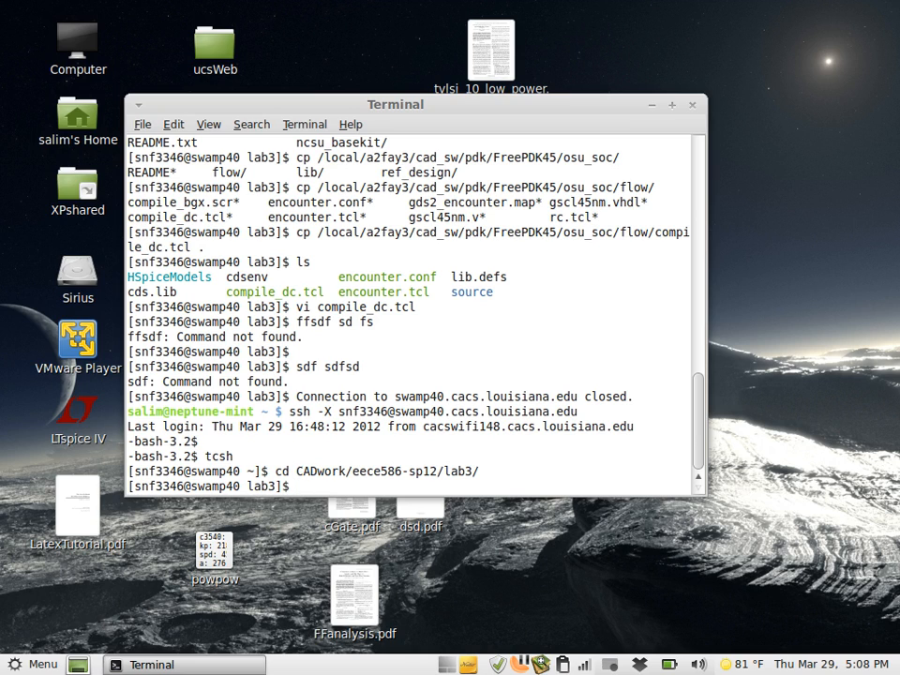
type("ls")
key("Return")
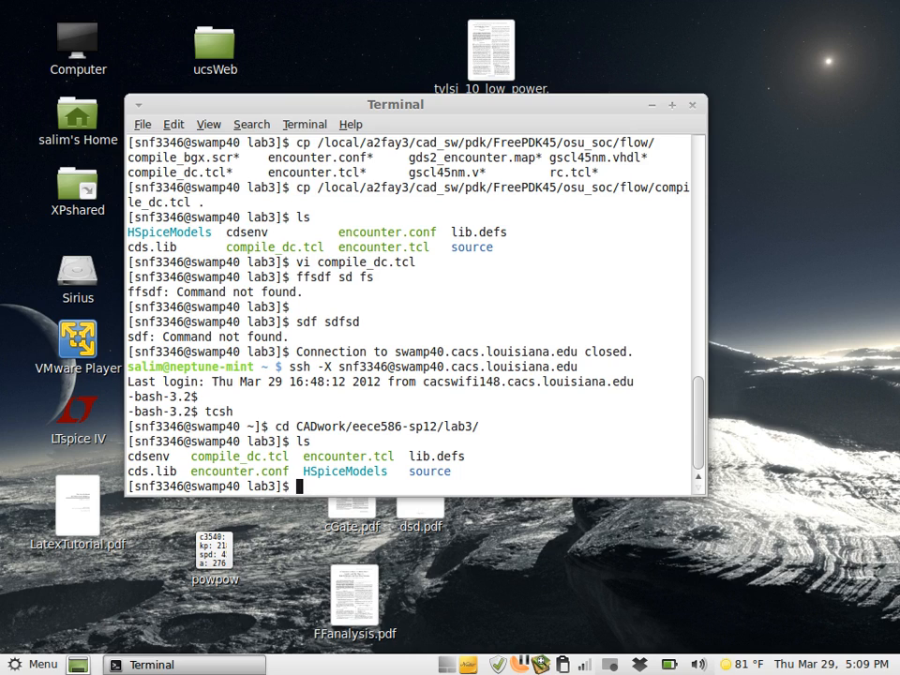
List the files inside the source subdirectory and return to the lab3 directory.
type("cd so")
key("Tab")
key("Return")
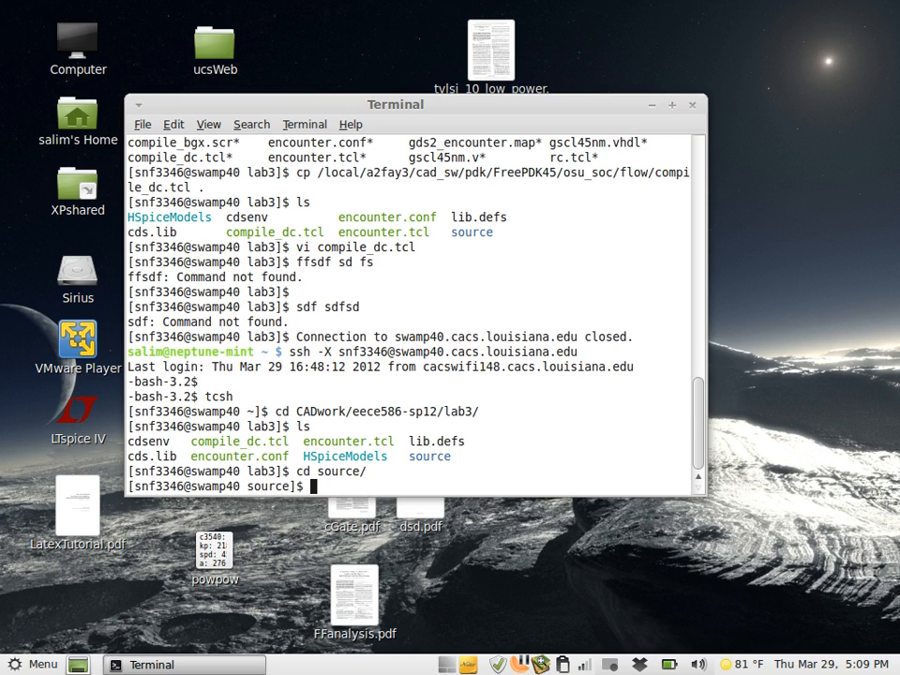
type("ls")
key("Return")
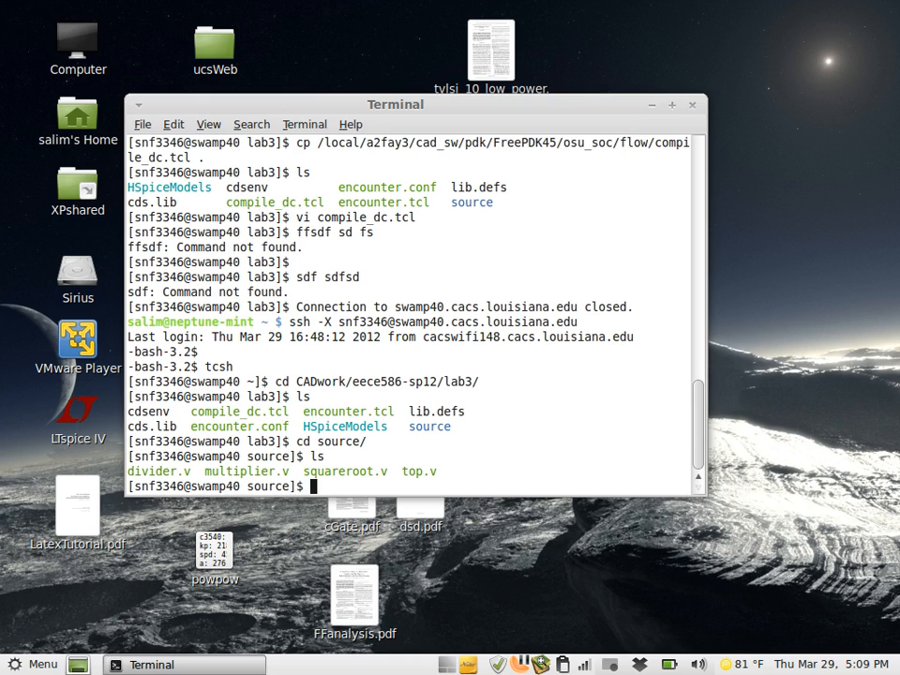
type("cd ..")
key("Return")
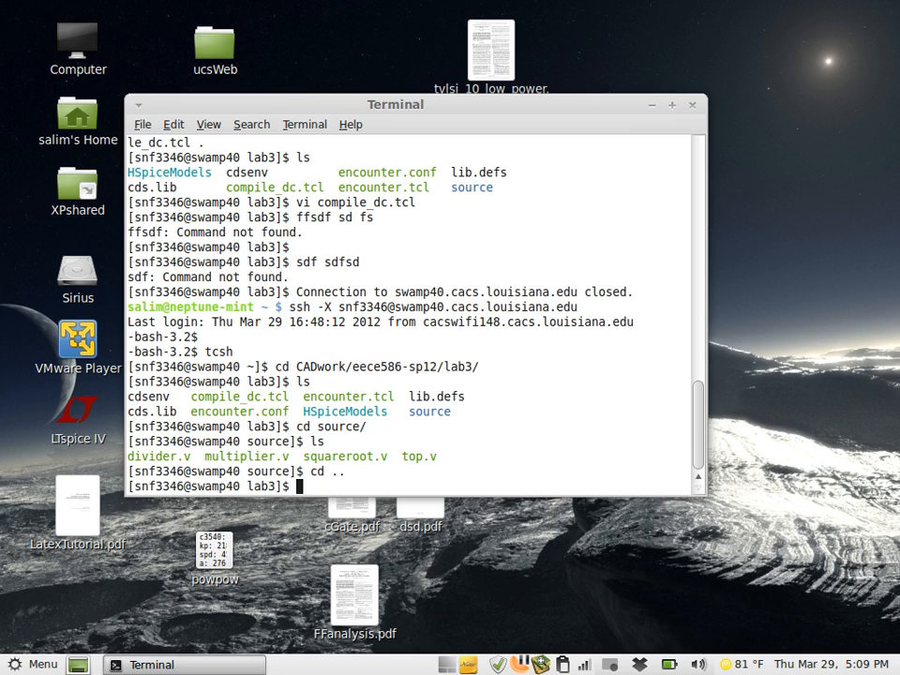
type("design_vis")
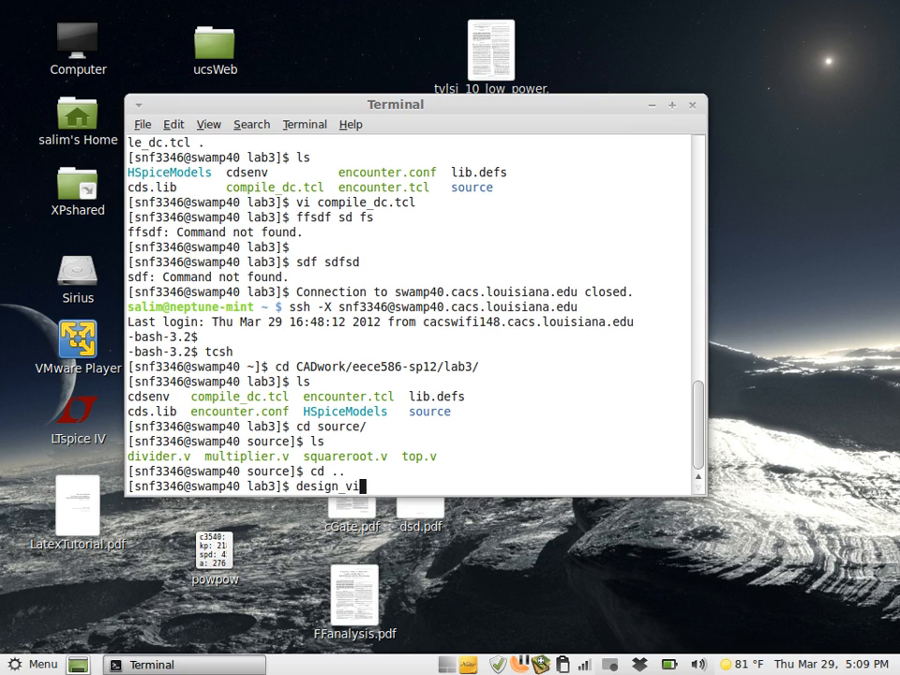
key("BackSpace")
key("BackSpace")
key("BackSpace")
key("BackSpace")
key("BackSpace")
key("BackSpace")
key("BackSpace")
key("BackSpace")
key("BackSpace")
key("BackSpace")
Run cadsetup45 to set up the tool environment and launch design_vision from the lab3 directory.
type("cadsetup45")
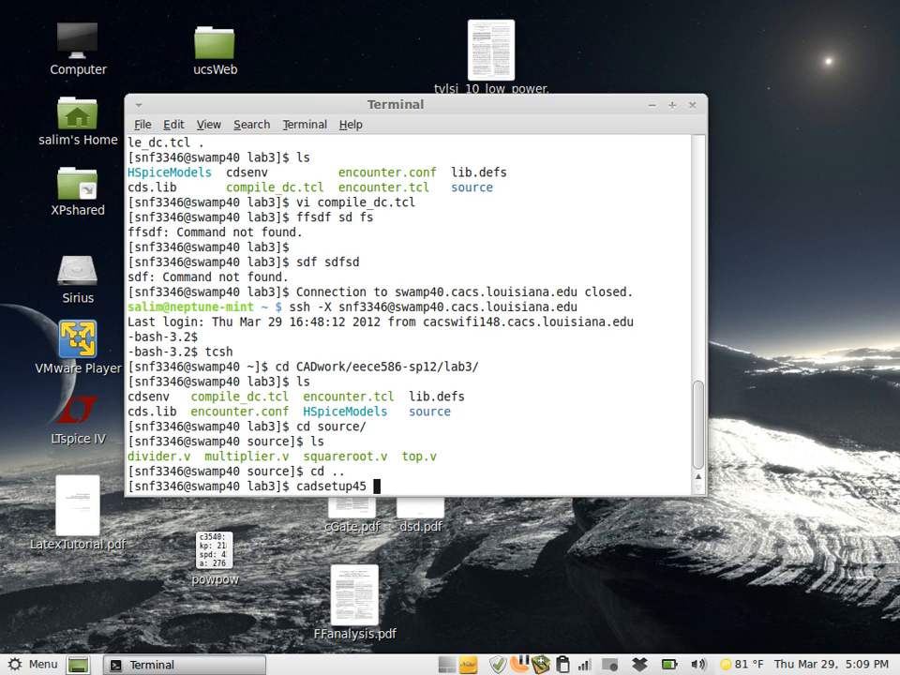
key("Return")
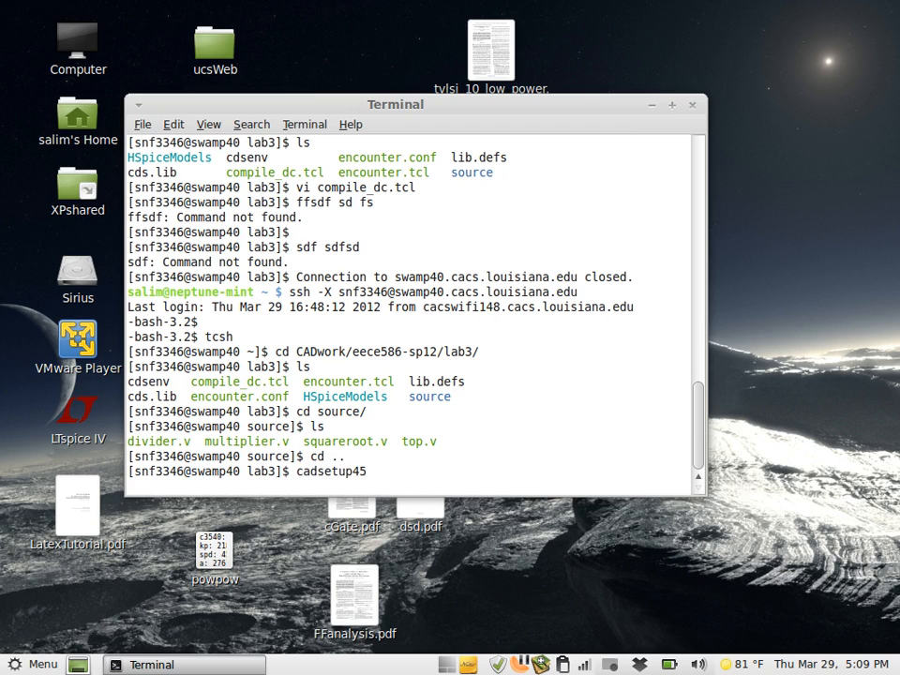
type("design_v")
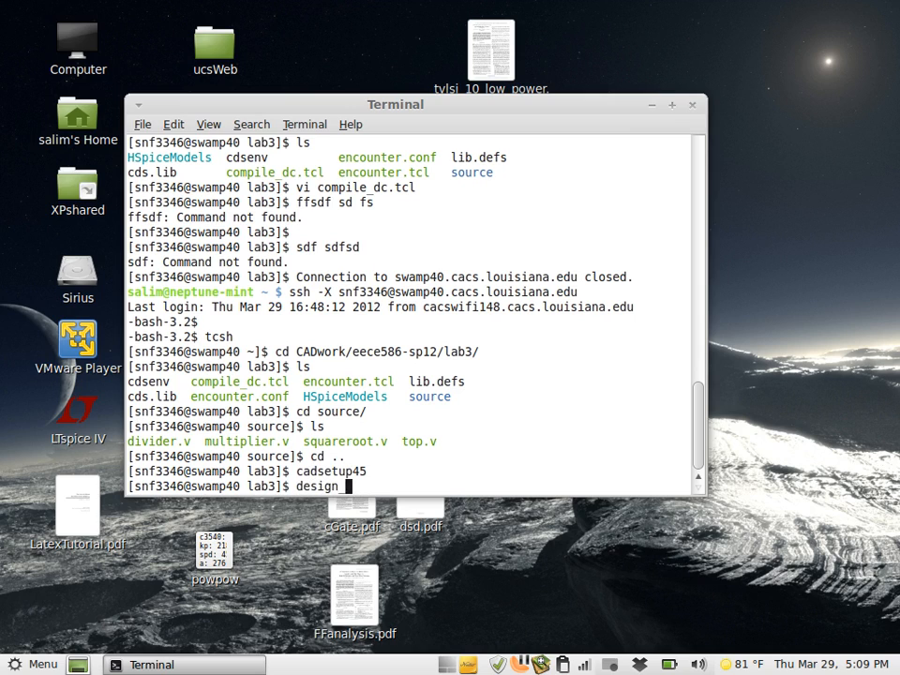
type("ision &")
key("BackSpace")
key("BackSpace")
key("Return")
key("Return")
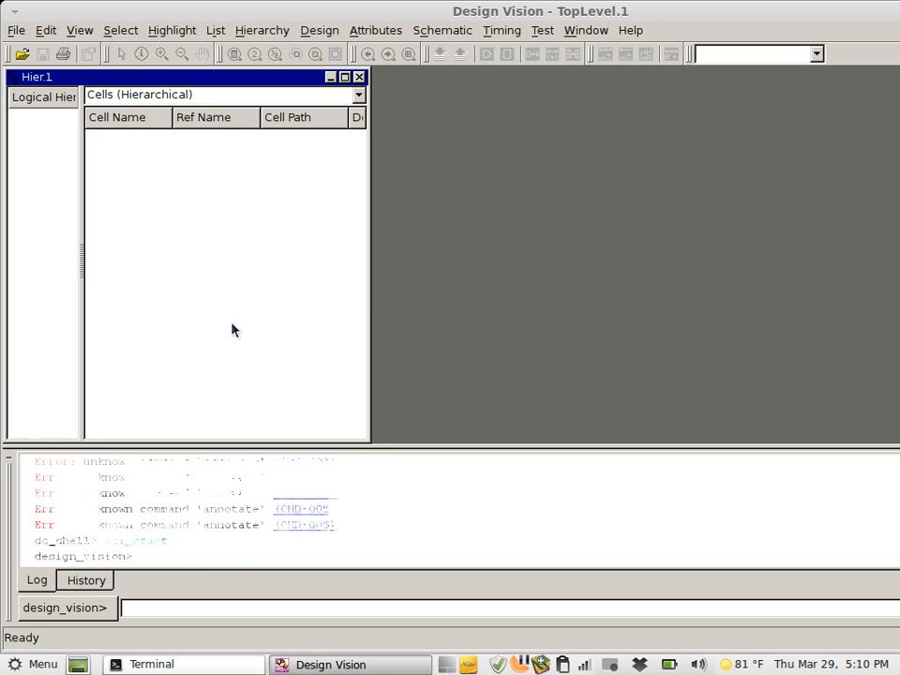
Exit Design Vision completely and return to the terminal.
left_click(17, 32)
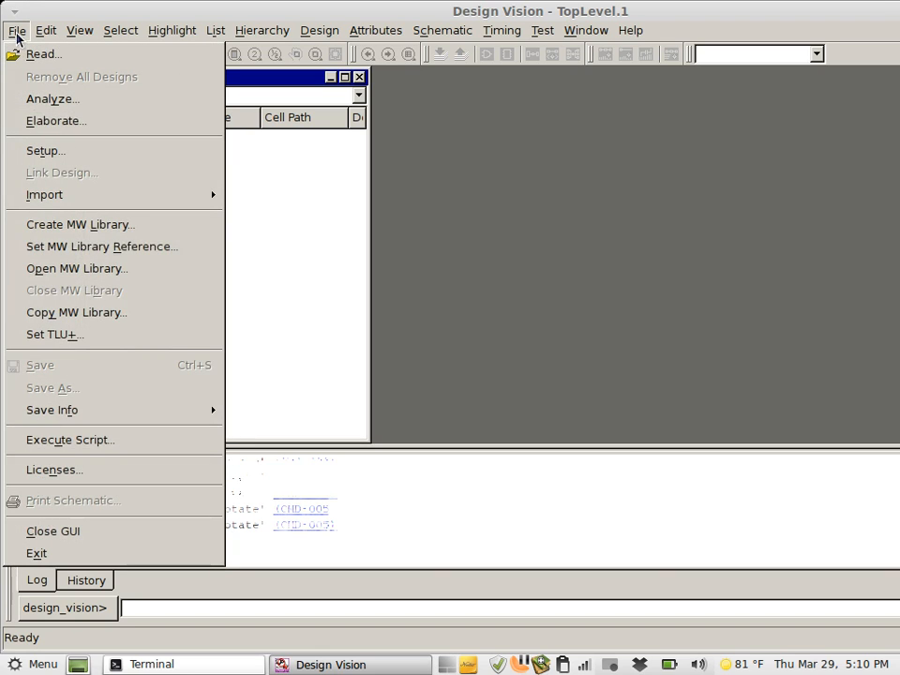
left_click(79, 551)
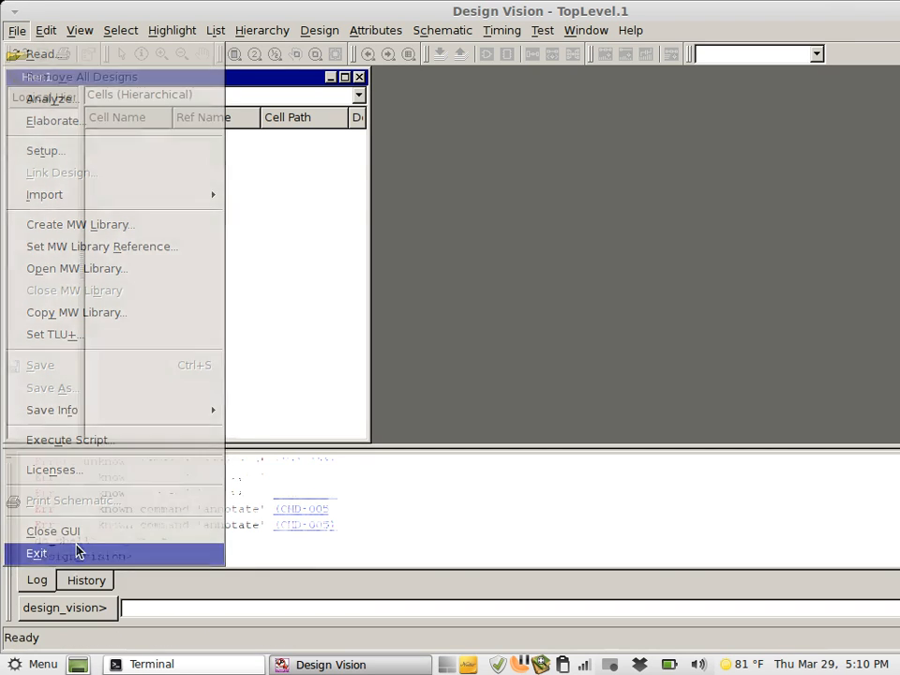
left_click(509, 282)
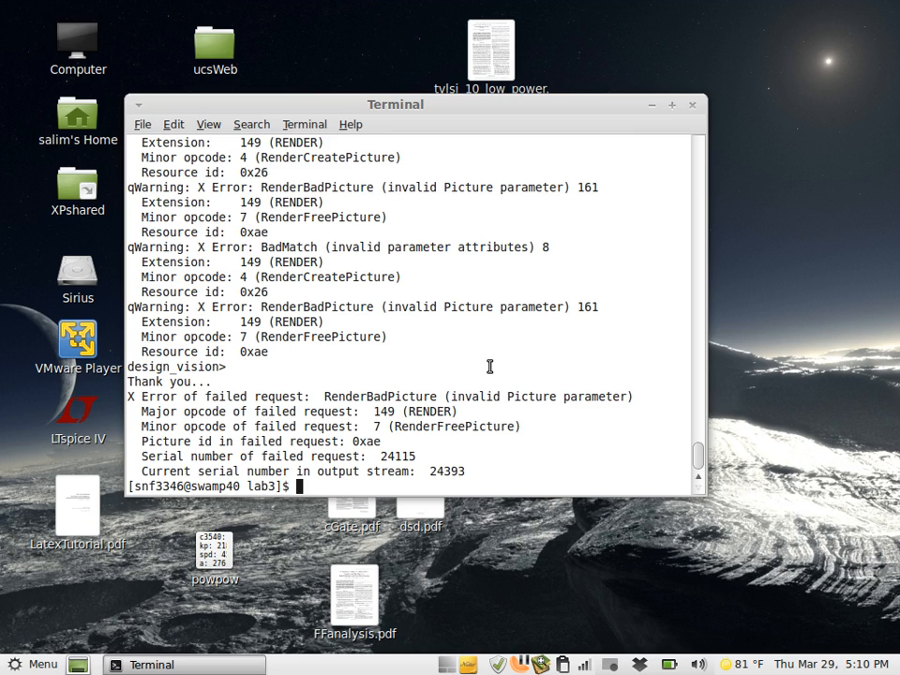
List the lab3 directory's contents and open compile_dc.tcl in vi.
type("ls")
key("Return")
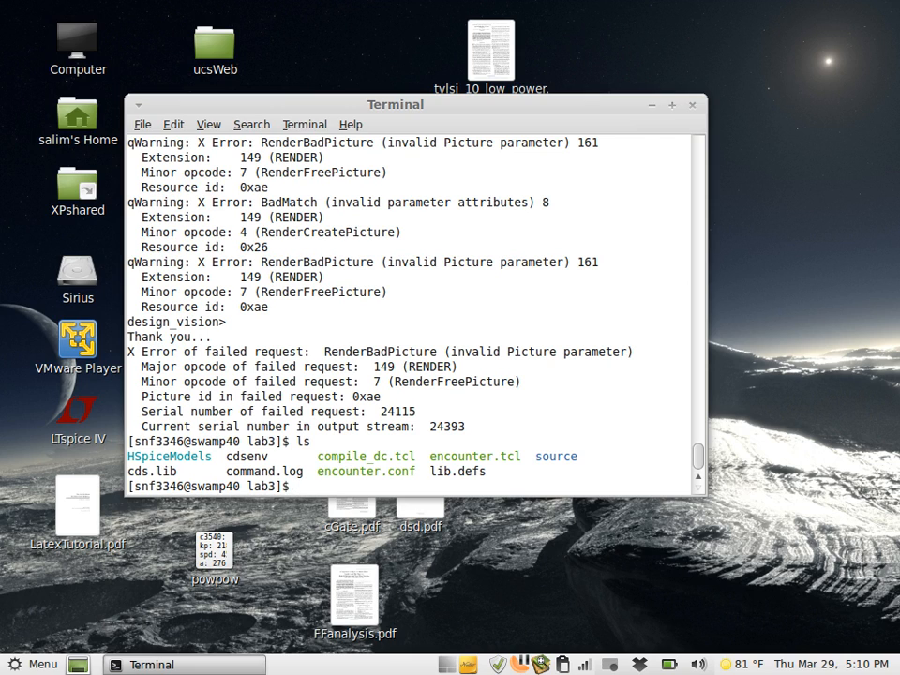
type("vi comp")
key("Tab")
key("Return")
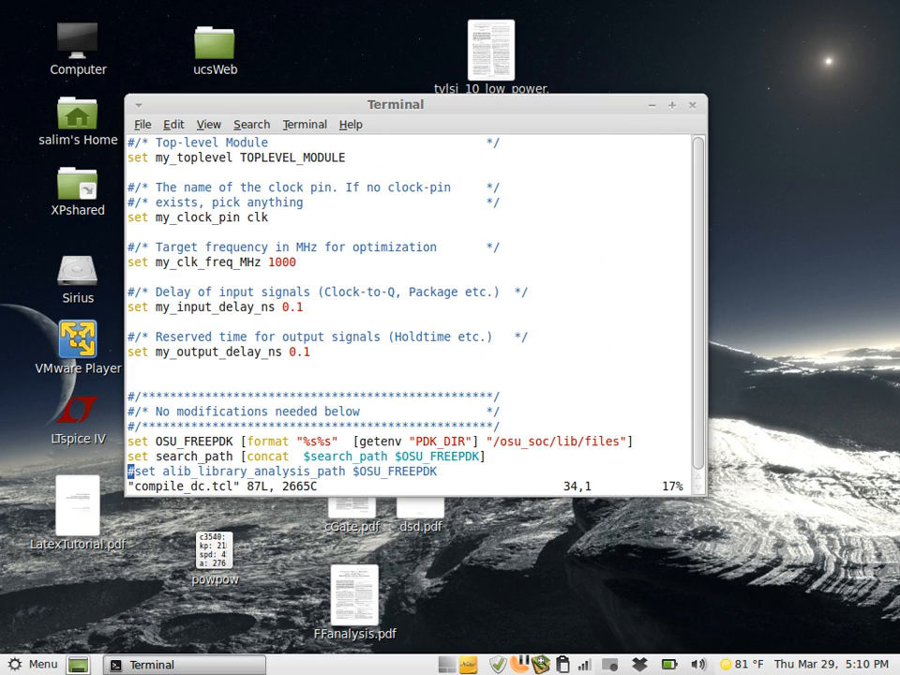
Maximize the terminal window and examine the user settings in the opening section of compile_dc.tcl.
key("Up")
key("Up")
key("Up")
key("Up")
key("Up")
key("Up")
key("Up")
key("Up")
key("Up")
key("Up")
key("Up")
key("Up")
key("Up")
key("Up")
key("Up")
key("Up")
key("Up")
key("Up")
key("Up")
key("Up")
key("Up")
key("Up")
key("Up")
key("Up")
key("Up")
key("Down")
key("Down")
key("Down")
key("Down")
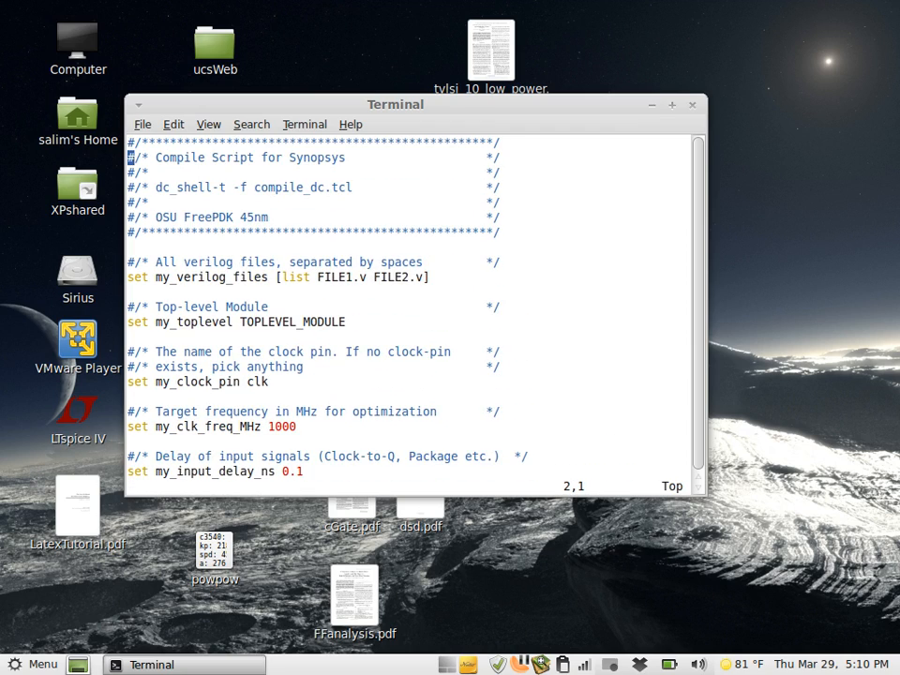
double_click(454, 105)
key("Down")
key("Down")
key("Down")
key("Down")
key("Down")
key("Down")
key("Down")
key("Down")
key("Down")
key("Down")
key("Down")
key("Down")
key("Down")
key("Down")
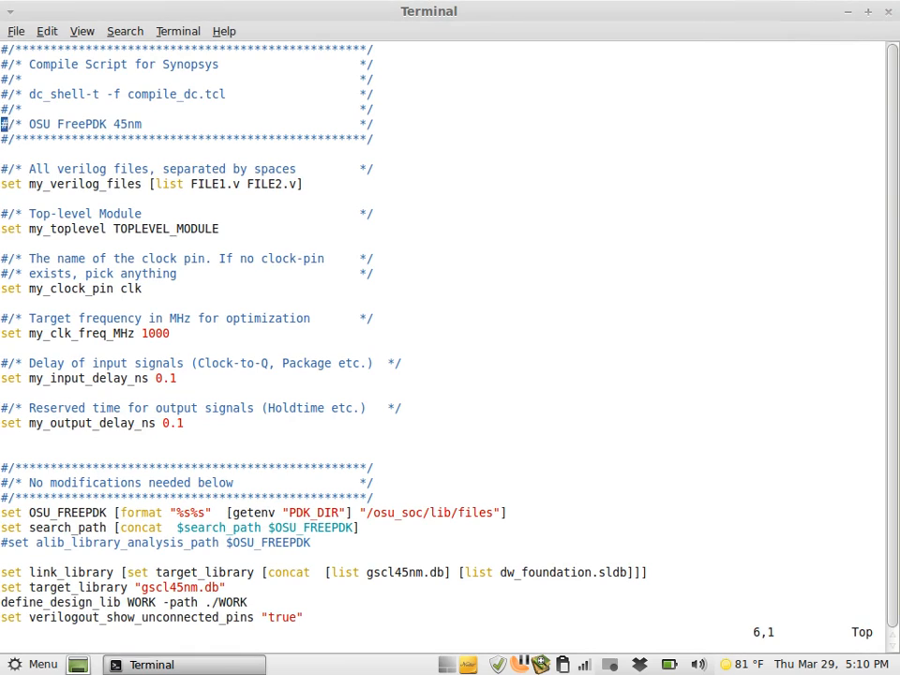
Examine the user settings in compile_dc.tcl from the header down to the output delay setting.
key("Up")
key("Up")
key("Up")
key("Up")
key("Up")
key("Up")
key("Up")
key("Up")
key("Down")
key("Down")
key("Down")
key("Down")
key("Down")
key("Down")
key("Down")
key("Down")
key("Down")
key("Down")
key("Down")
key("Down")
key("Down")
key("Down")
key("Down")
key("Down")
key("Down")
key("Down")
key("Down")
key("Down")
key("Down")
key("Down")
key("Down")
key("Down")
key("Up")
key("Up")
key("Up")
key("Down")
key("Down")
key("Down")
key("Down")
key("Up")
key("Down")
Replace the placeholder file names in the my_verilog_files list with source/*.
key("Up")
key("Up")
key("Up")
key("Up")
key("Up")
key("Up")
key("Up")
key("Up")
key("Up")
key("Up")
key("Up")
key("Up")
key("Up")
key("Up")
key("Up")
key("Up")
key("Up")
key("Up")
key("Up")
key("Up")
key("Up")
key("Up")
key("Up")
key("Right")
key("Right")
key("Right")
key("Right")
key("Right")
key("Right")
key("Right")
key("Right")
key("Right")
key("Right")
key("Right")
key("Right")
key("Right")
key("Right")
key("Right")
key("Right")
key("Right")
key("Right")
key("Right")
key("Right")
key("Right")
key("x")
key("x")
key("x")
key("x")
key("x")
key("x")
key("x")
key("x")
key("x")
key("x")
key("x")
key("x")
key("x")
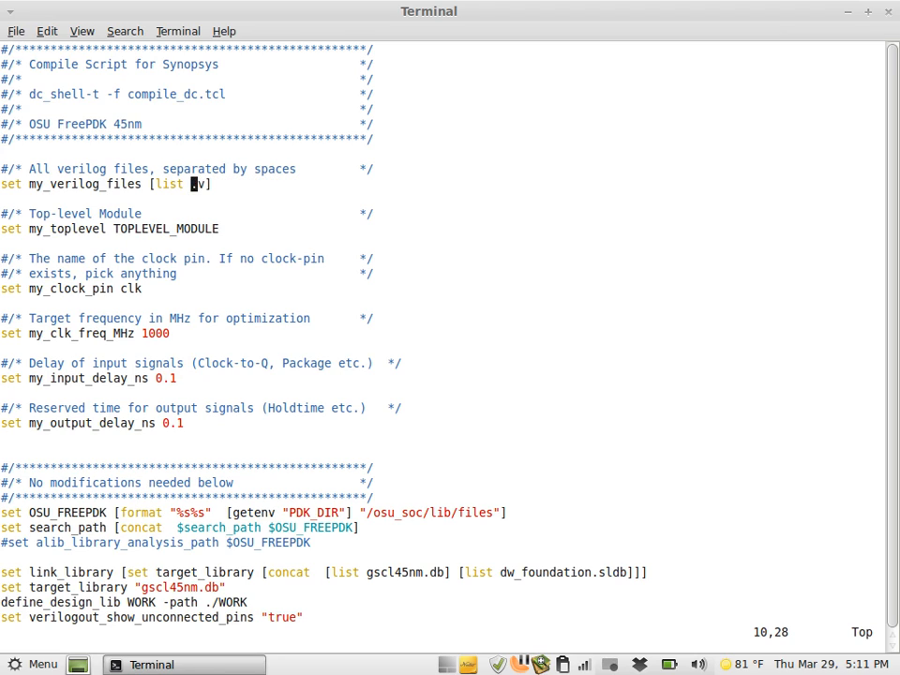
key("x")
key("x")
key("i")
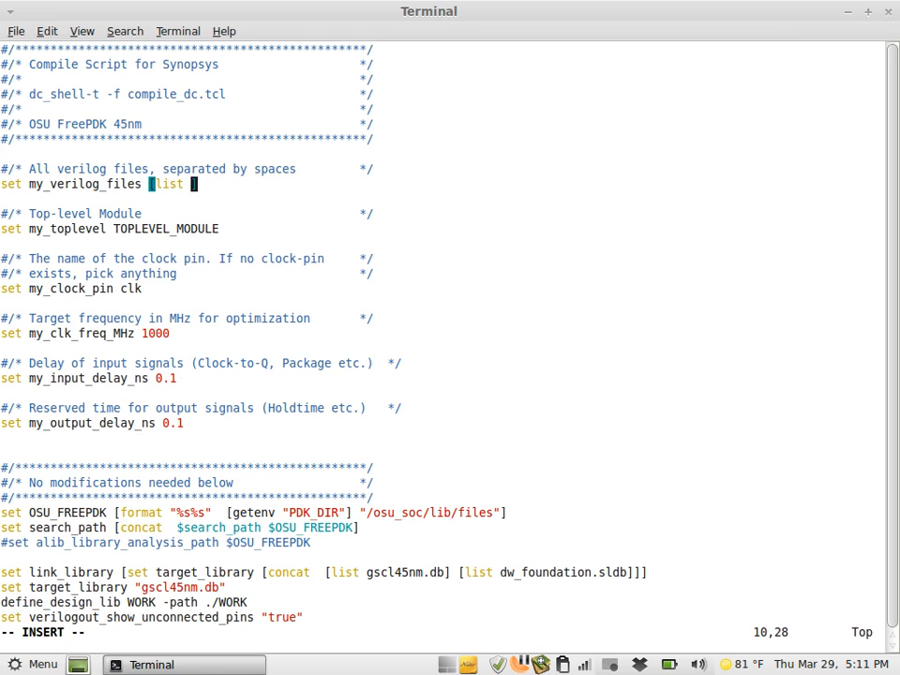
type("source")
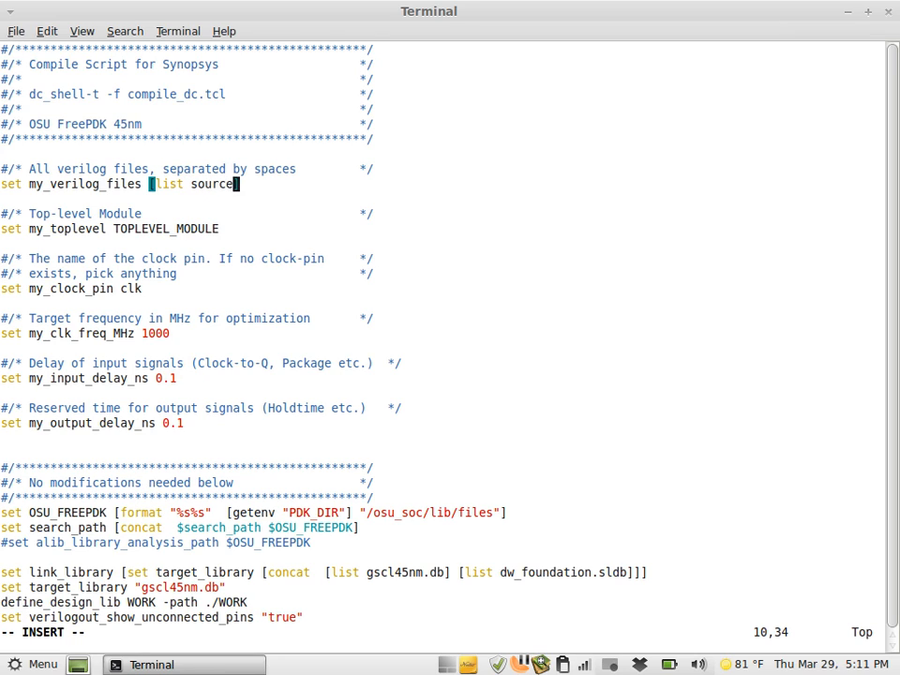
type("/*")
key("Escape")
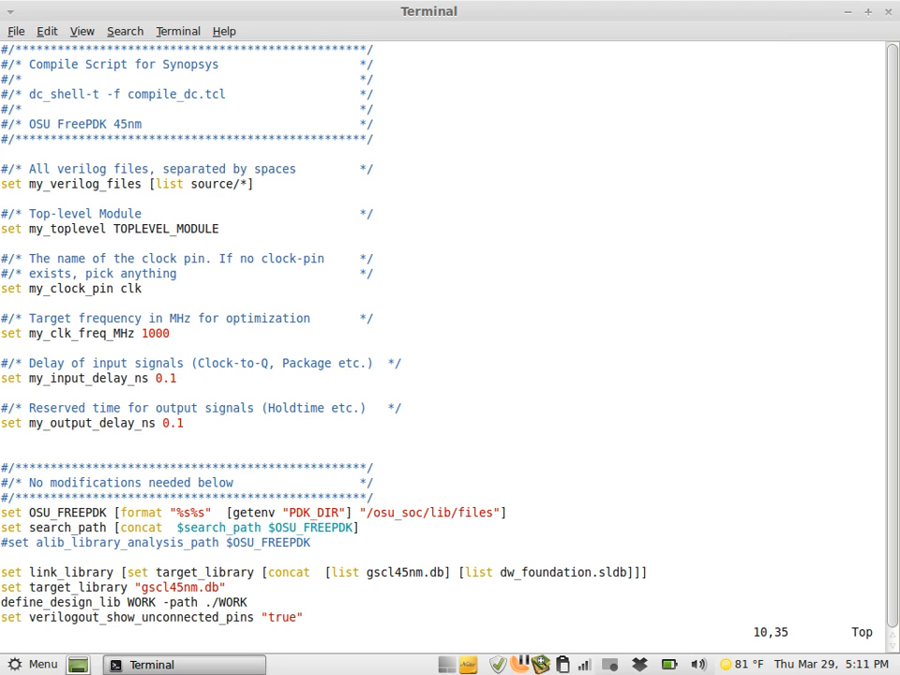
Save compile_dc.tcl and exit vi to the terminal.
type(":q")
key("Return")
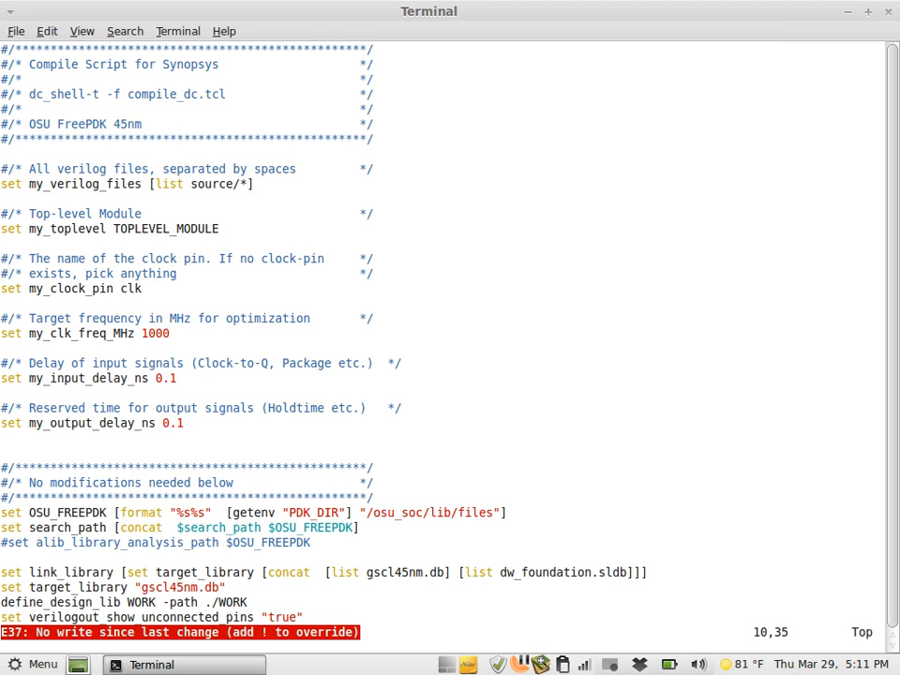
type(":wq")
key("Return")
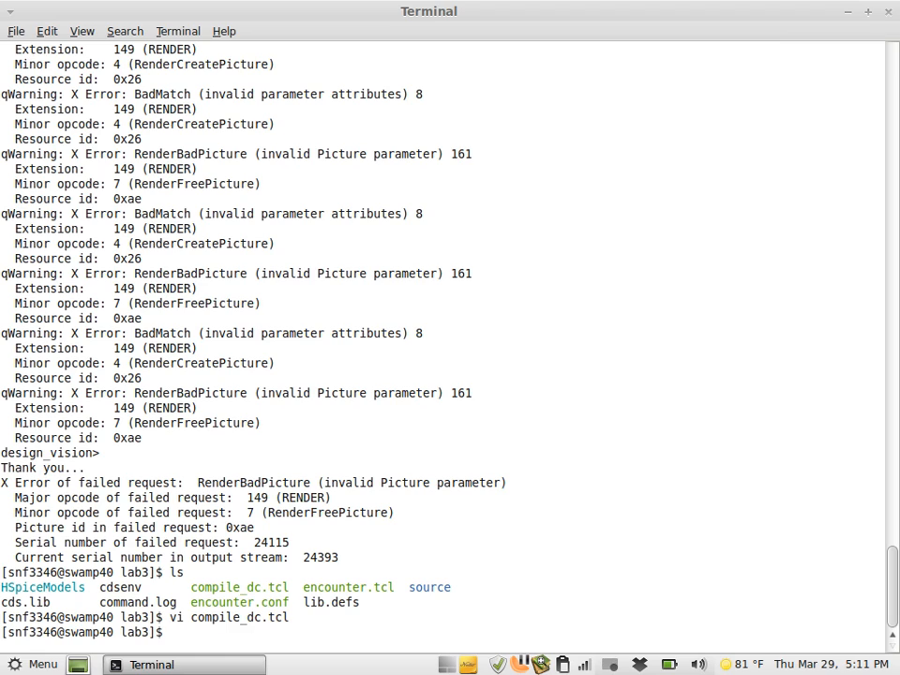
List the contents of the source directory and reopen compile_dc.tcl in vi.
type("ls source/")
key("Return")
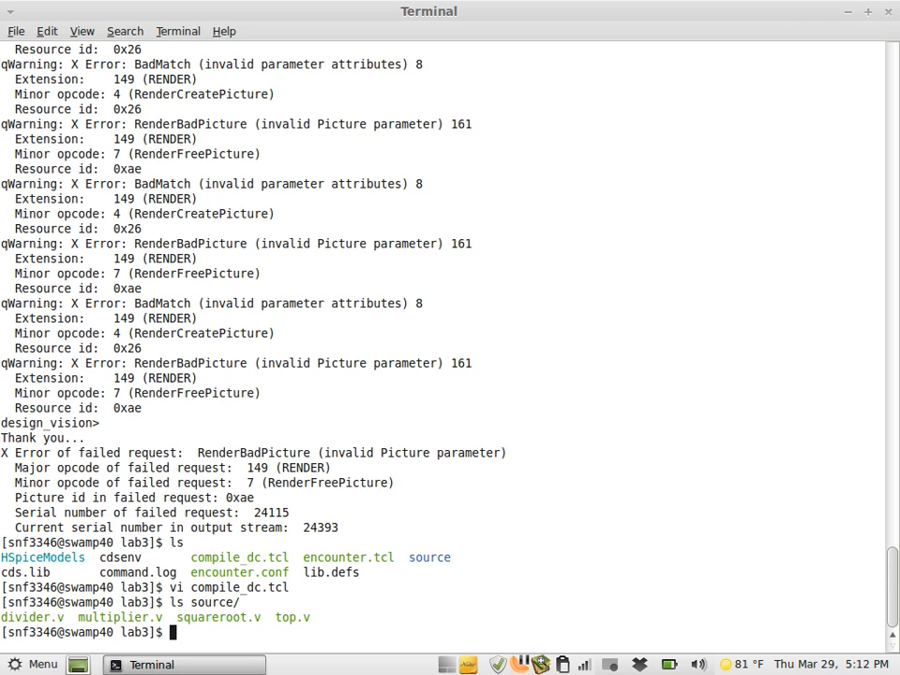
type("vi comp")
key("Tab")
type("i")
key("BackSpace")
key("Return")
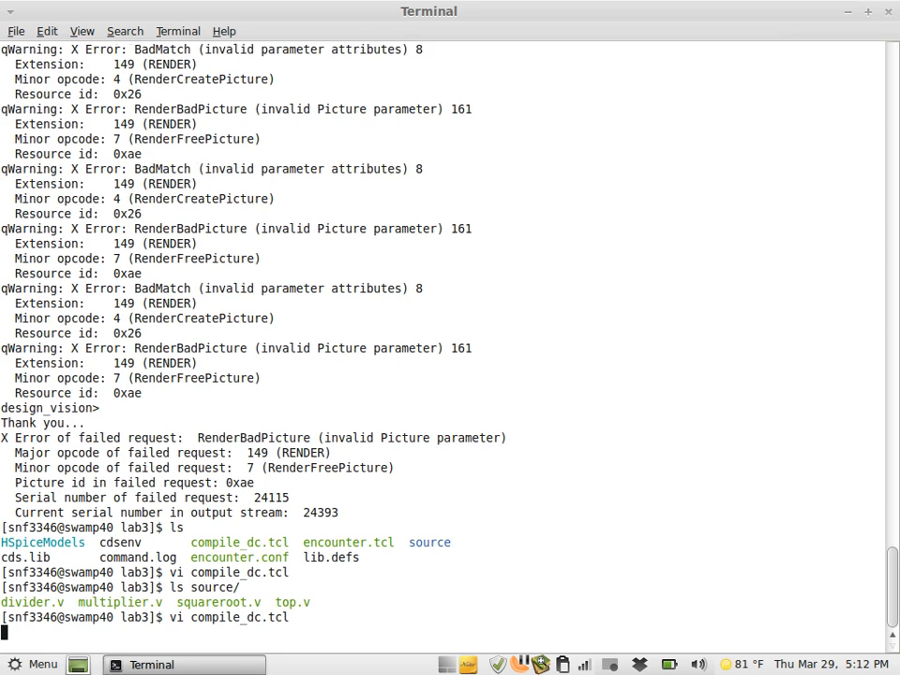
Review the Verilog file list and the top-level module setting in compile_dc.tcl, and quit vi without editing.
key("Down")
key("Down")
key("Down")
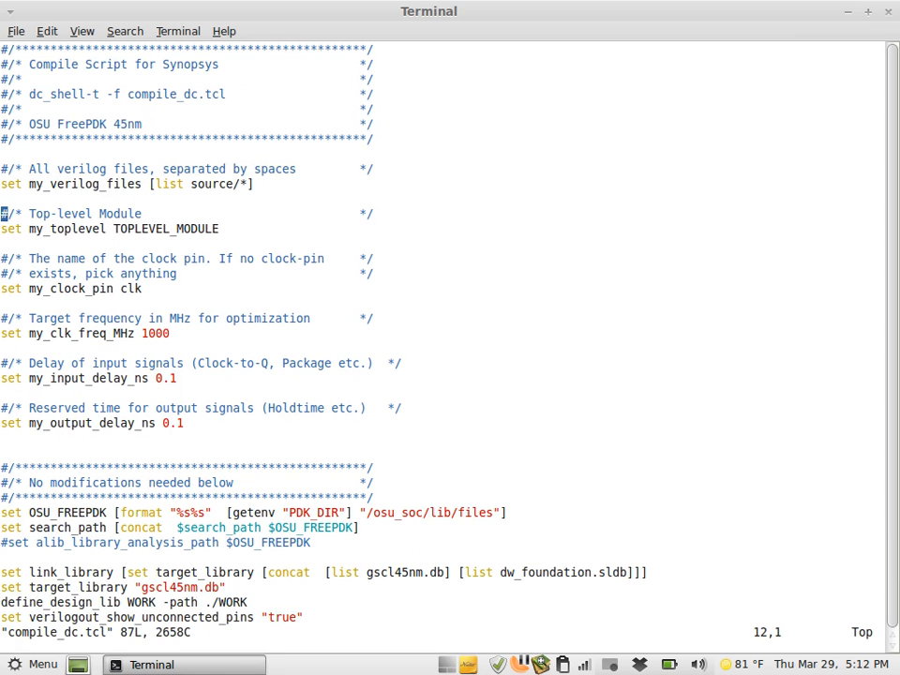
key("Up")
key("Up")
key("Up")
key("Right")
key("Right")
key("Right")
key("Right")
key("Right")
key("Right")
key("Right")
key("Right")
key("Right")
key("Right")
key("Right")
key("Right")
key("Right")
key("Right")
key("Right")
key("Right")
key("Right")
key("Right")
key("Right")
key("Right")
key("Left")
key("Down")
key("Down")
key("Down")
key("Left")
key("Left")
key("Left")
key("Left")
key("Left")
key("Left")
key("Left")
key("Left")
key("Left")
key("Left")
key("Left")
key("Left")
type(":q")
key("Return")
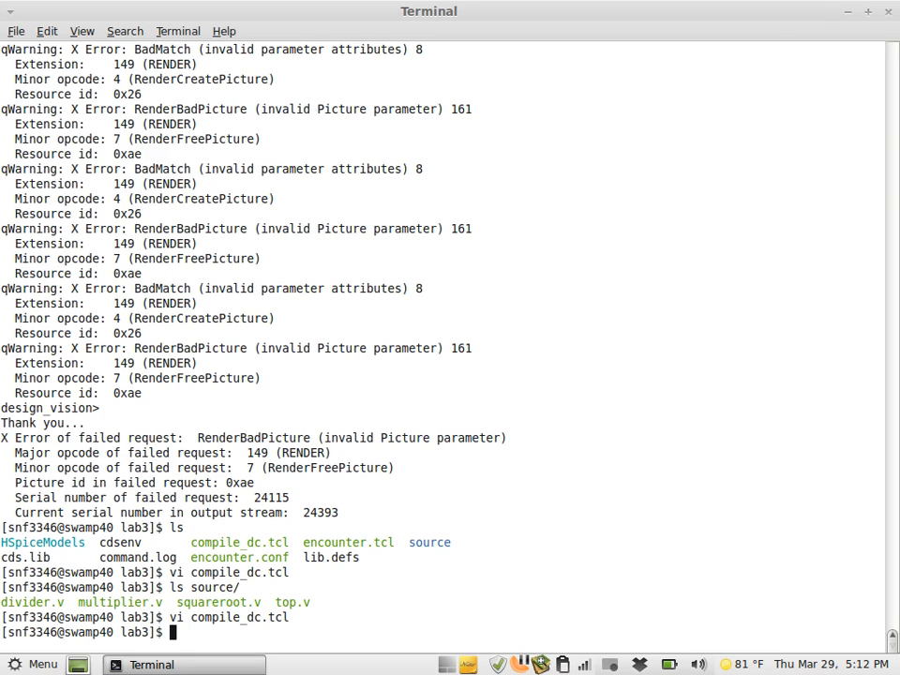
Open source/top.v in vi to check the name of its top module, and quit without editing.
type("c")
key("BackSpace")
type("vi source/top.v")
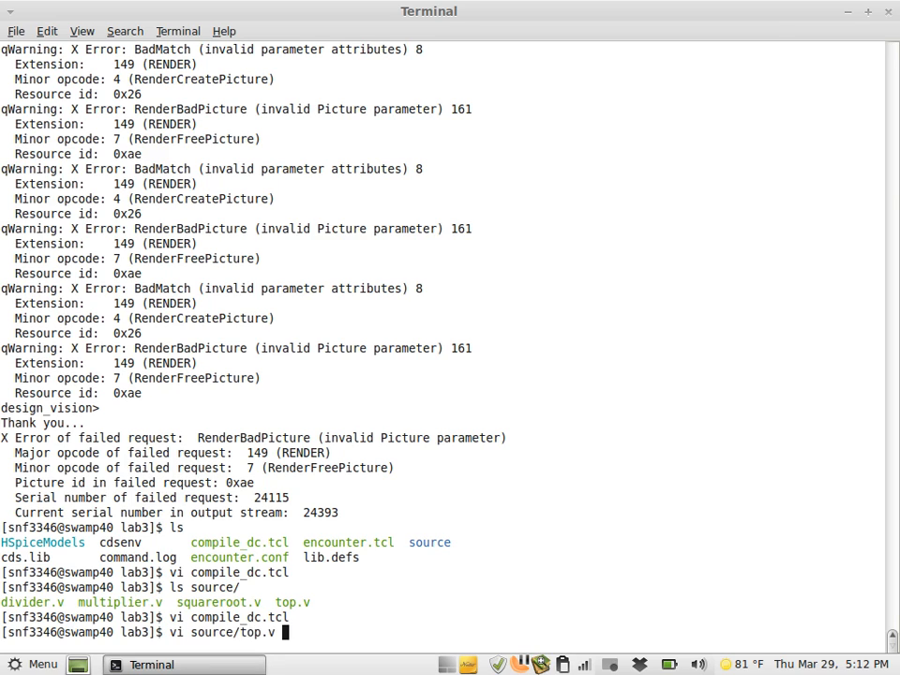
key("Return")
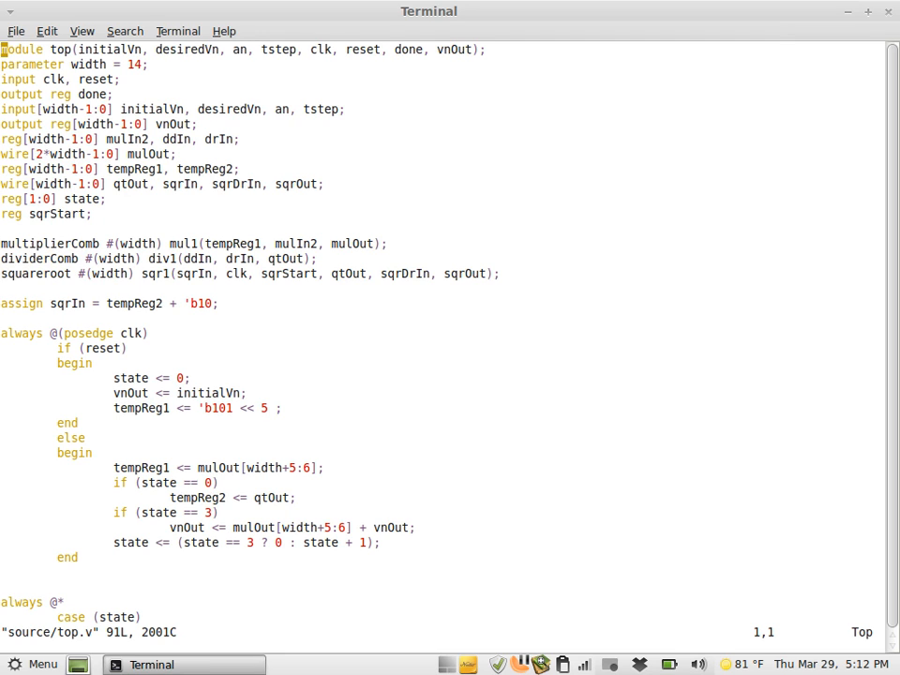
type(":q")
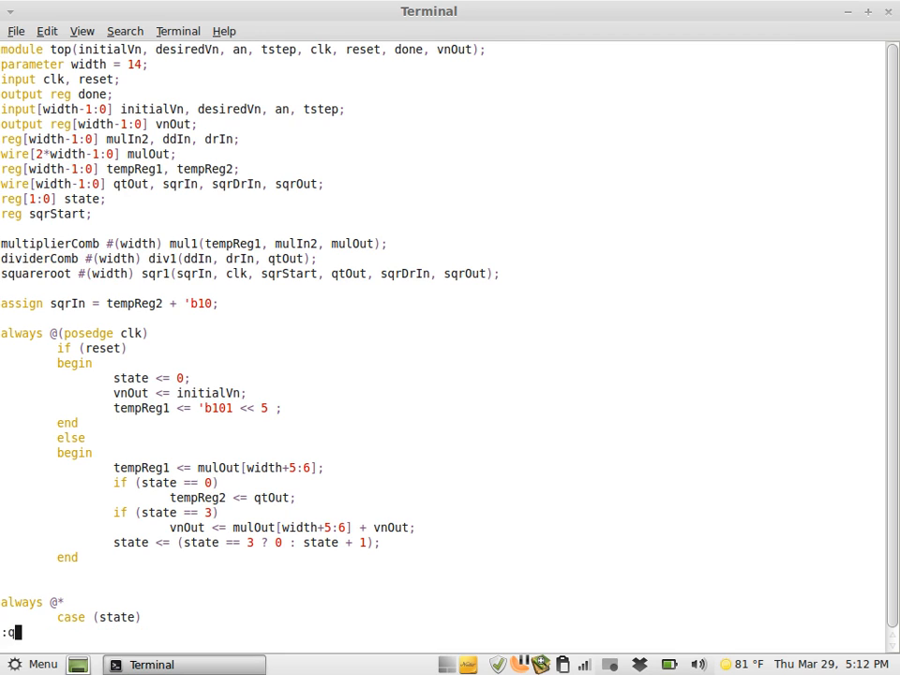
key("Return")
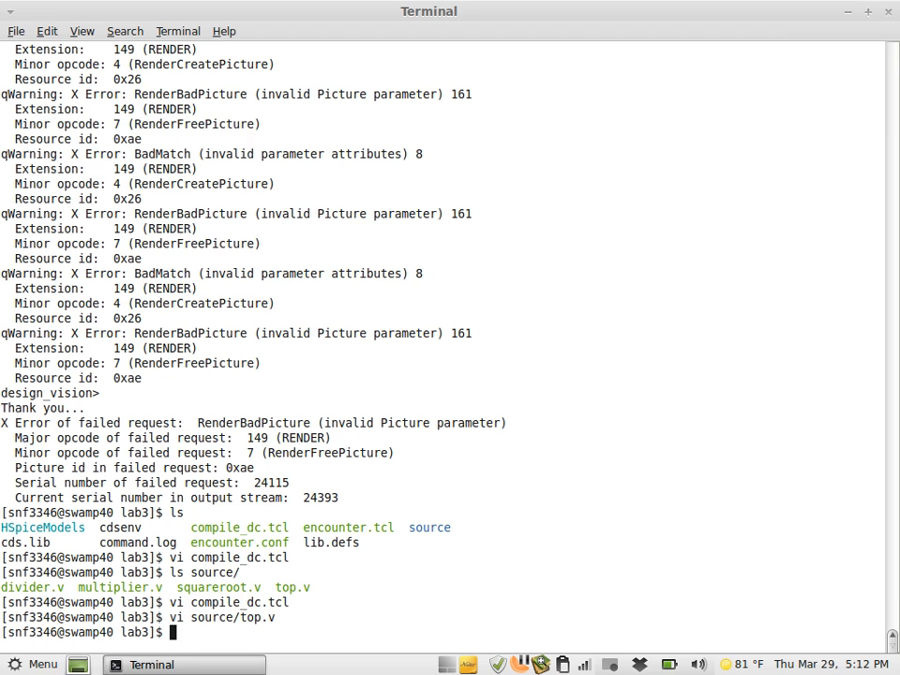
Reopen compile_dc.tcl in vi and replace the TOPLEVEL_MODULE placeholder of my_toplevel with top.
key("Up")
key("Up")
key("Return")
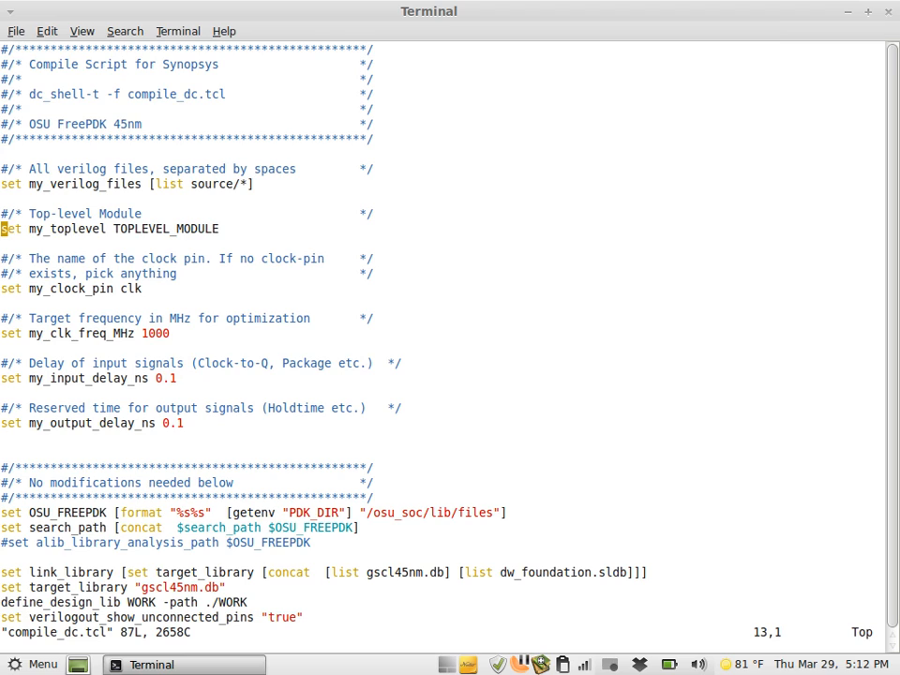
key("l")
key("l")
key("l")
key("l")
key("l")
key("l")
key("l")
key("l")
key("l")
key("l")
key("l")
key("l")
key("l")
key("l")
key("l")
key("l")
key("l")
key("h")
key("shift+d")
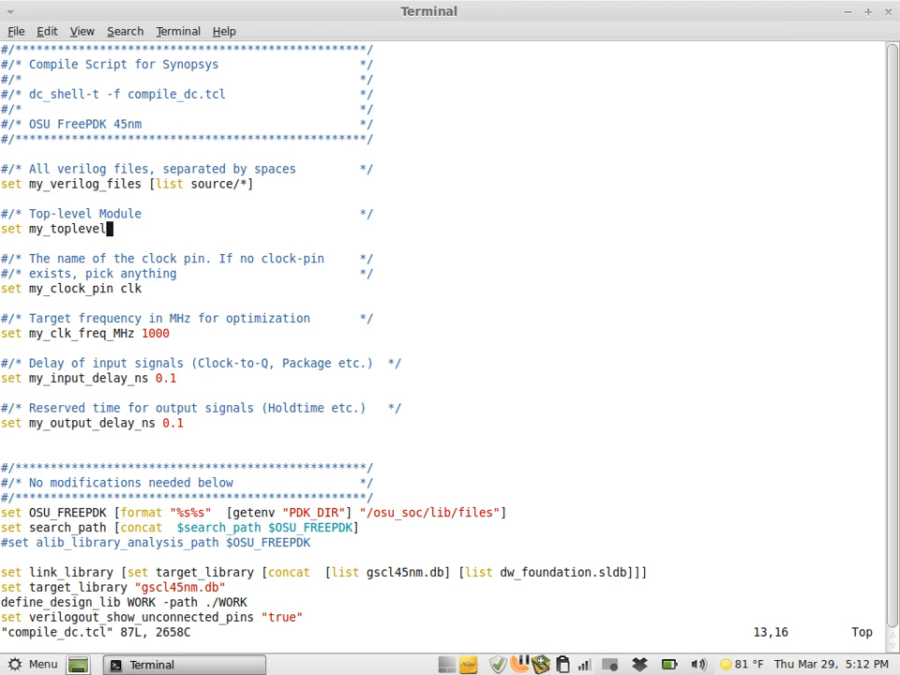
type("a")
type("top")
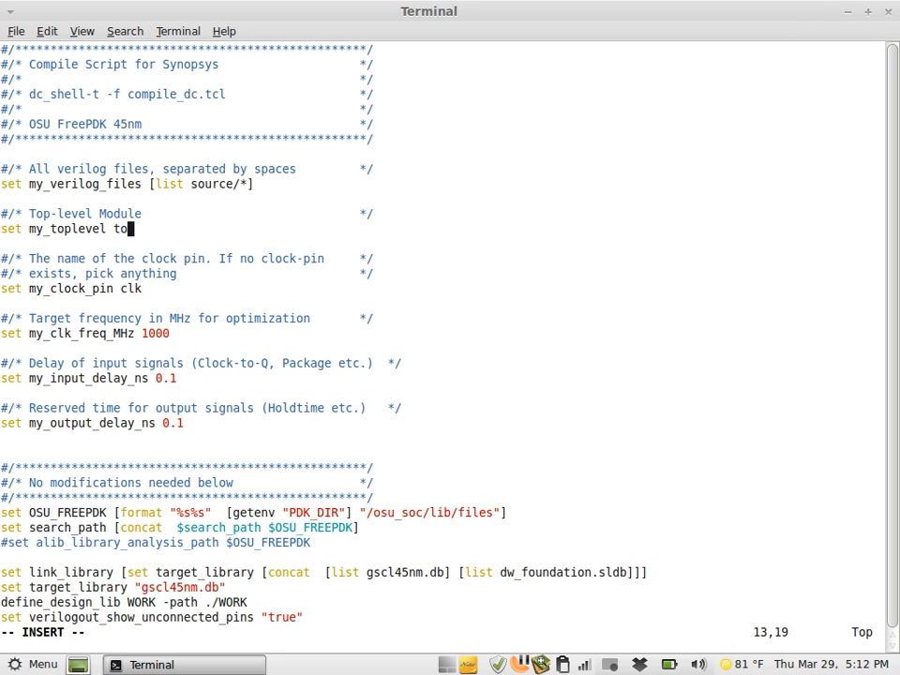
key("Escape")
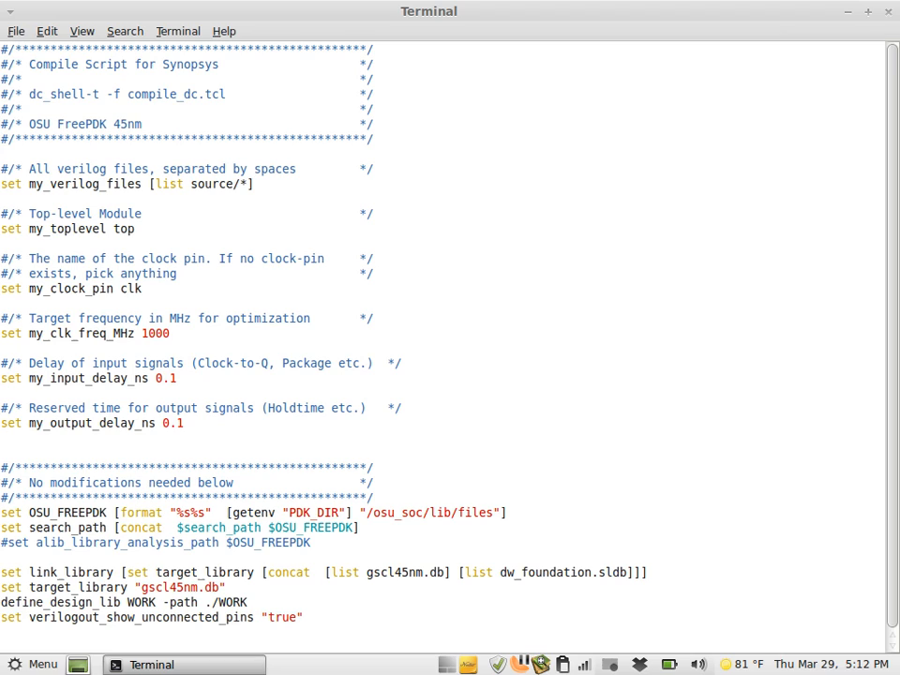
Set the target clock frequency my_clk_freq_MHz to 100.
key("j")
key("j")
key("j")
key("j")
key("Down")
key("Up")
key("Left")
key("Down")
key("Down")
key("Down")
key("Right")
key("Right")
key("Right")
key("Right")
key("h")
key("D")
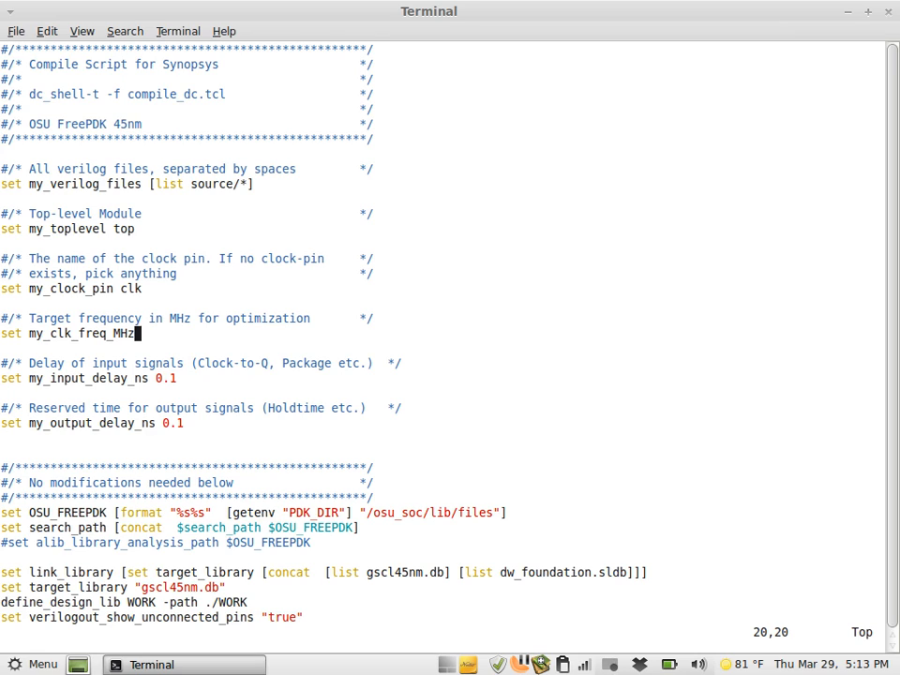
key("a")
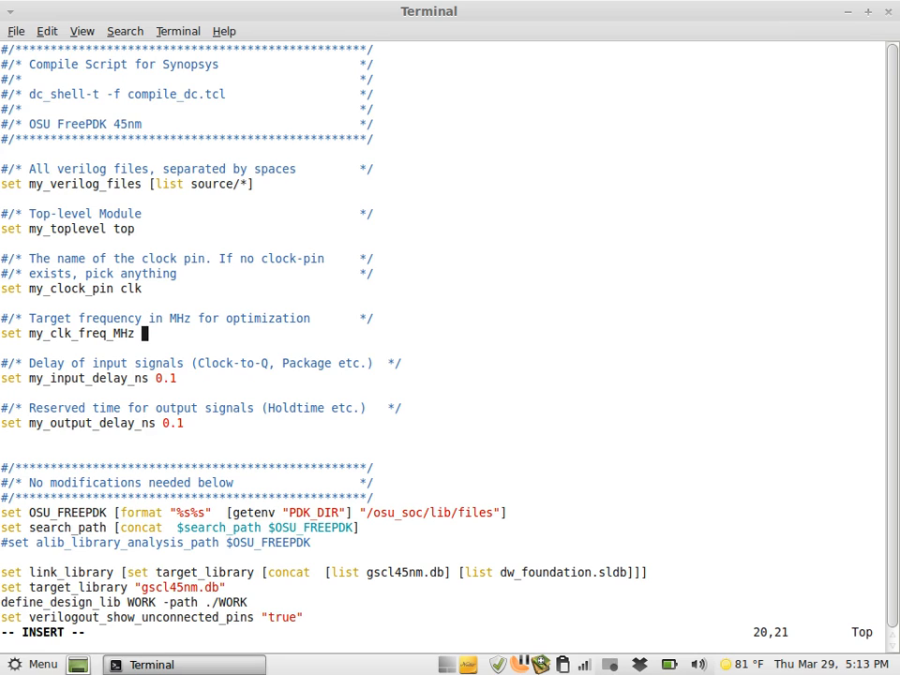
type("100")
key("Escape")
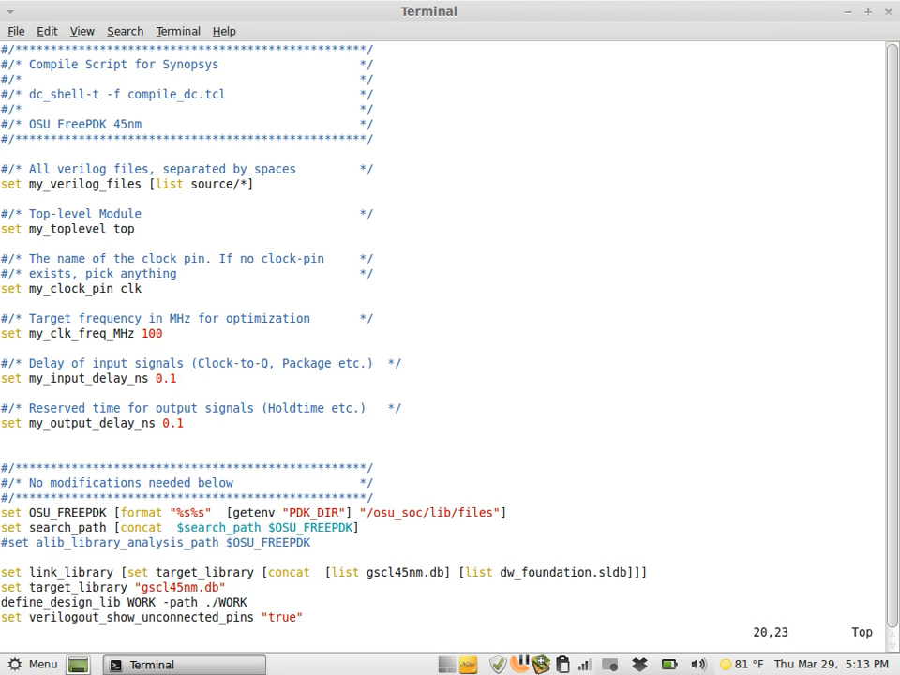
Review the input and output delay settings, the library setup and the design-loading commands down to the clock creation in compile_dc.tcl.
key("j")
key("j")
key("j")
key("Down")
key("Down")
key("Up")
key("Up")
key("Down")
key("Down")
key("Down")
key("Down")
key("Down")
key("Down")
key("Down")
key("Down")
key("Down")
key("Down")
key("Down")
key("Down")
key("Down")
key("Down")
key("Down")
key("Down")
key("Down")
key("Down")
key("Down")
key("Down")
key("Down")
key("Down")
key("Down")
key("Down")
key("Down")
key("Down")
key("Down")
key("Down")
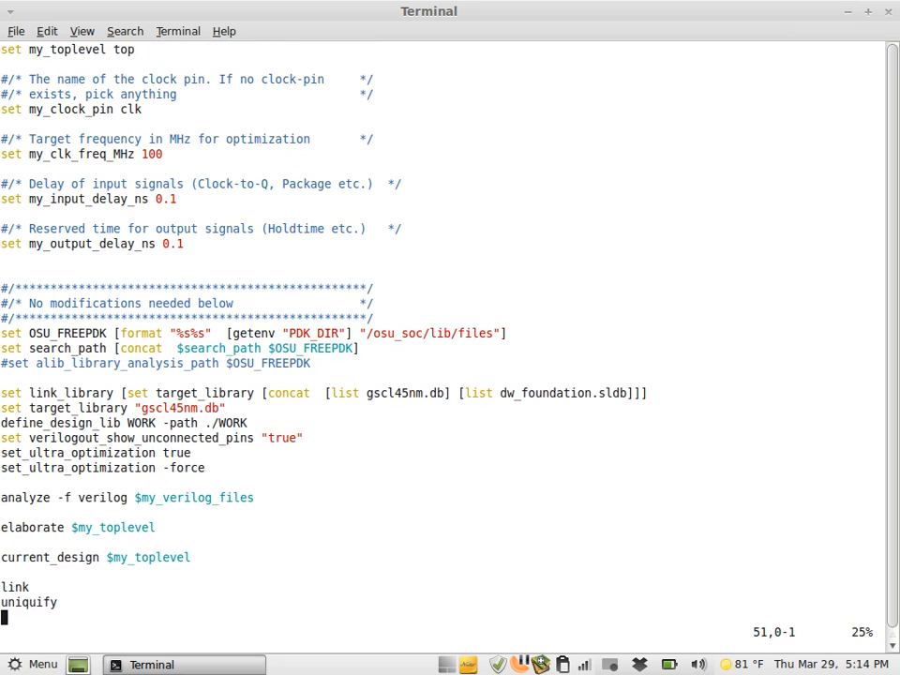
key("Down")
key("Down")
key("Down")
key("Down")
key("Down")
key("Down")
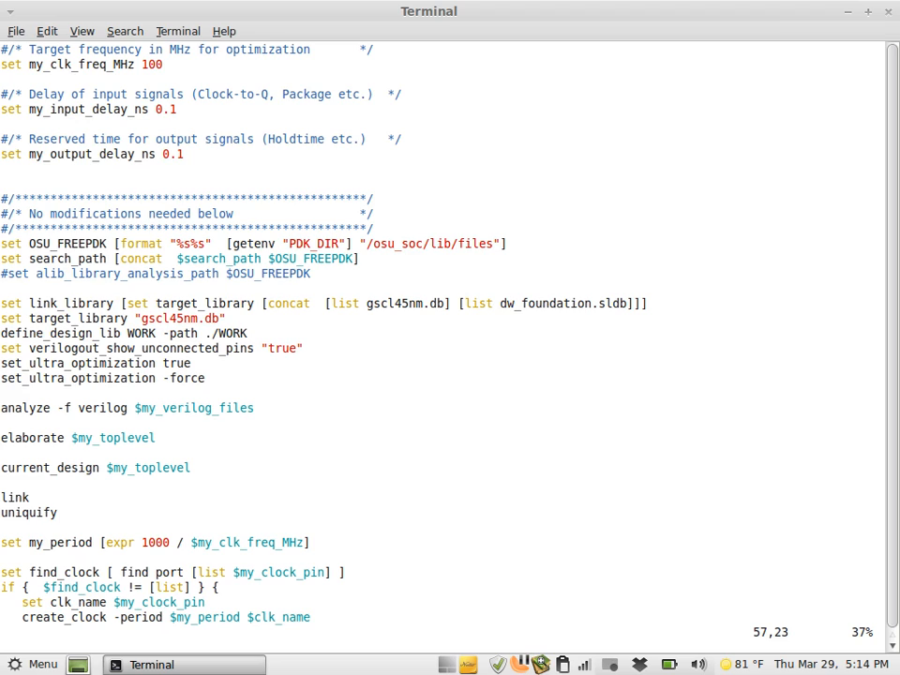
Go back to the analyze command and examine how it uses the my_verilog_files list.
key("Up")
key("Up")
key("Up")
key("Up")
key("Up")
key("Up")
key("Up")
key("Up")
key("Up")
key("Up")
key("Up")
key("Up")
key("Up")
key("Up")
key("Left")
key("Left")
key("Left")
key("Left")
key("Left")
key("Left")
key("Left")
key("Left")
key("Left")
key("Left")
key("Right")
key("Right")
key("Right")
key("Right")
key("Right")
Review the elaborate, clock, delay, compile, output-file and report commands through the end of compile_dc.tcl.
key("Down")
key("Down")
key("Down")
key("Down")
key("Down")
key("Down")
key("Down")
key("Down")
key("Down")
key("Down")
key("Down")
key("Down")
key("Down")
key("Down")
key("Down")
key("Down")
key("Down")
key("Down")
key("Down")
key("Down")
key("Down")
key("Down")
key("Down")
key("Down")
key("Down")
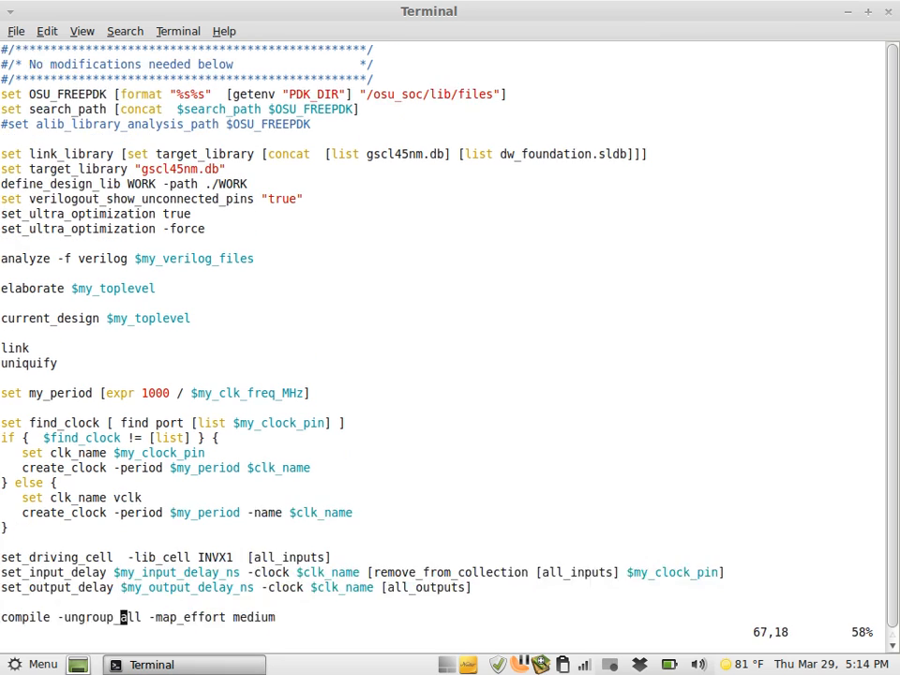
key("Down")
key("Down")
key("Down")
key("Down")
key("Down")
key("Down")
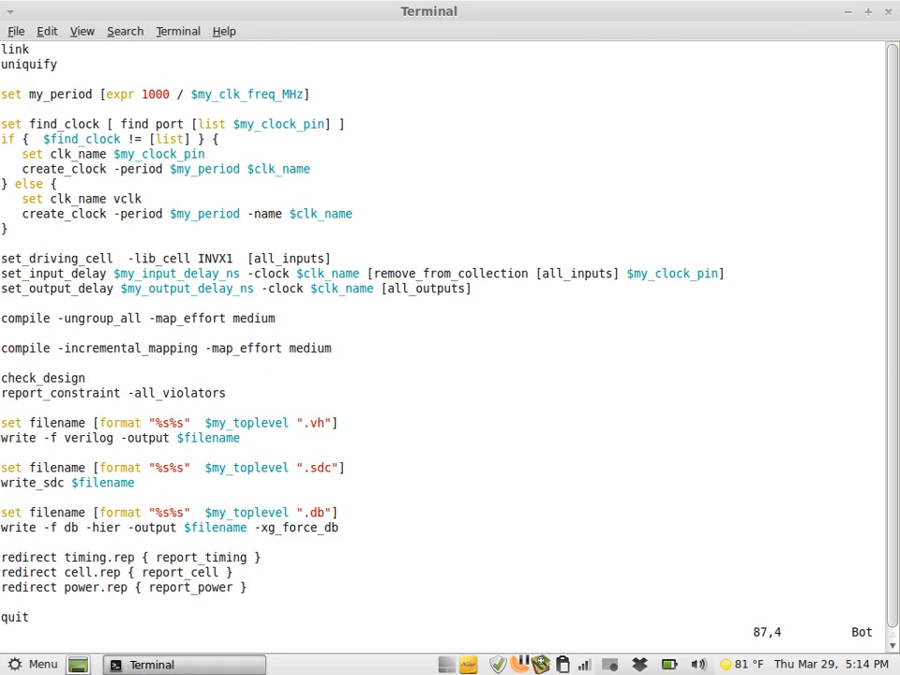
Go back through compile_dc.tcl from the report commands to the header and examine how the script is invoked.
key("Up")
key("Up")
key("Up")
key("Up")
key("Up")
key("Up")
key("Up")
key("Up")
key("Up")
key("Up")
key("Up")
key("Up")
key("Up")
key("Up")
key("Up")
key("Up")
key("Up")
key("Up")
key("Up")
key("Up")
key("Up")
key("Up")
key("Up")
key("Up")
key("Up")
key("Up")
key("Up")
key("Up")
key("Up")
key("Up")
key("Up")
key("Up")
key("Up")
key("Up")
key("Up")
key("Up")
key("Up")
key("Up")
key("Up")
key("Up")
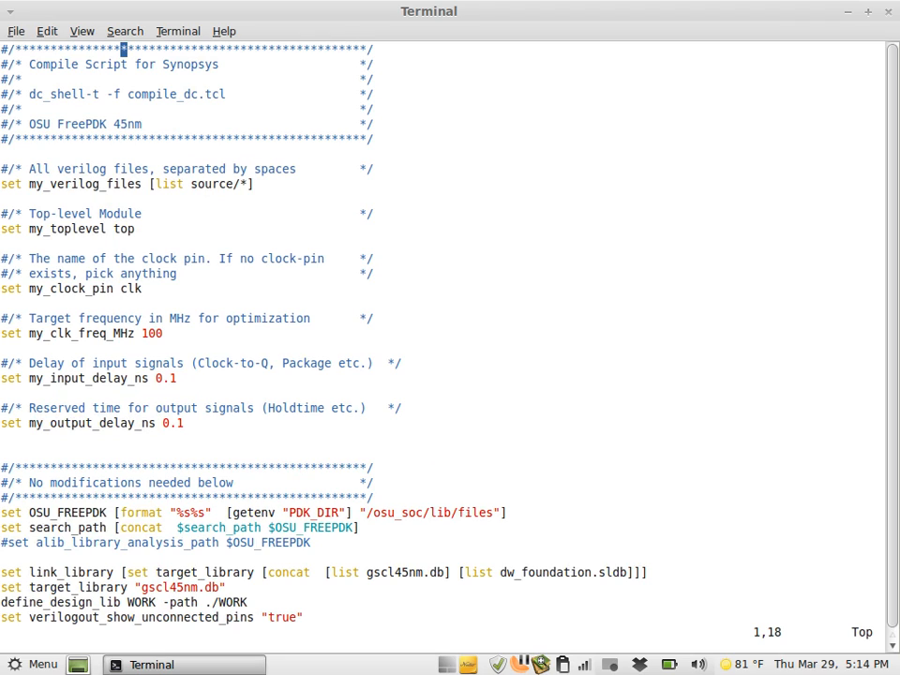
Save compile_dc.tcl and quit the editor.
key("Down")
key("Down")
key("Down")
key("Left")
key("Left")
key("Left")
key("Left")
type(":wq")
key("Return")
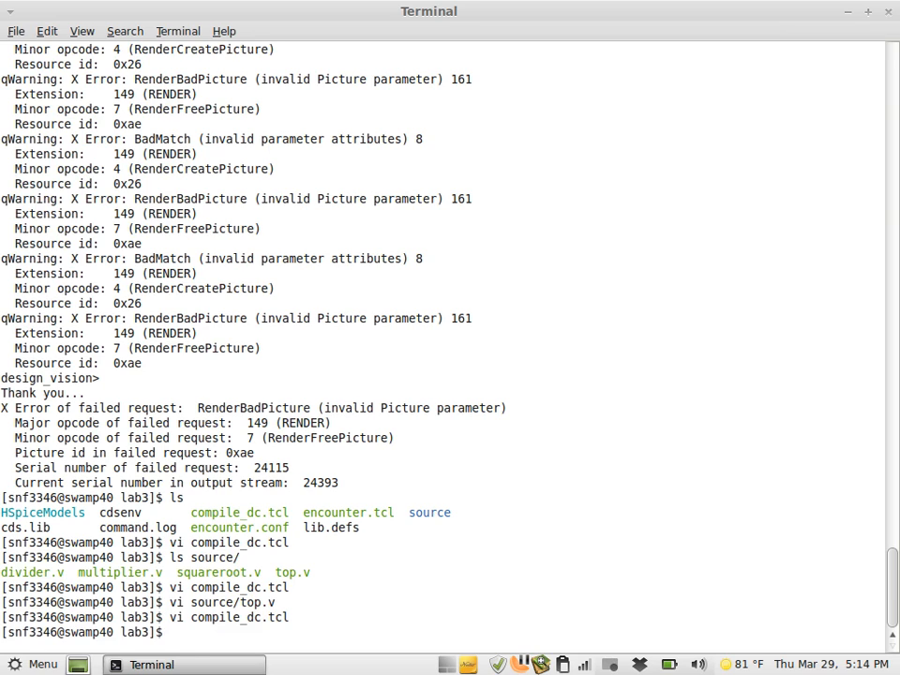
type("dc")
type("-sh")
key("BackSpace")
key("BackSpace")
key("BackSpace")
type("shel")
key("Tab")
key("BackSpace")
key("BackSpace")
key("BackSpace")
key("BackSpace")
key("BackSpace")
key("BackSpace")
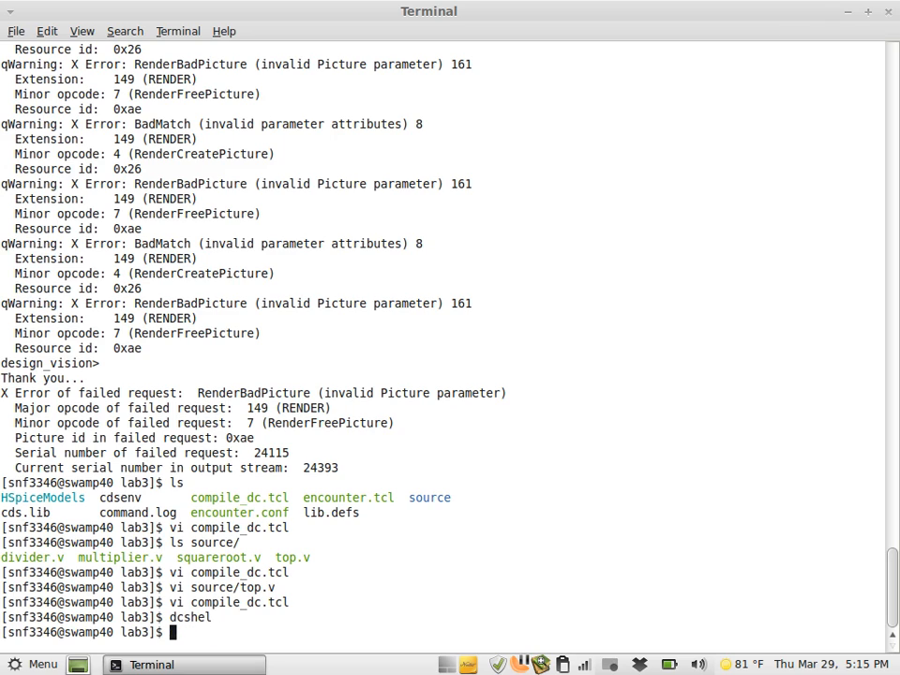
Run the synthesis script with dc_shell-t -f compile_dc.tcl.
type("dc_")
key("Tab")
type("-t -f comp")
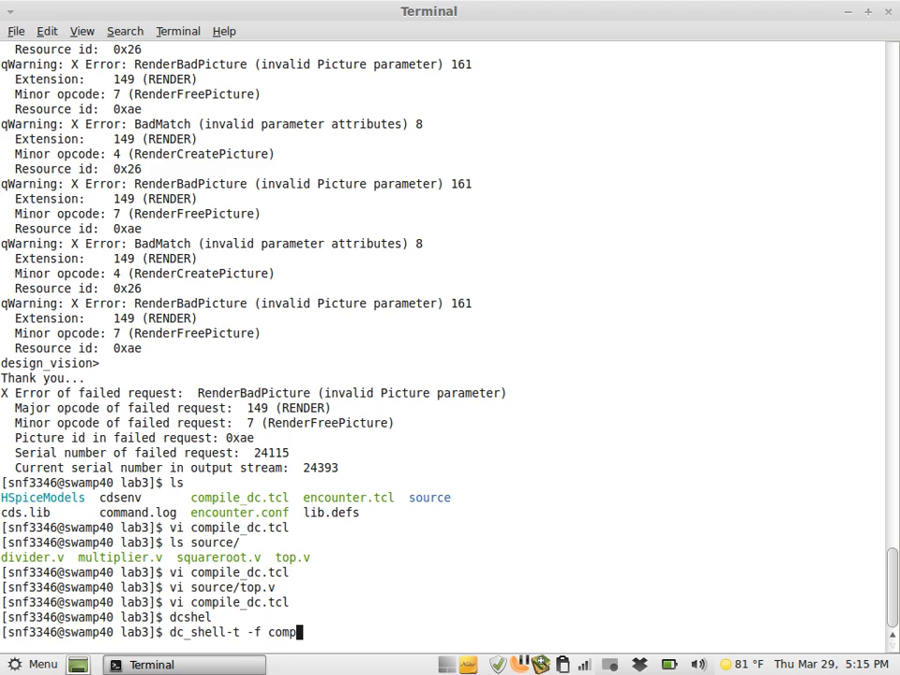
key("Tab")
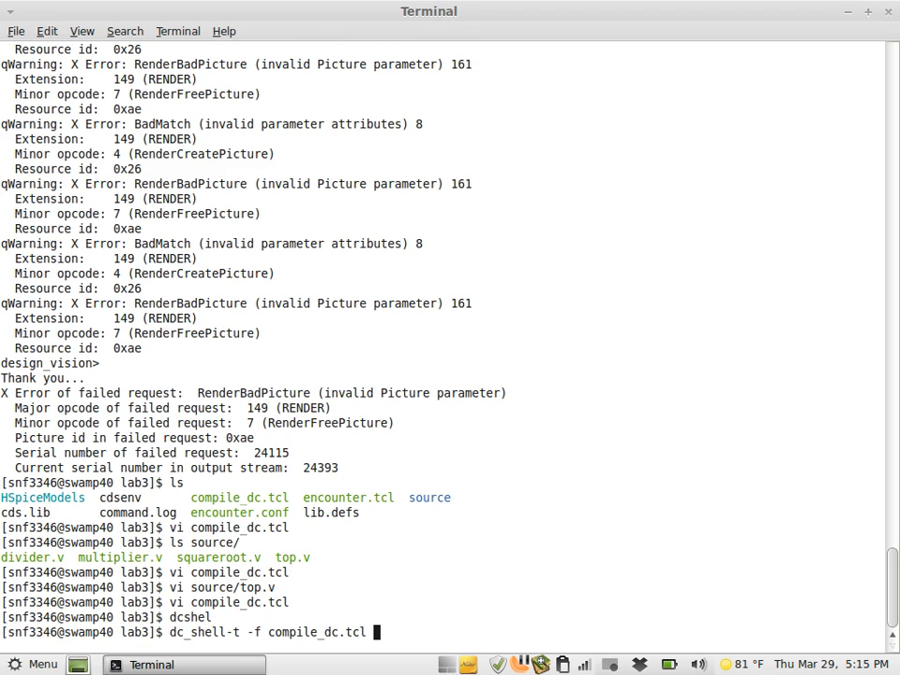
key("Return")
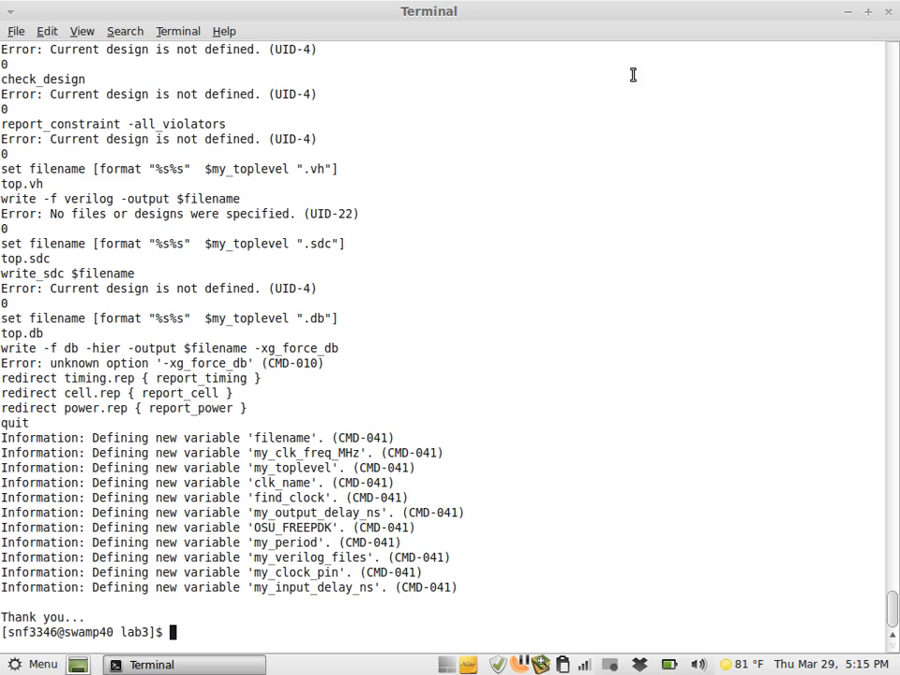
Examine the synthesis output for errors, especially how the analyze command handled the Verilog source files.
scroll(552, 110, "up", 9)
scroll(552, 110, "up", 20)
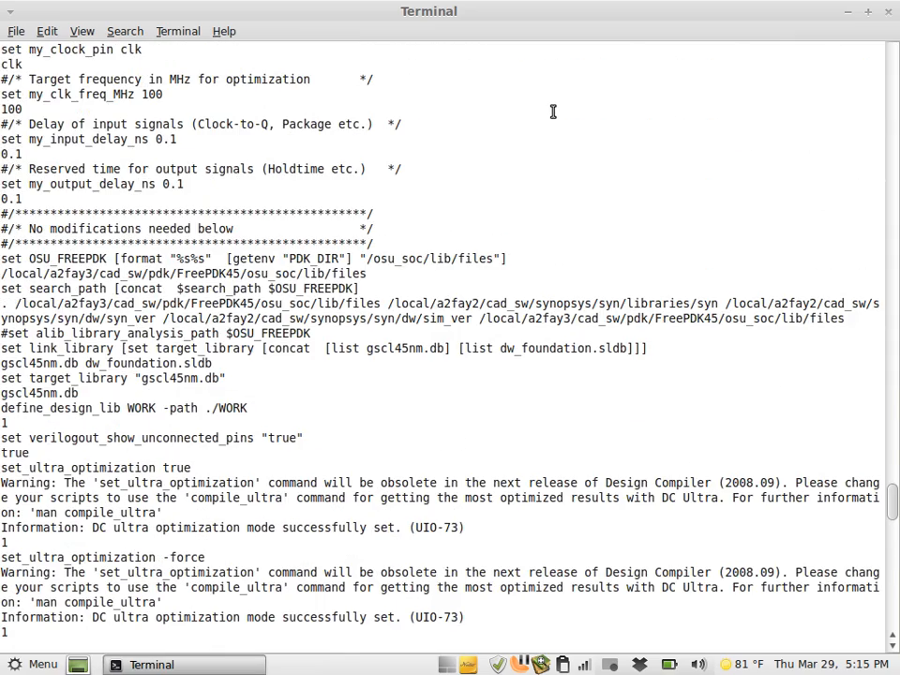
scroll(552, 111, "up", 15)
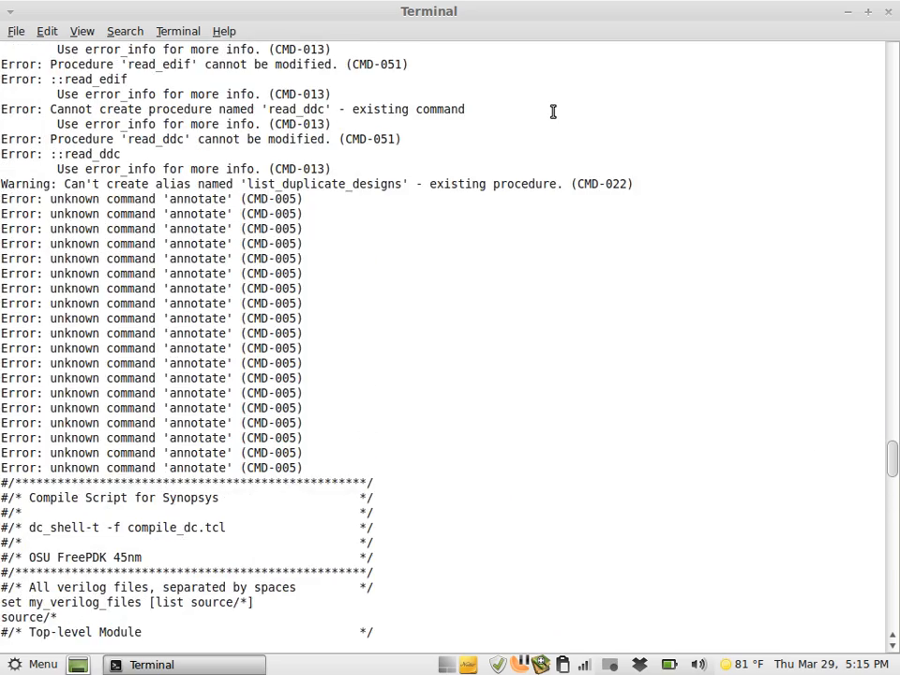
scroll(552, 111, "up", 8)
scroll(551, 111, "down", 17)
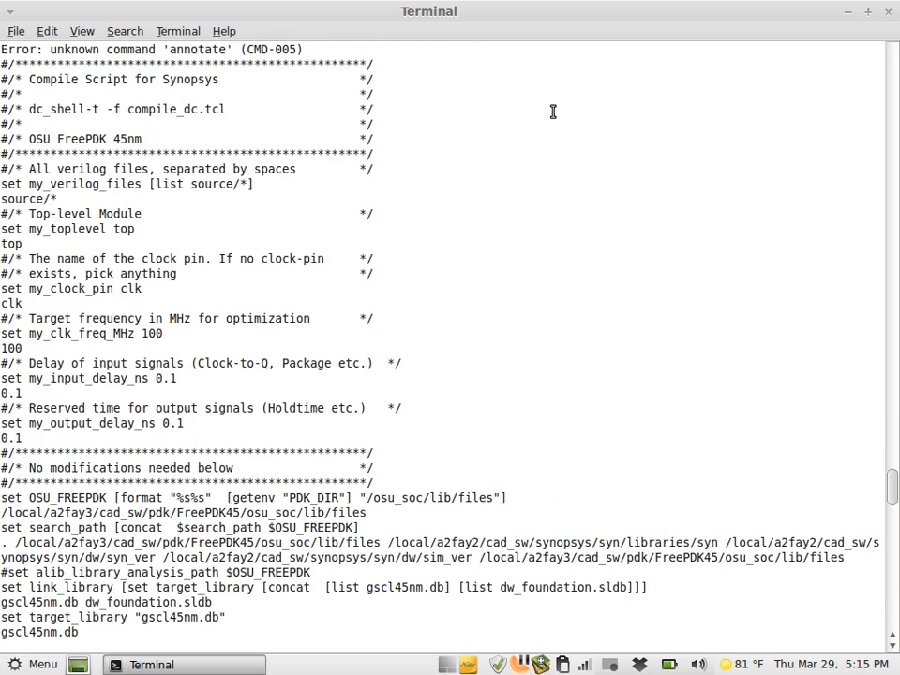
scroll(552, 110, "down", 8)
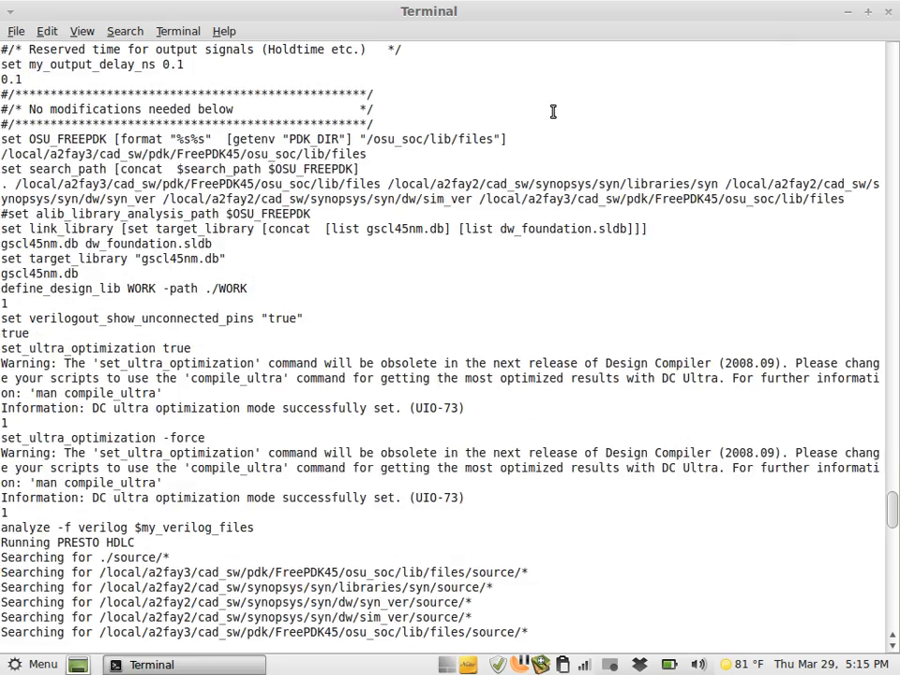
scroll(552, 110, "down", 4)
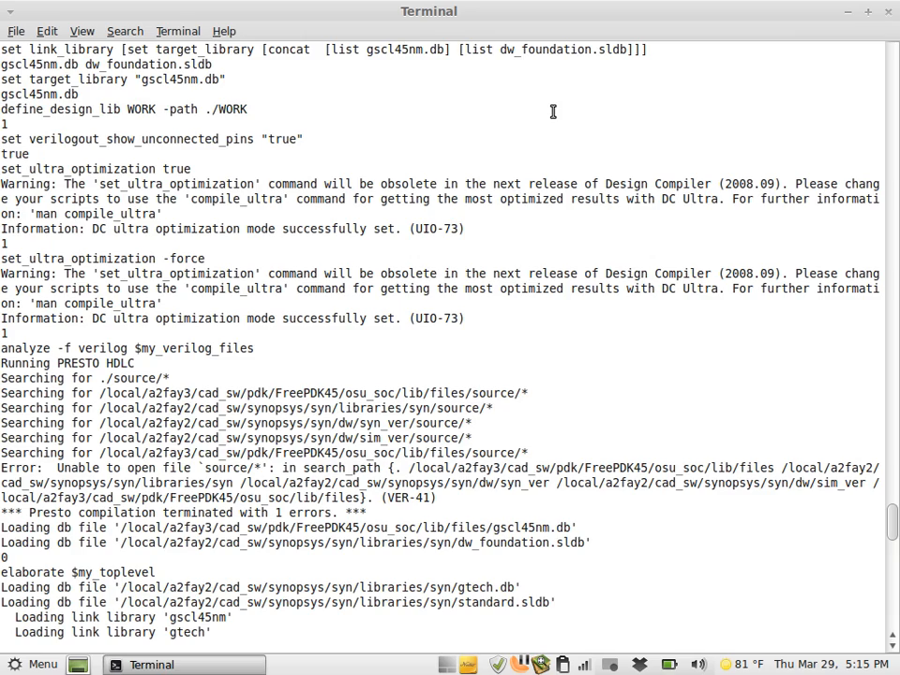
scroll(552, 111, "down", 20)
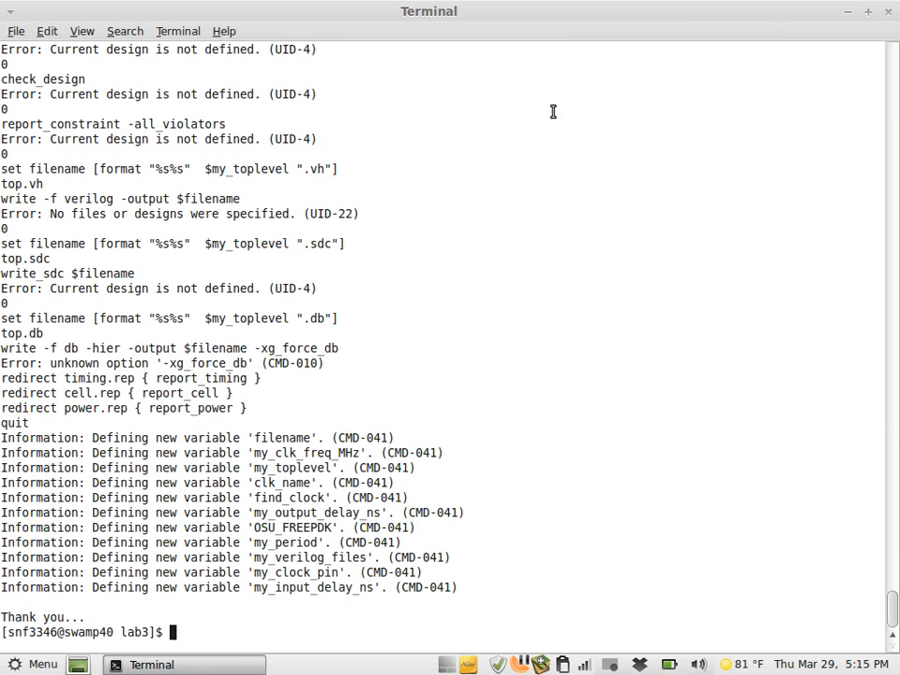
type("ls so")
key("Tab")
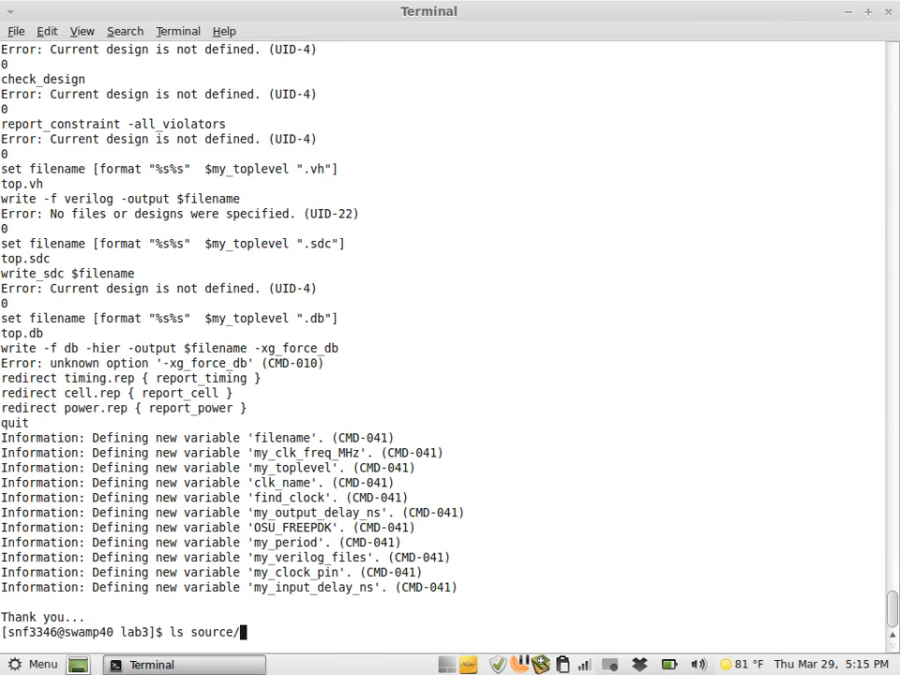
key("BackSpace")
key("BackSpace")
key("BackSpace")
key("BackSpace")
key("BackSpace")
key("BackSpace")
key("BackSpace")
key("BackSpace")
key("BackSpace")
key("BackSpace")
List the contents of the source folder and copy the listed Verilog file names.
type("ls s")
key("Tab")
key("Return")
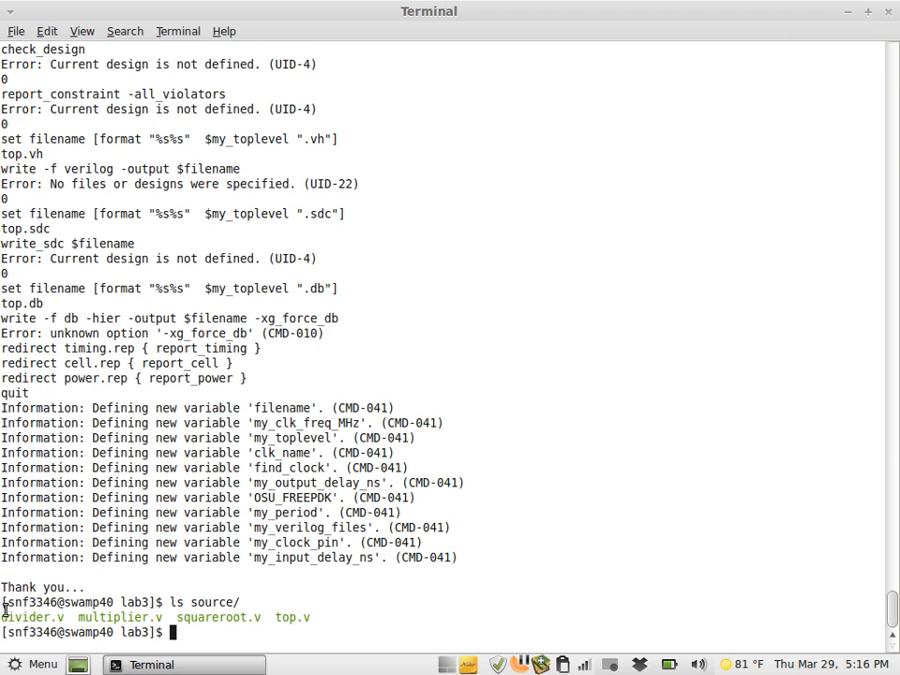
left_click_drag(3, 617, 311, 617)
key("ctrl+c")
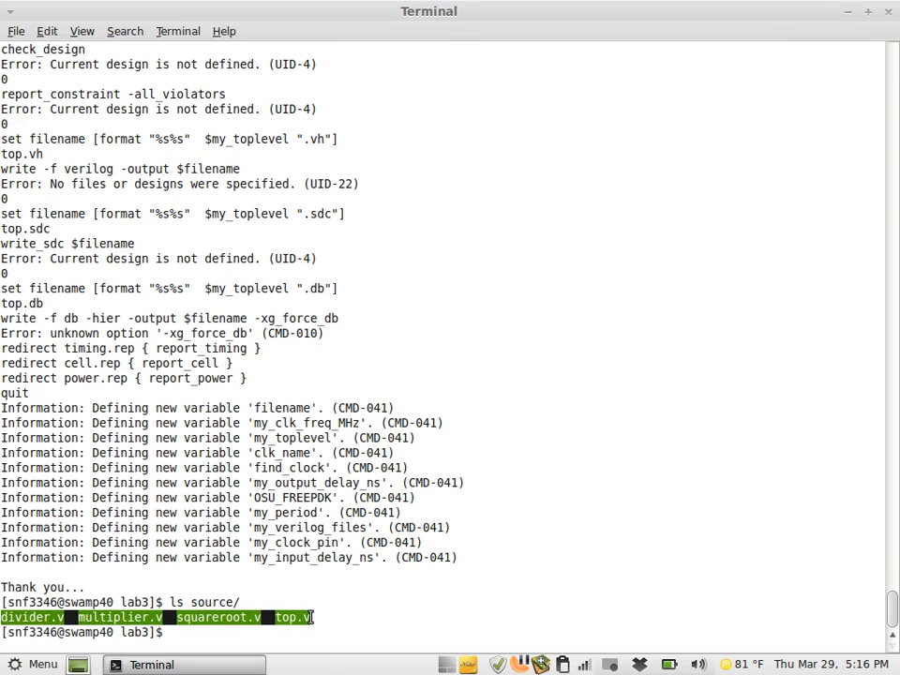
double_click(260, 632)
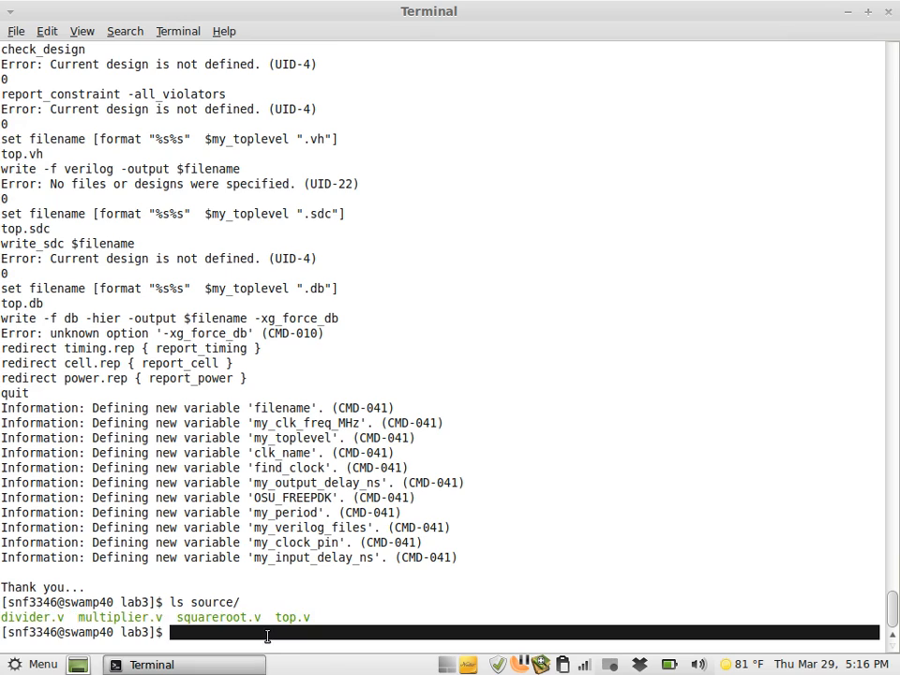
left_click(179, 632)
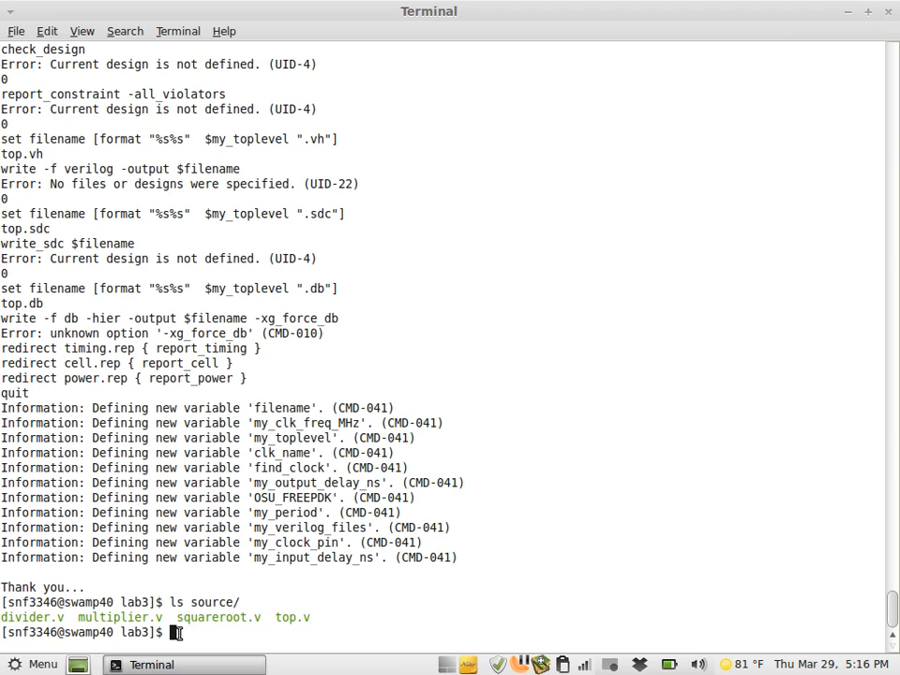
Reopen compile_dc.tcl in vi.
key("Up")
key("Up")
key("Up")
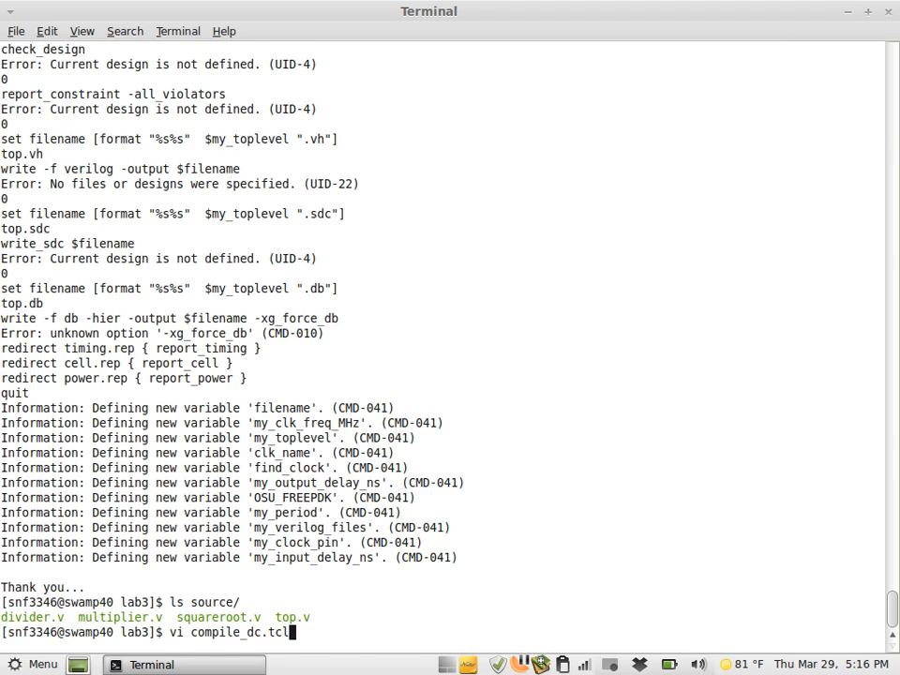
key("Return")
In the my_verilog_files list, replace the asterisk after source/ with the copied names divider.v, multiplier.v, squareroot.v and top.v.
key("Down")
key("Down")
key("Down")
key("Down")
key("Down")
key("Down")
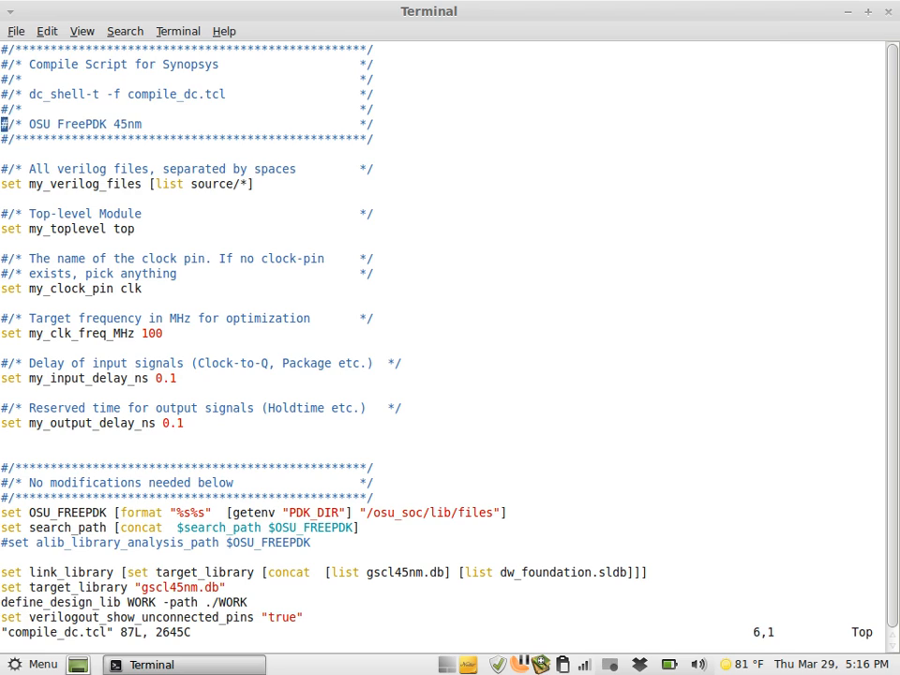
key("Right")
key("Right")
key("Right")
key("Right")
key("Right")
key("Right")
key("Right")
key("Right")
key("Right")
key("Right")
key("Right")
key("Right")
key("Right")
key("Right")
key("Right")
key("Right")
key("Right")
key("Right")
key("Right")
key("Right")
key("Right")
key("x")
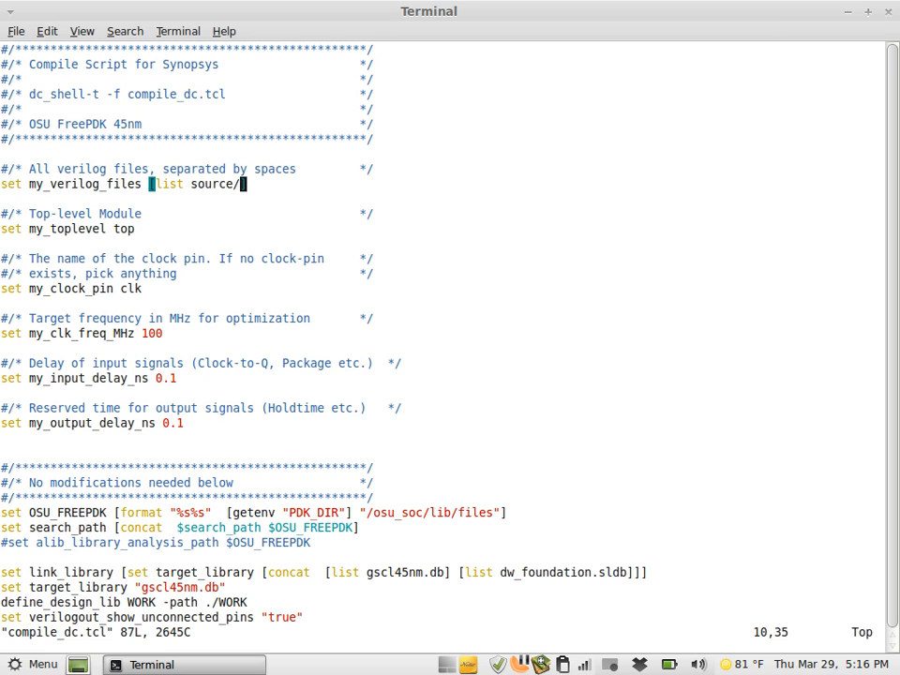
key("i")
key("ctrl+shift+v")
key("Escape")
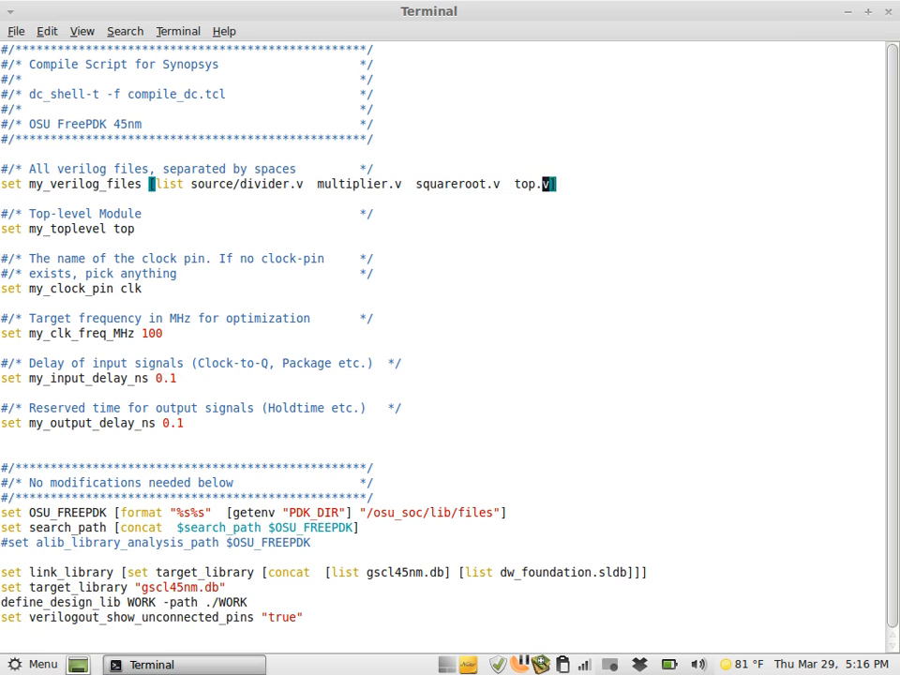
In the my_verilog_files list, add the source/ prefix to multiplier.v.
key("Left")
key("Left")
key("Left")
key("Left")
key("Left")
key("Left")
key("Left")
key("Left")
key("Left")
key("Left")
key("Left")
key("Left")
key("Left")
key("Left")
key("Left")
key("Left")
key("Left")
key("Left")
key("Left")
key("Left")
key("Left")
key("Left")
key("Left")
key("Left")
key("Left")
key("Left")
key("Left")
key("Left")
key("Left")
key("Left")
key("Left")
key("Left")
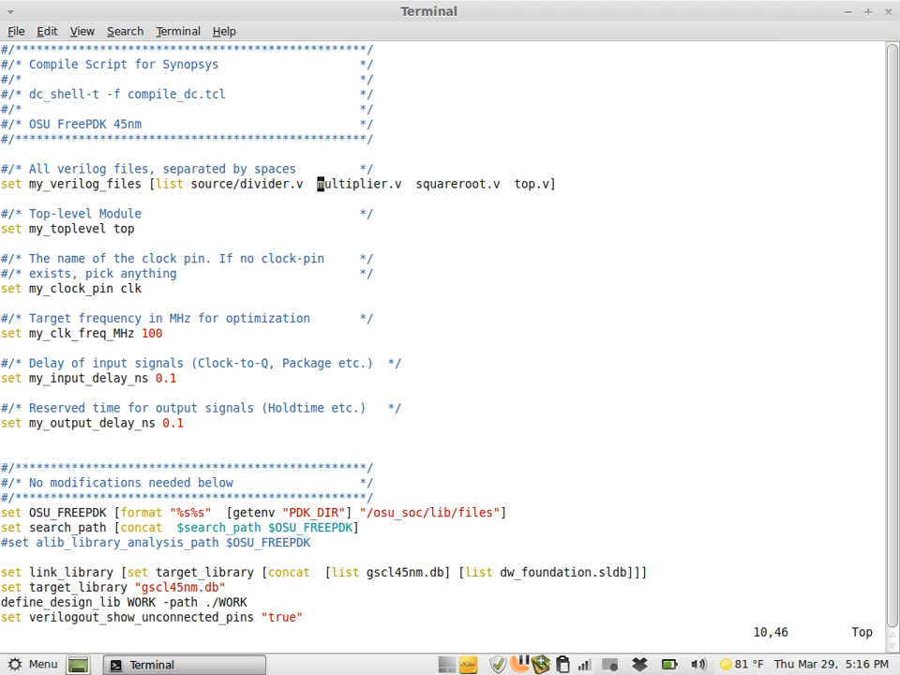
type("ist source/")
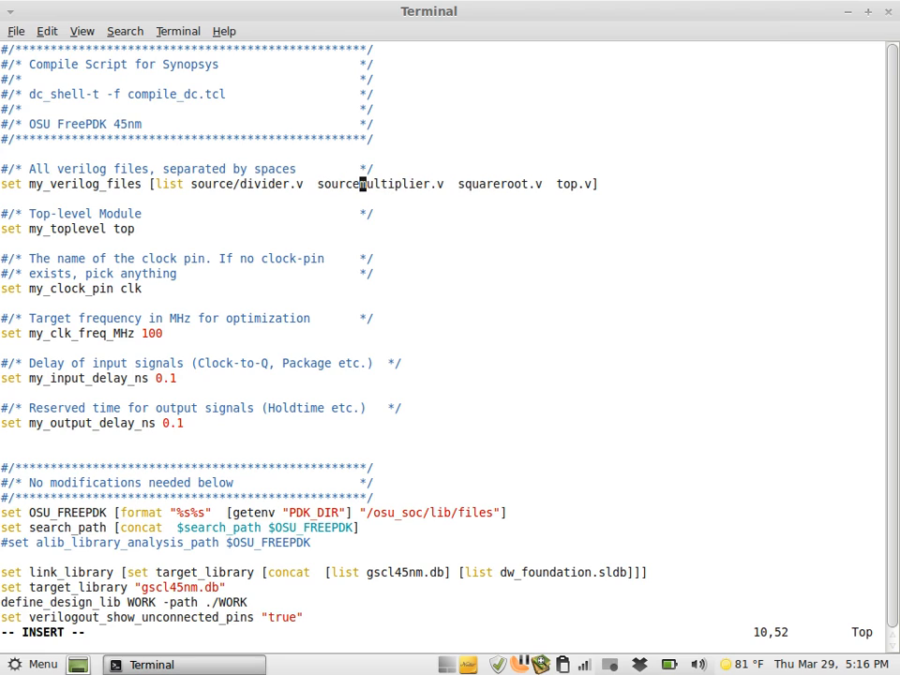
key("Escape")
Add the source/ prefix to squareroot.v and top.v in the my_verilog_files list.
key("Right")
left_click(469, 184)
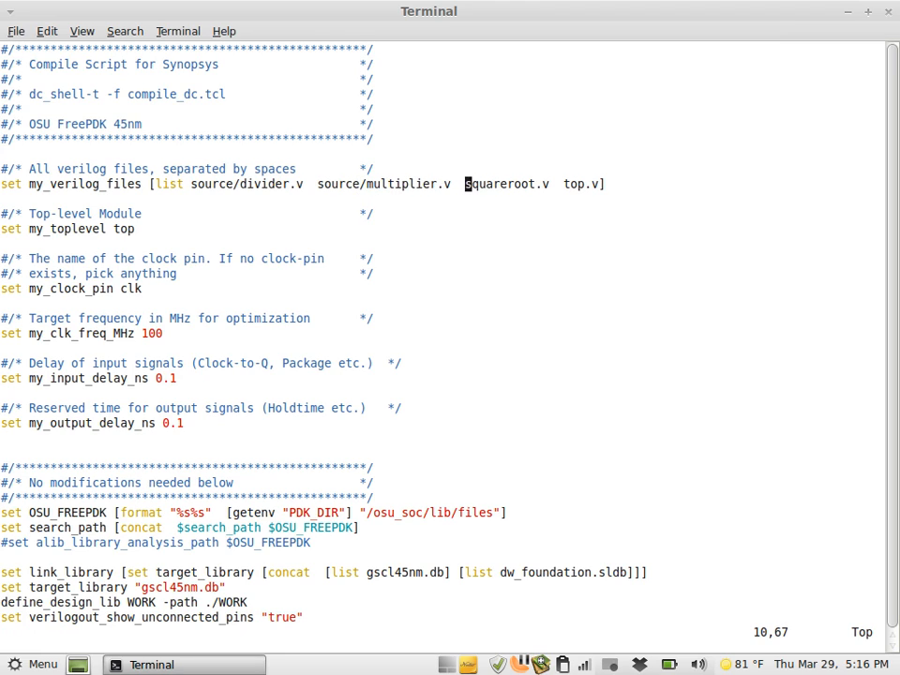
type("ist source/")
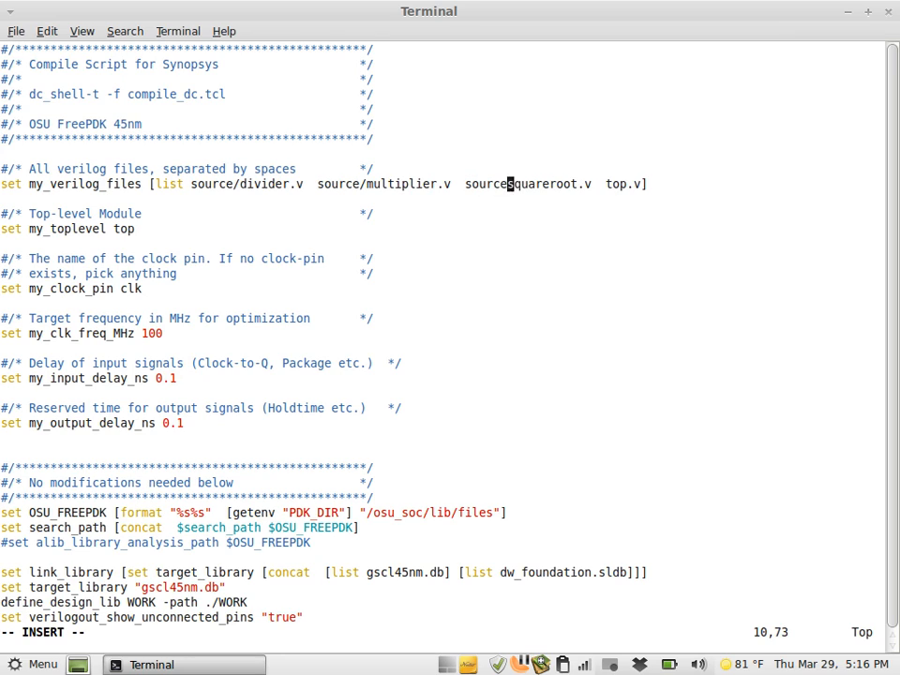
key("Escape")
key("l")
key("l")
key("l")
key("l")
key("l")
key("l")
key("l")
key("l")
key("l")
key("l")
key("l")
key("l")
key("l")
key("l")
key("l")
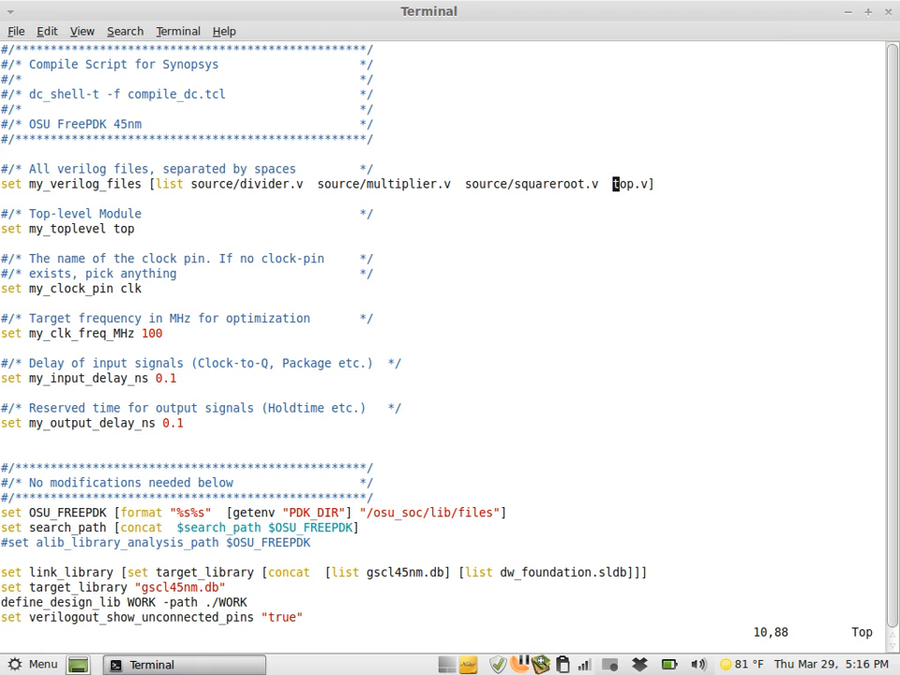
type("ist source/")
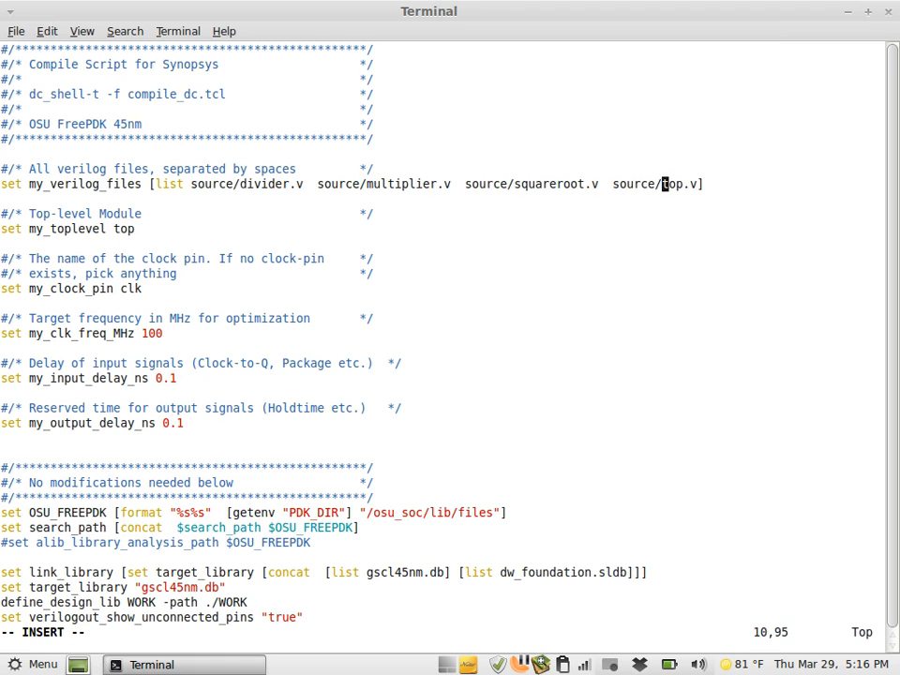
key("Escape")
Save compile_dc.tcl, exit vi and rerun the dc_shell-t synthesis with the corrected script.
type(":wq")
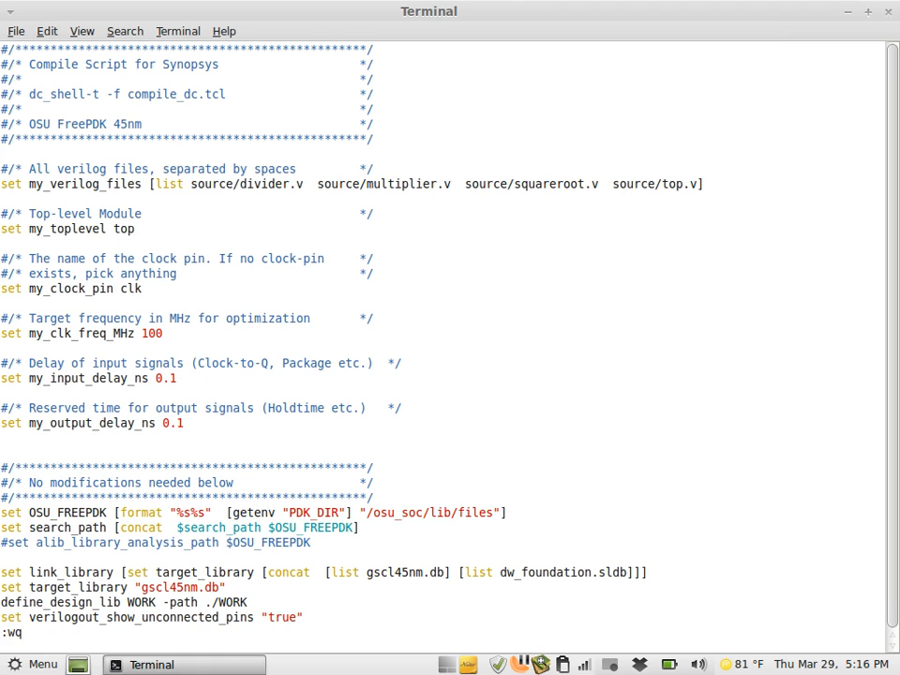
key("Return")
key("Up")
key("Up")
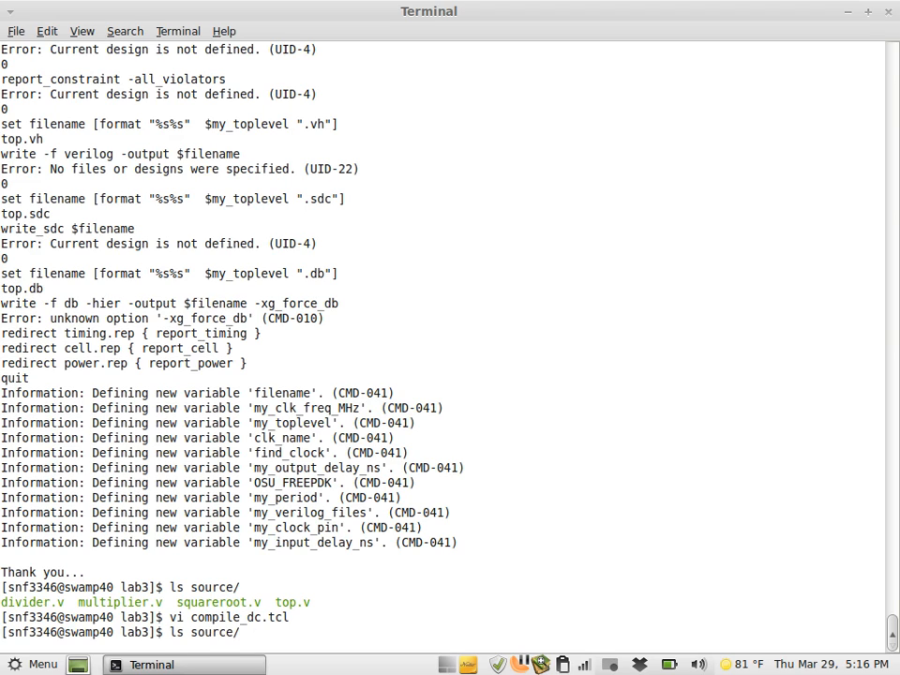
key("Up")
key("Return")
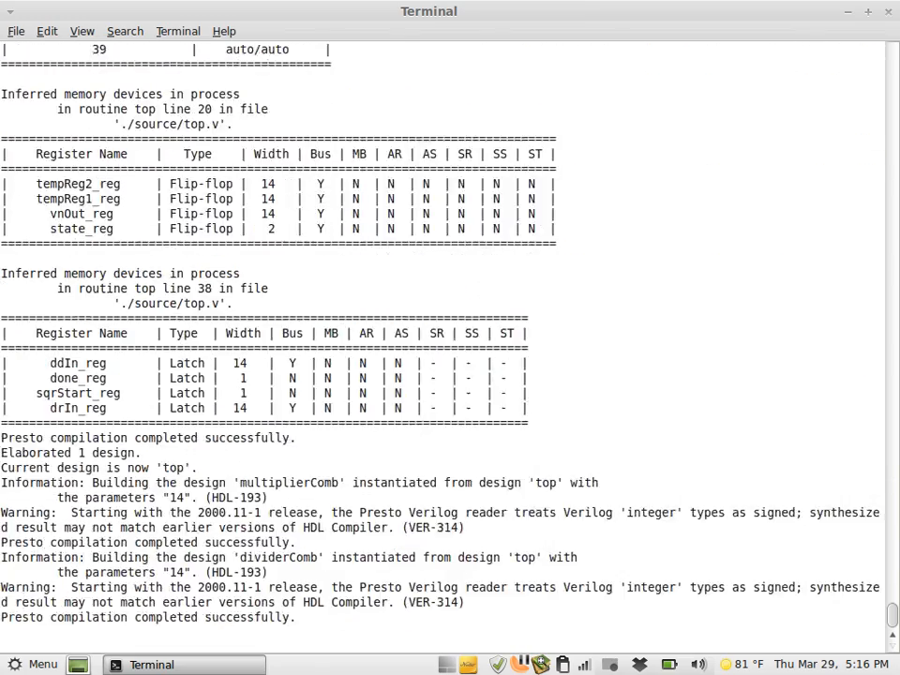
Examine the synthesis output, from the echoed script settings and inferred registers to the files written at the end.
scroll(156, 568, "up", 15)
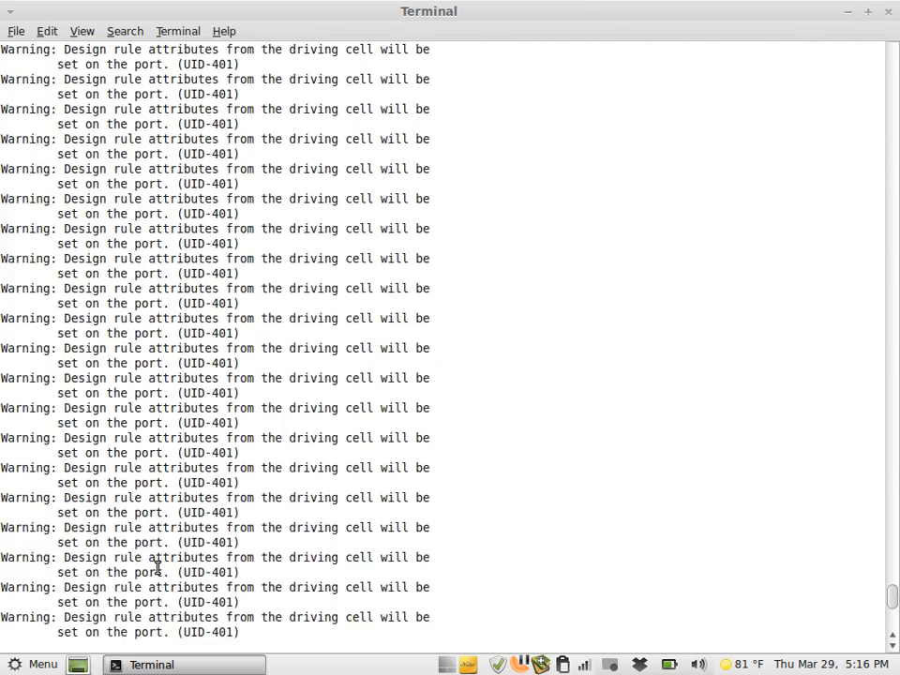
scroll(156, 568, "up", 15)
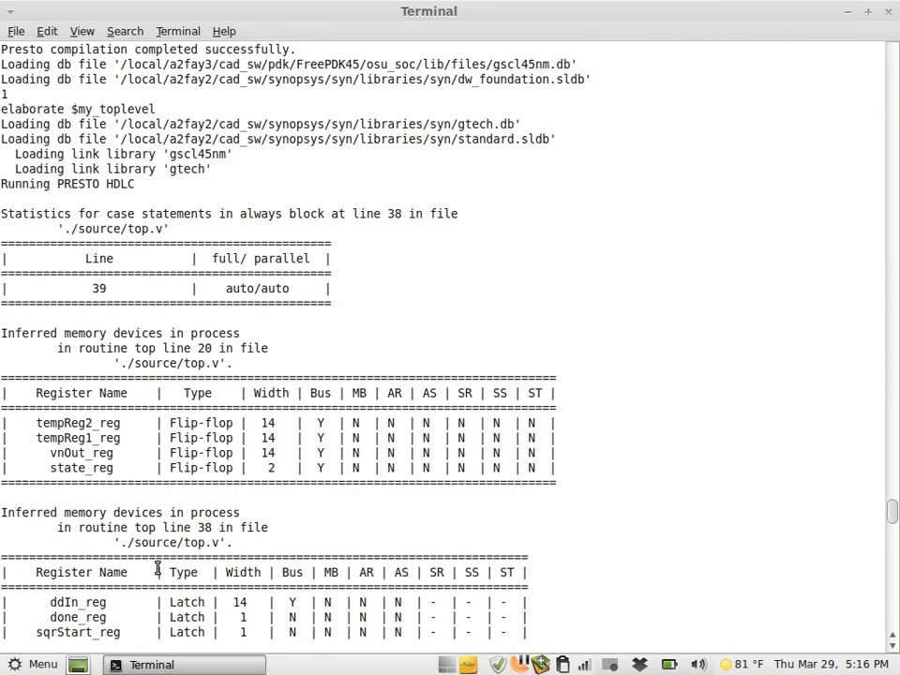
scroll(466, 265, "down", 1)
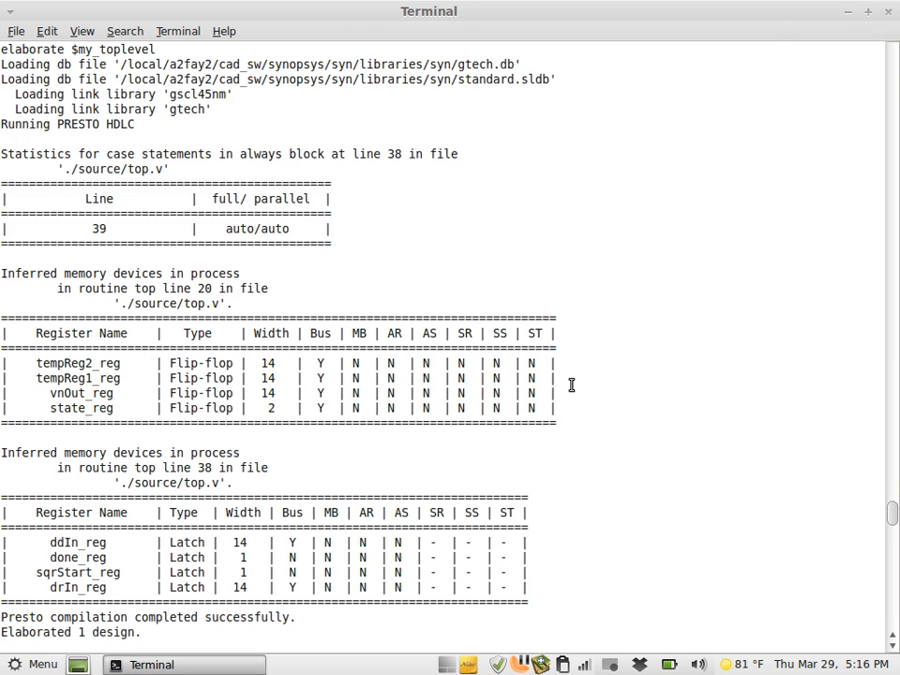
scroll(570, 384, "down", 2)
scroll(570, 384, "up", 2)
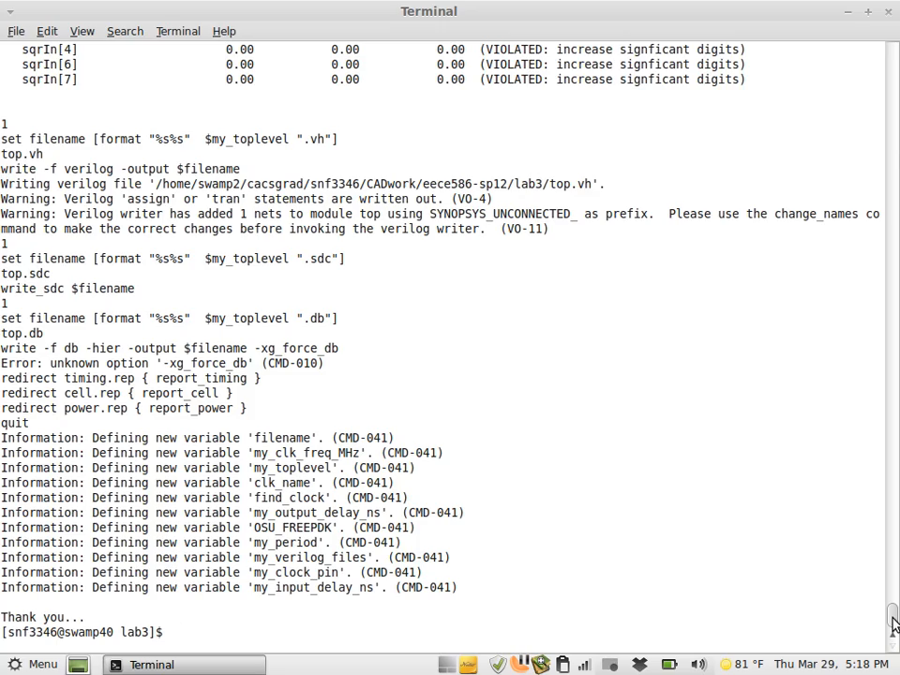
left_click_drag(892, 622, 884, 359)
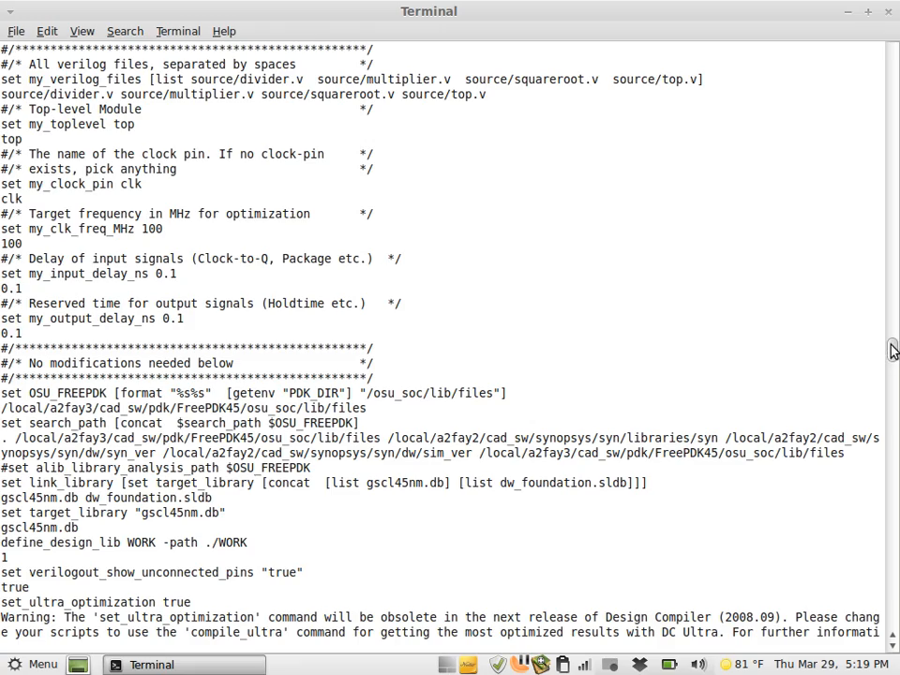
left_click_drag(890, 353, 884, 661)
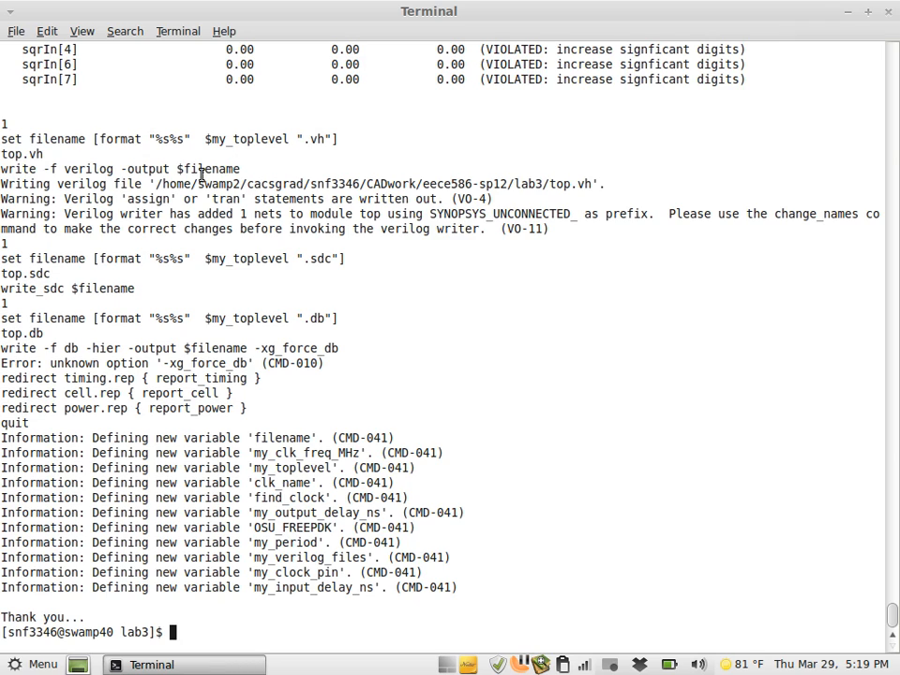
List the lab3 folder by modification time and highlight the generated power.rep, timing.rep, top.vh, cell.rep and top.sdc files.
type("ls -t")
key("Return")
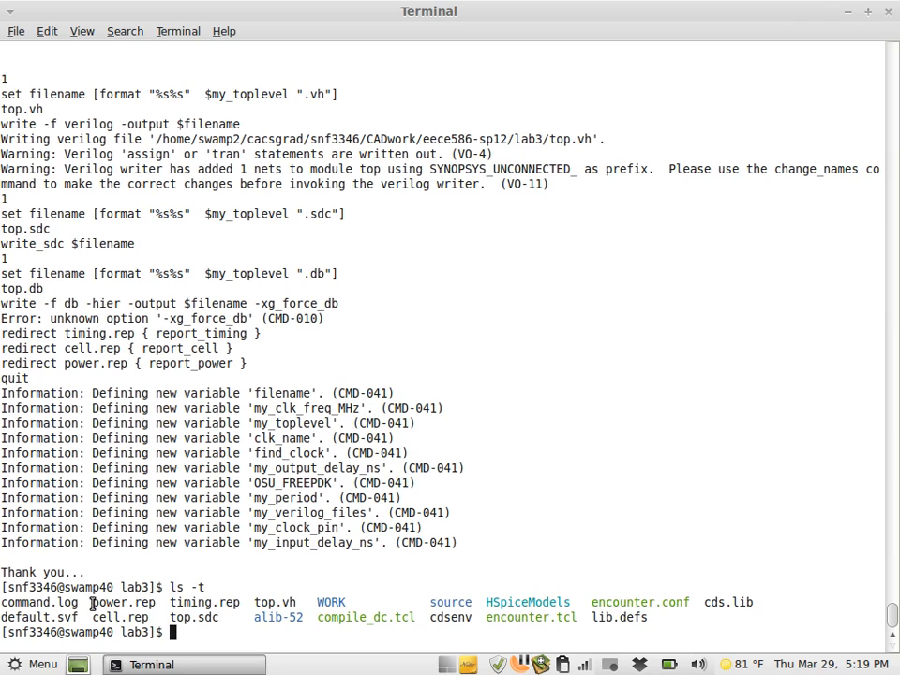
left_click_drag(92, 603, 152, 602)
double_click(175, 602)
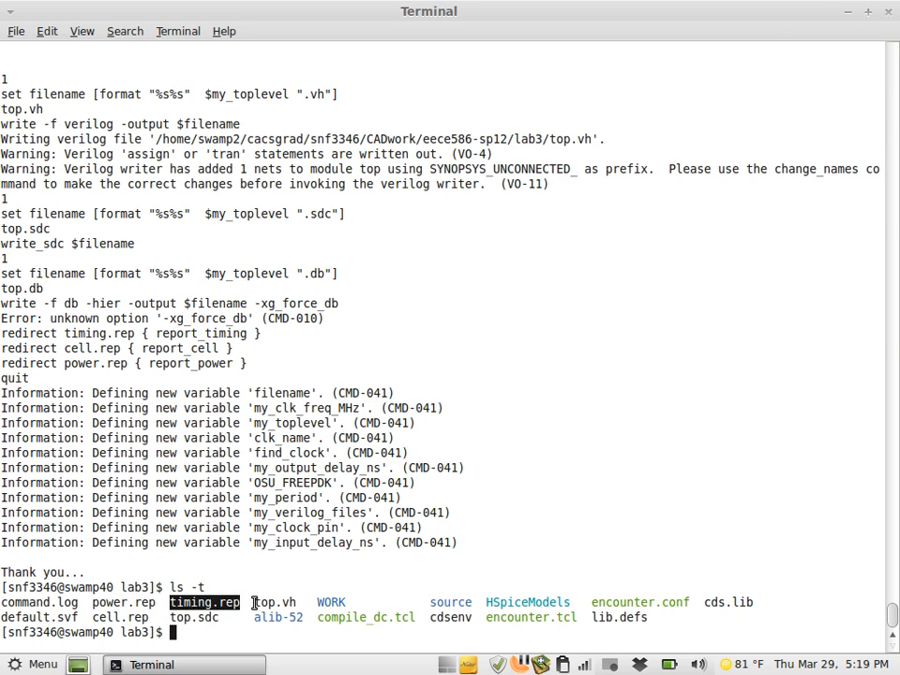
left_click(254, 605)
left_click_drag(252, 603, 295, 603)
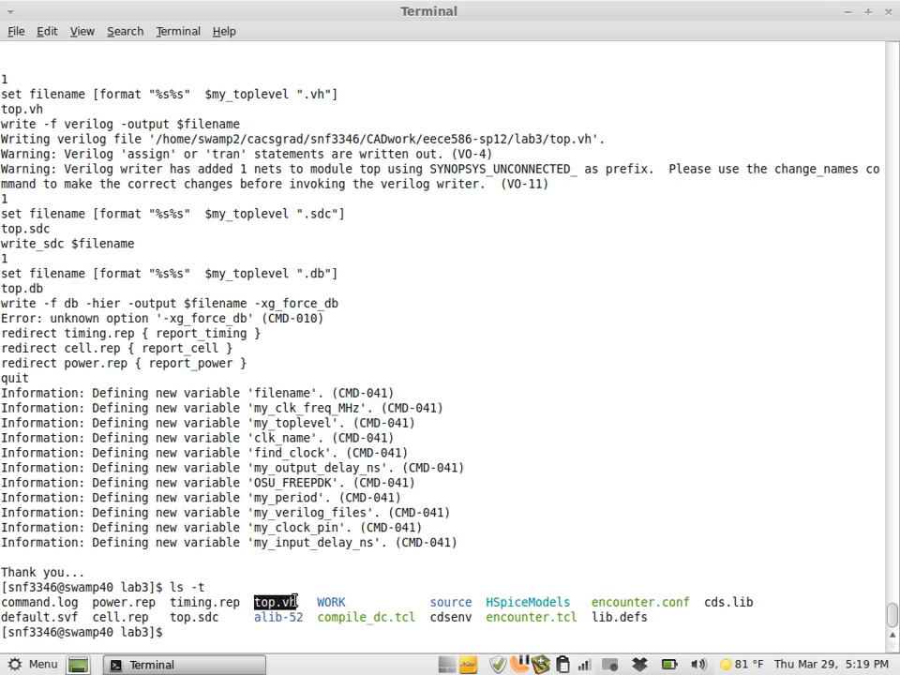
left_click(429, 556)
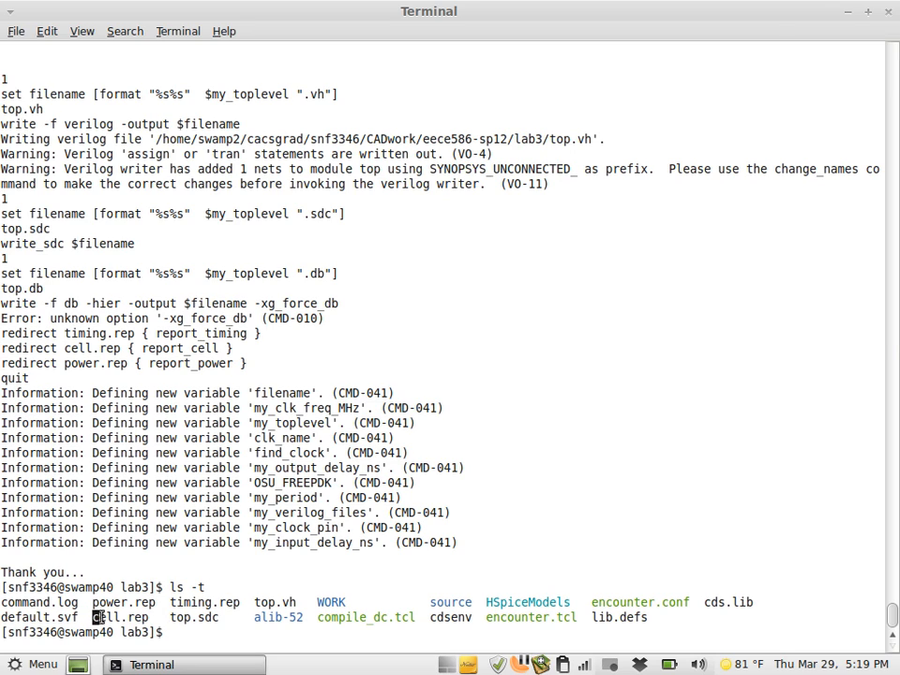
left_click_drag(94, 616, 219, 617)
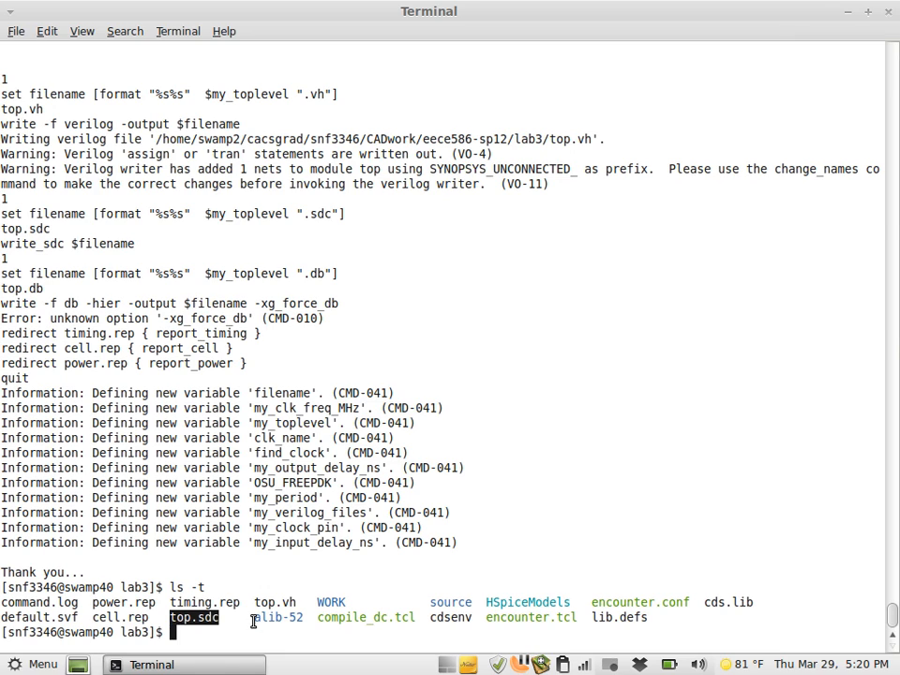
left_click(231, 637)
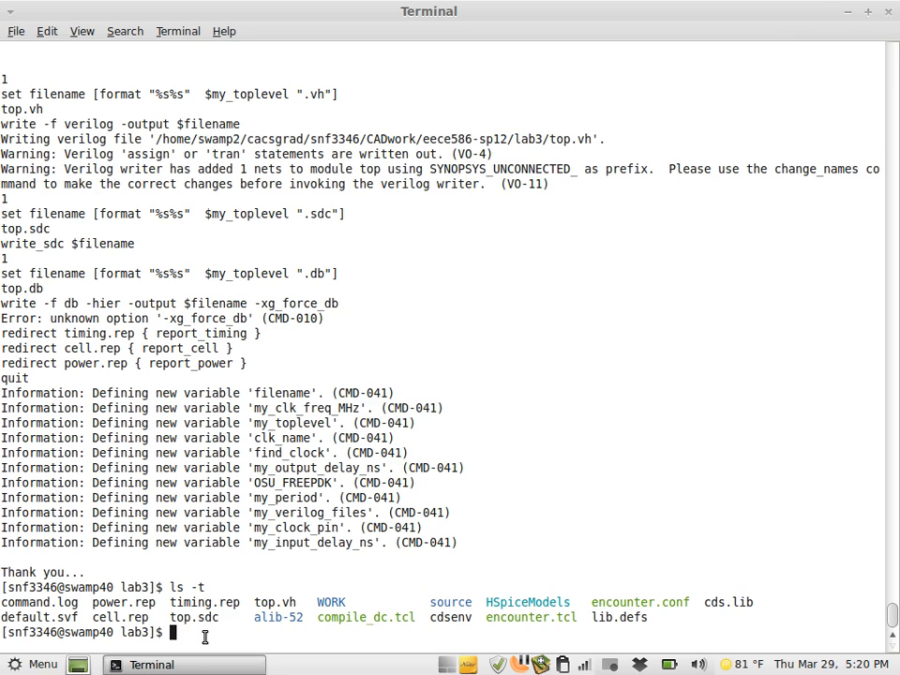
Open top.vh in vi and examine the adder module's assignments and gate instances.
type("vi top.vh")
key("Return")
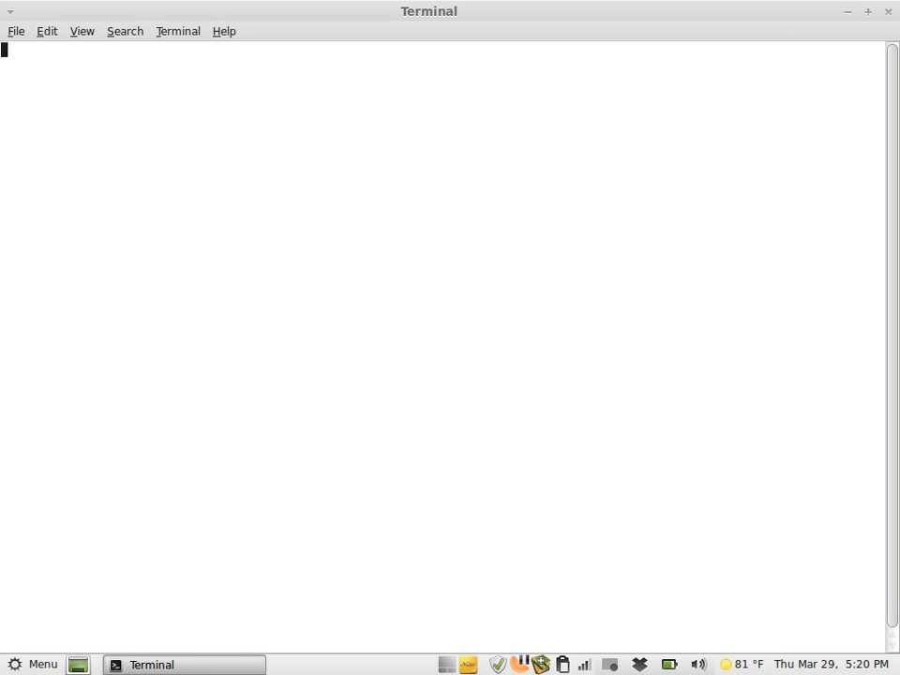
key("j")
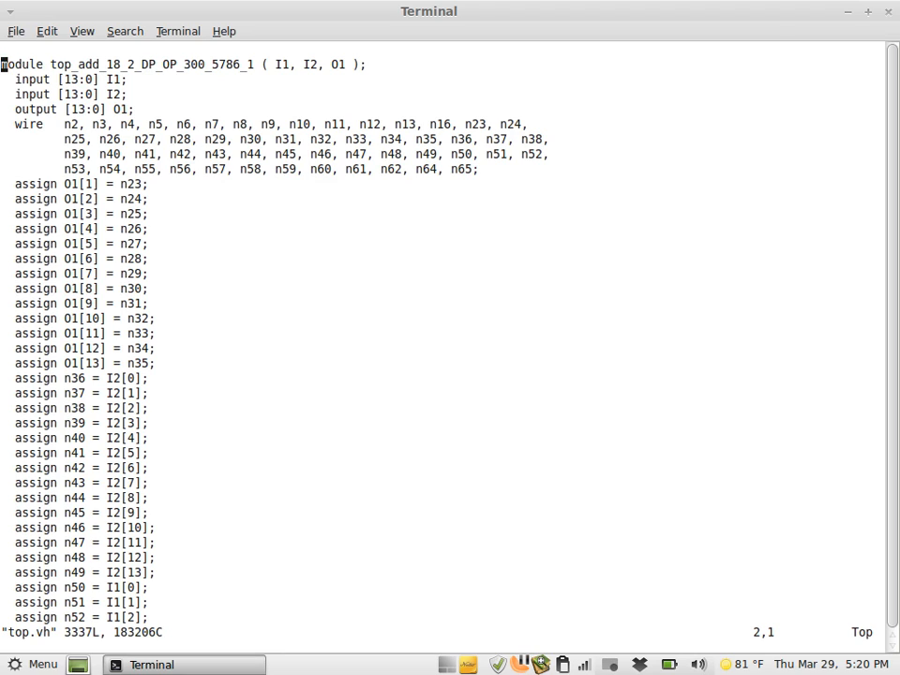
key("j")
key("j")
key("j")
key("j")
key("j")
key("j")
key("j")
key("j")
key("j")
key("j")
key("j")
key("j")
key("j")
key("j")
key("j")
key("j")
key("j")
key("j")
key("j")
key("j")
key("j")
key("j")
key("j")
key("j")
key("j")
key("j")
key("j")
key("j")
key("j")
key("j")
key("j")
key("j")
key("j")
key("j")
key("j")
key("j")
key("j")
key("j")
key("j")
key("j")
key("j")
key("j")
key("j")
key("j")
key("j")
key("j")
key("j")
key("j")
key("j")
key("j")
key("j")
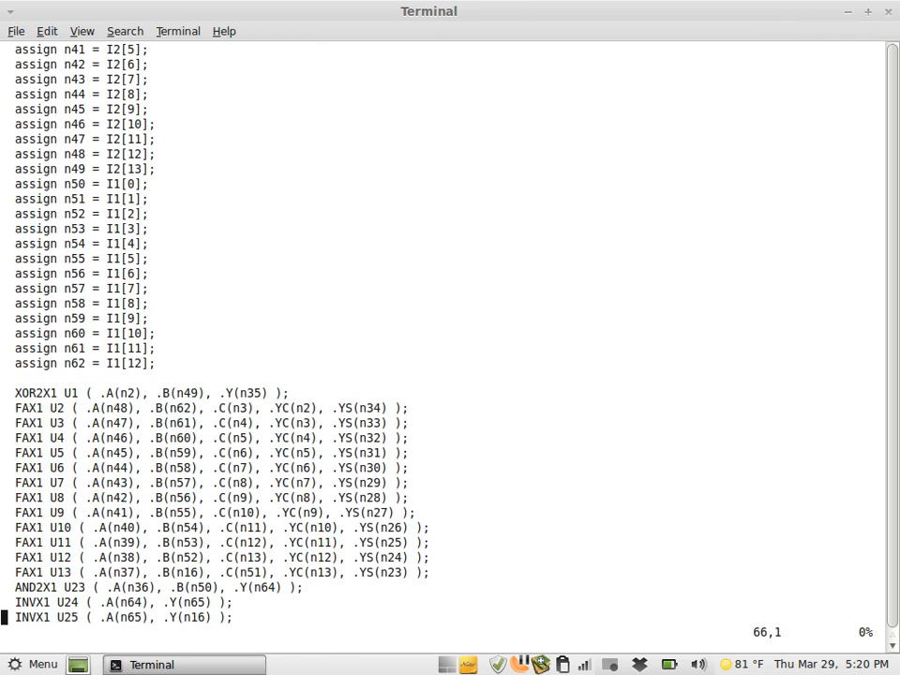
key("j")
key("j")
key("j")
key("j")
key("j")
key("j")
key("j")
key("j")
key("j")
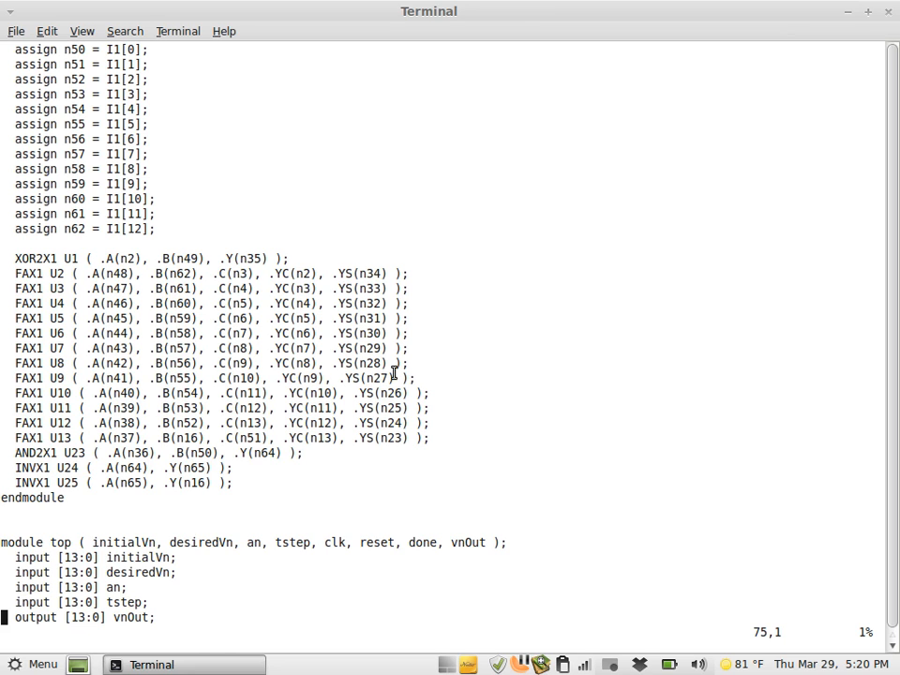
Examine the top module's port list and its long wire declarations for the mul1, div1 and sqr1 blocks in top.vh.
key("Down")
key("Down")
key("Down")
key("Down")
key("Down")
key("Down")
key("Down")
key("Down")
key("Down")
key("Down")
key("Down")
key("Down")
key("Down")
key("Down")
key("Down")
key("Down")
key("Down")
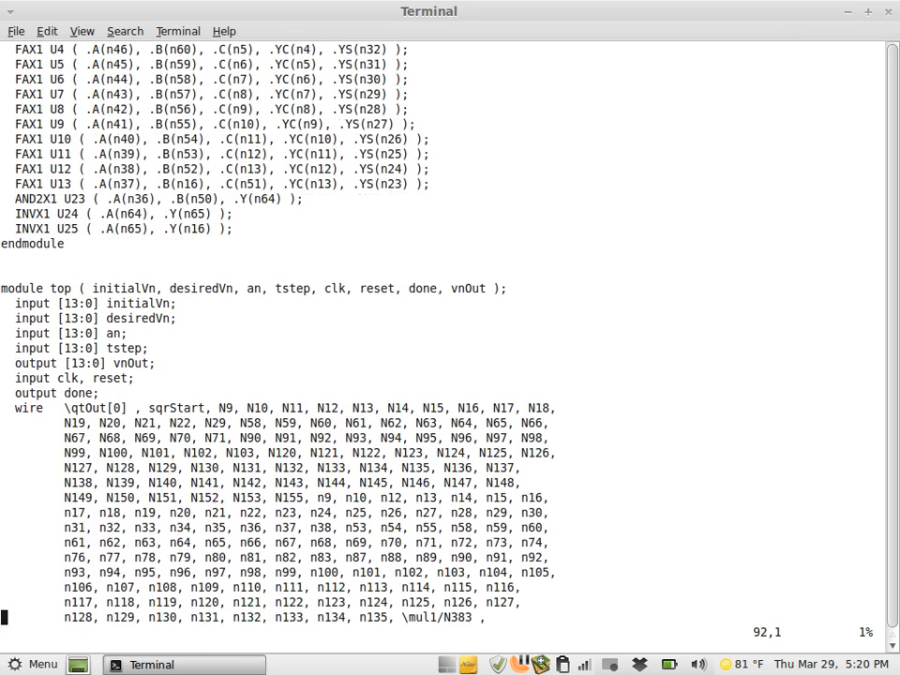
key("Down")
key("Down")
key("Down")
key("Down")
key("Down")
key("Down")
key("Down")
key("Down")
key("Down")
key("Down")
key("Down")
key("Down")
key("Down")
key("Down")
key("Down")
key("Down")
key("Down")
key("Down")
key("Down")
key("Down")
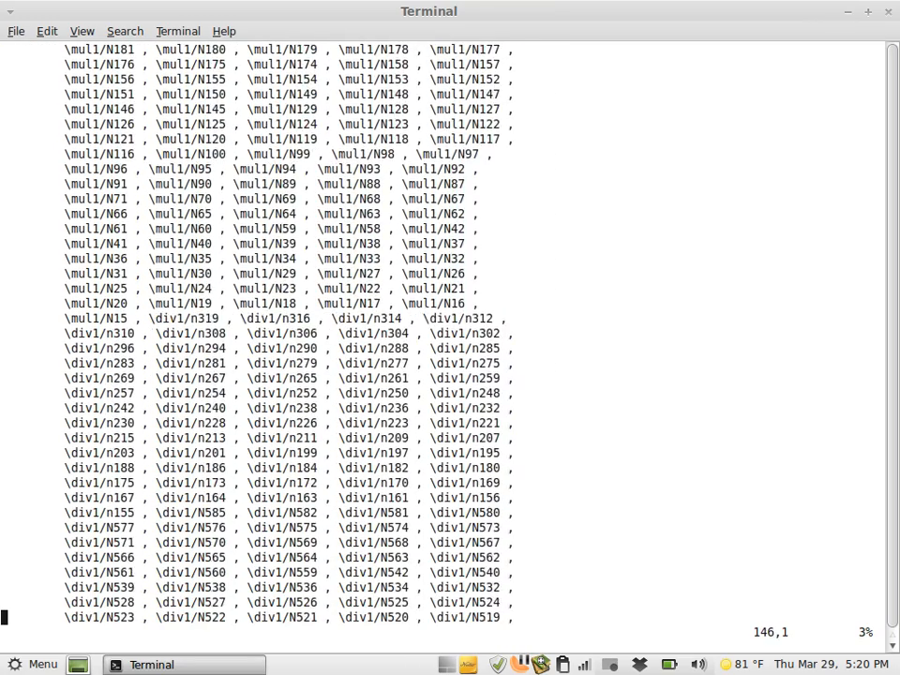
key("Down")
key("Down")
key("Down")
key("Down")
key("Down")
key("Down")
key("Down")
key("Down")
key("Down")
key("Down")
key("Down")
key("Down")
key("Down")
key("Down")
key("Down")
key("Down")
key("Down")
key("Down")
key("Down")
key("Down")
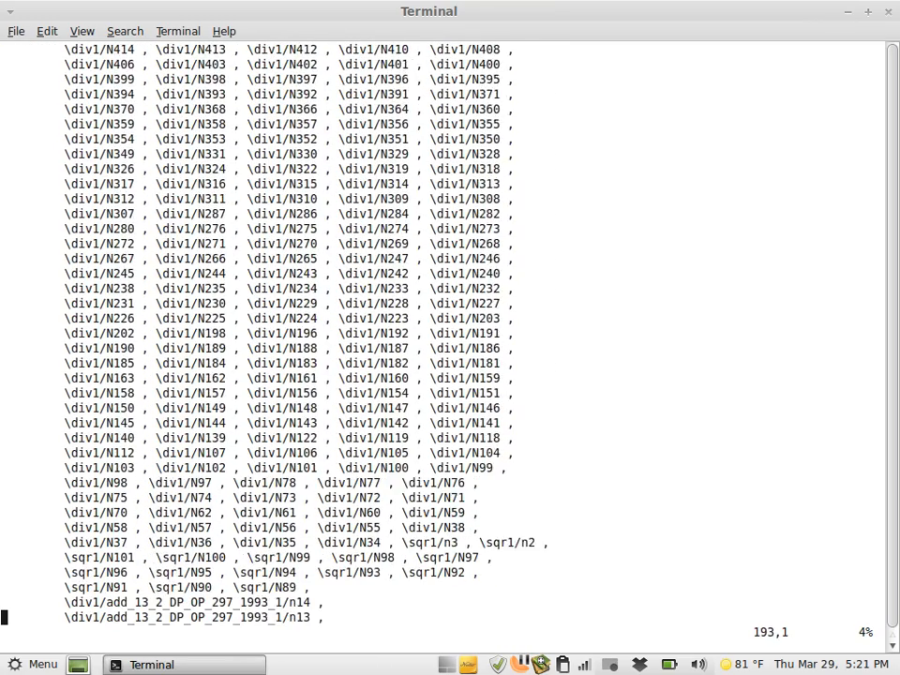
key("Down")
key("Down")
key("Down")
key("Down")
key("Down")
key("Down")
key("Down")
key("Down")
key("Down")
key("Down")
key("Down")
key("Down")
key("Down")
key("Down")
key("Down")
key("Down")
key("Down")
key("Down")
key("Down")
key("Down")
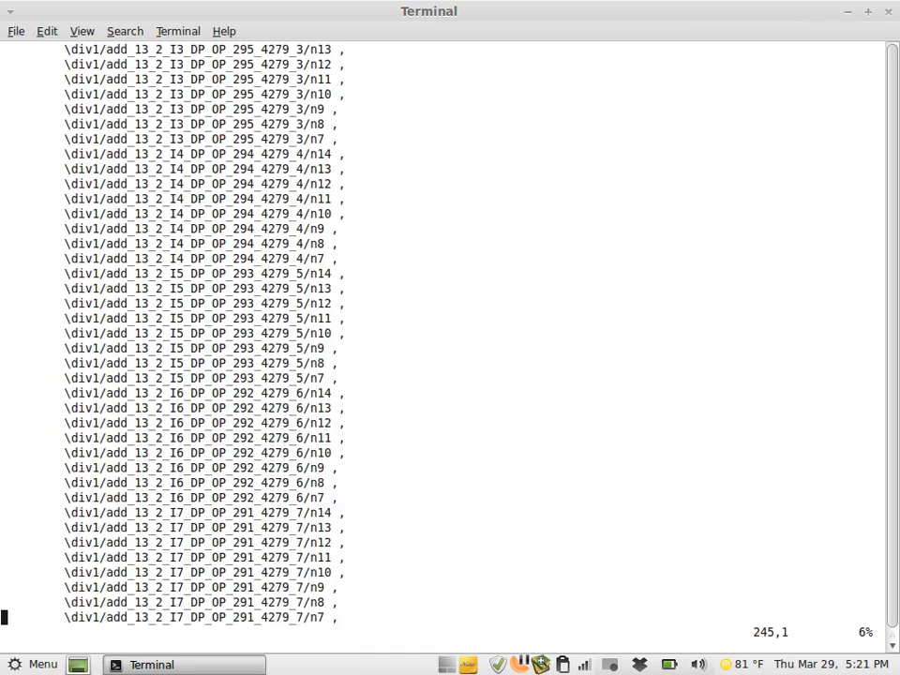
Examine the top module's flip-flop, latch and full-adder instances further down in top.vh and exit vi.
key("Page_Down")
key("Page_Down")
key("Page_Down")
key("Page_Down")
key("Page_Down")
key("Page_Down")
key("Page_Down")
key("Page_Down")
key("Page_Down")
key("Page_Down")
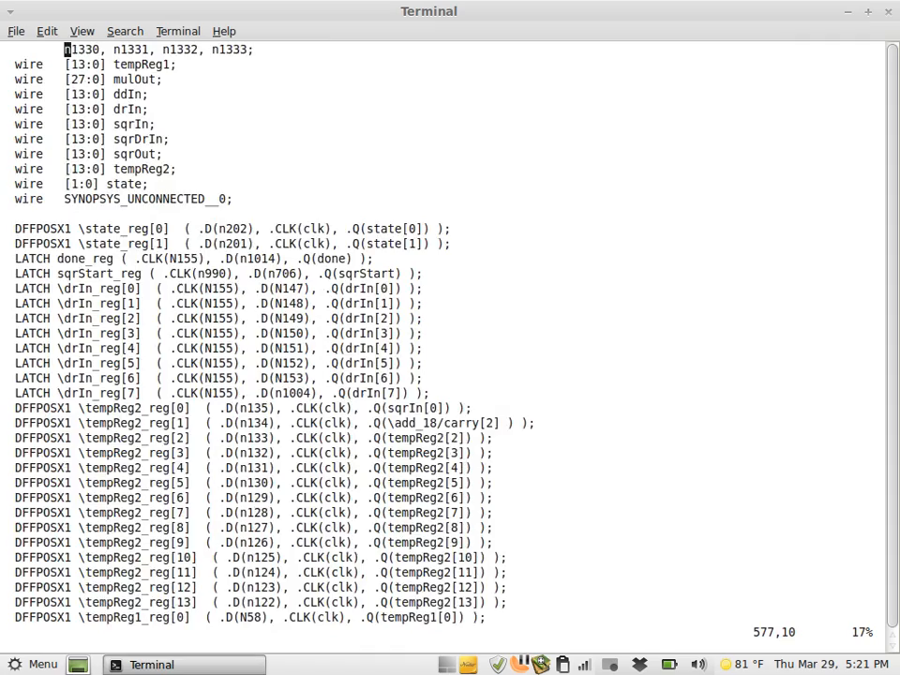
key("Page_Down")
key("Page_Down")
key("Page_Down")
key("Page_Down")
key("Page_Down")
key("Page_Down")
key("Page_Down")
key("Page_Down")
key("Page_Down")
key("Page_Down")
key("Page_Down")
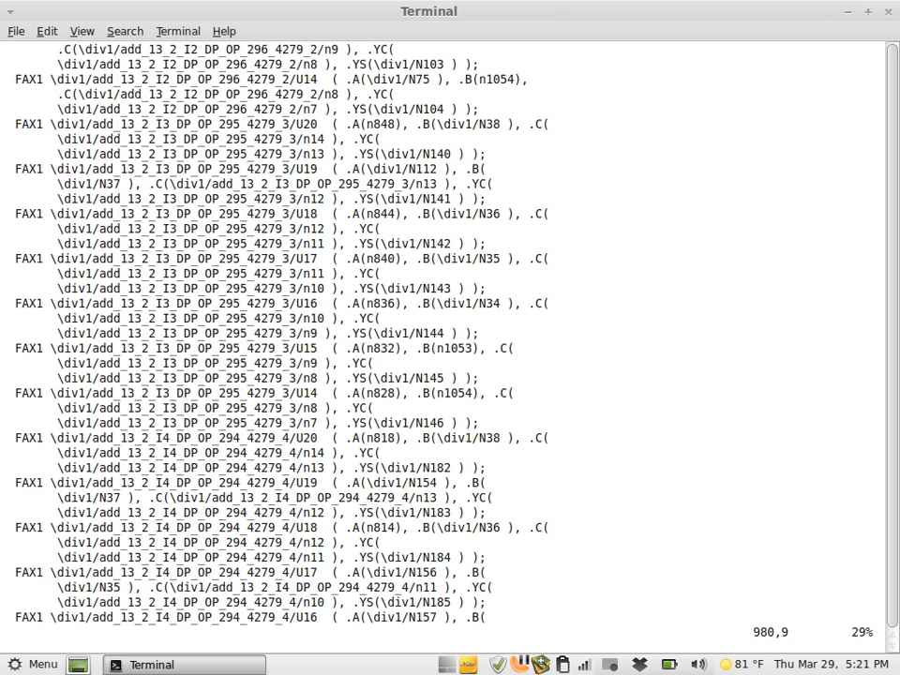
type(":q")
key("Return")
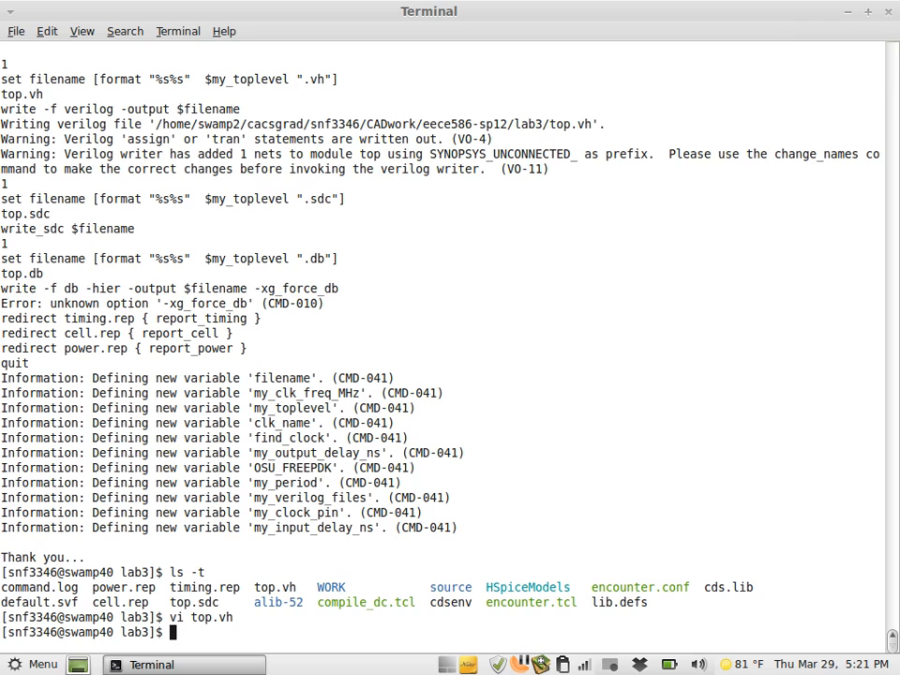
Open encounter.conf in vi and replace the MY_TOPLEVEL placeholder so that my_toplevel is set to top.
type("vi encounter.")
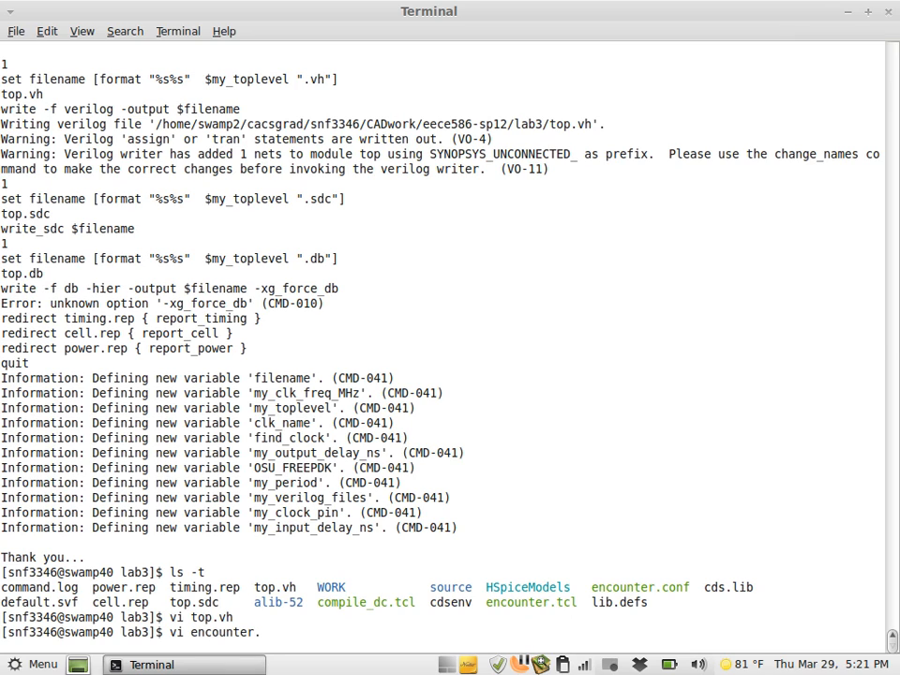
type("conf")
key("Return")
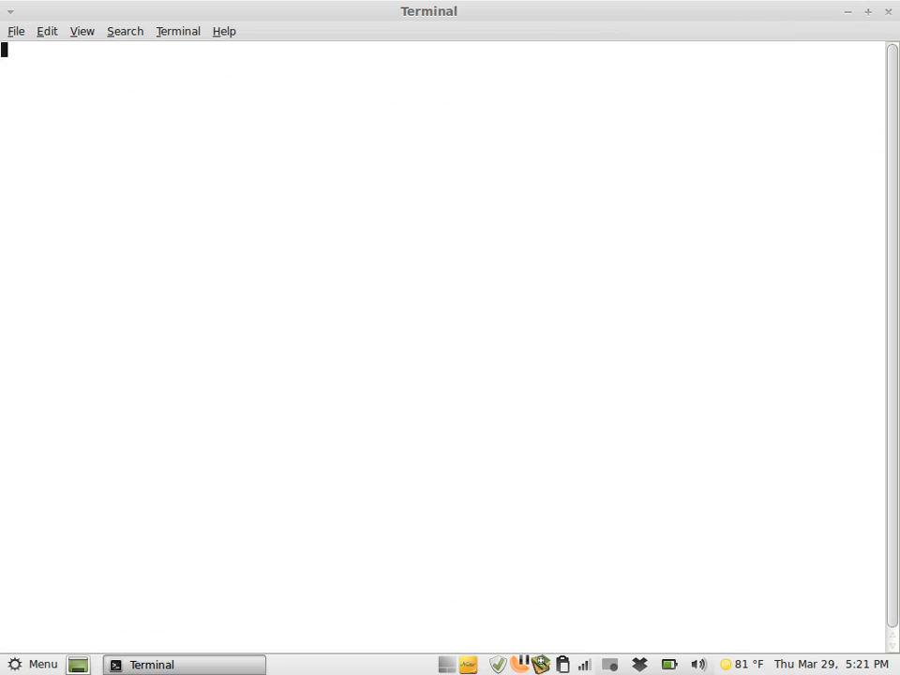
key("Down")
key("Down")
key("Down")
key("Down")
key("Down")
key("Down")
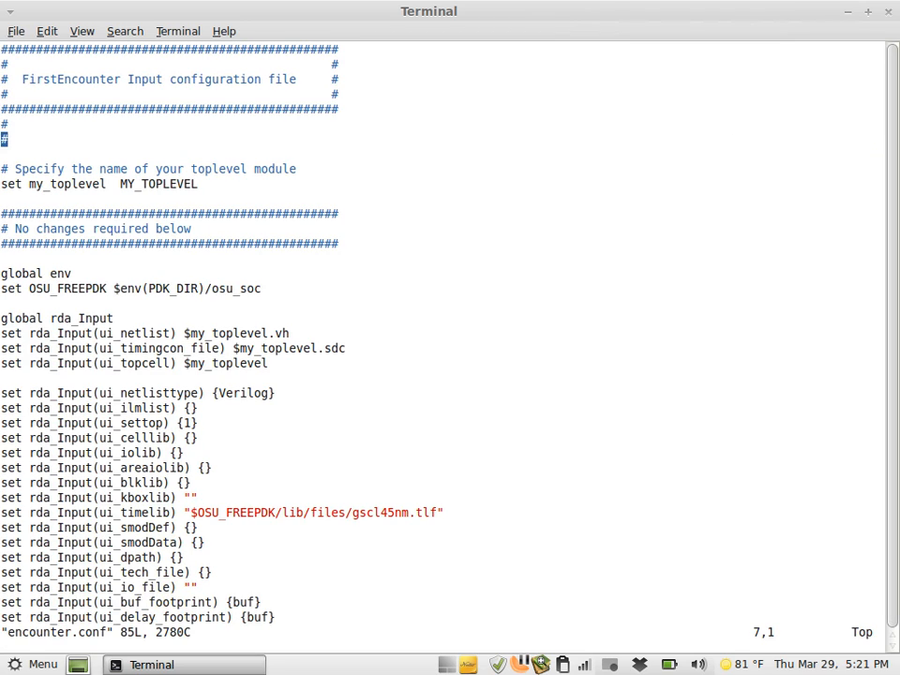
key("Down")
key("Down")
key("Down")
key("Right")
key("Right")
key("Right")
key("Right")
key("Right")
key("Right")
key("Right")
key("Right")
key("Right")
key("Right")
key("Right")
key("Right")
key("Right")
key("Right")
key("Right")
key("Right")
key("Right")
key("shift+d")
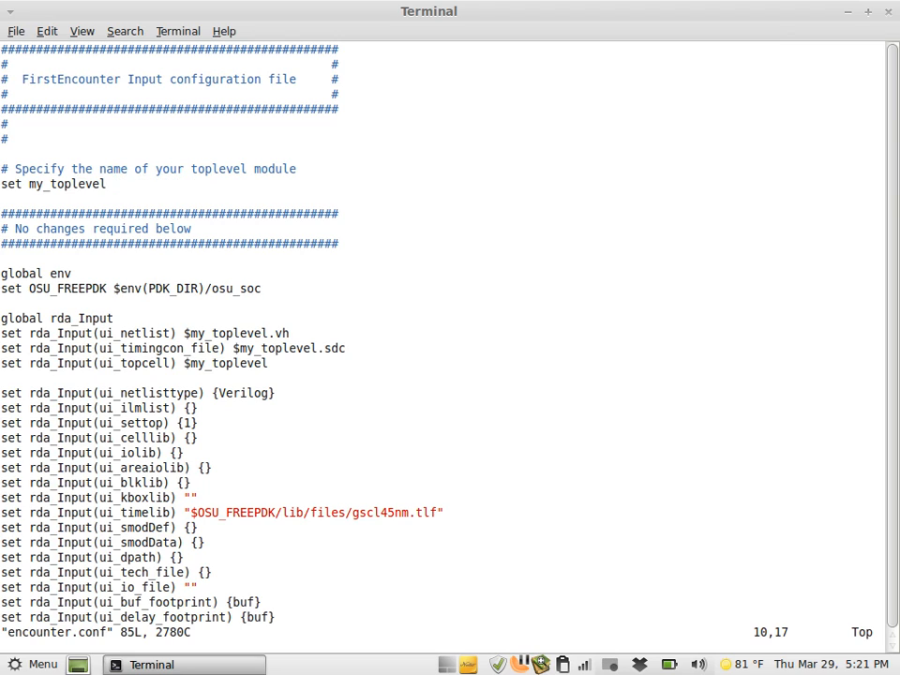
key("i")
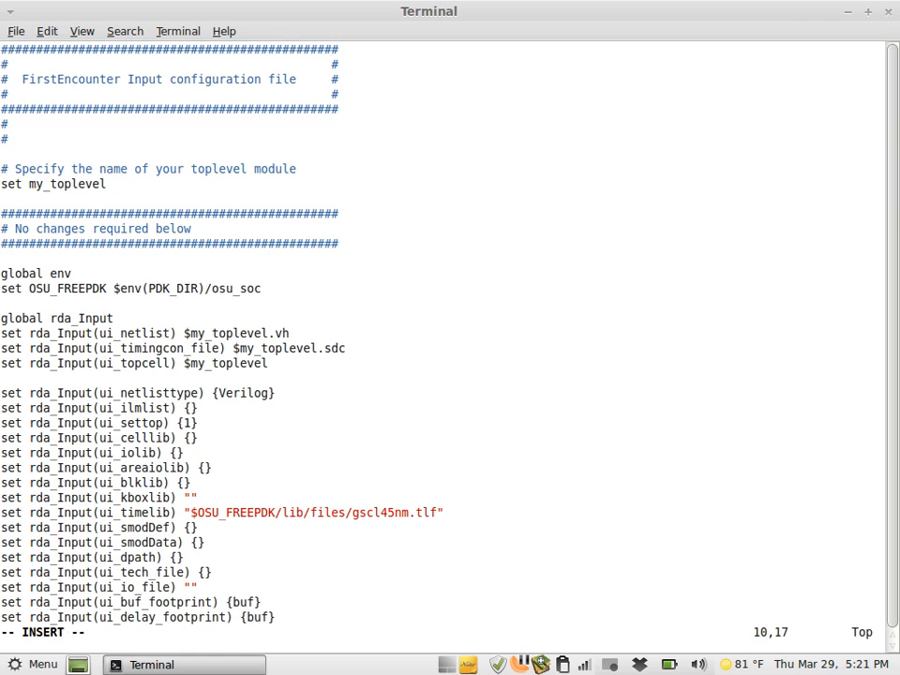
type("top")
key("Escape")
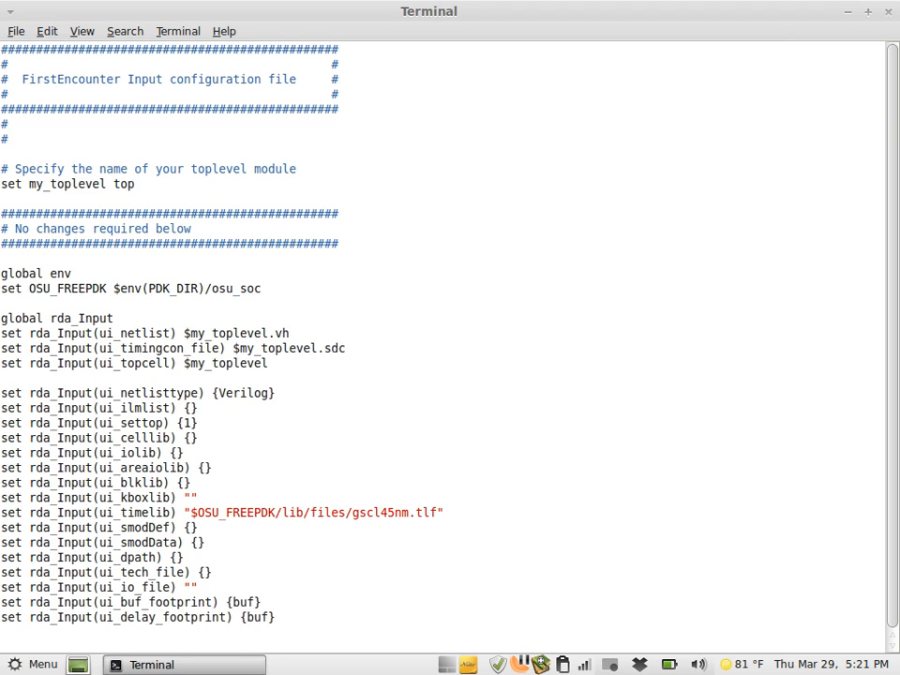
Examine the library path, netlist, timing constraint and top cell settings below the top-level name in encounter.conf.
key("Down")
key("Down")
key("Down")
key("Down")
key("Down")
key("Down")
key("Down")
key("Down")
key("Down")
key("Down")
key("Down")
key("Down")
key("Up")
key("Up")
key("Up")
key("Up")
key("Up")
key("Up")
key("Up")
key("Up")
key("Up")
key("Up")
key("Up")
key("Up")
Save encounter.conf and exit vi.
key("shift+semicolon")
type("wq")
key("Return")
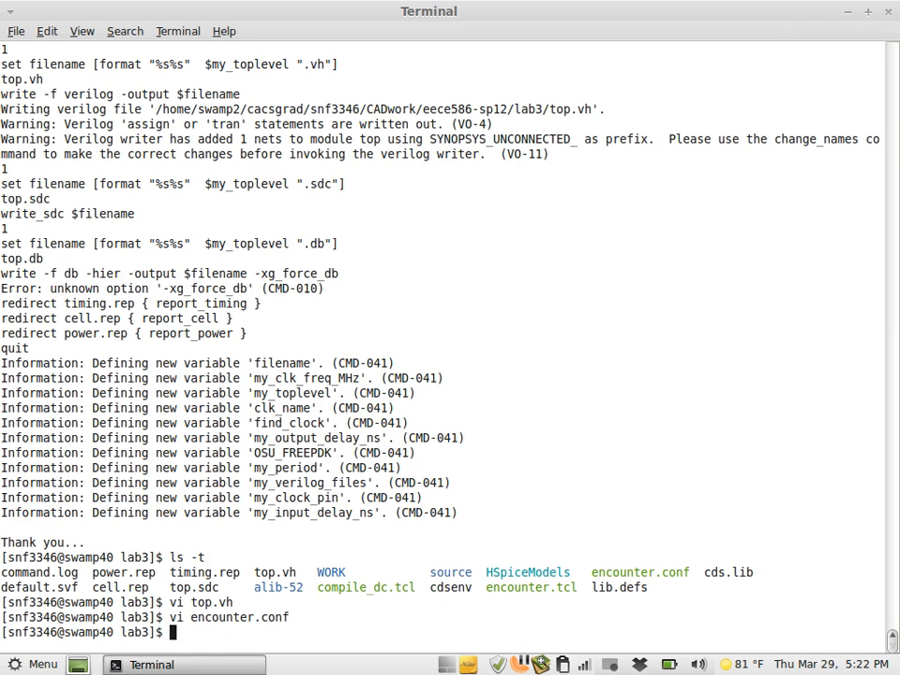
Launch Encounter from the lab3 directory with encounter.tcl as its initialization script to place and route the design.
type("encounter")
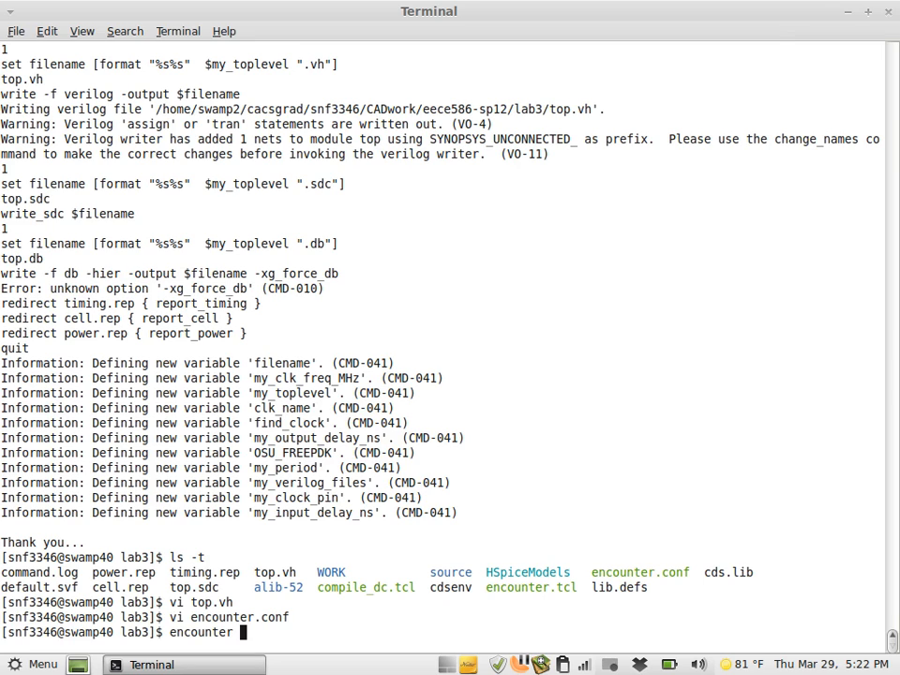
type(" -init encounter.tcl")
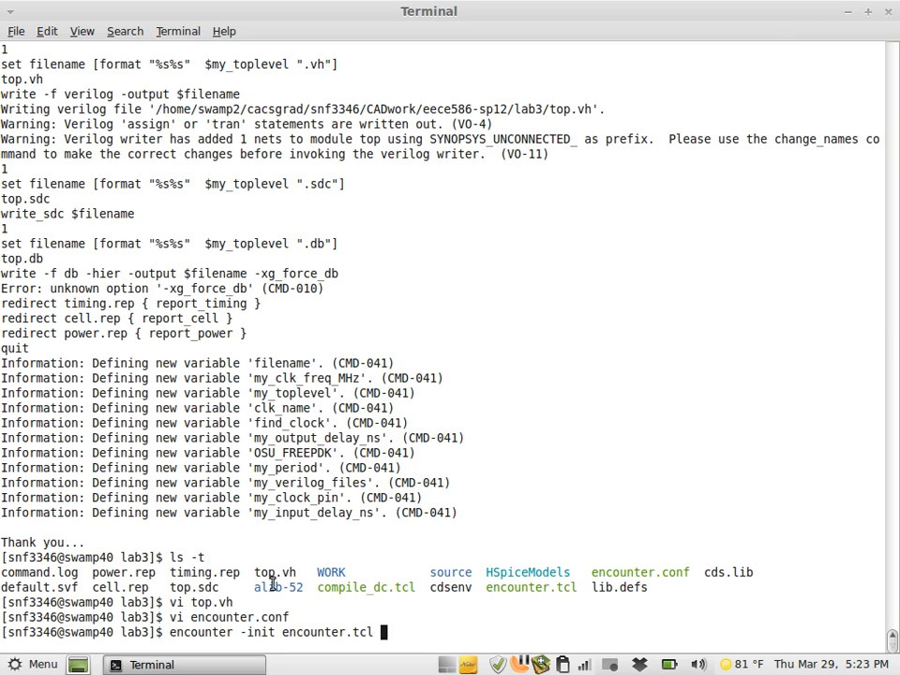
left_click_drag(283, 634, 374, 633)
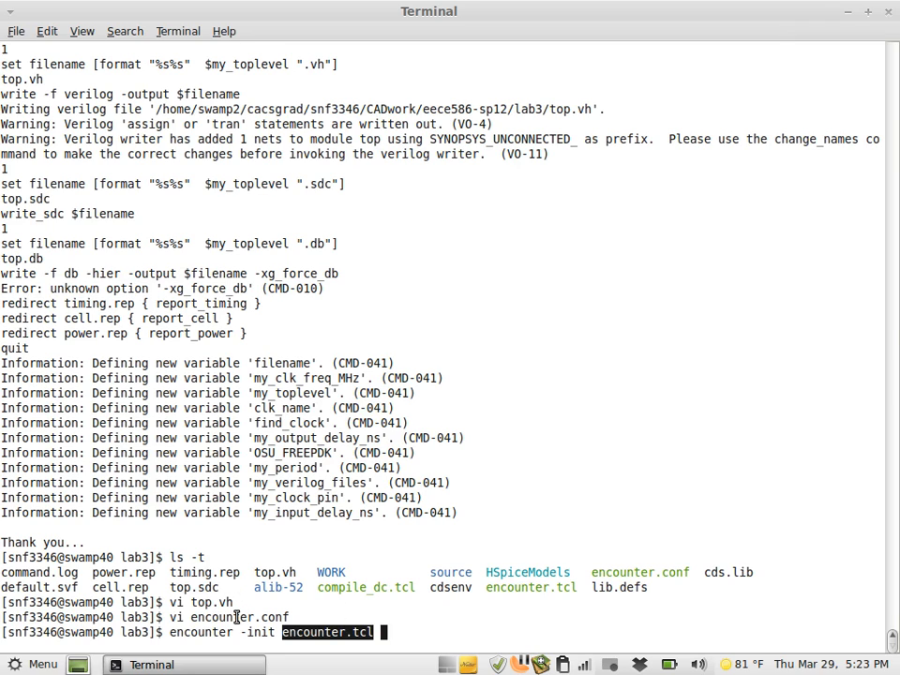
double_click(403, 633)
double_click(392, 630)
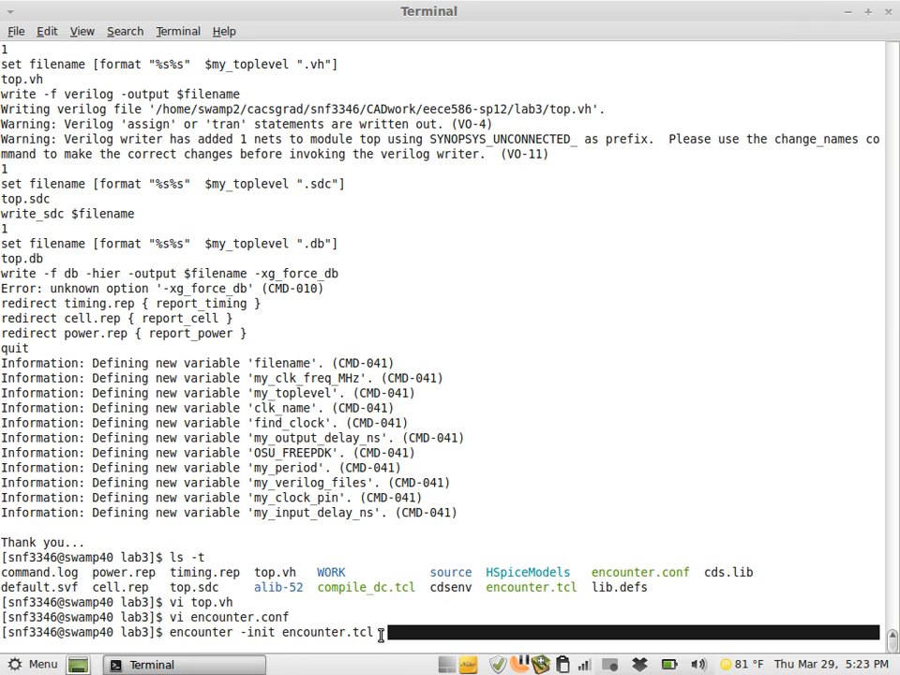
left_click(382, 634)
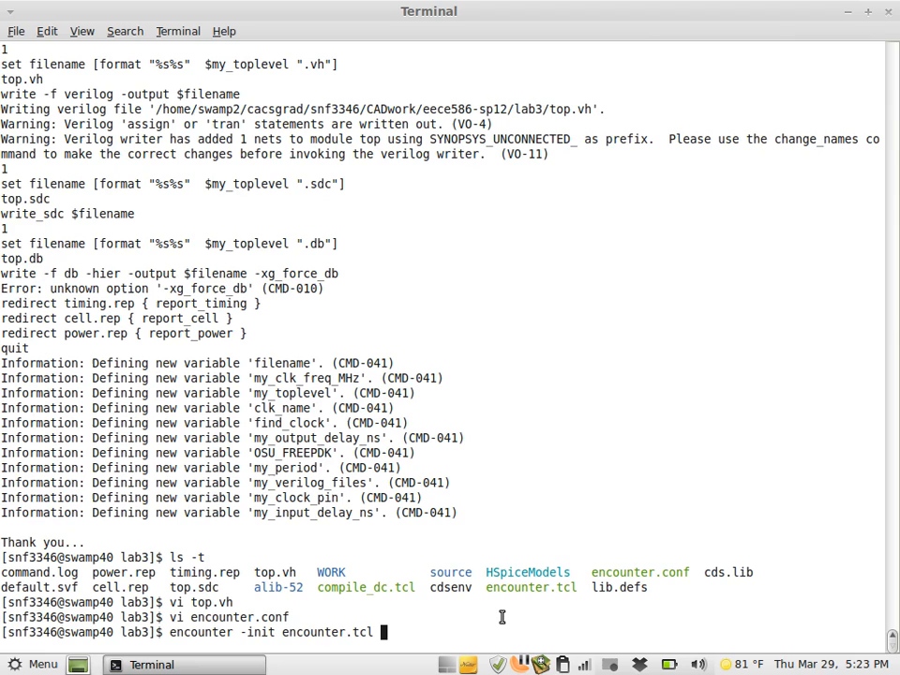
key("Return")
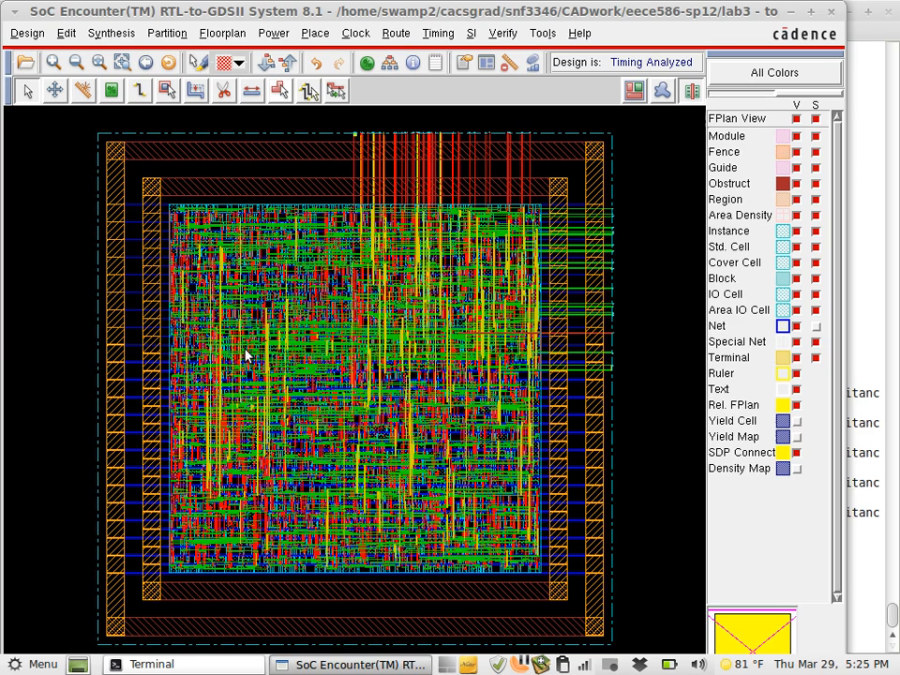
Report the netlist statistics of the routed design and review the net and primitive counts in the terminal.
left_click(27, 36)
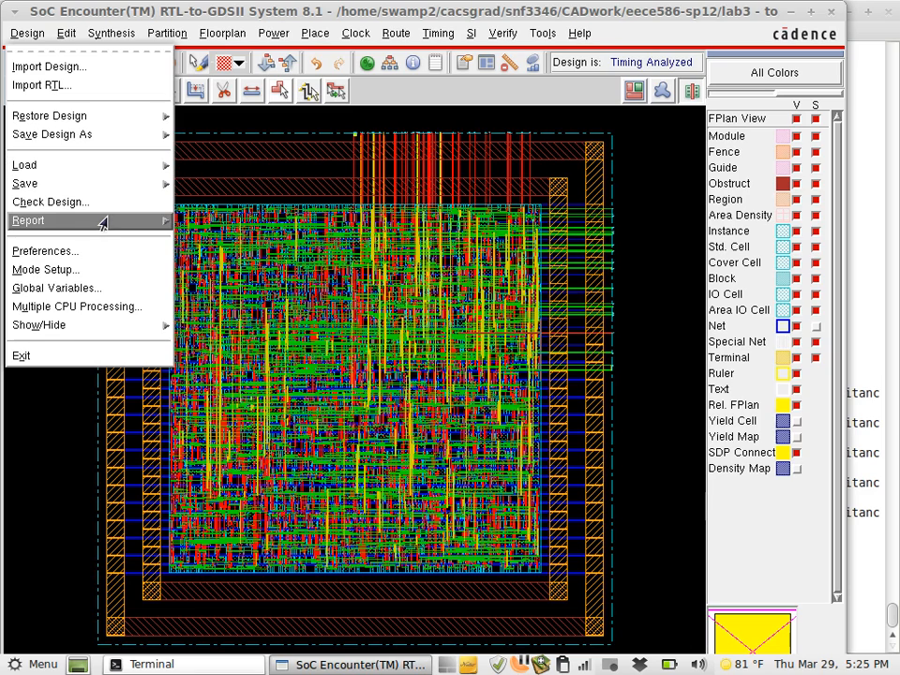
mouse_move(103, 223)
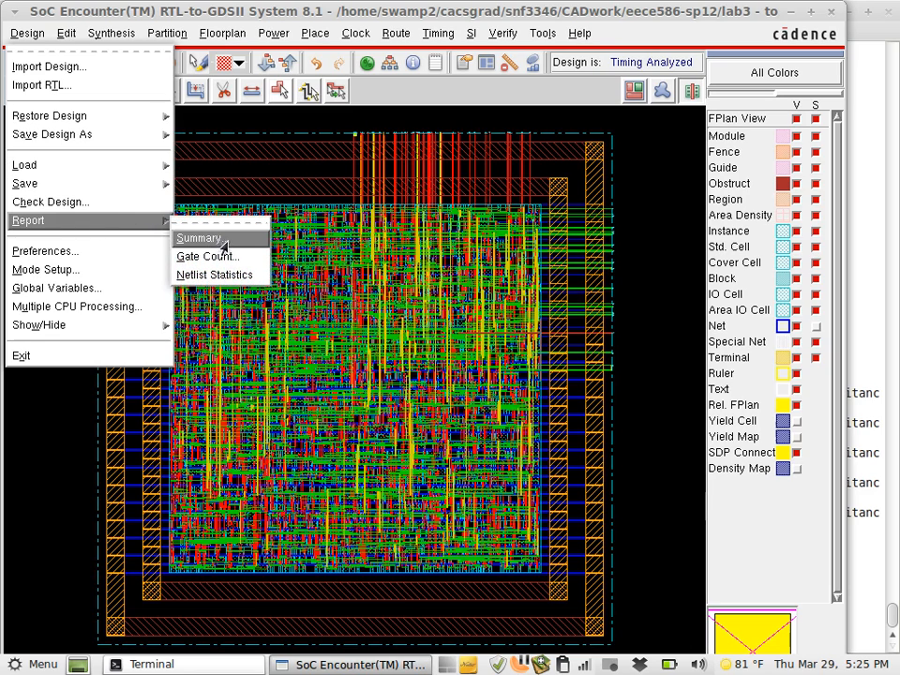
left_click(251, 276)
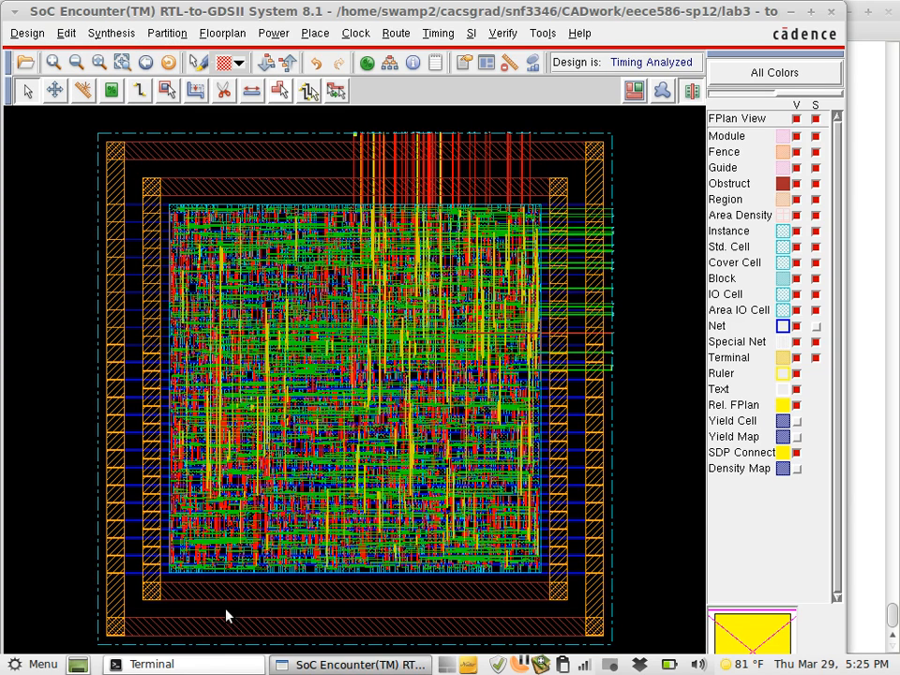
left_click(207, 665)
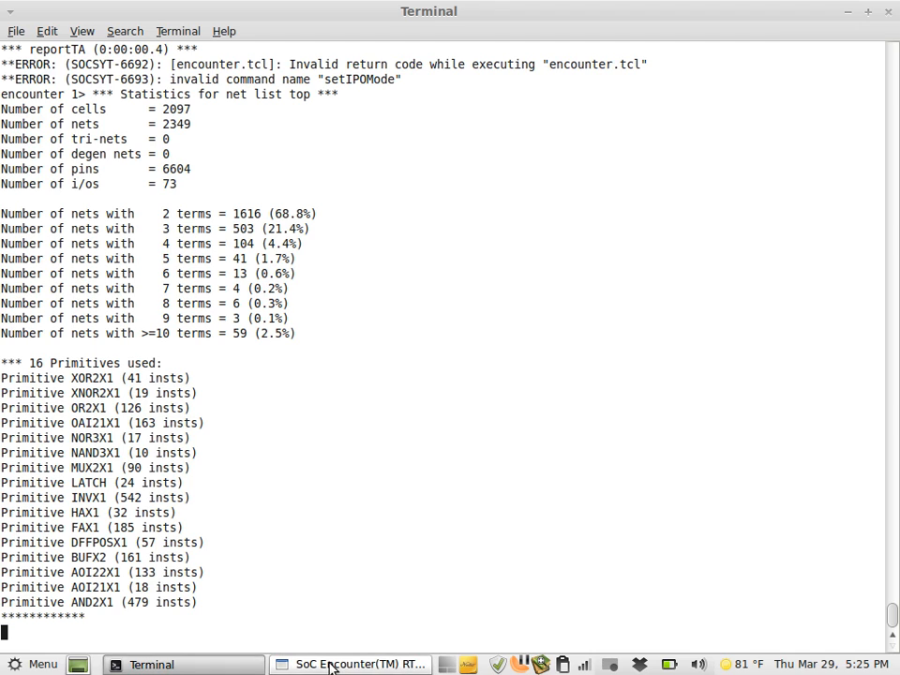
scroll(216, 475, "up", 1)
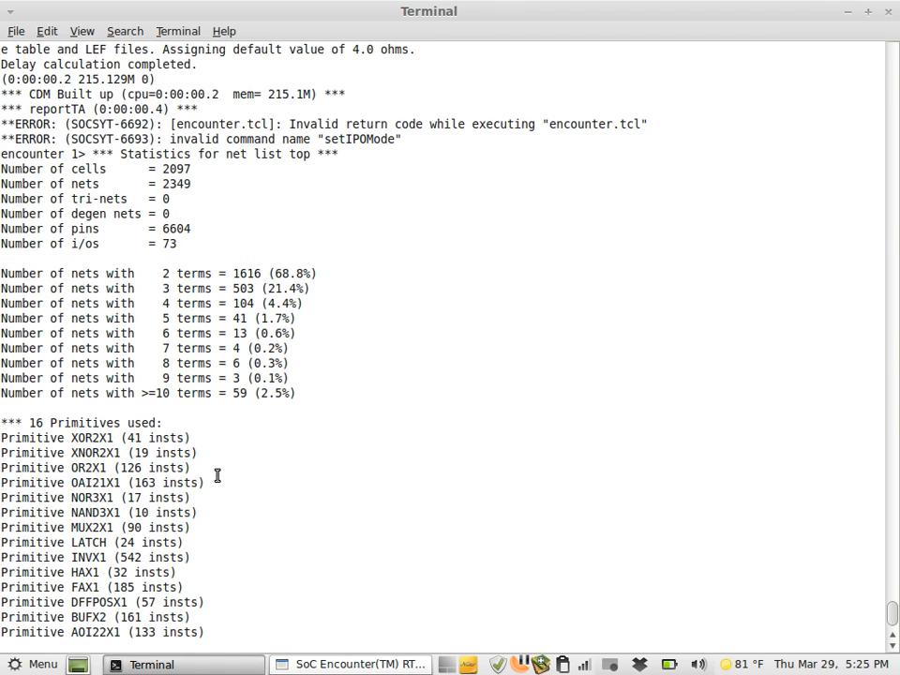
scroll(216, 475, "up", 1)
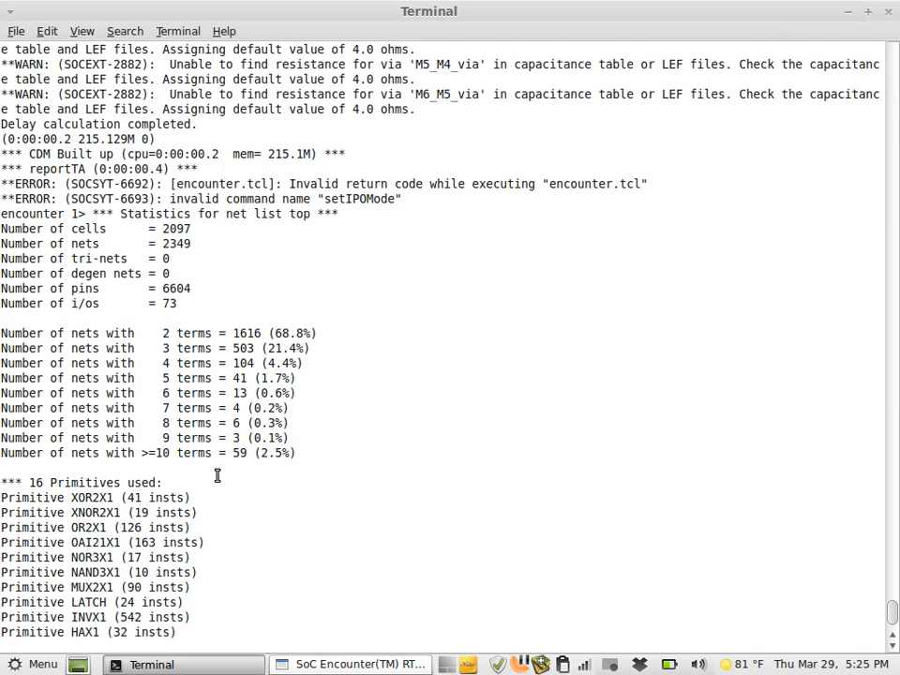
scroll(217, 475, "down", 2)
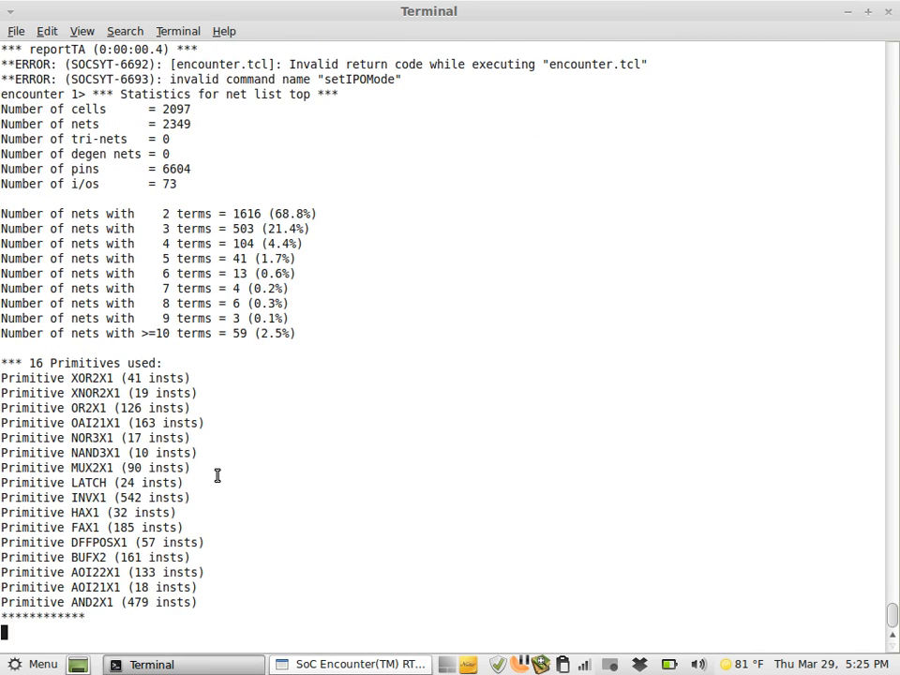
Return to the Encounter layout window and run the gate count report.
left_click(401, 663)
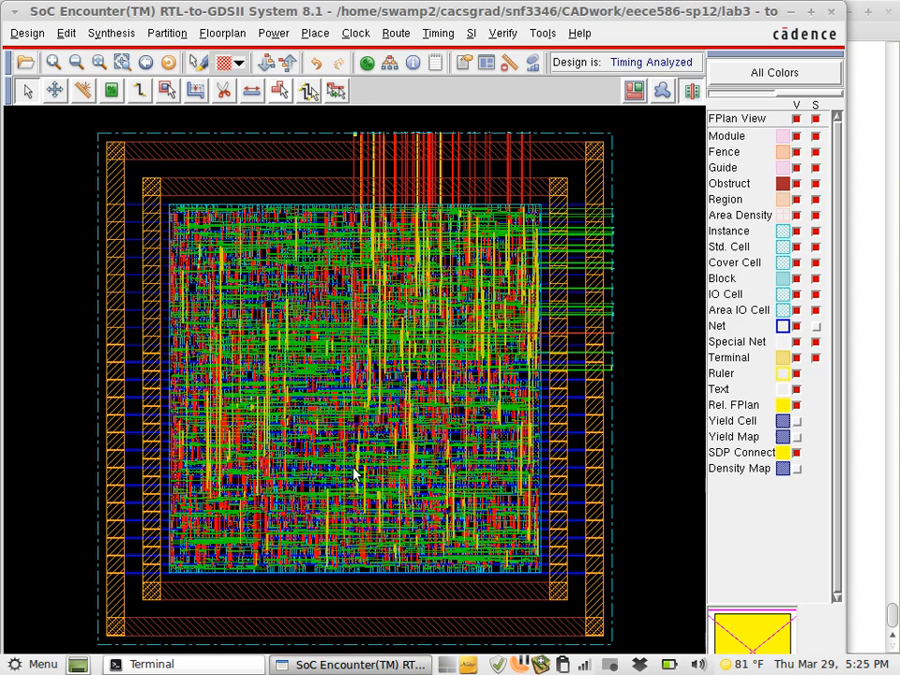
left_click(19, 36)
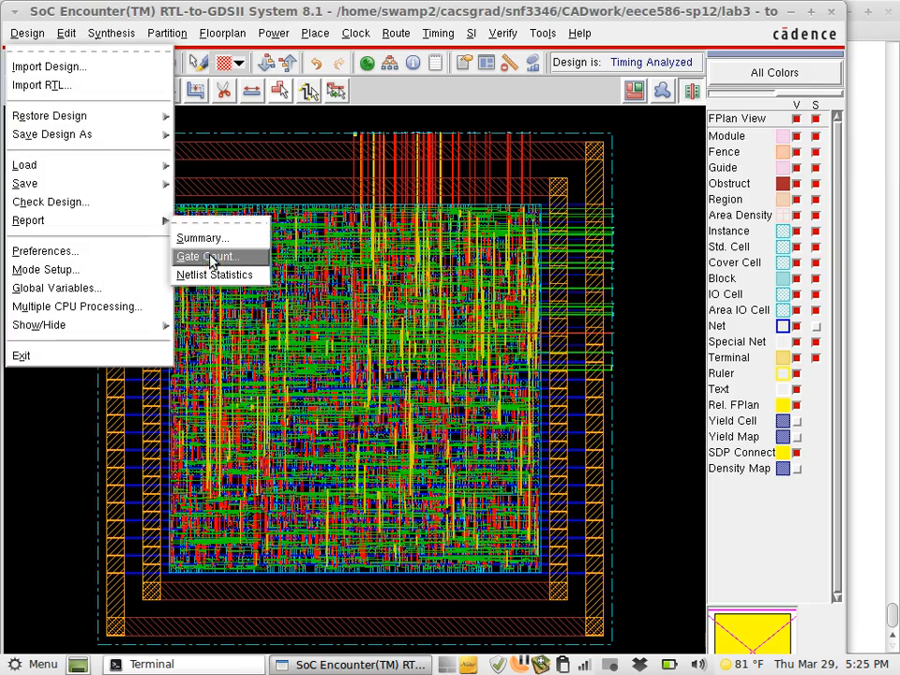
left_click(208, 257)
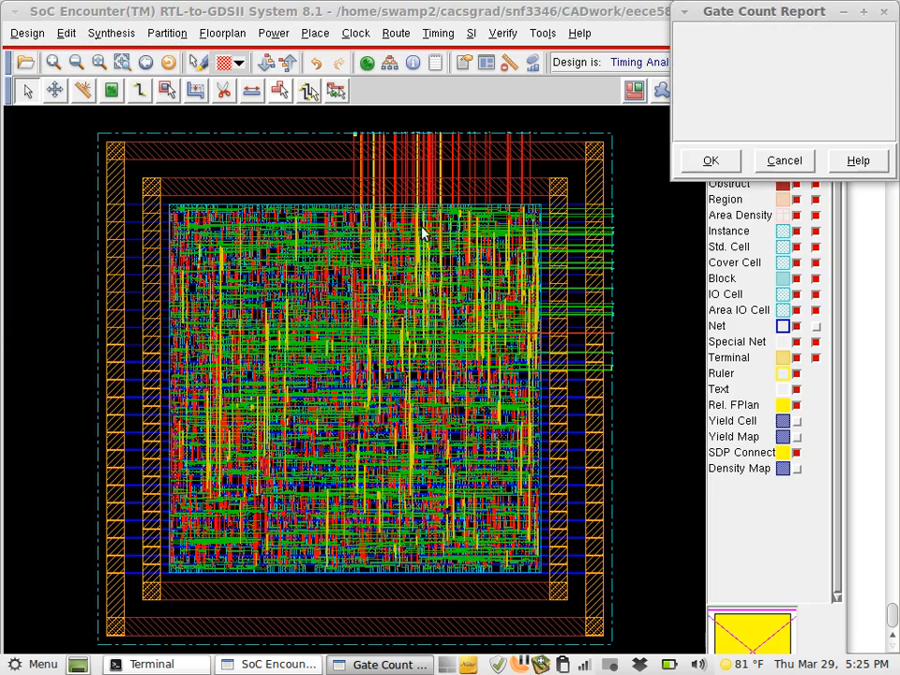
left_click(721, 163)
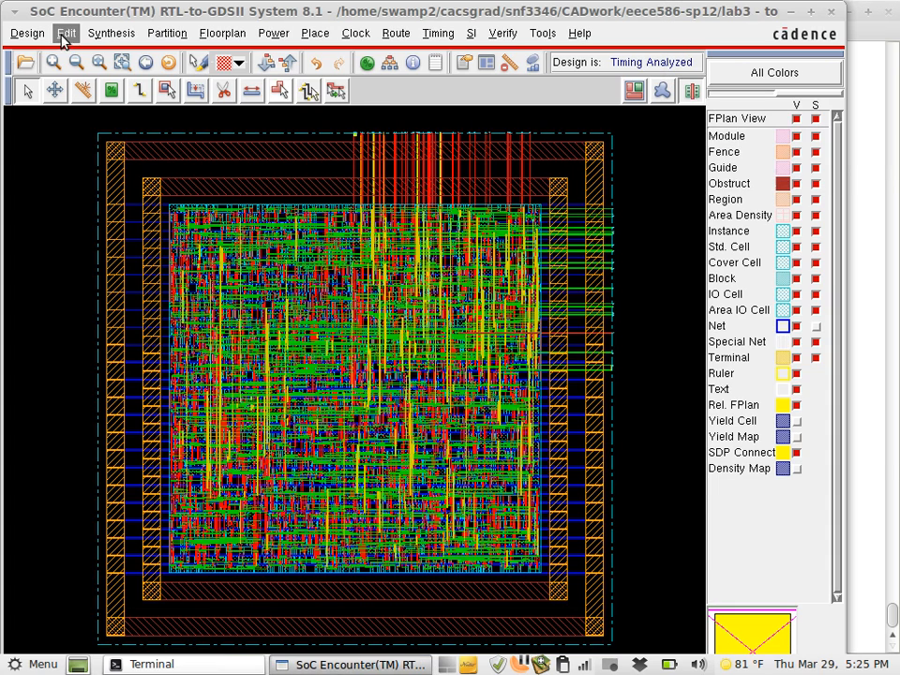
Examine the placed standard cells and the routing between them up close in the core of the layout.
left_click(52, 64)
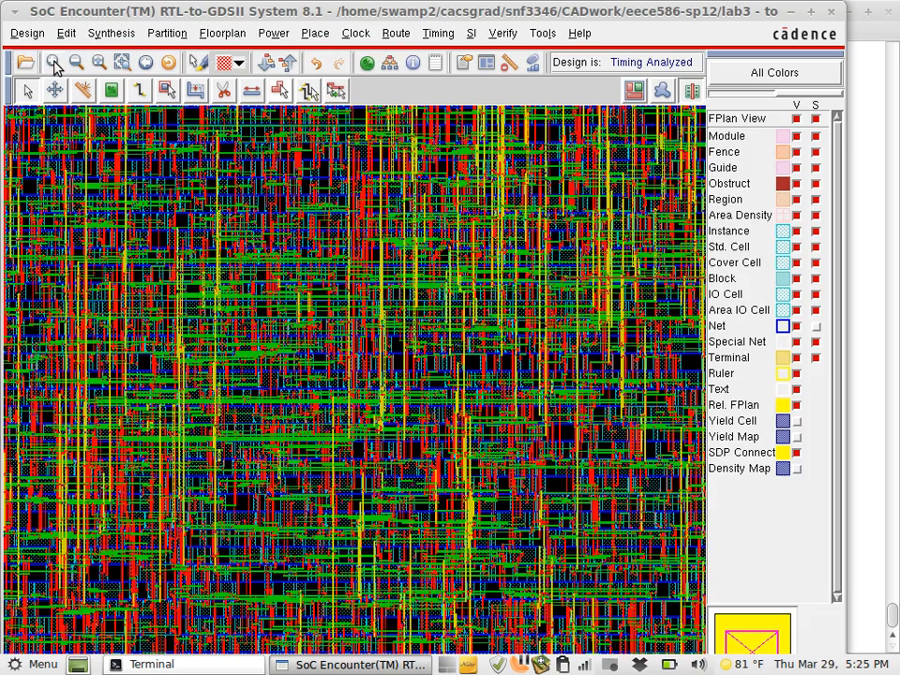
left_click(52, 64)
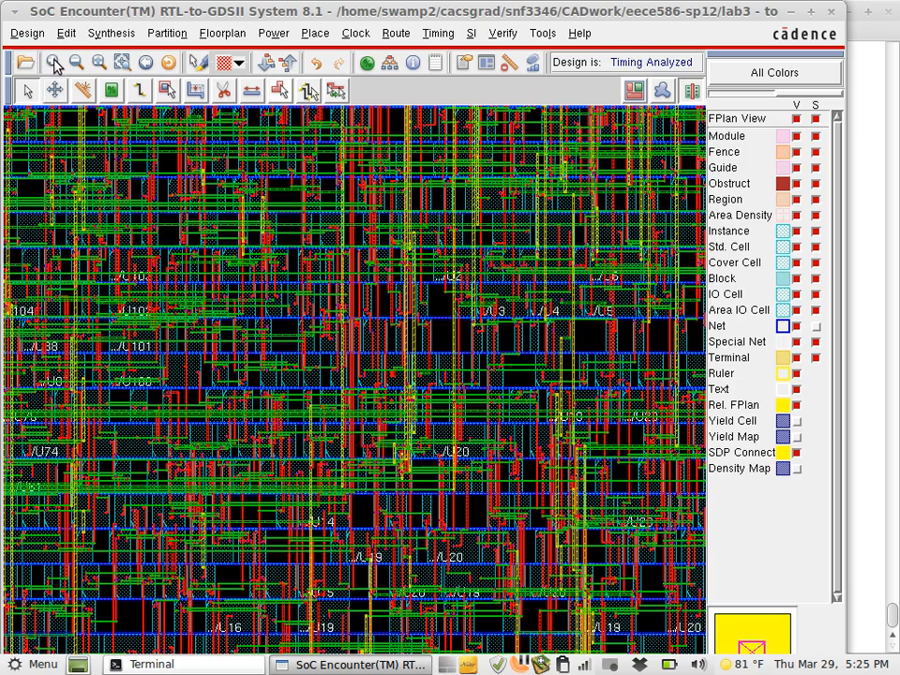
left_click(53, 64)
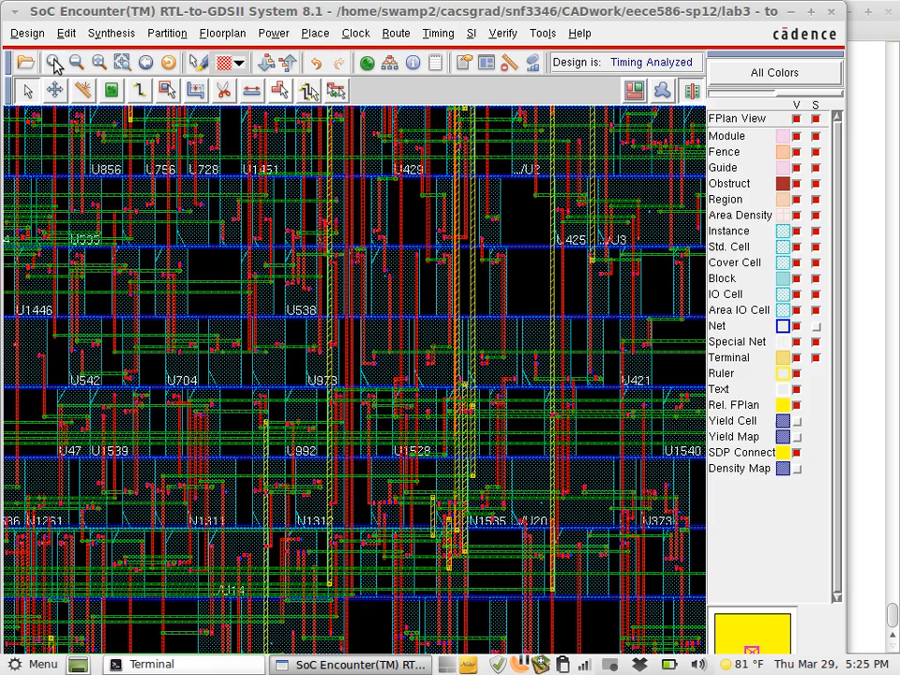
left_click(53, 63)
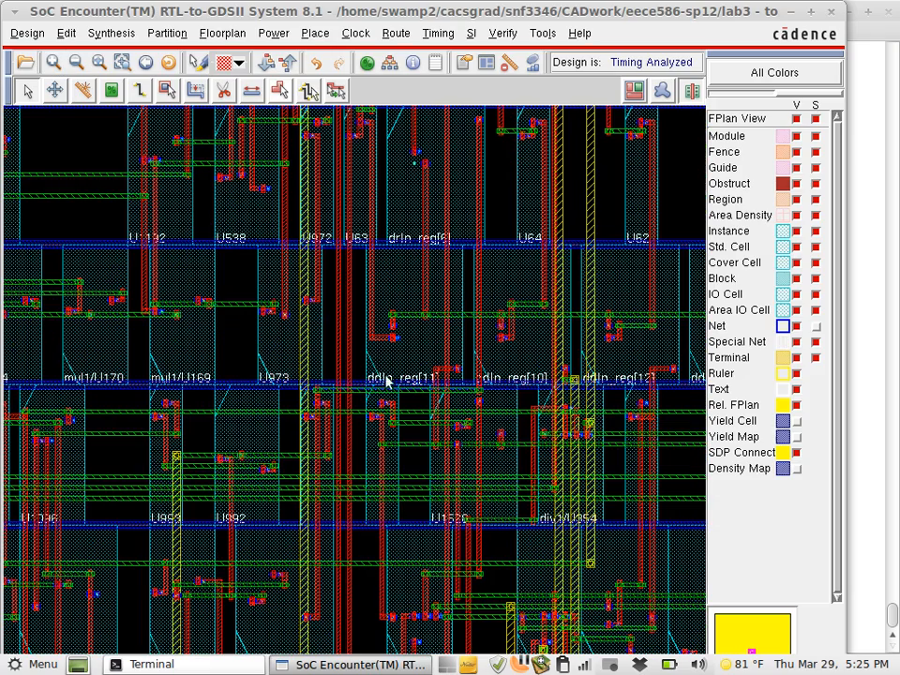
key("Down")
key("Down")
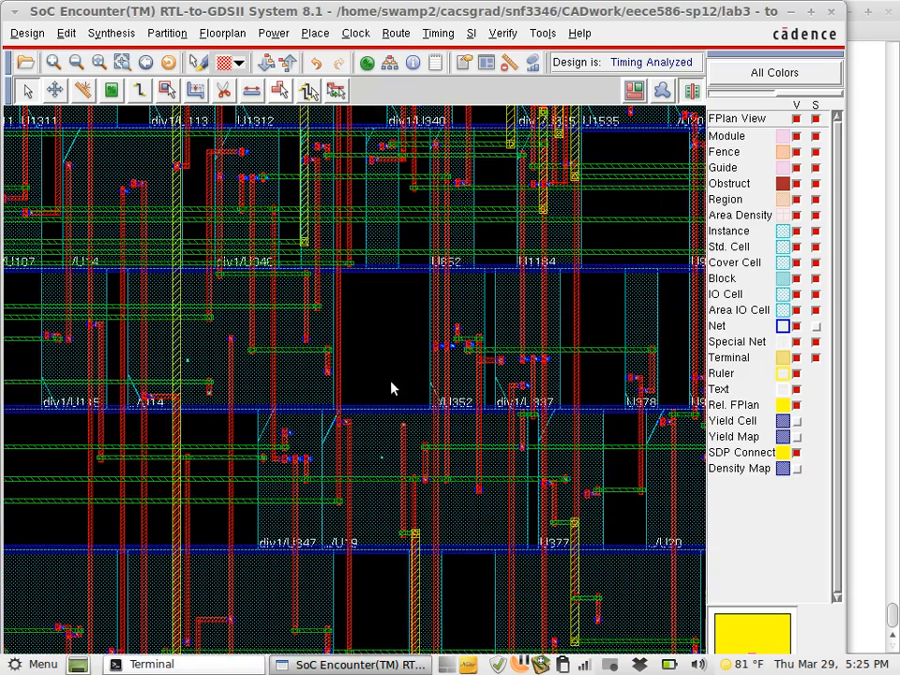
key("Down")
key("Down")
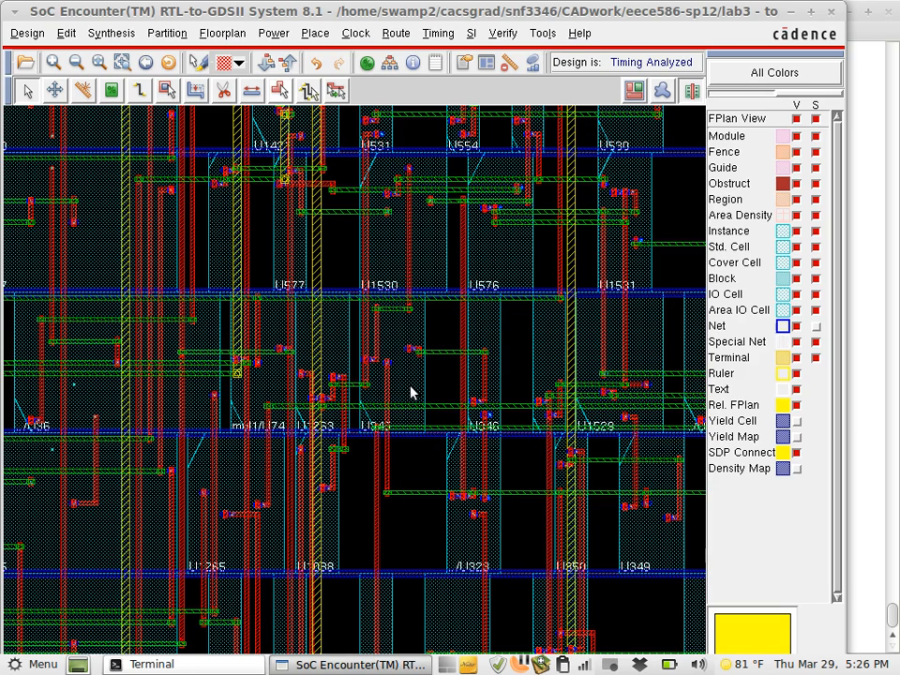
Inspect the attributes of standard cell U345 in the Attribute Editor, then close it.
left_click(411, 393)
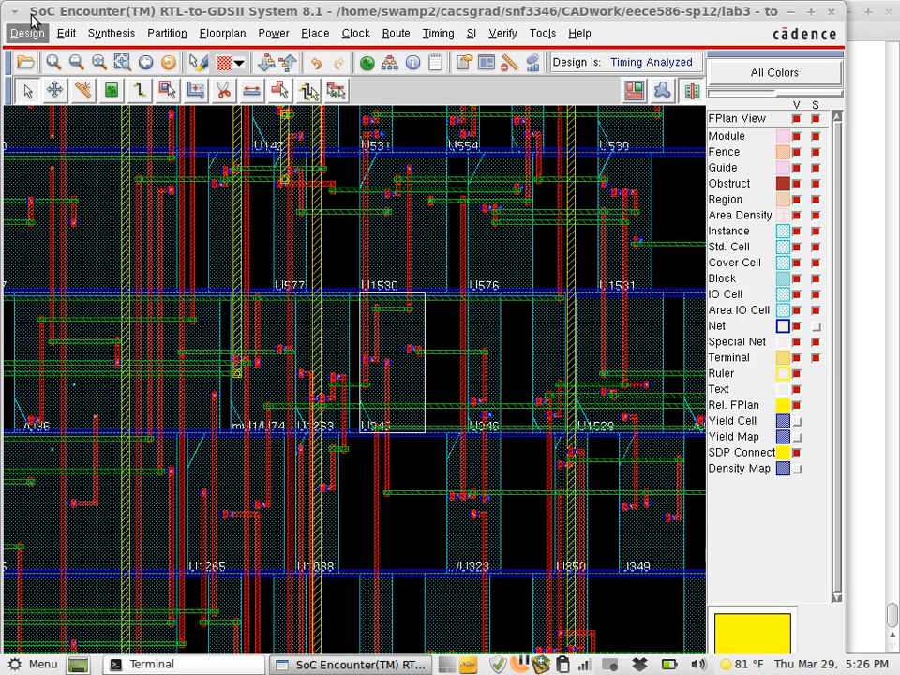
left_click(66, 34)
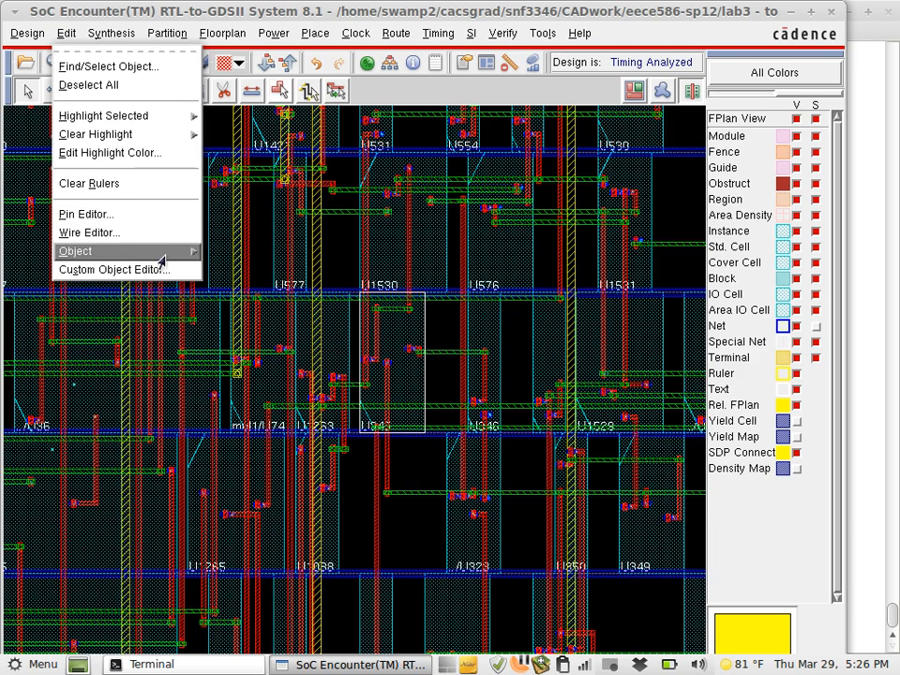
mouse_move(160, 256)
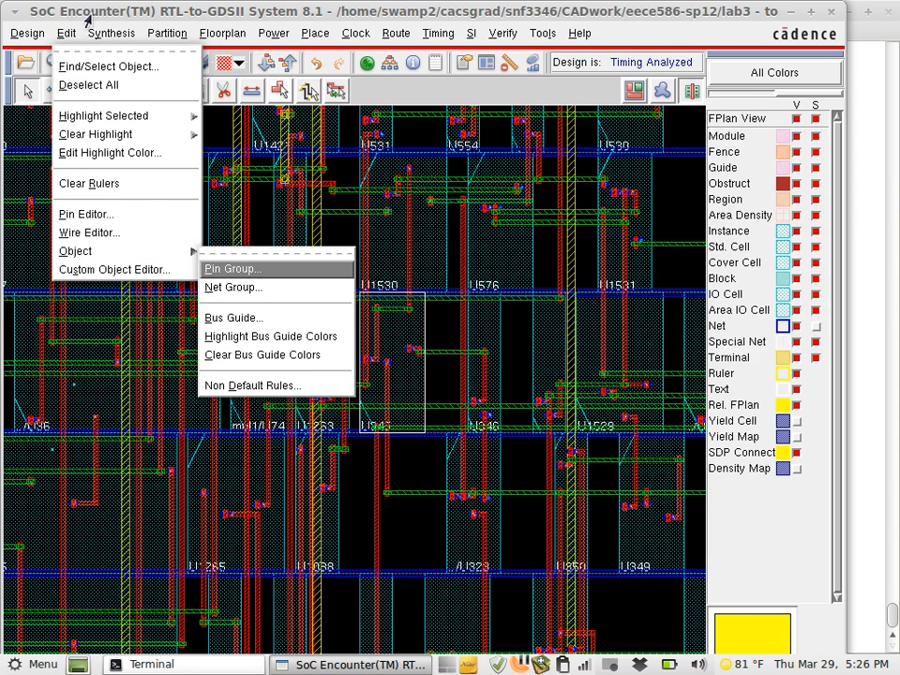
left_click(445, 207)
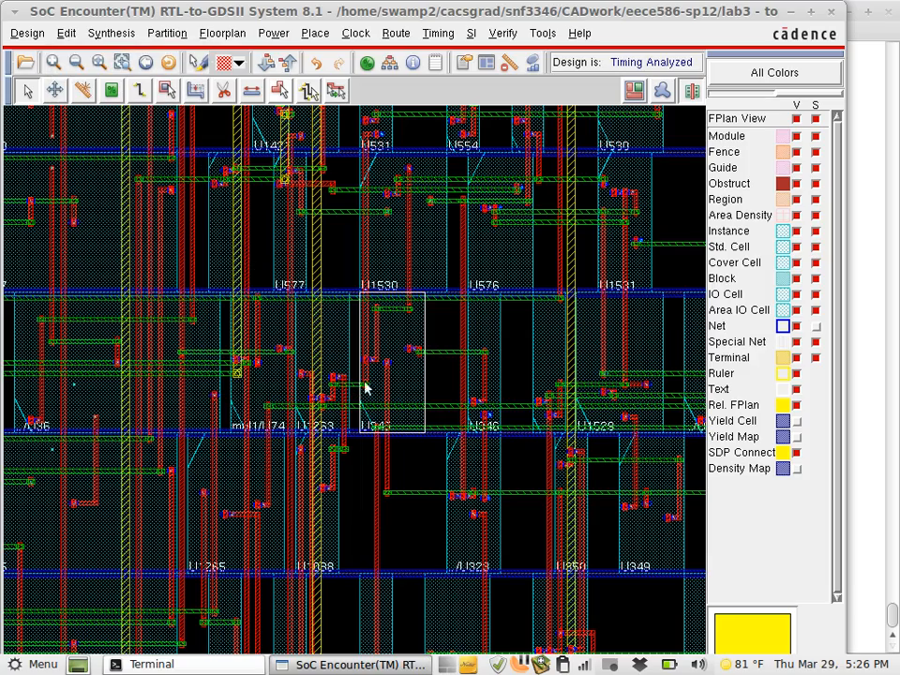
middle_click(393, 372)
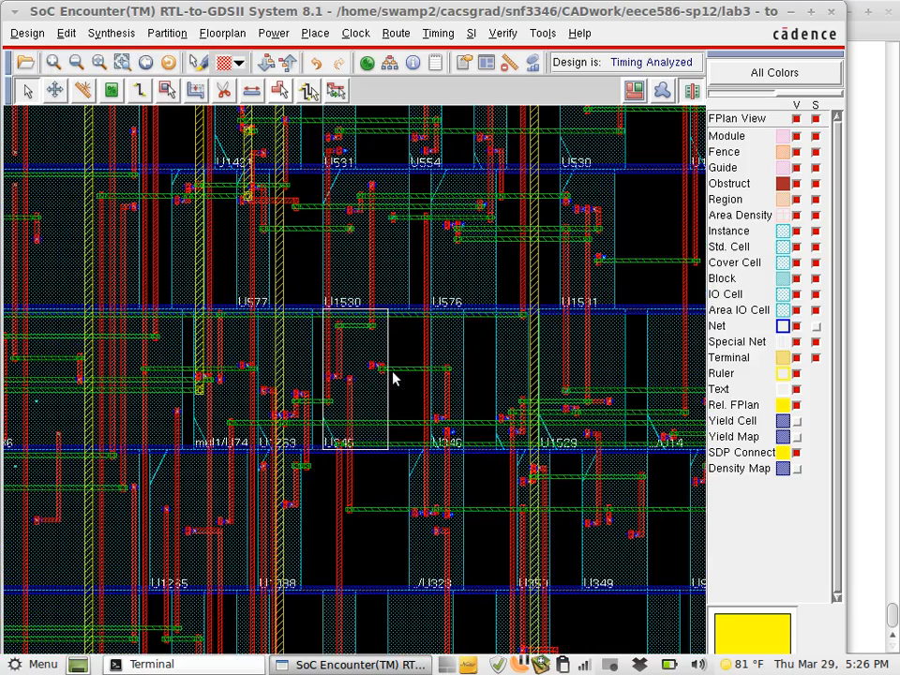
double_click(364, 419)
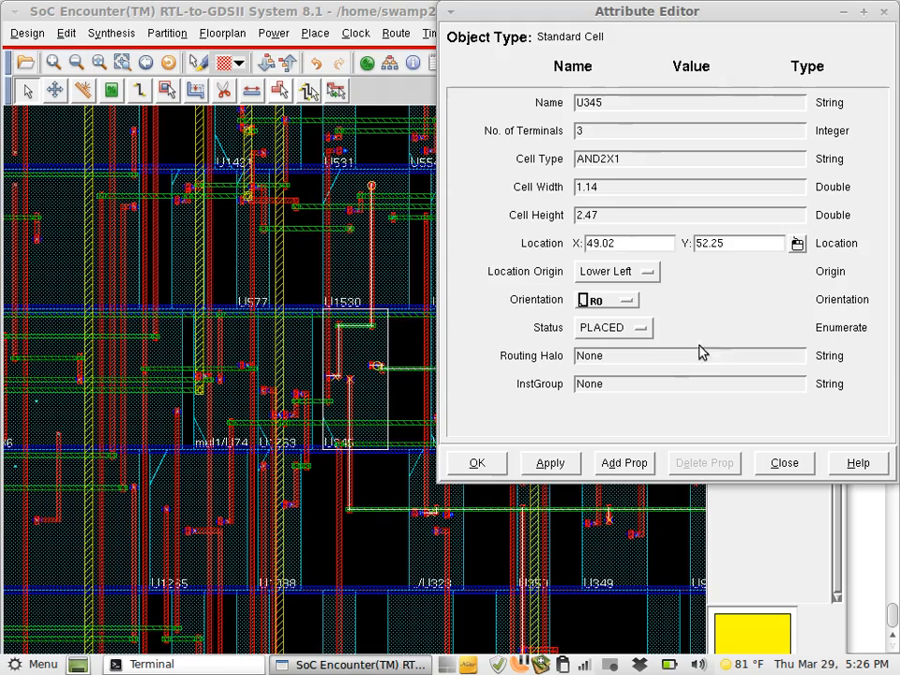
left_click(784, 463)
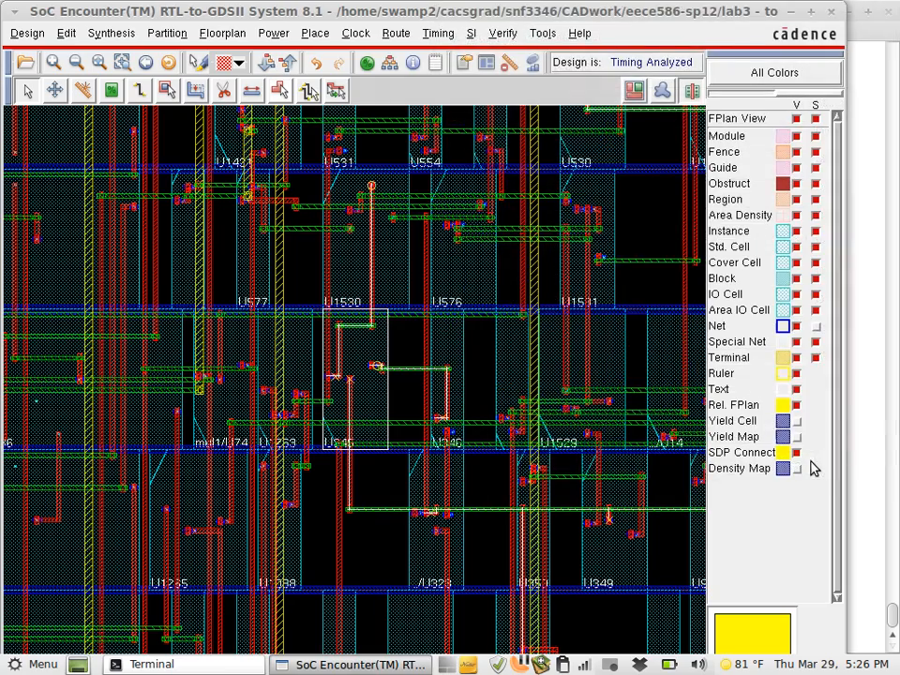
Inspect the attributes of the long vertical wire running between cells U576 and U323, then close the Attribute Editor.
left_click(421, 560)
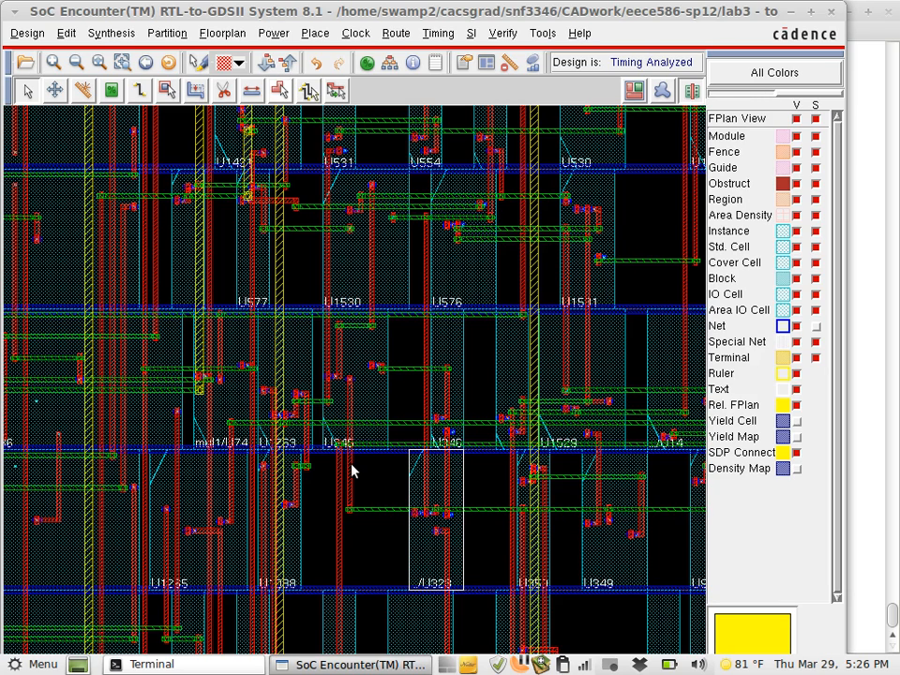
left_click(426, 270)
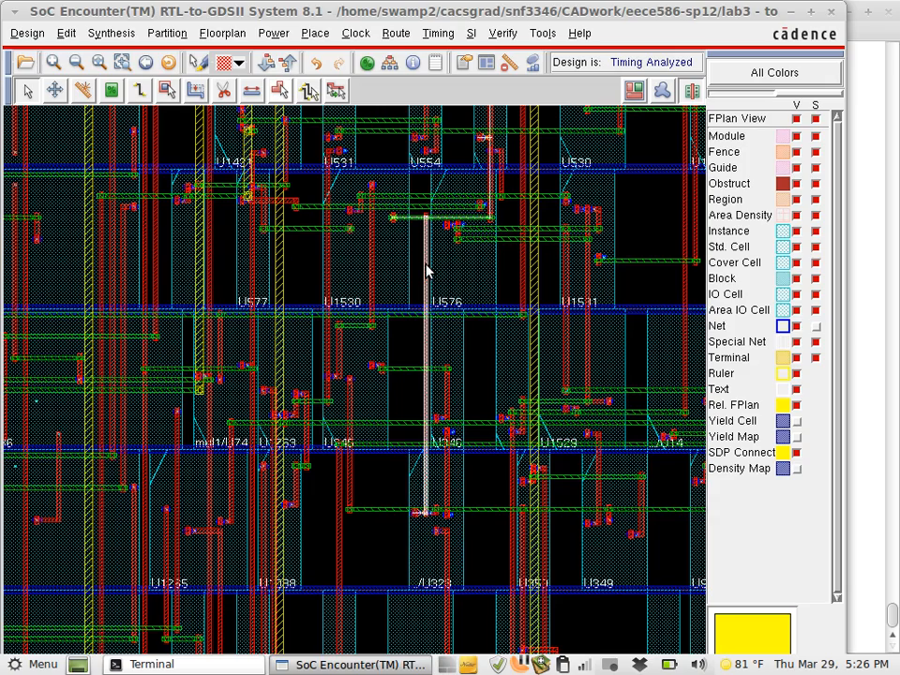
double_click(427, 270)
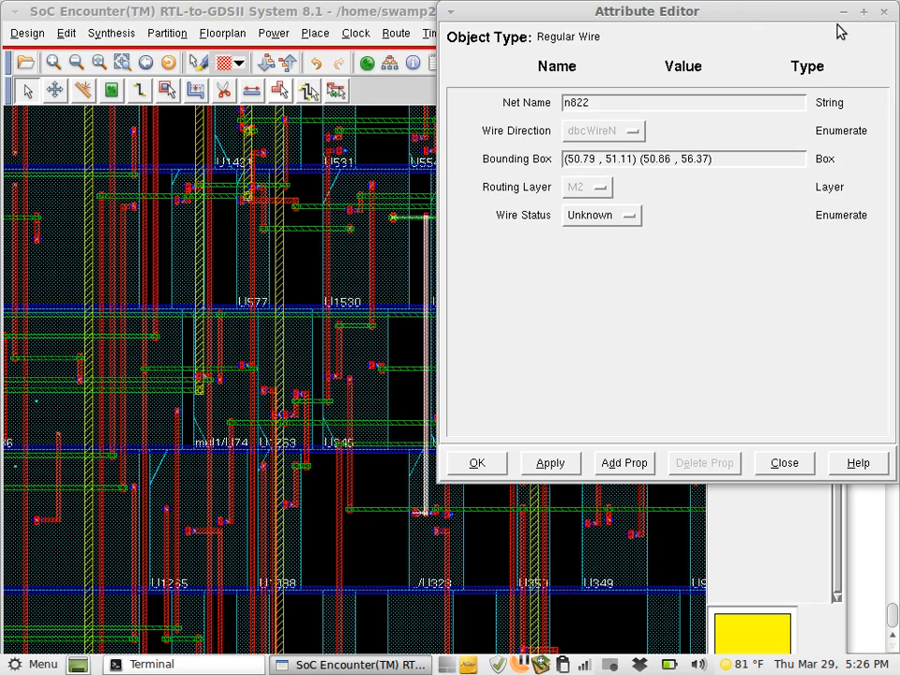
left_click(885, 14)
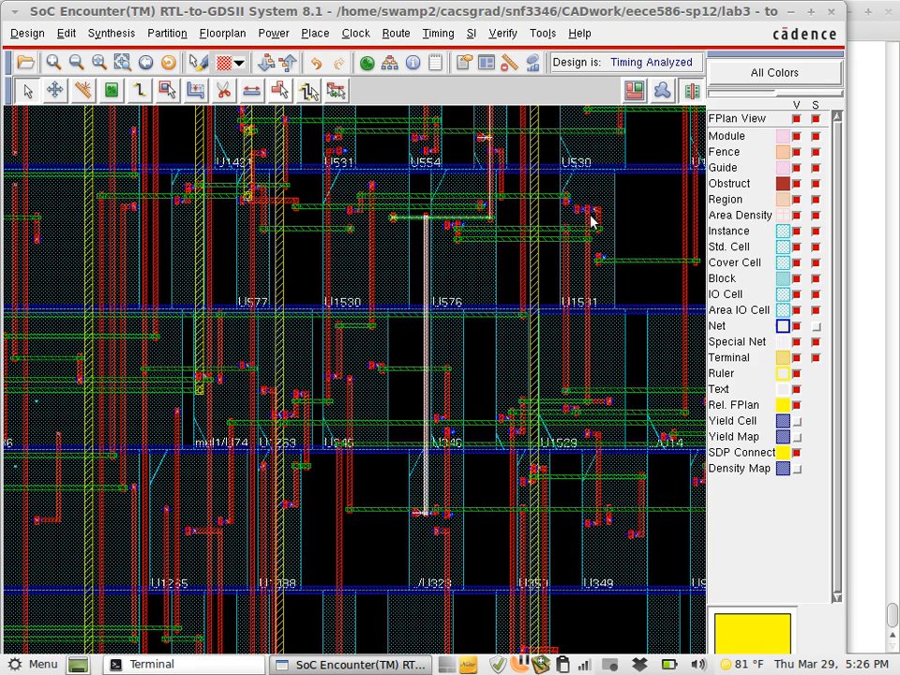
key("shift+z")
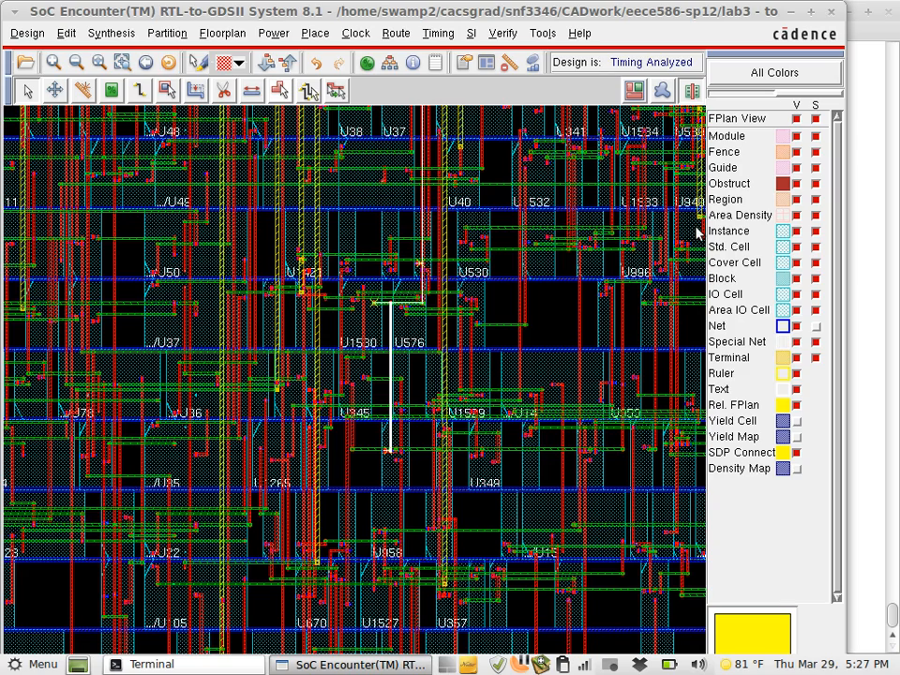
Inspect the attributes of the outer power ring's left vertical segment, close the Attribute Editor and restore the SDP Connect display.
key("shift+z")
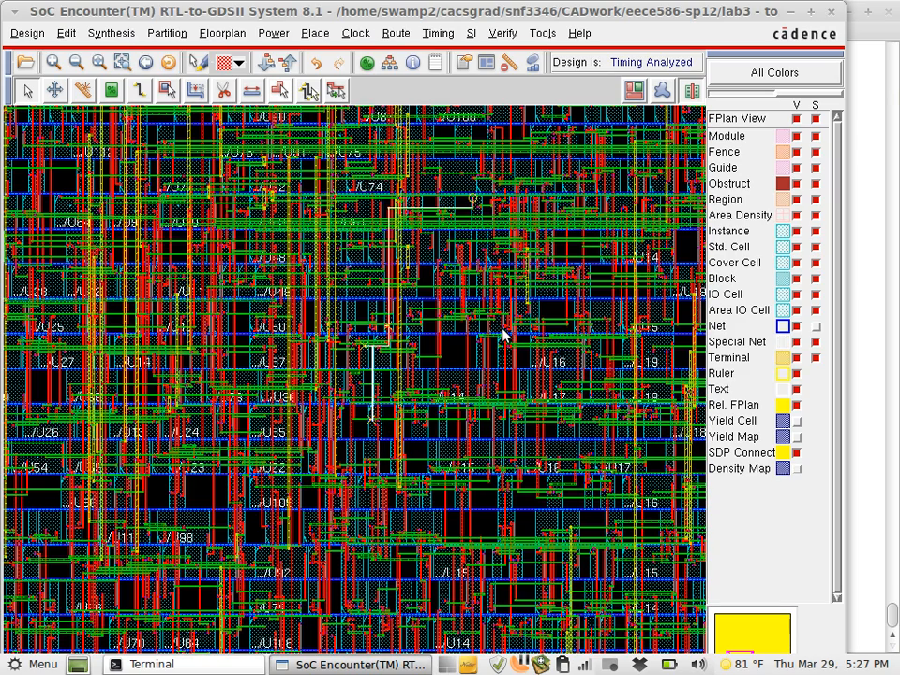
key("shift+z")
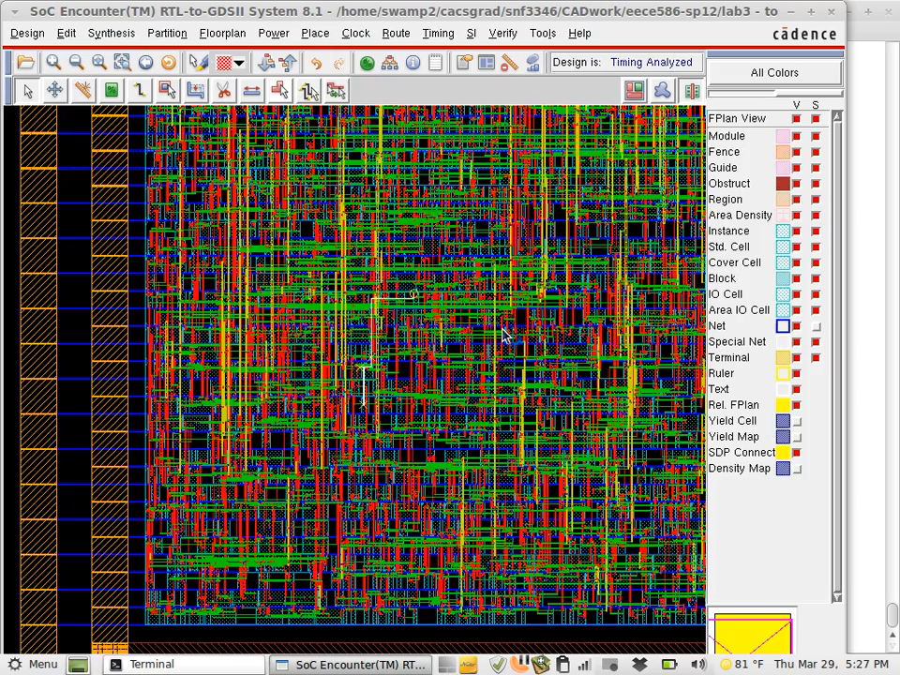
key("shift+z")
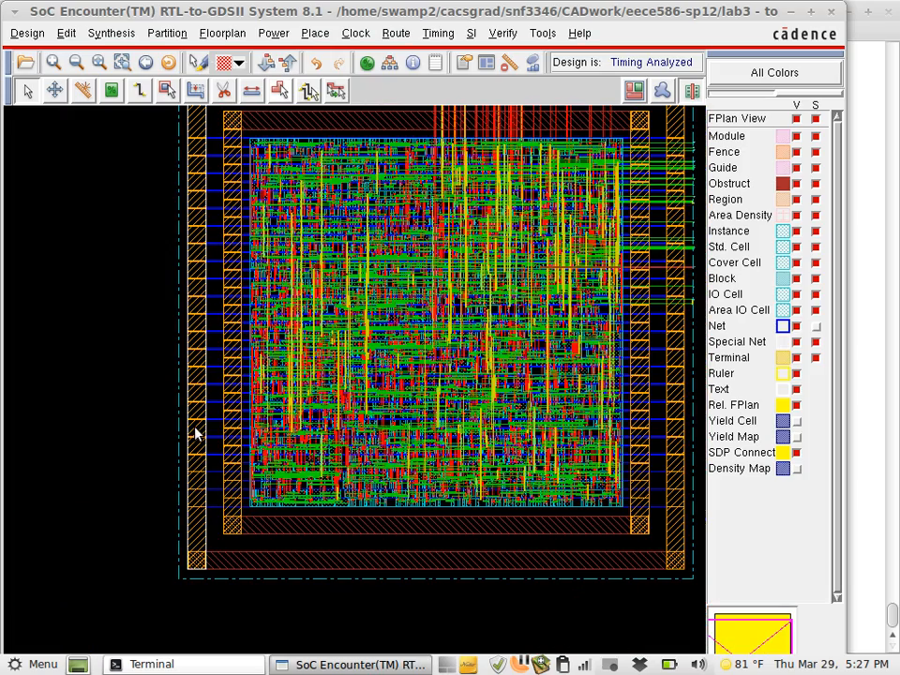
double_click(195, 433)
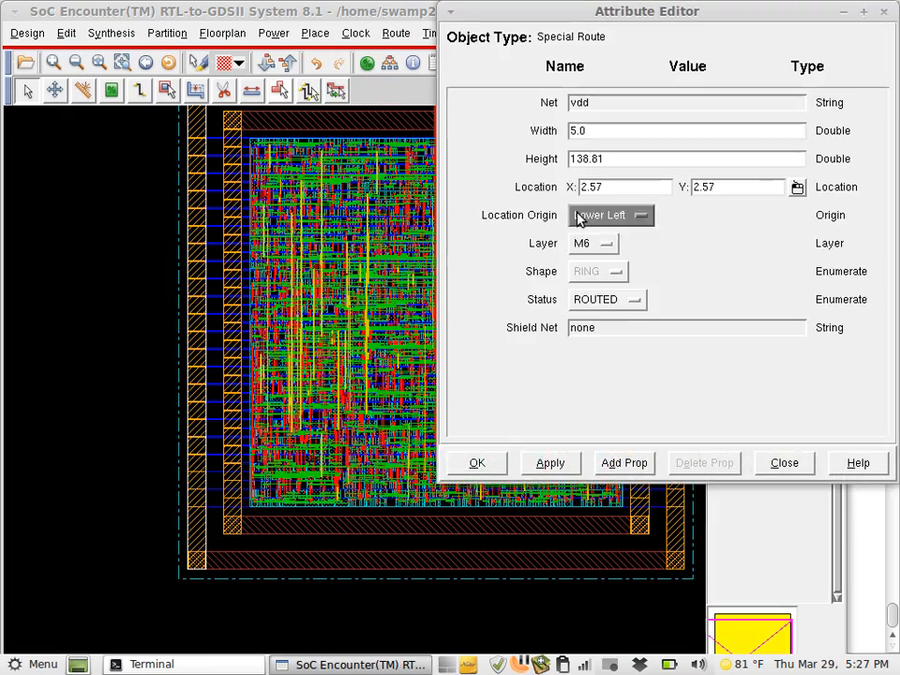
left_click(545, 466)
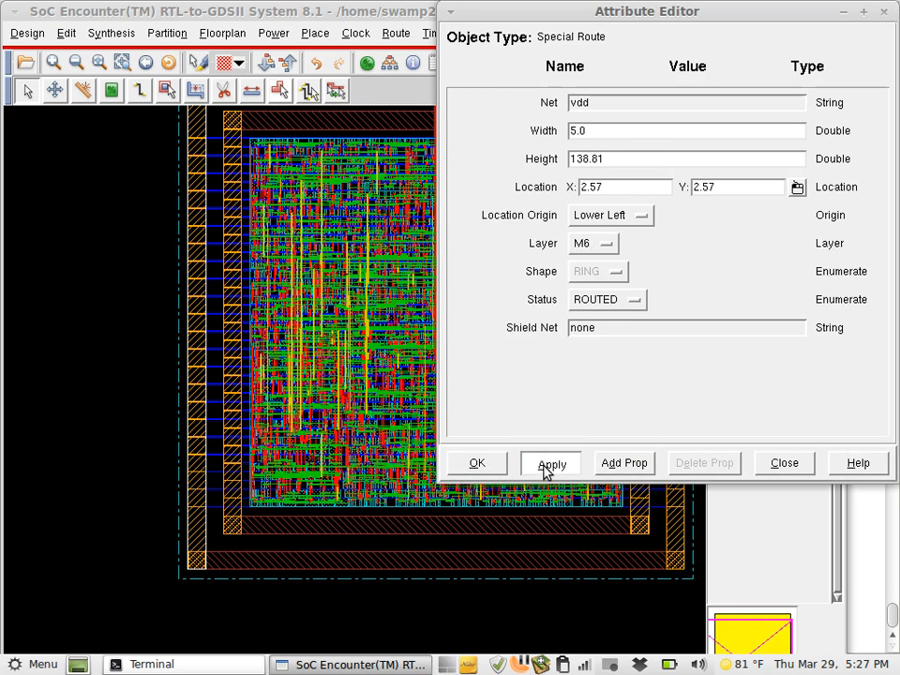
left_click(777, 463)
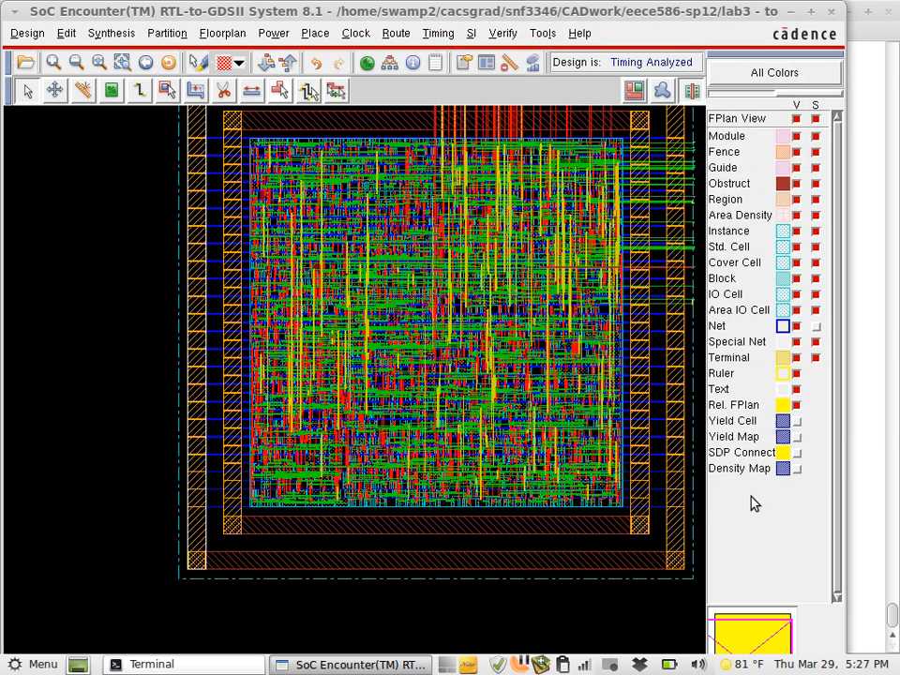
left_click(796, 452)
key("shift+z")
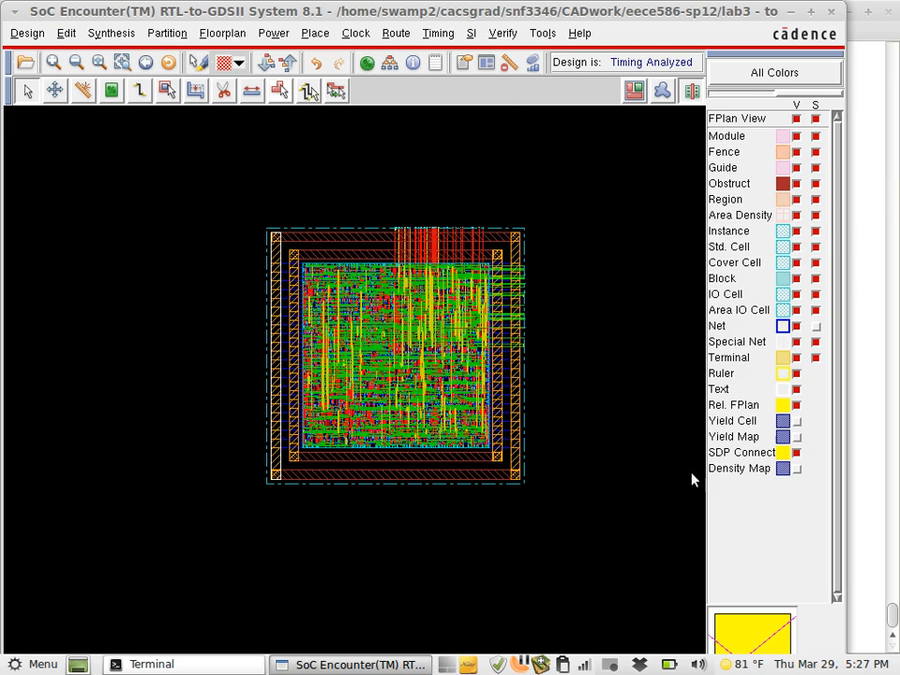
Generate the design summary report as HTML and text in the summaryReport directory, with Display HTML enabled.
left_click(26, 37)
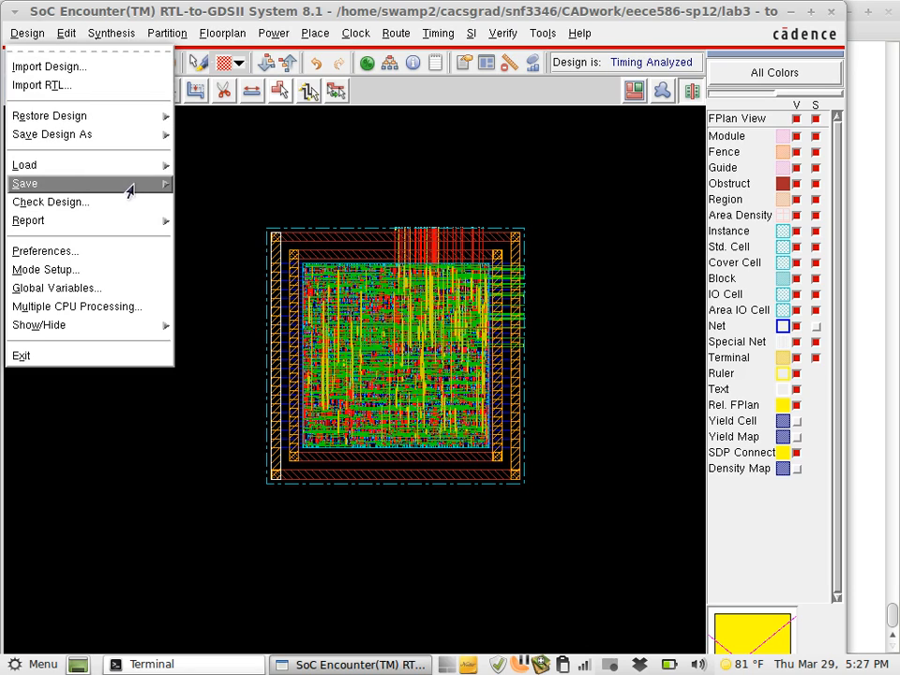
mouse_move(119, 228)
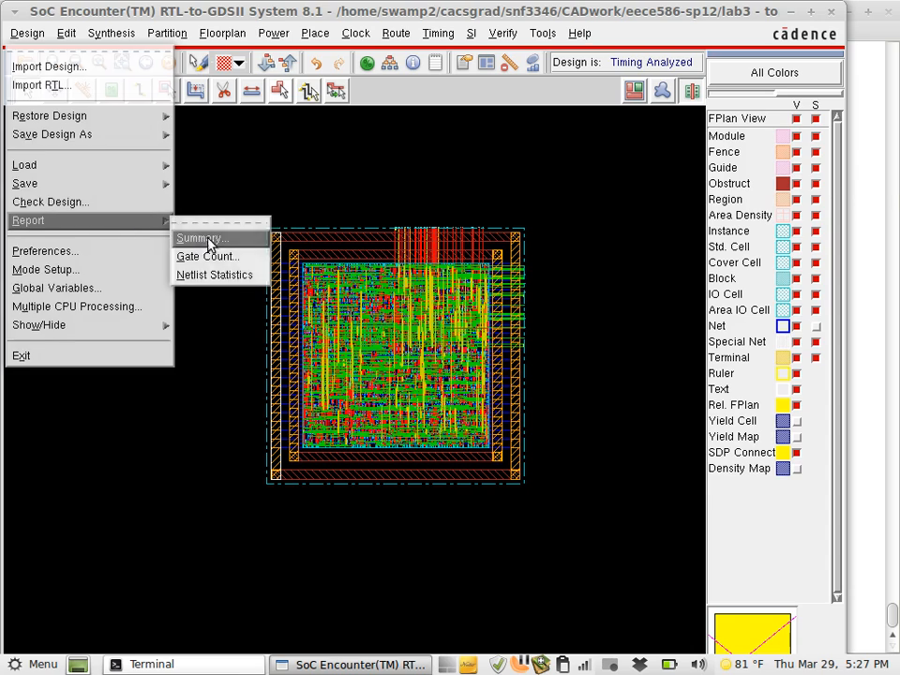
left_click(200, 238)
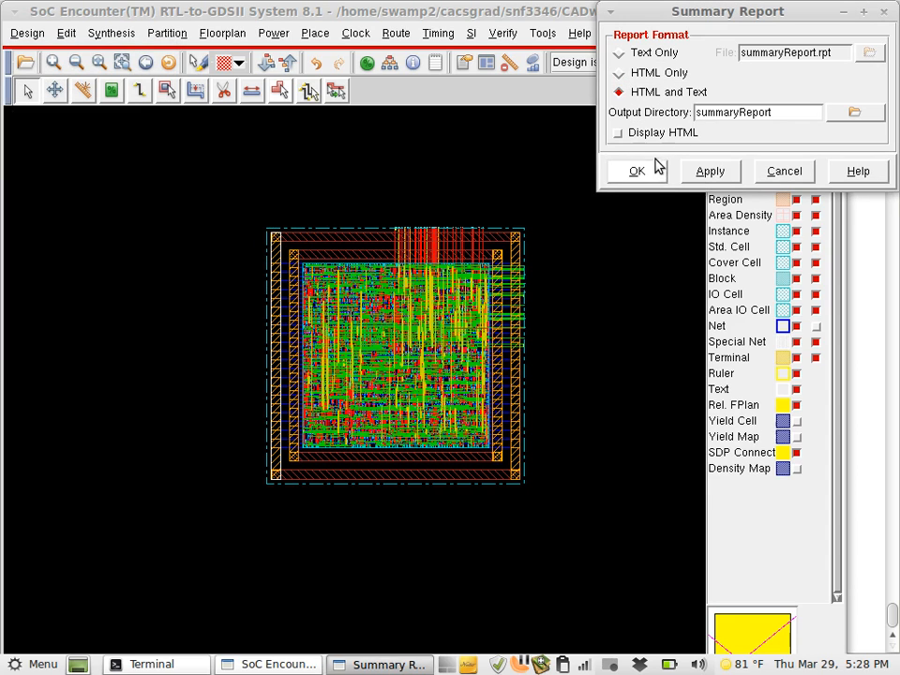
left_click(618, 134)
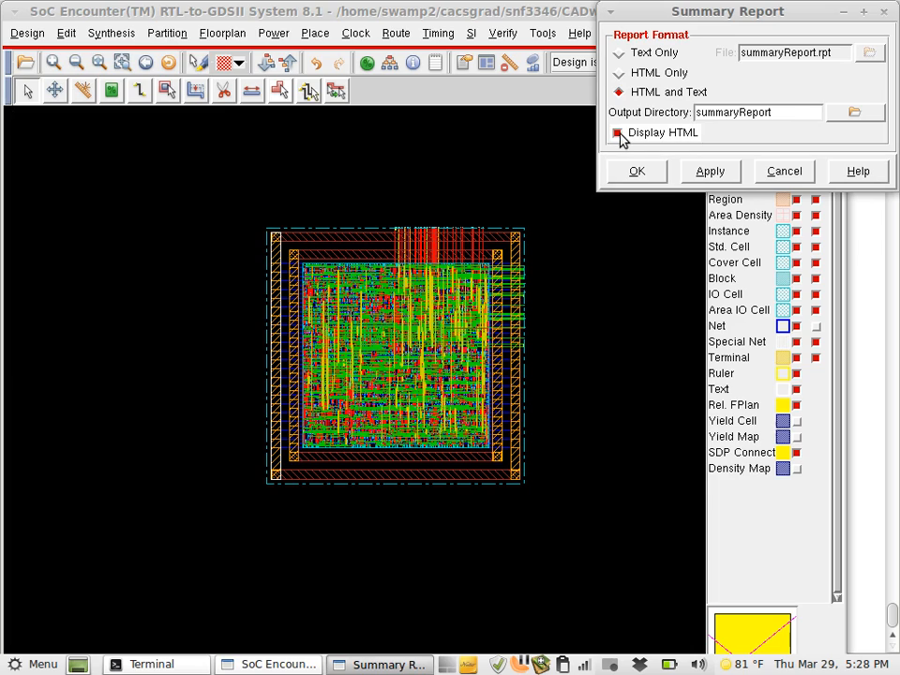
left_click(653, 178)
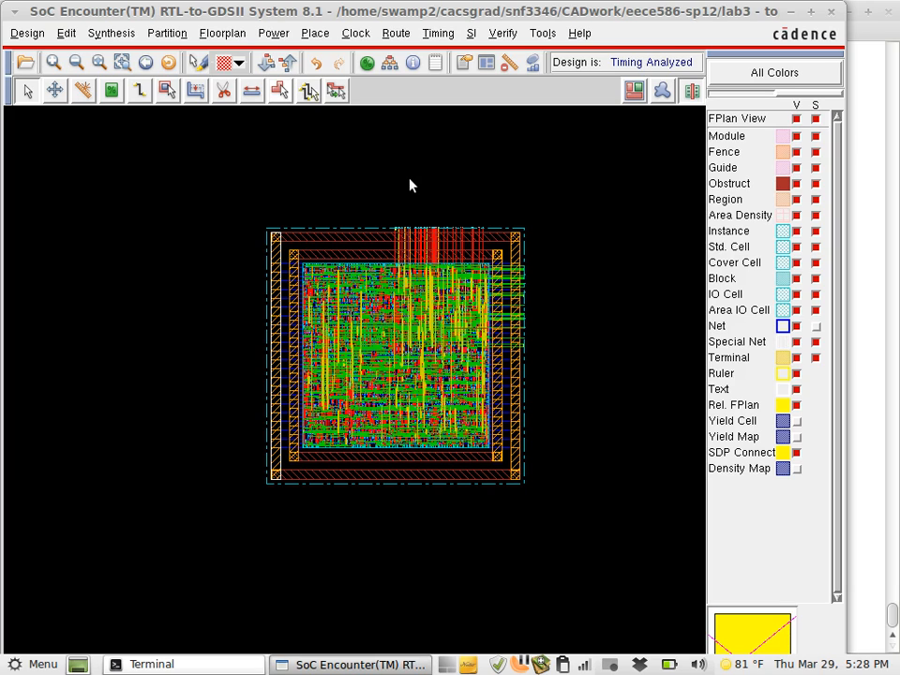
left_click(273, 35)
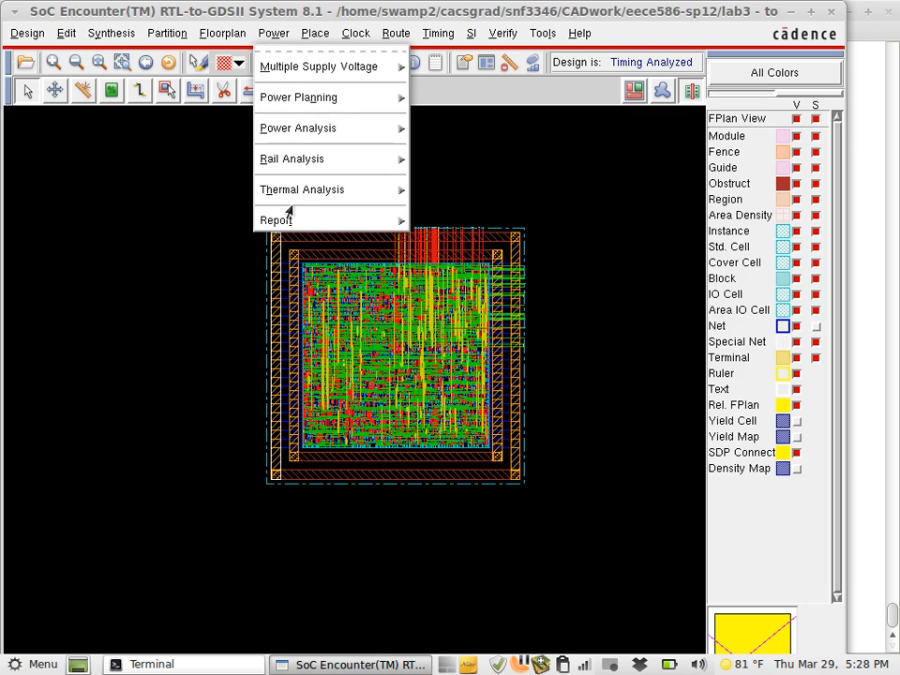
mouse_move(280, 222)
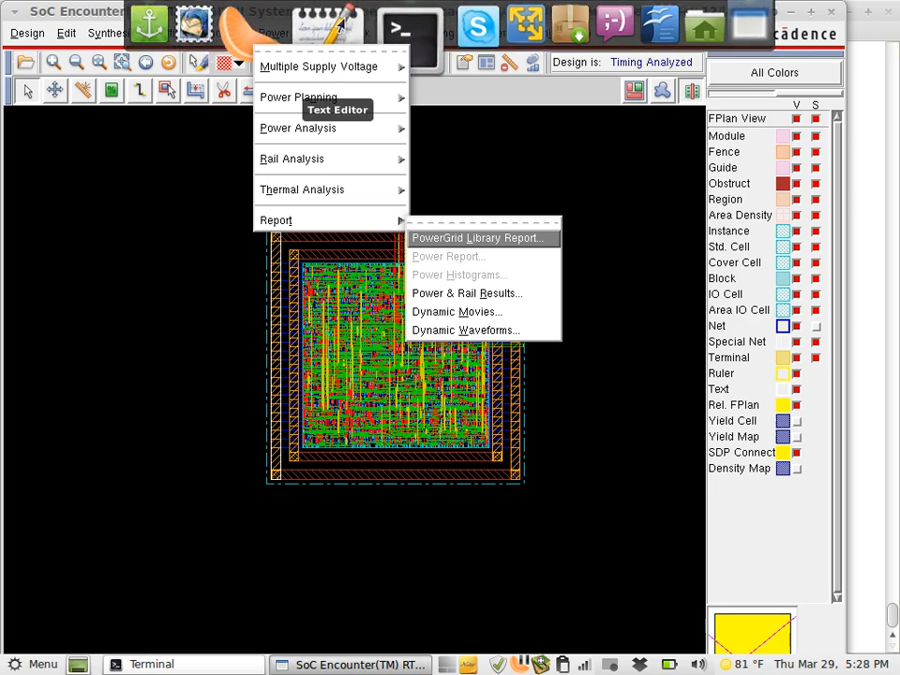
left_click(113, 21)
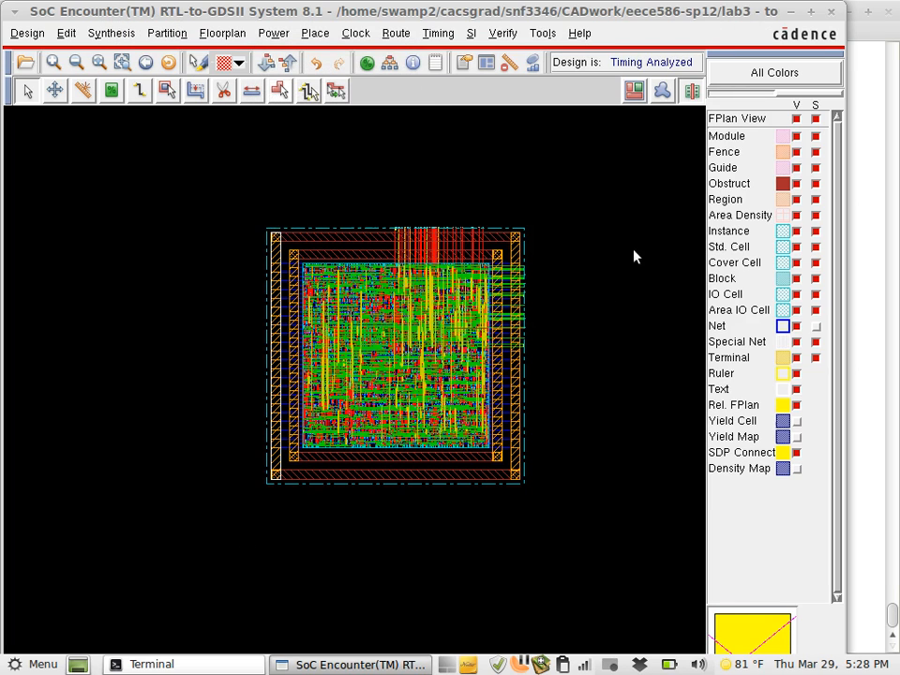
Check the terminal output of the summary report, then return to the Encounter layout window.
left_click(810, 12)
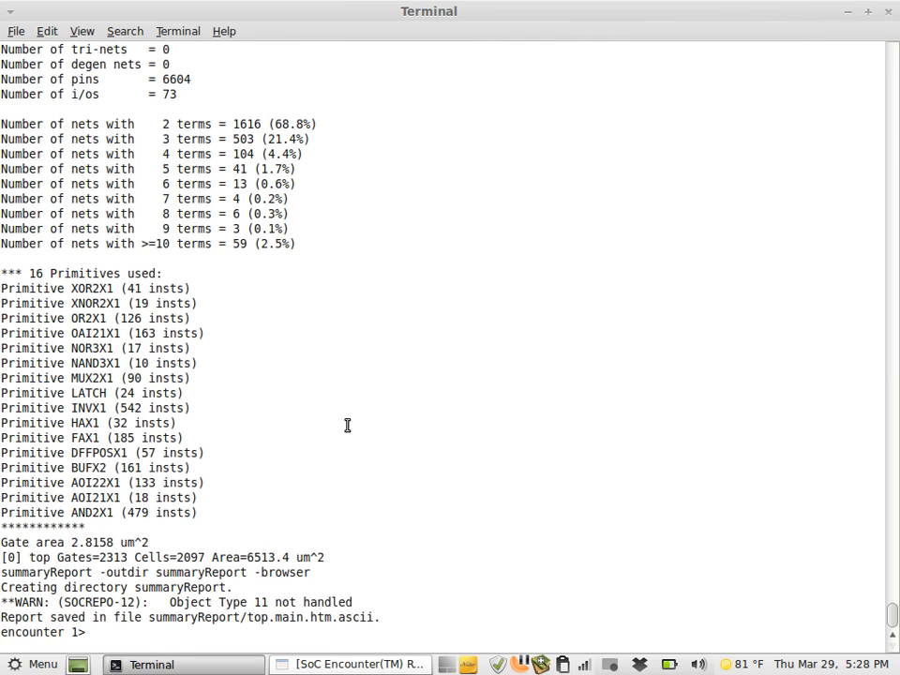
left_click(361, 664)
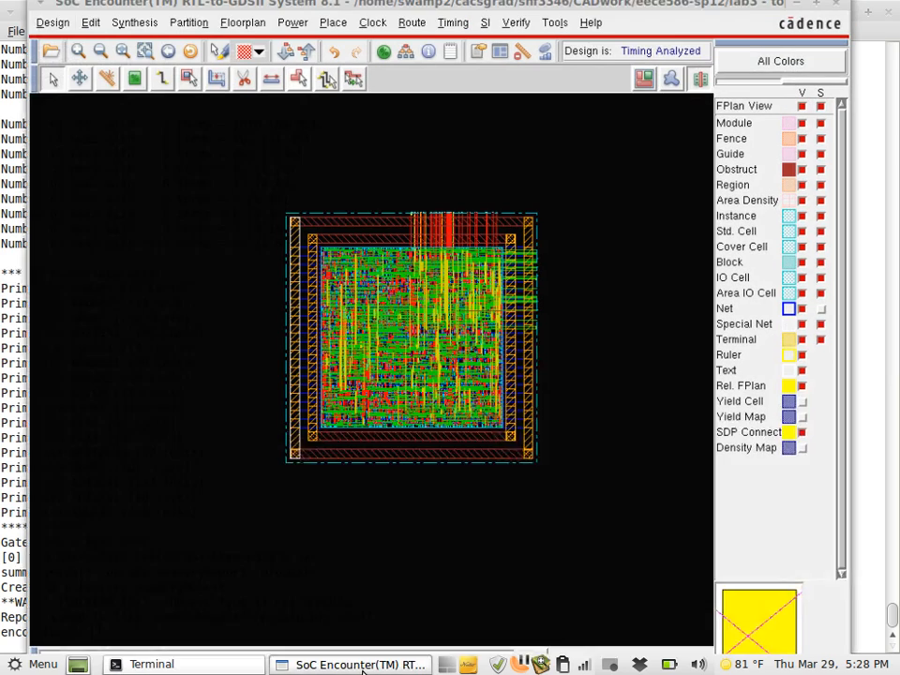
Save the design as the DEF file top.def with the default save options and output DEF version 5.7.
left_click(30, 34)
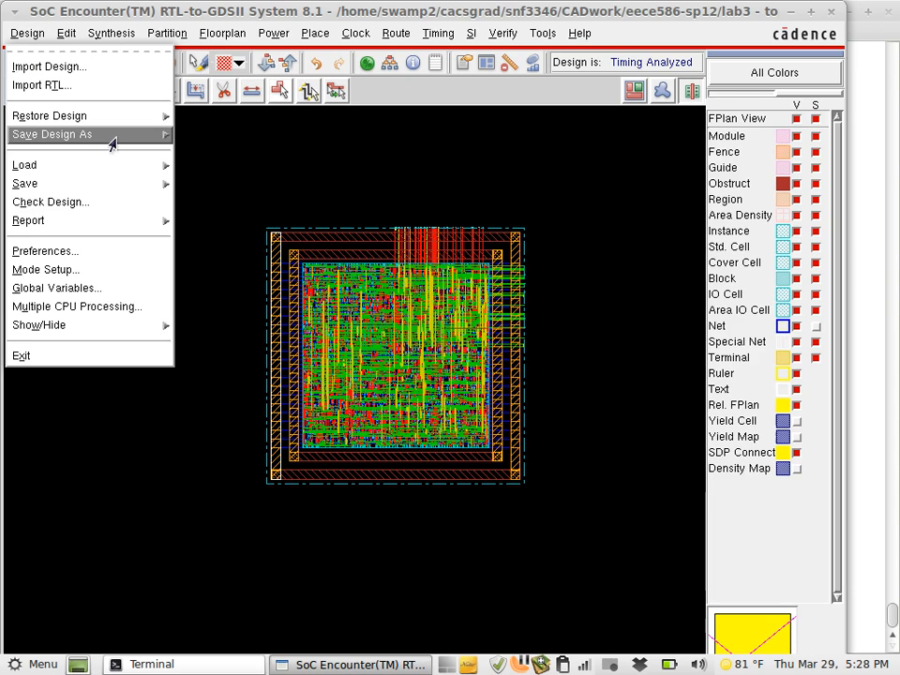
mouse_move(114, 142)
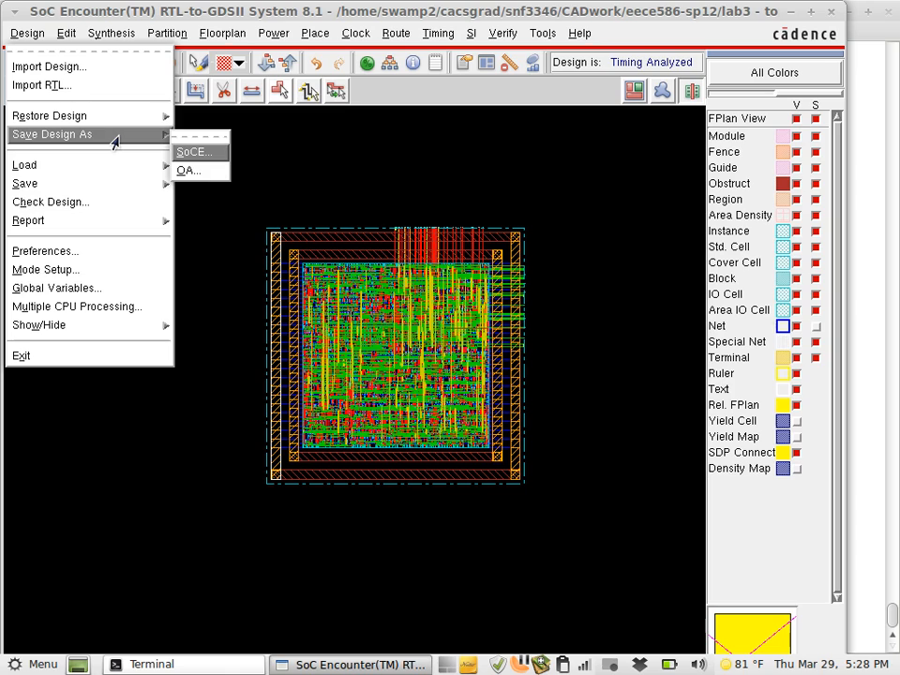
mouse_move(120, 185)
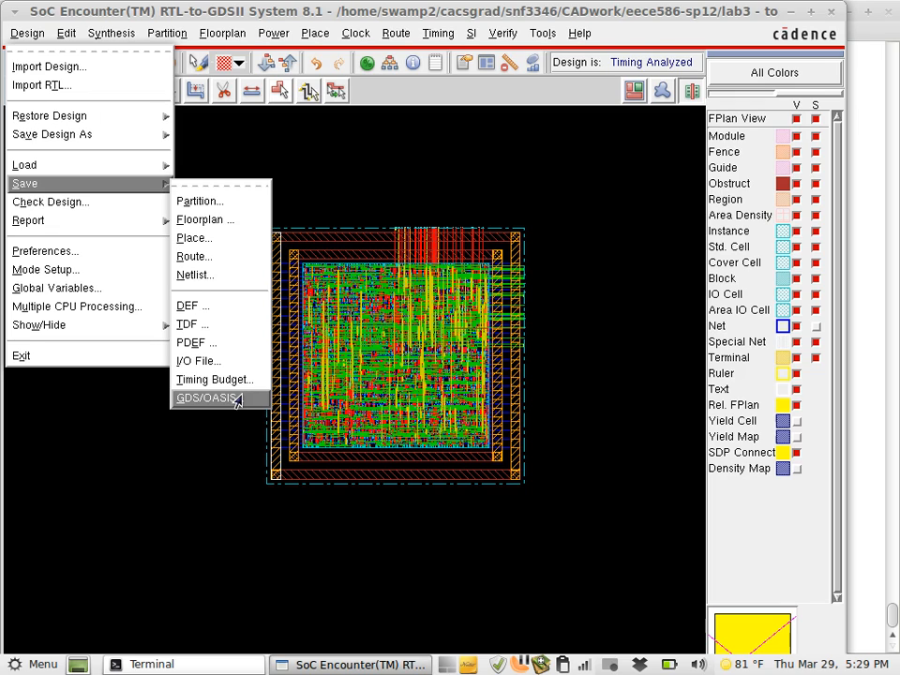
left_click(236, 309)
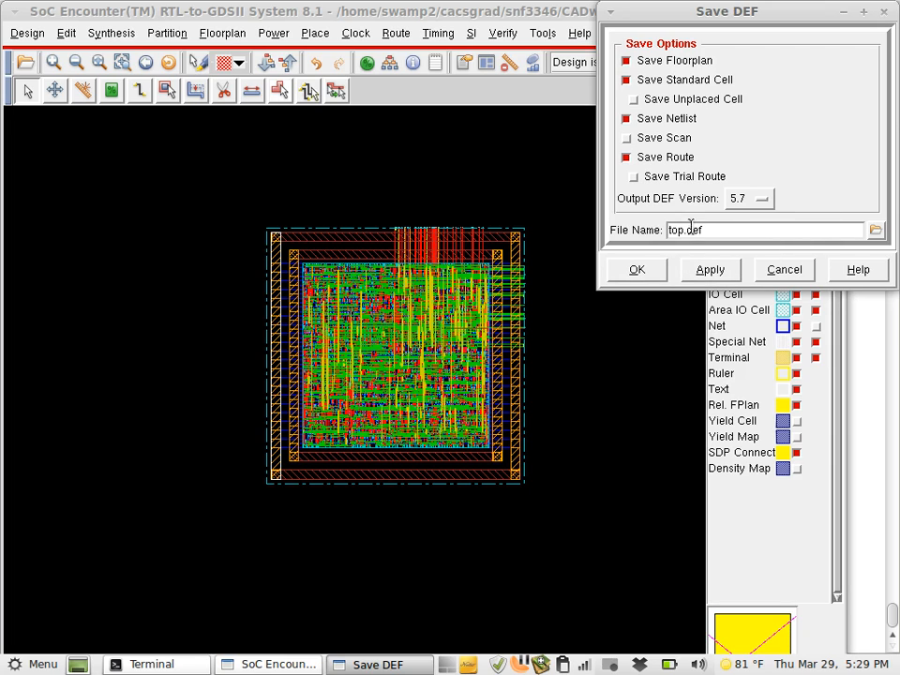
left_click(643, 274)
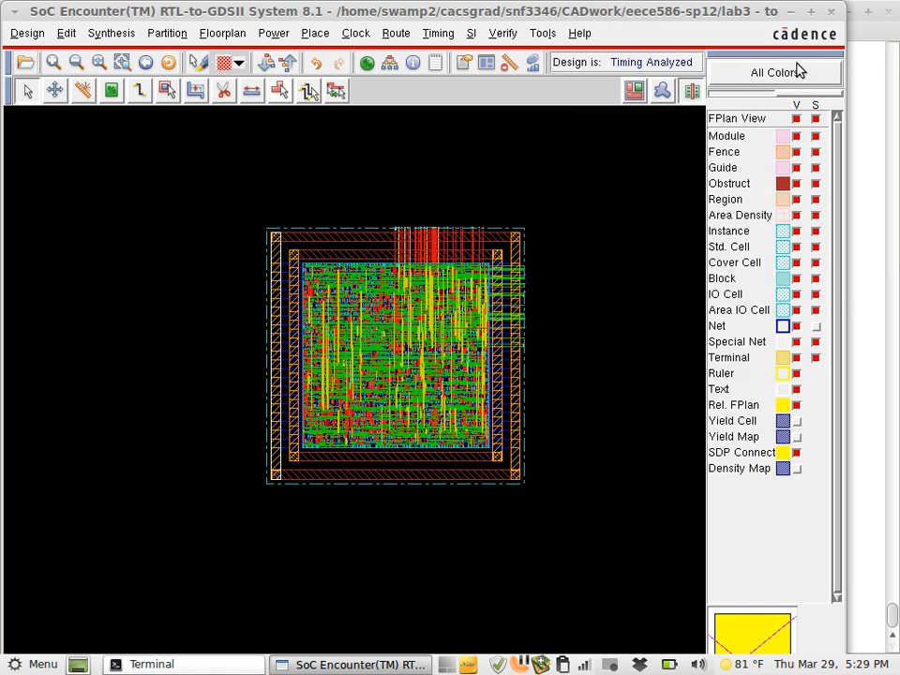
Quit Encounter and list the files of the lab3 directory in the terminal.
left_click(831, 12)
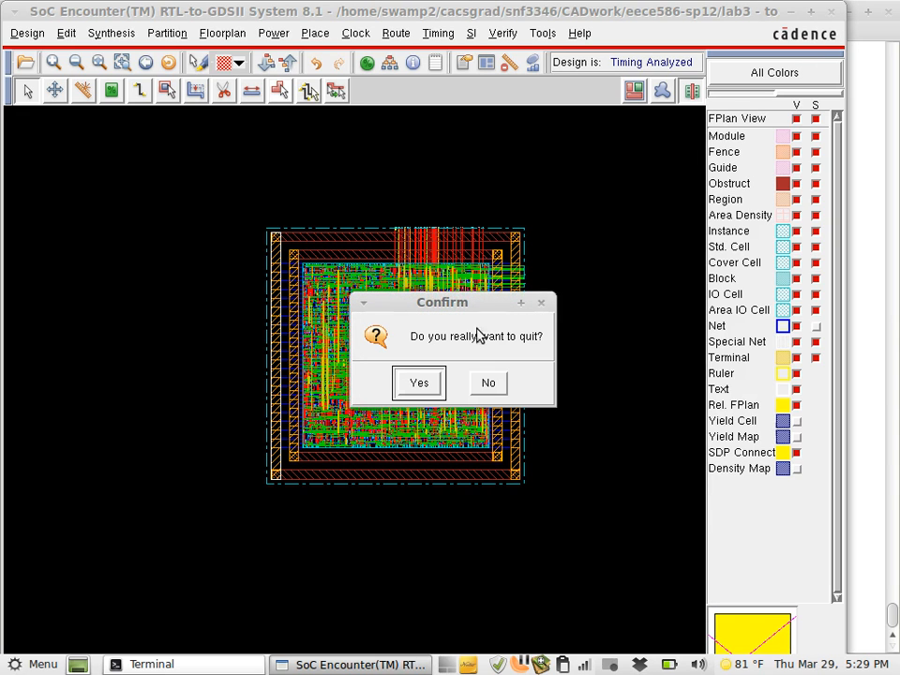
left_click(425, 380)
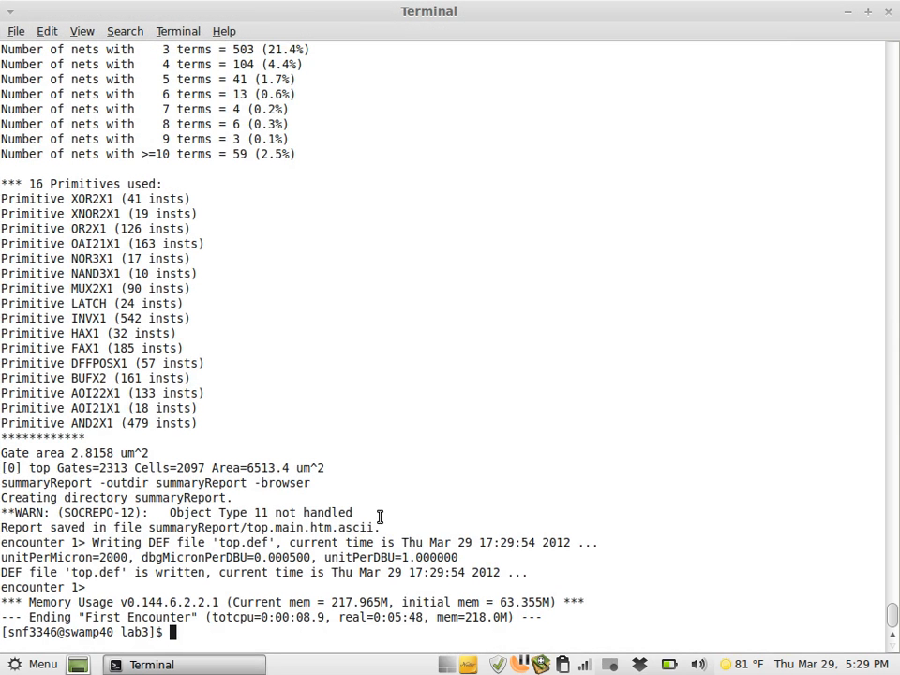
type("ls")
key("Return")
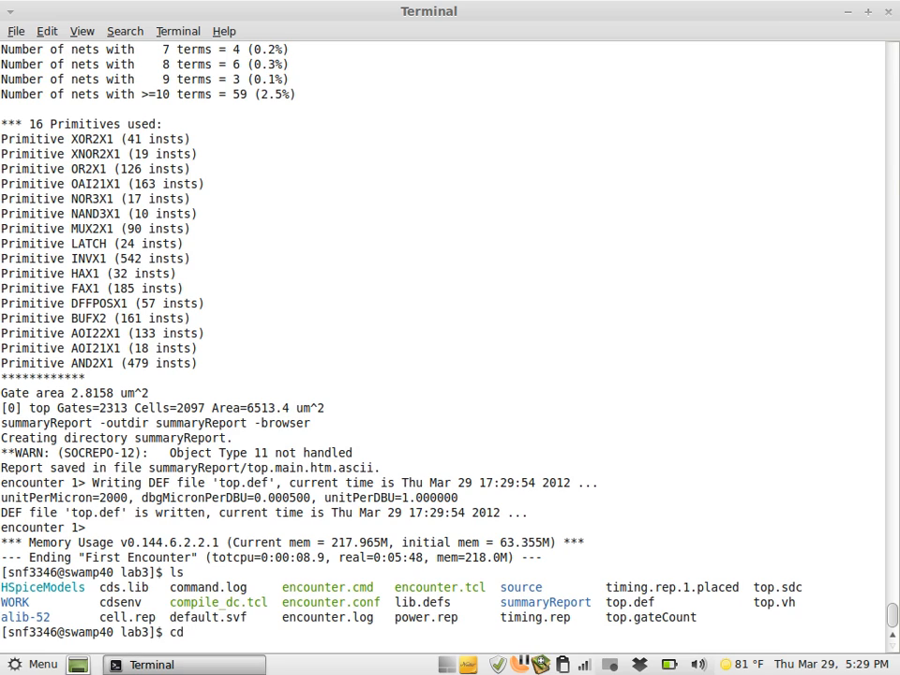
Change into the summaryReport directory and list its contents.
type("su")
key("Tab")
key("Return")
type("ls")
key("Return")
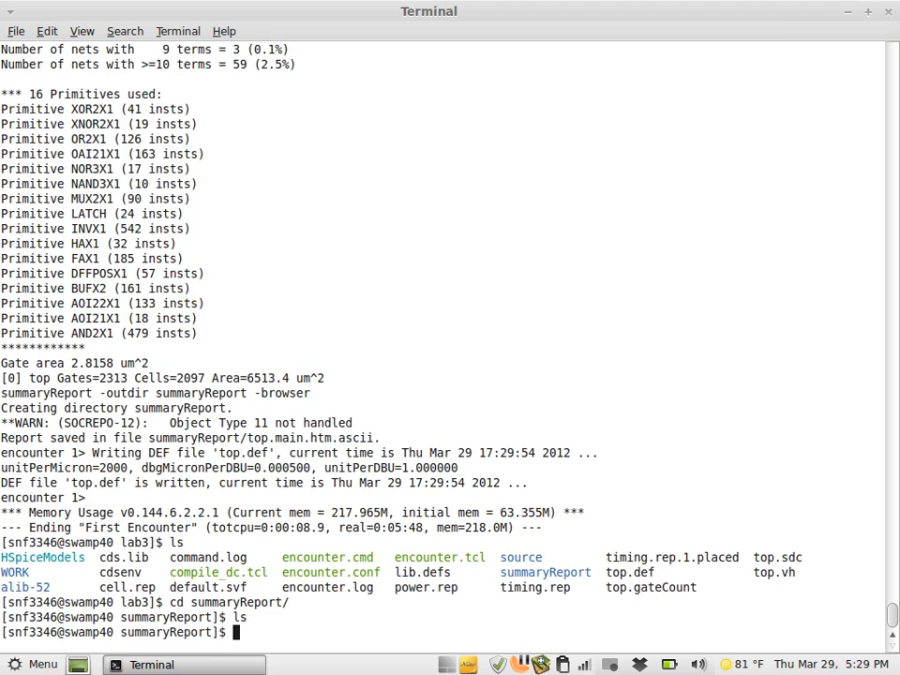
type("ls")
key("Return")
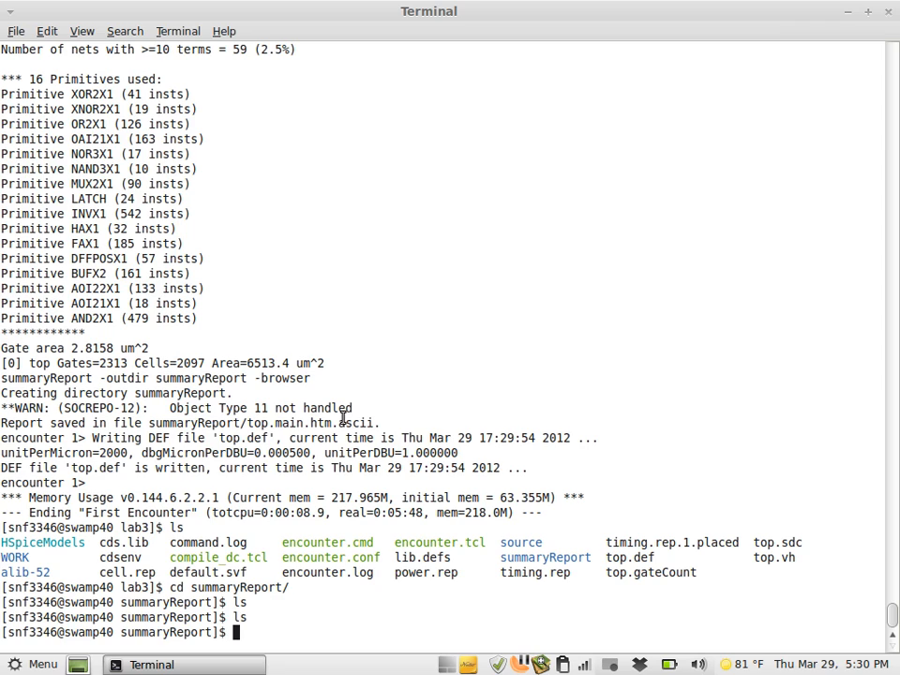
type("vi power")
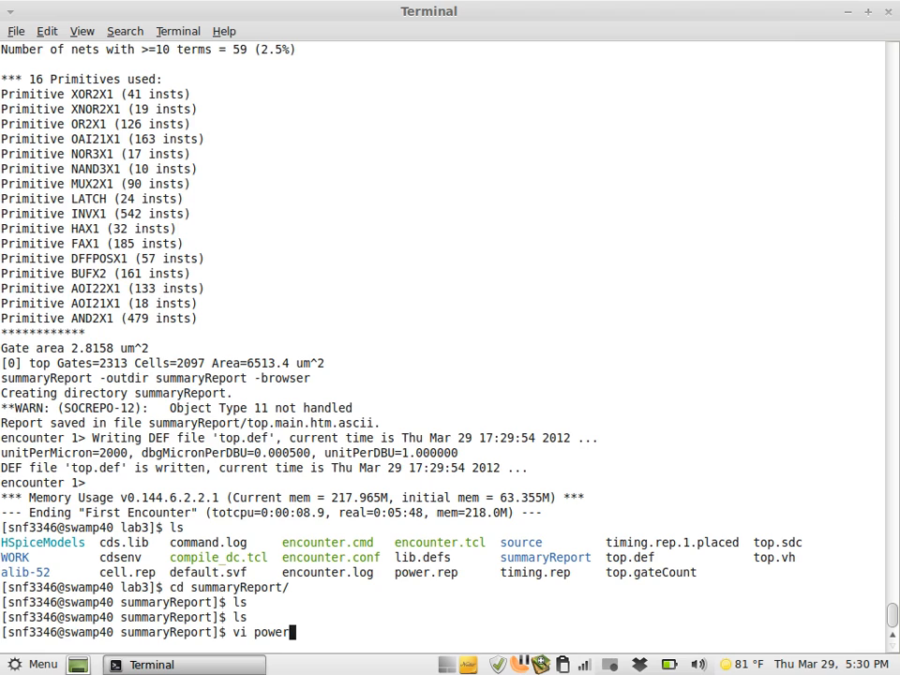
type(".r")
key("BackSpace")
key("BackSpace")
key("BackSpace")
key("BackSpace")
key("BackSpace")
key("BackSpace")
key("BackSpace")
key("BackSpace")
key("BackSpace")
key("BackSpace")
Go back up to the lab3 directory and open power.rep in vi.
type("cd ..")
key("Return")
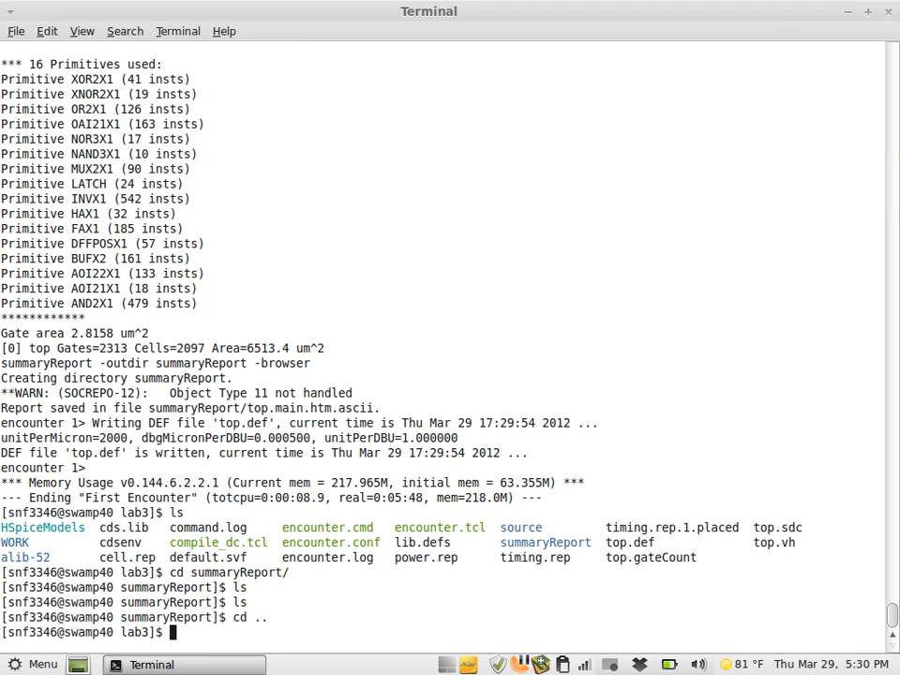
type("vi power.rep")
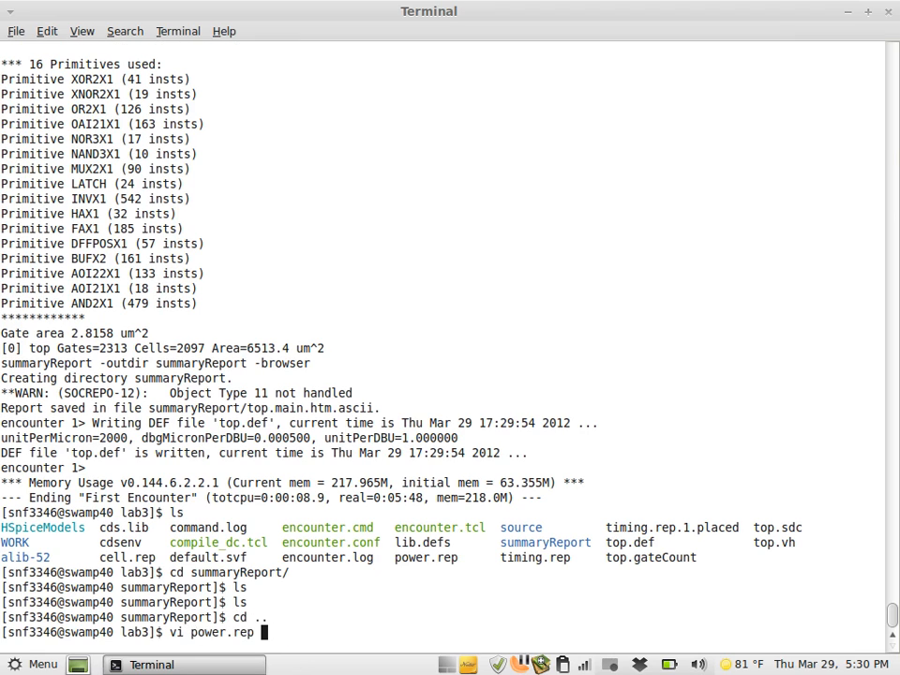
key("Return")
Examine the power report's units and its internal, switching, total dynamic and leakage power figures, then quit vi.
key("Down")
key("Down")
key("Down")
key("Down")
key("Down")
key("Down")
key("Down")
key("Down")
key("Down")
key("Down")
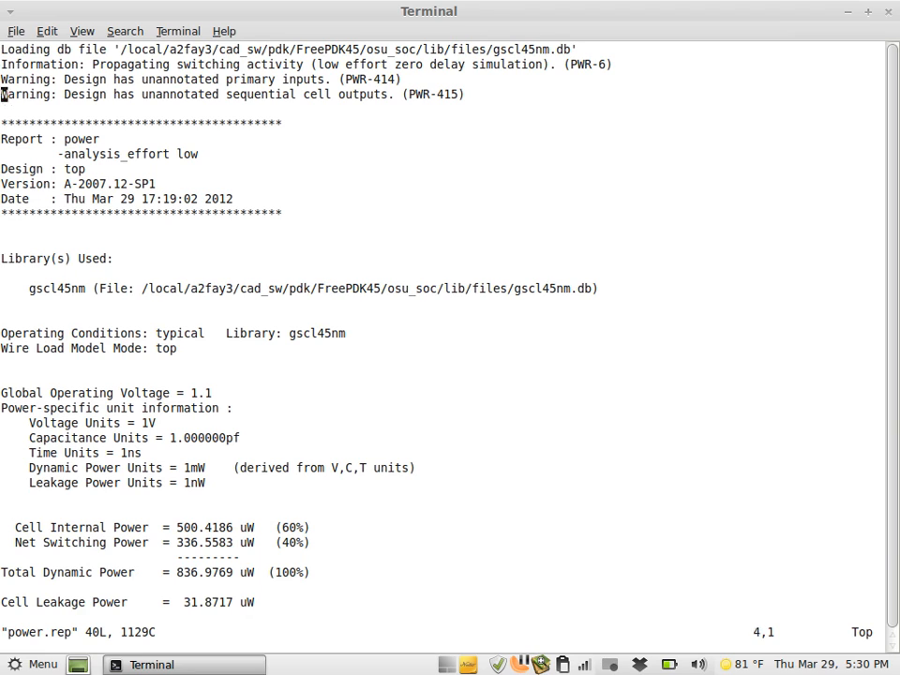
key("Down")
key("Down")
key("Down")
key("Down")
key("Down")
key("Down")
key("Down")
key("Down")
key("Down")
key("Down")
key("Down")
key("Down")
key("Down")
key("Down")
key("Down")
key("Down")
key("Right")
key("Right")
key("Right")
key("Down")
key("Right")
key("Down")
key("Down")
key("Down")
key("Down")
key("Down")
key("Down")
key("Up")
key("Down")
key("Up")
key("Up")
key("Down")
key("Down")
key("Down")
key("Down")
key("Up")
key("Up")
key("Up")
key("Down")
key("Down")
key("Down")
key("Down")
key("Down")
key("Up")
key("Up")
key("Down")
key("Down")
key("Up")
key("Up")
key("Right")
key("Right")
key("Right")
key("Right")
key("Right")
key("Right")
key("Right")
key("Right")
key("Right")
key("Right")
key("Right")
key("Right")
key("Right")
key("Down")
key("Down")
key("shift+g")
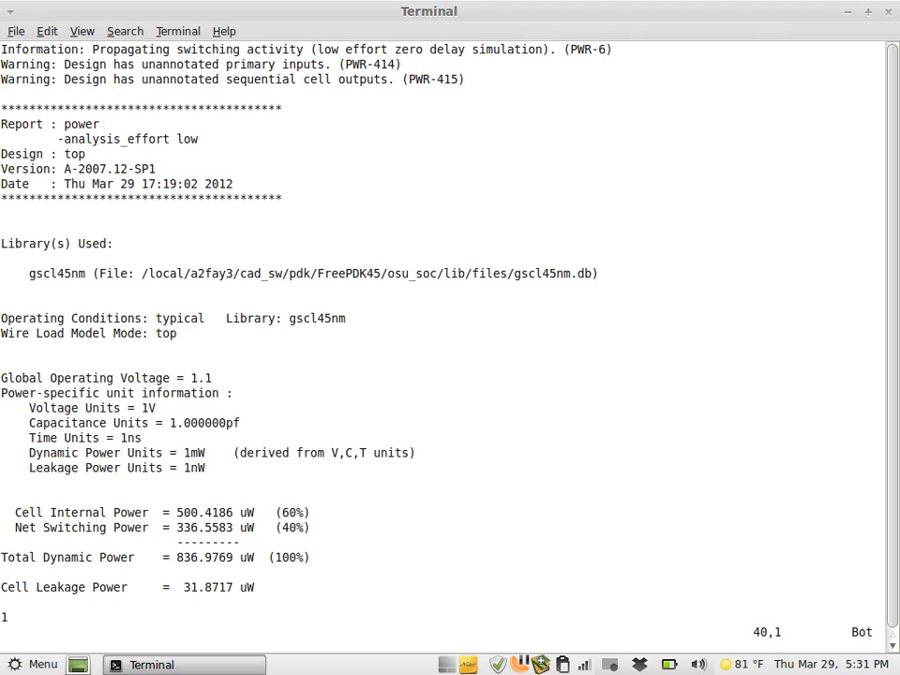
type(":q")
key("Return")
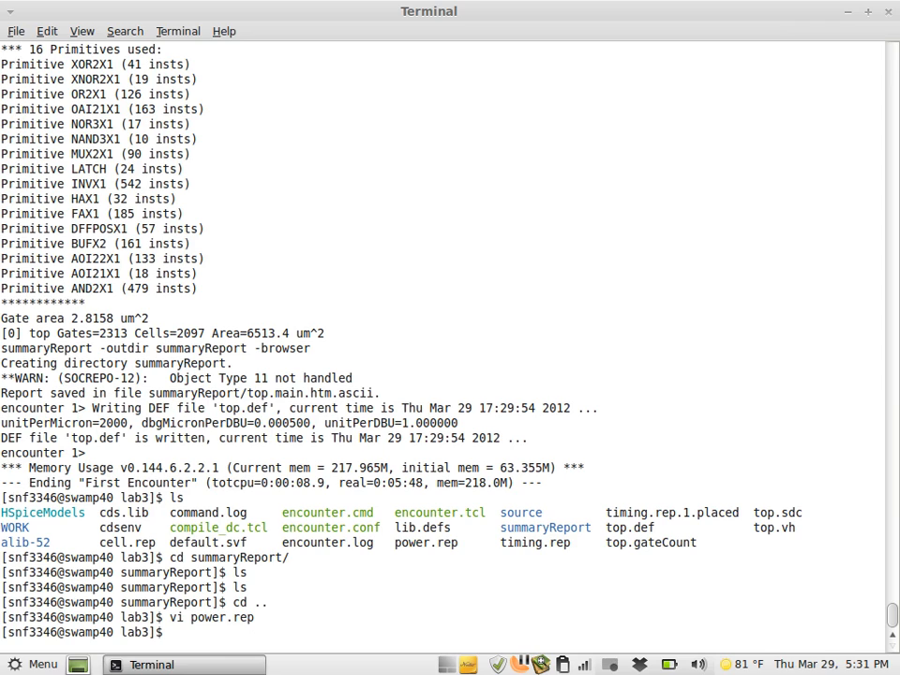
Open cell.rep in vi and look through its listing of cells, references, libraries and areas.
type("vi cell.rep")
key("Return")
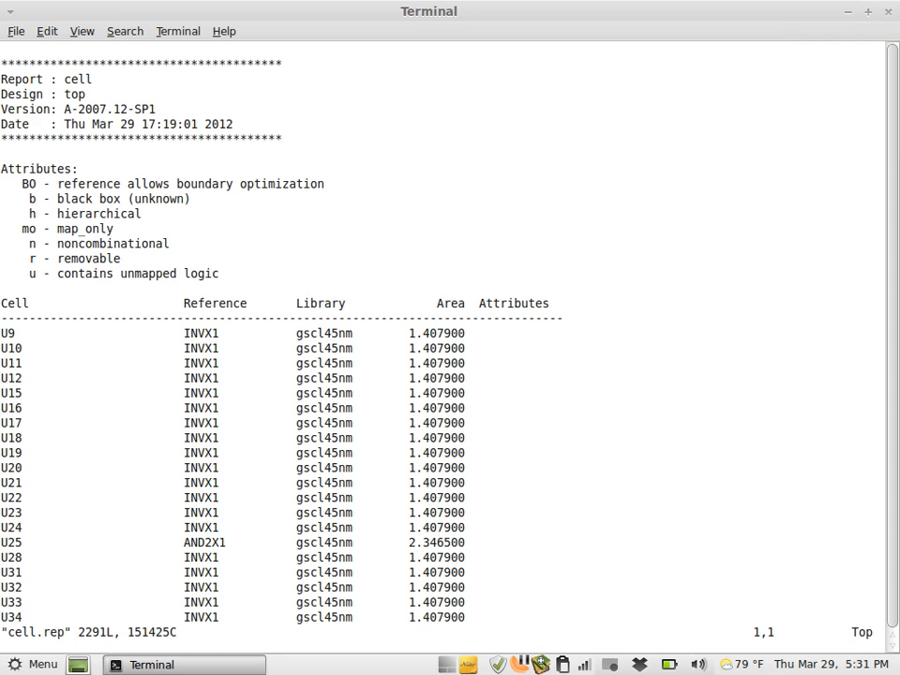
key("ctrl+f")
key("ctrl+f")
key("ctrl+f")
key("ctrl+f")
key("ctrl+f")
key("ctrl+f")
key("ctrl+f")
key("ctrl+f")
key("ctrl+f")
key("ctrl+f")
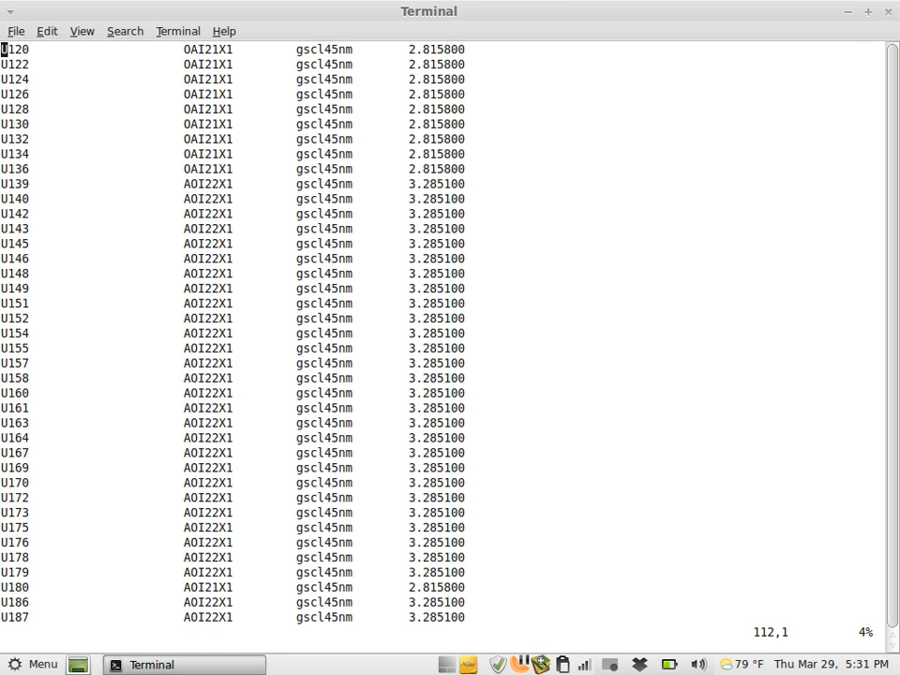
key("ctrl+f")
key("ctrl+f")
key("ctrl+f")
key("ctrl+f")
key("ctrl+f")
key("ctrl+f")
key("ctrl+f")
key("ctrl+f")
key("ctrl+f")
key("ctrl+f")
key("ctrl+f")
key("ctrl+f")
key("ctrl+f")
key("ctrl+f")
key("ctrl+f")
key("ctrl+f")
key("ctrl+f")
key("ctrl+f")
key("ctrl+f")
key("ctrl+f")
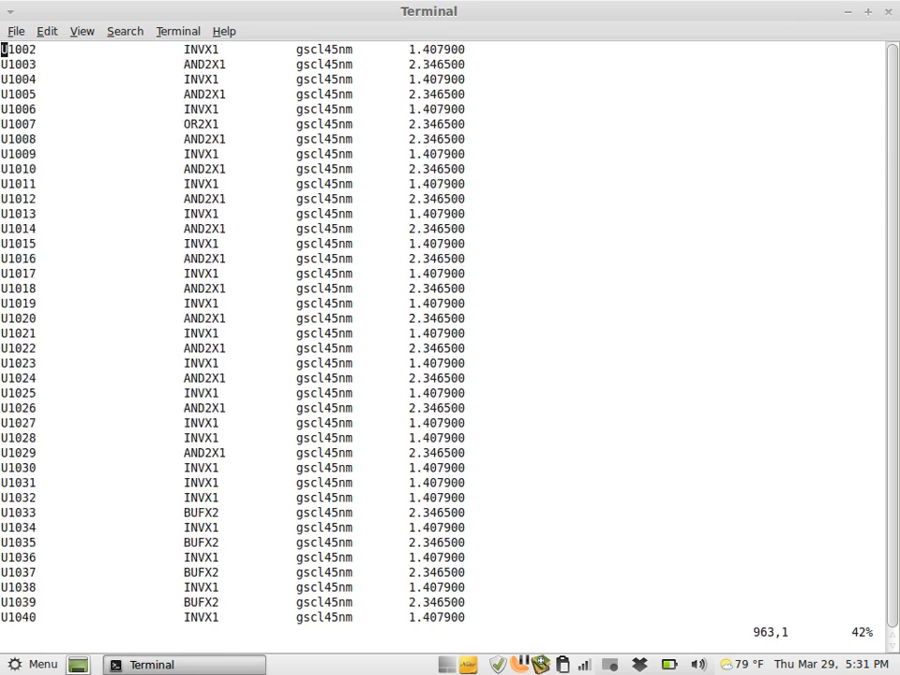
key("ctrl+f")
key("ctrl+f")
key("ctrl+f")
key("ctrl+f")
key("ctrl+f")
key("ctrl+f")
key("ctrl+f")
key("ctrl+f")
key("ctrl+f")
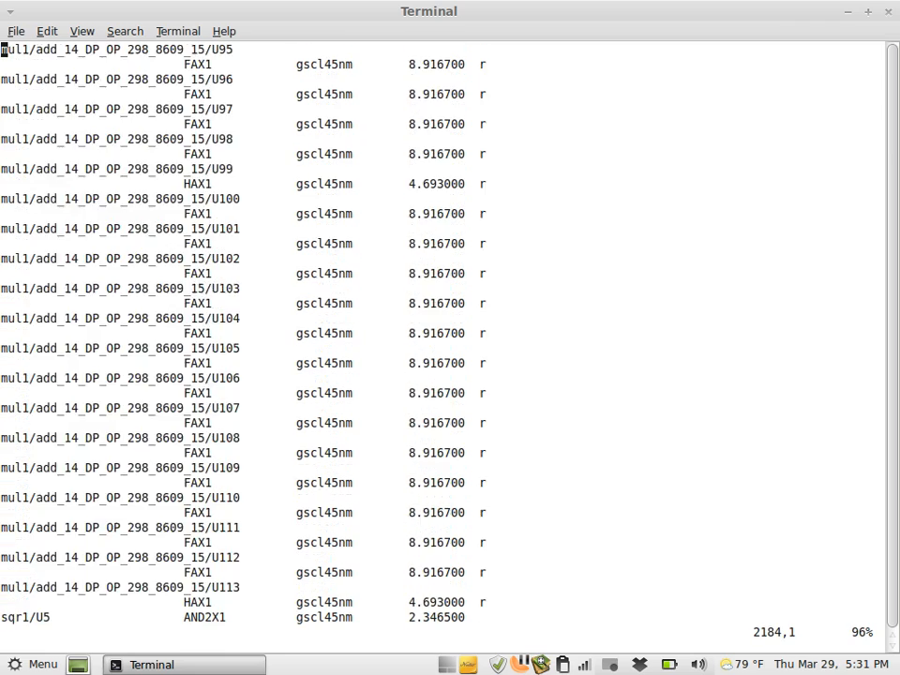
Examine the total cell count and total area at the end of the cell report, then quit vi.
key("k")
key("k")
key("k")
key("k")
key("k")
key("k")
key("k")
key("k")
key("k")
key("k")
key("k")
key("k")
key("k")
key("k")
key("k")
key("k")
key("k")
key("k")
key("k")
key("k")
key("k")
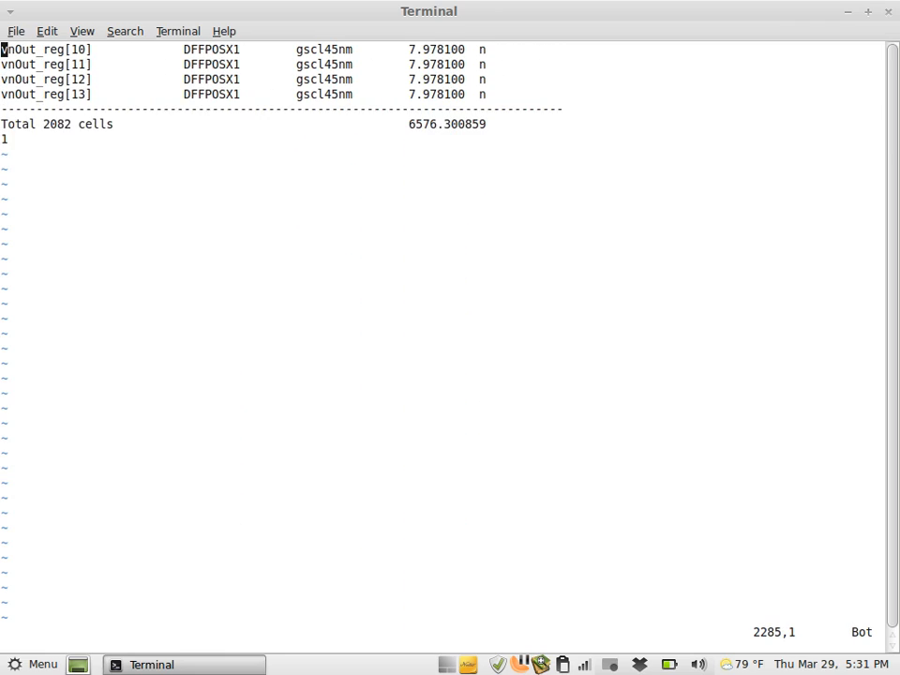
key("k")
key("k")
key("k")
key("k")
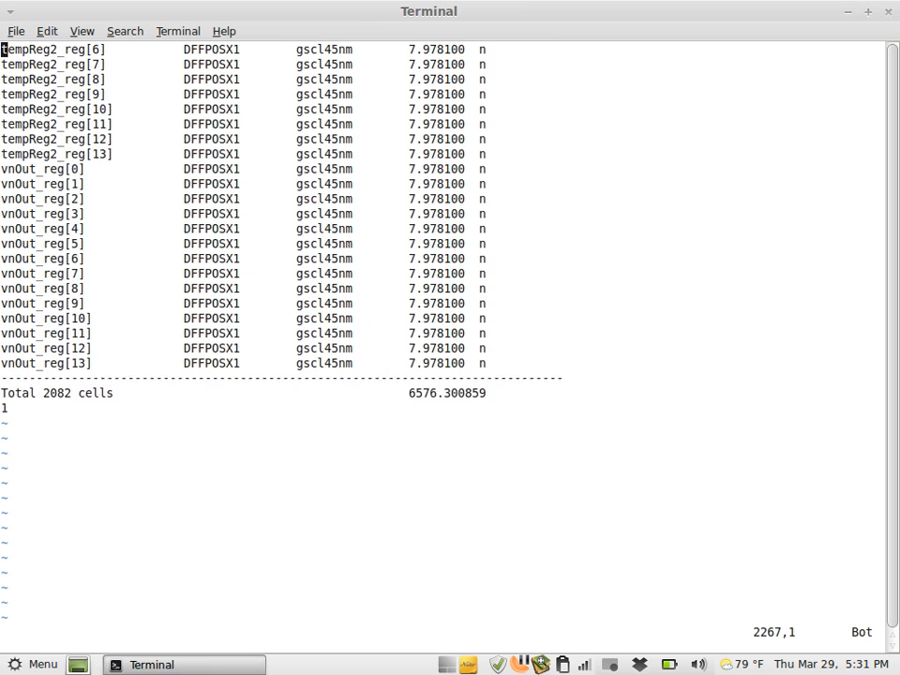
type(":q")
key("Return")
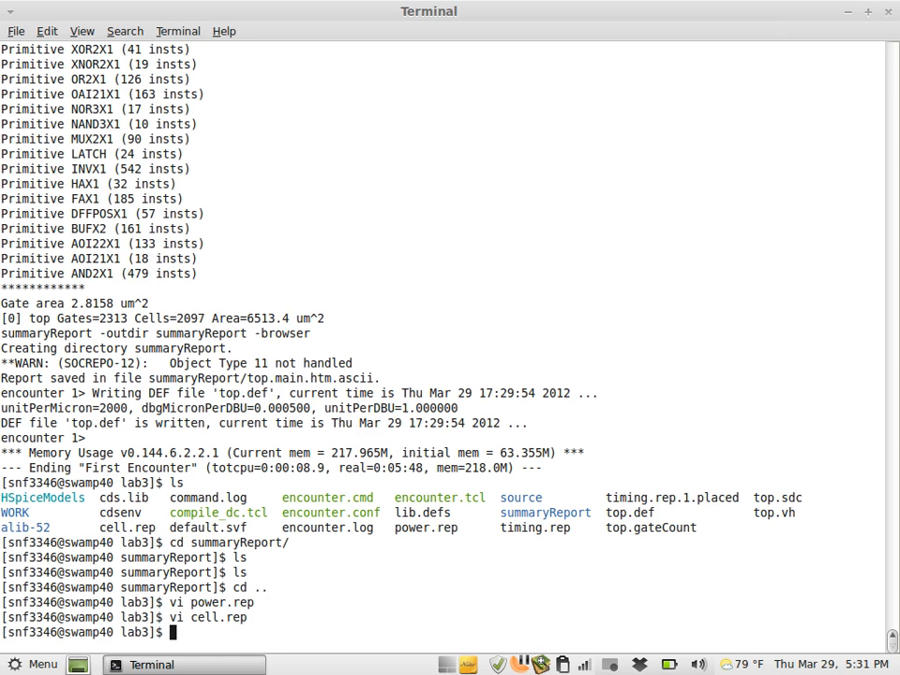
Open timing.rep in vi and look through the maximum-delay path from its startpoint down to the data arrival time.
type("vi timing.rep")
key("Return")
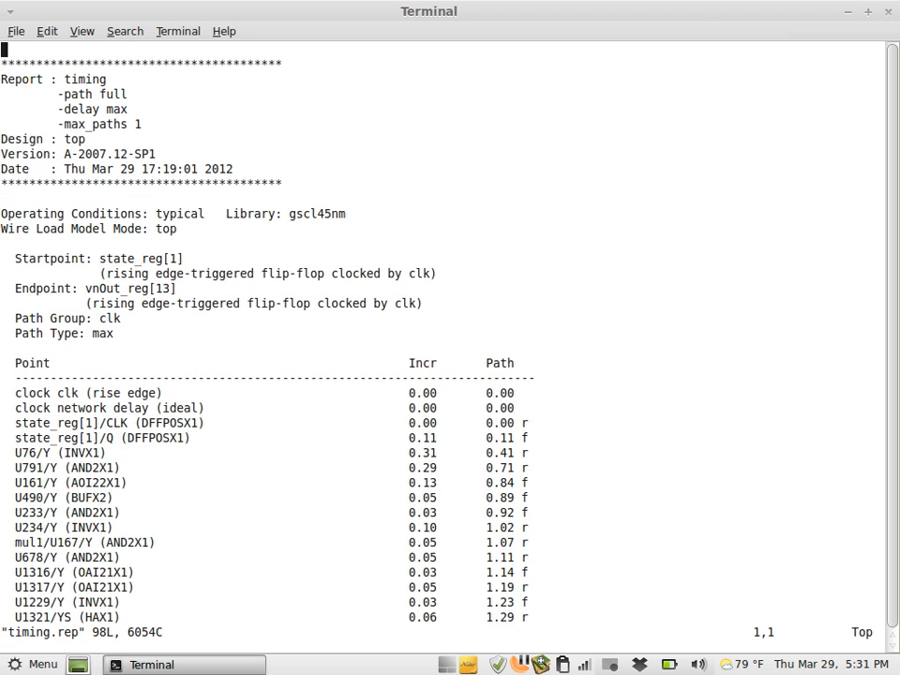
key("Down")
key("Down")
key("Down")
key("Down")
key("Down")
key("Down")
key("Down")
key("Down")
key("Down")
key("Down")
key("Down")
key("Down")
key("Down")
key("Down")
key("Down")
key("Down")
key("Down")
key("Down")
key("Down")
key("Down")
key("Down")
key("Down")
key("Down")
key("Down")
key("Down")
key("Down")
key("Down")
key("Down")
key("Down")
key("Down")
key("Down")
key("Down")
key("Down")
key("Down")
key("Down")
key("Down")
key("Down")
key("Down")
key("Down")
key("Down")
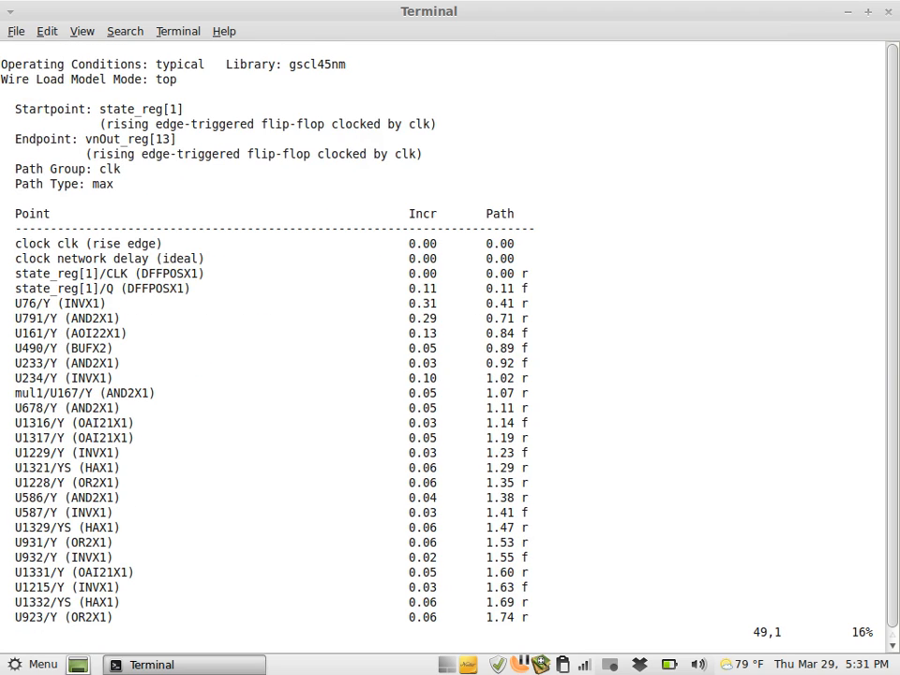
key("Down")
key("Down")
key("Down")
key("Down")
key("Down")
key("Down")
key("Down")
key("Down")
key("Down")
key("Down")
key("Down")
key("Down")
key("Down")
key("Down")
key("Down")
key("Down")
key("Down")
key("Down")
key("Down")
key("Down")
key("Down")
key("Down")
key("Down")
key("Down")
key("Down")
key("Down")
key("Down")
key("Down")
key("Down")
key("Down")
key("Down")
key("Down")
key("Down")
key("Down")
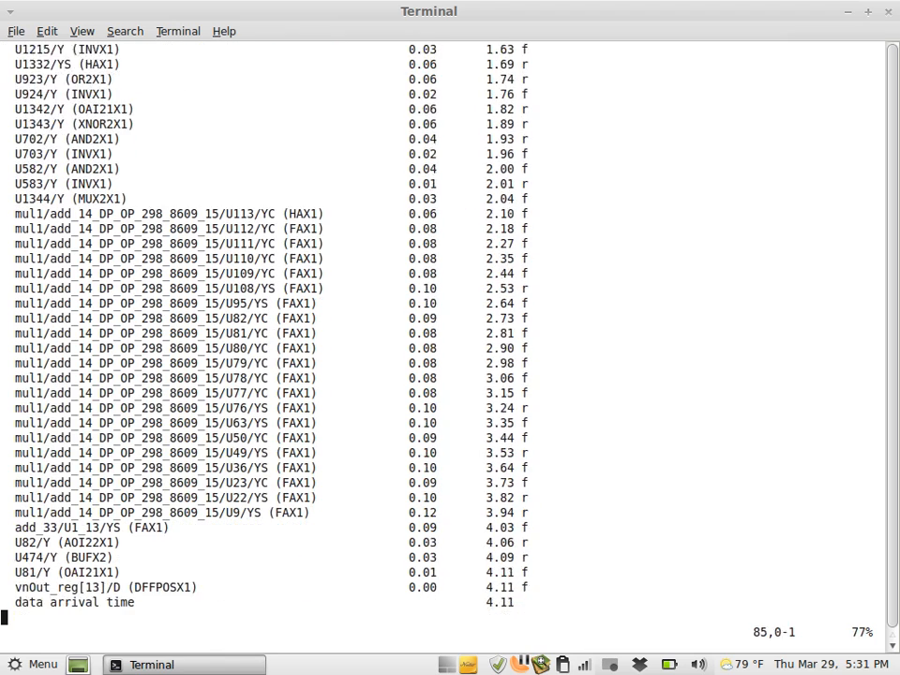
Examine the required time, arrival time and slack at the end of the timing report, highlighting the slack value.
key("Up")
key("Up")
key("Up")
key("Right")
key("Right")
key("Right")
key("Right")
key("Right")
key("Right")
key("Right")
key("Right")
key("Right")
key("Right")
key("Right")
key("Right")
key("Right")
key("Right")
key("Right")
key("Right")
key("Right")
key("Right")
key("Right")
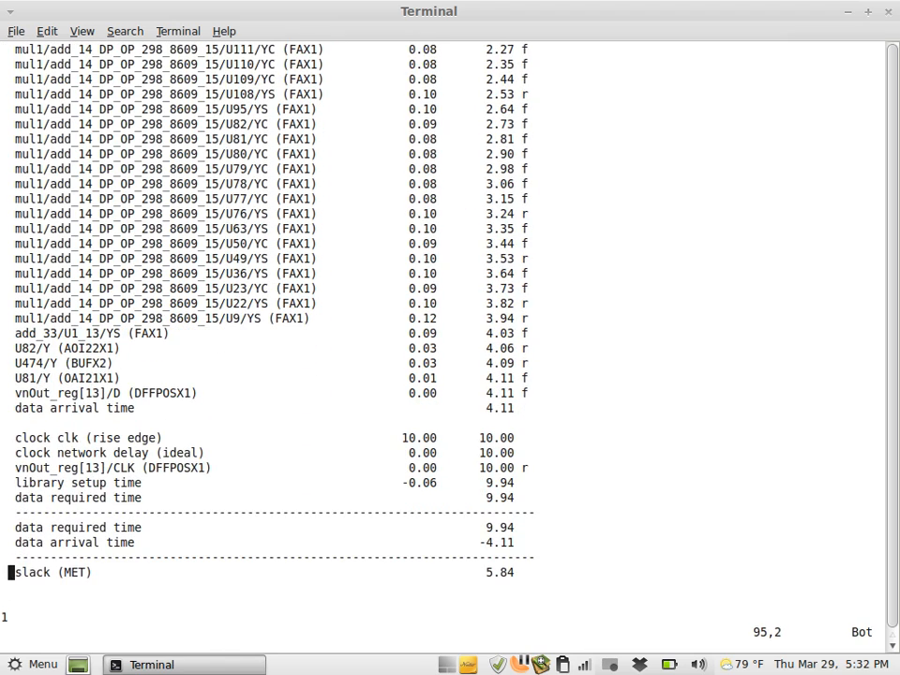
key("Right")
key("Right")
key("Right")
key("Right")
key("Right")
key("Right")
key("Up")
key("Down")
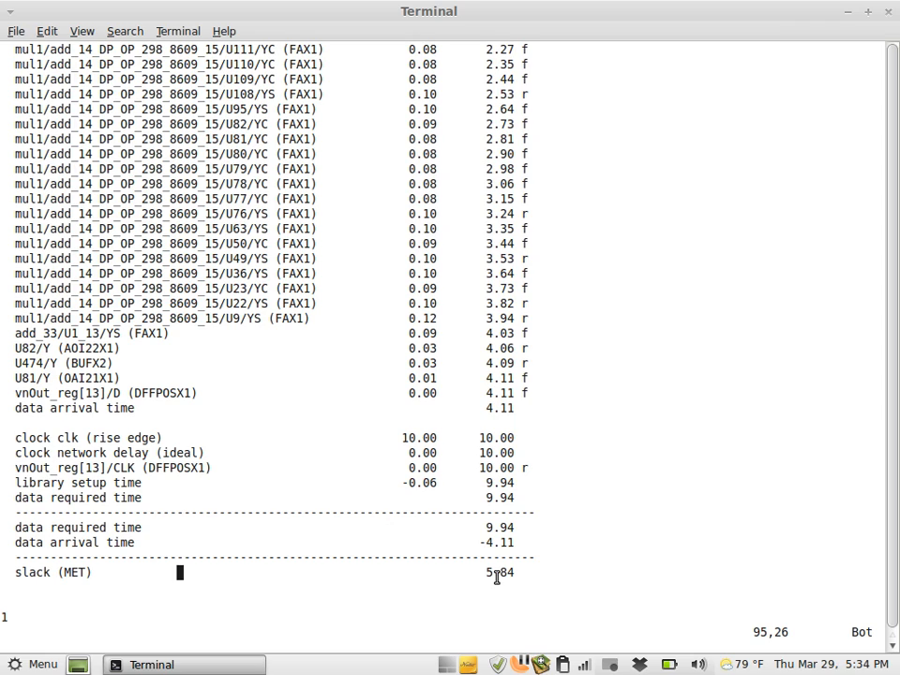
left_click_drag(484, 574, 517, 574)
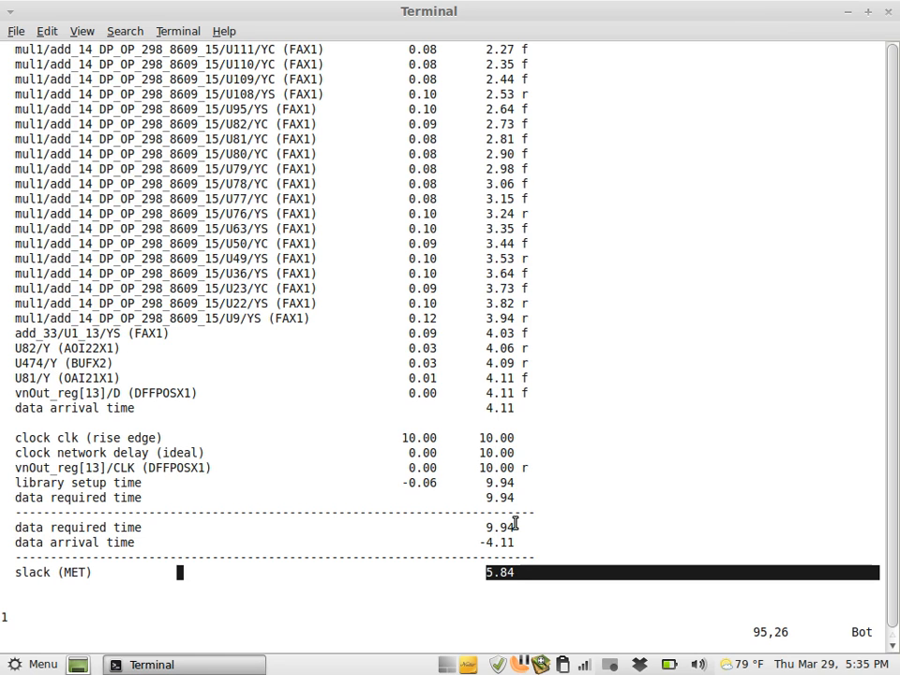
Review the timing path's cell delays back up to the startpoint and endpoint details near the report header.
key("Up")
key("Up")
key("Up")
key("Up")
key("Up")
key("Up")
key("Up")
key("Up")
key("Up")
key("Up")
key("Up")
key("Up")
key("Up")
key("Up")
key("Up")
key("Up")
key("Up")
key("Up")
key("Up")
key("Up")
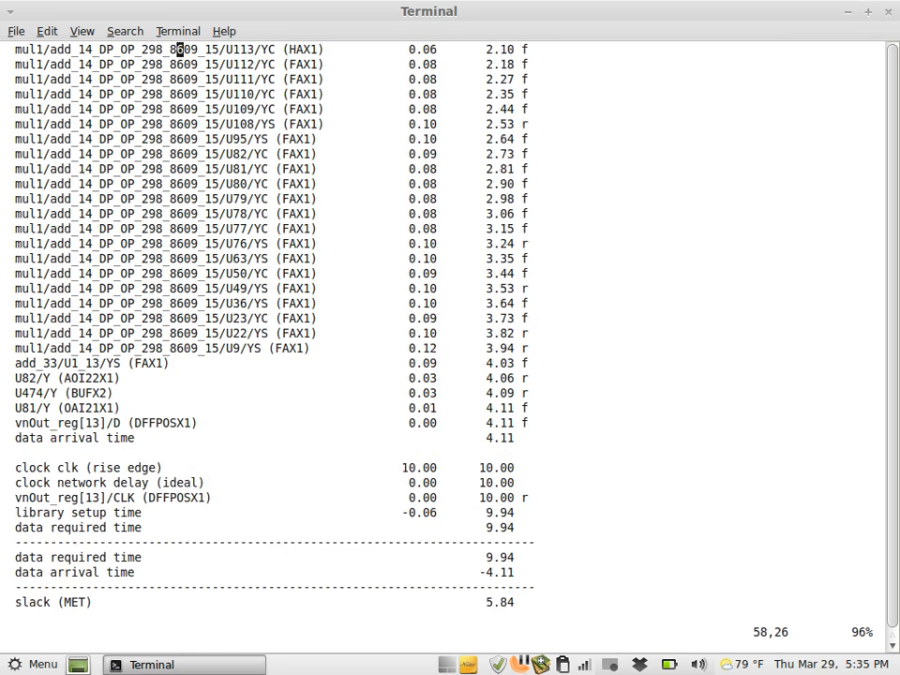
key("Up")
key("Up")
key("Up")
key("Up")
key("Up")
key("Up")
key("Up")
key("Up")
key("Up")
key("Up")
key("Up")
key("Up")
key("Up")
key("Up")
key("Up")
key("Up")
key("Up")
key("Up")
key("Up")
key("Up")
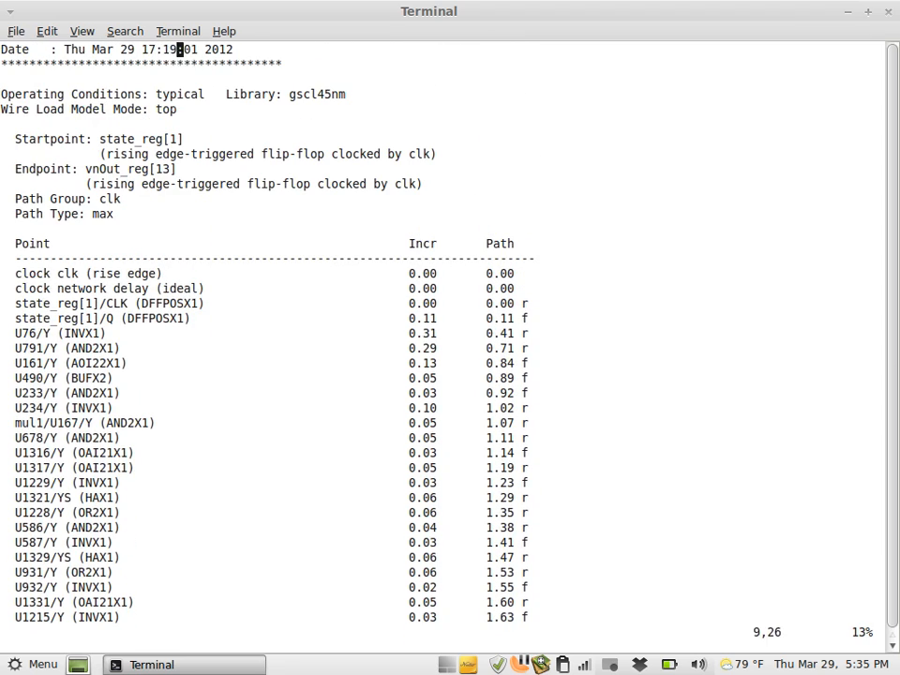
Read through the timing path's cell delays down to the slack line at the end of timing.rep, then quit vi.
key("Down")
key("Down")
key("Down")
key("Down")
key("Down")
key("Down")
key("Down")
key("Down")
key("Down")
key("Down")
key("Down")
key("Down")
key("Down")
key("Down")
key("Down")
key("Down")
key("Down")
key("Down")
key("Down")
key("Down")
key("Down")
key("Down")
key("Down")
key("Down")
key("Down")
key("Down")
key("Down")
key("Down")
key("Down")
key("Down")
key("Down")
key("Down")
key("Down")
key("Down")
key("Down")
key("Down")
key("Down")
key("Down")
key("Down")
key("Down")
key("Down")
key("Down")
key("Down")
key("Down")
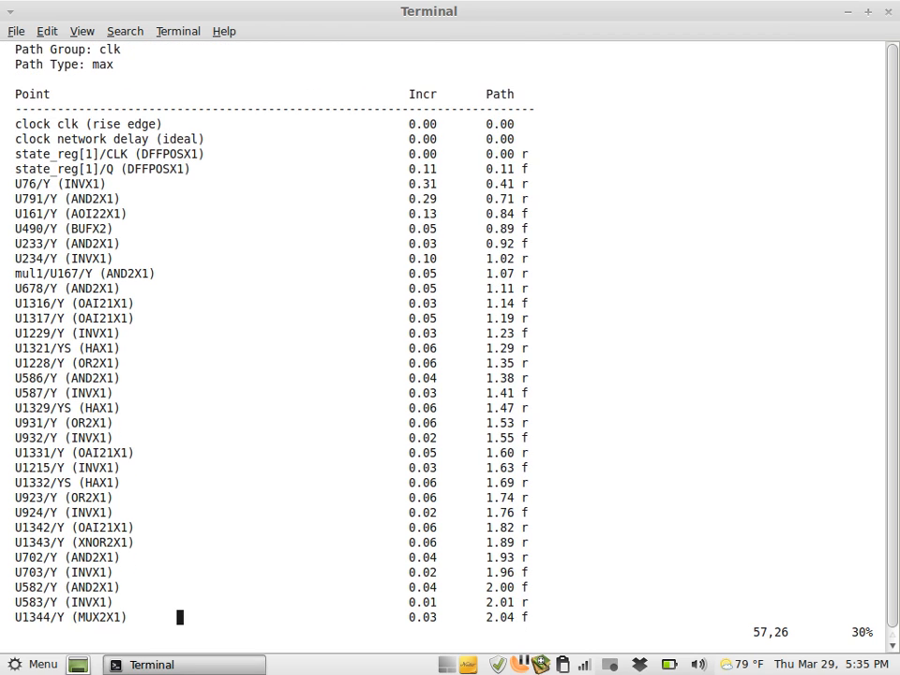
key("Down")
key("Down")
key("Down")
key("Down")
key("Down")
key("Down")
key("Down")
key("Down")
key("Down")
key("Down")
key("Down")
key("Down")
key("Down")
key("Down")
key("Down")
key("Down")
key("Down")
key("Down")
key("Down")
key("Down")
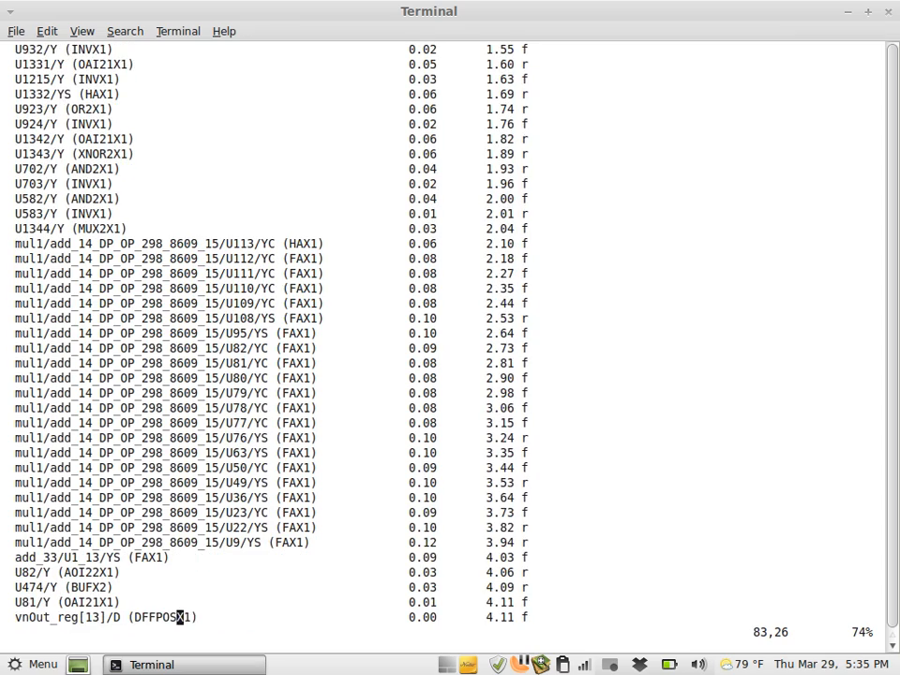
key("Down")
key("Down")
key("Down")
key("Down")
key("Down")
key("Down")
key("Down")
key("Down")
key("Down")
key("Down")
key("Down")
key("Down")
key("Down")
key("Down")
key("Down")
key("Up")
key("Up")
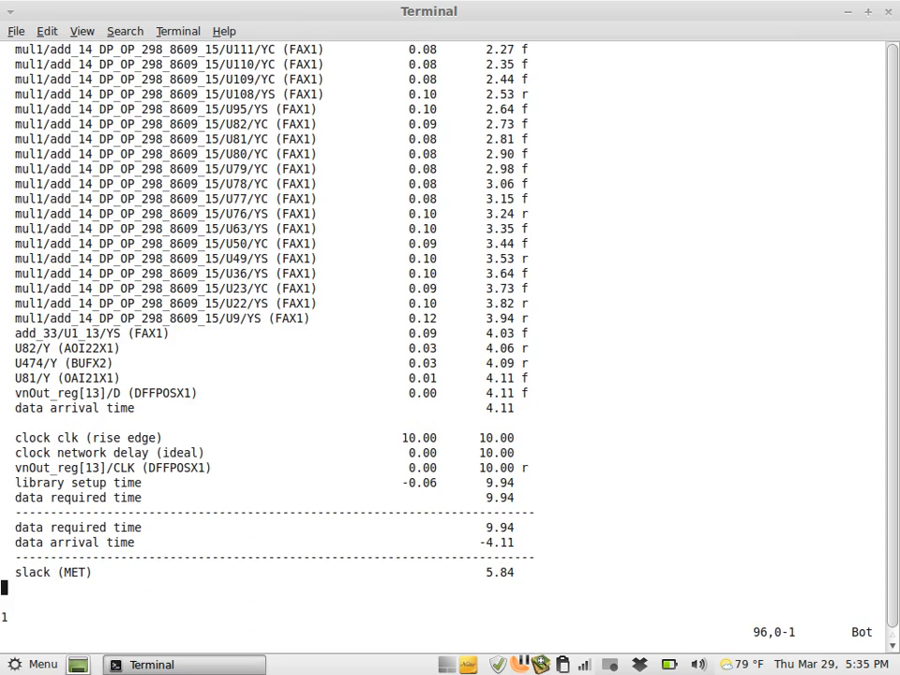
key("Up")
key("Up")
type(":")
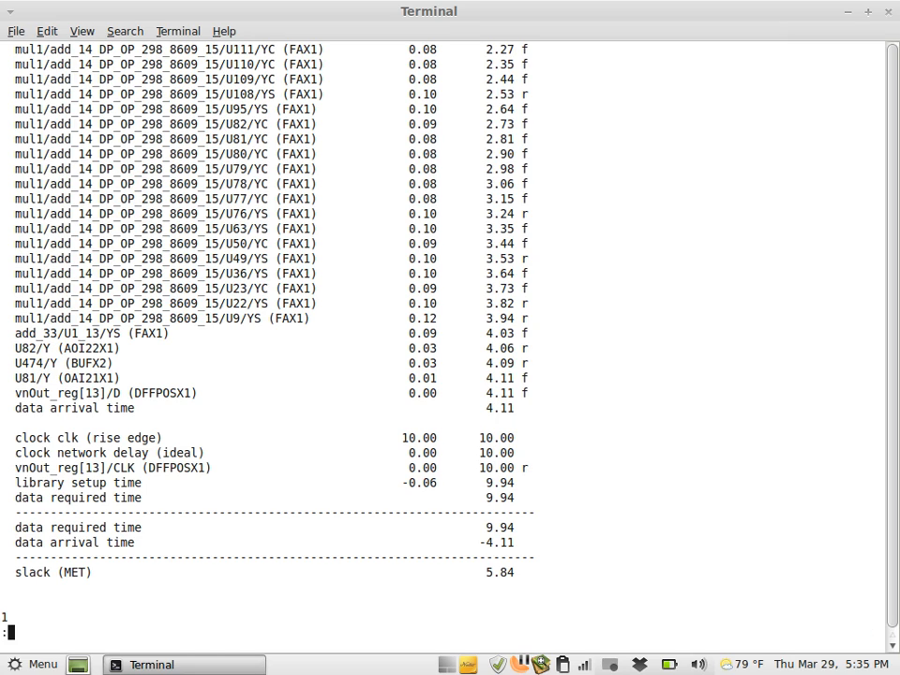
type("q")
key("Return")
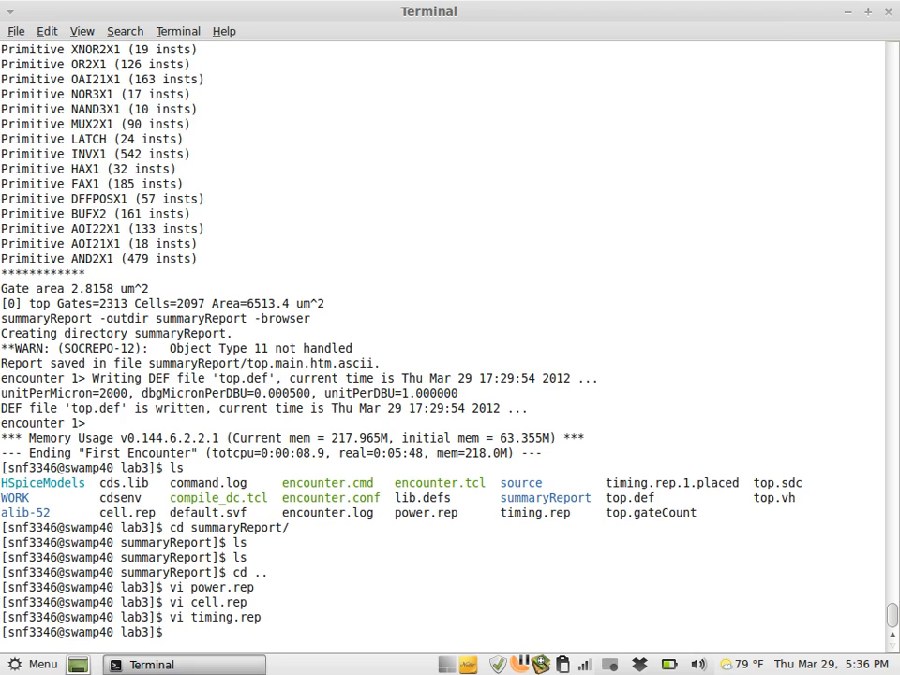
Launch Virtuoso as a background process with "virtuoso &", then reposition and enlarge its log window.
type("virtuoso &")
key("Return")
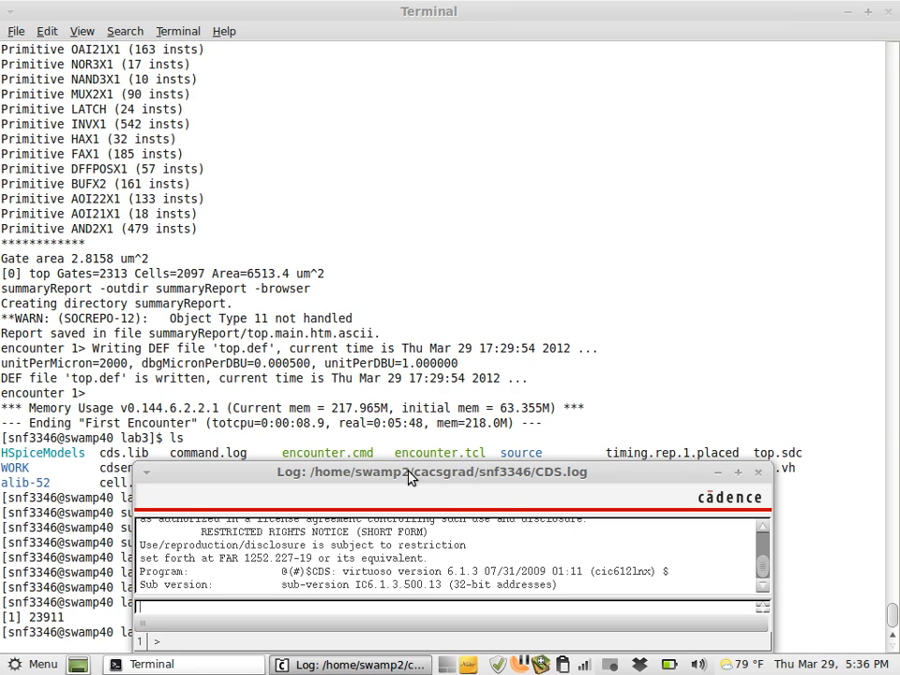
left_click_drag(408, 478, 284, 78)
left_click_drag(653, 258, 860, 564)
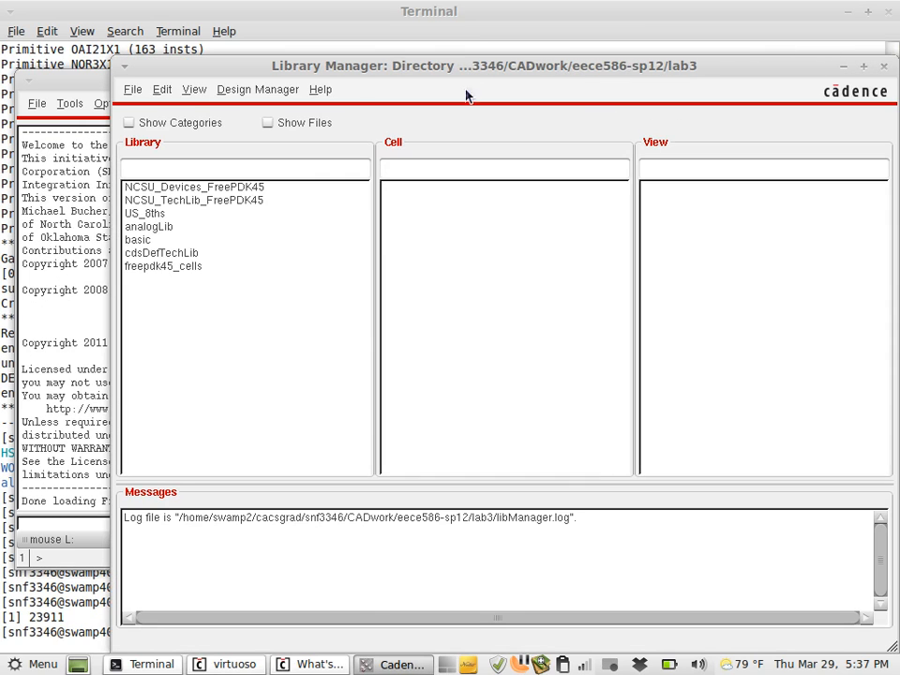
Create a new library named lab3 in the lab3 directory from the Library Manager.
left_click(130, 91)
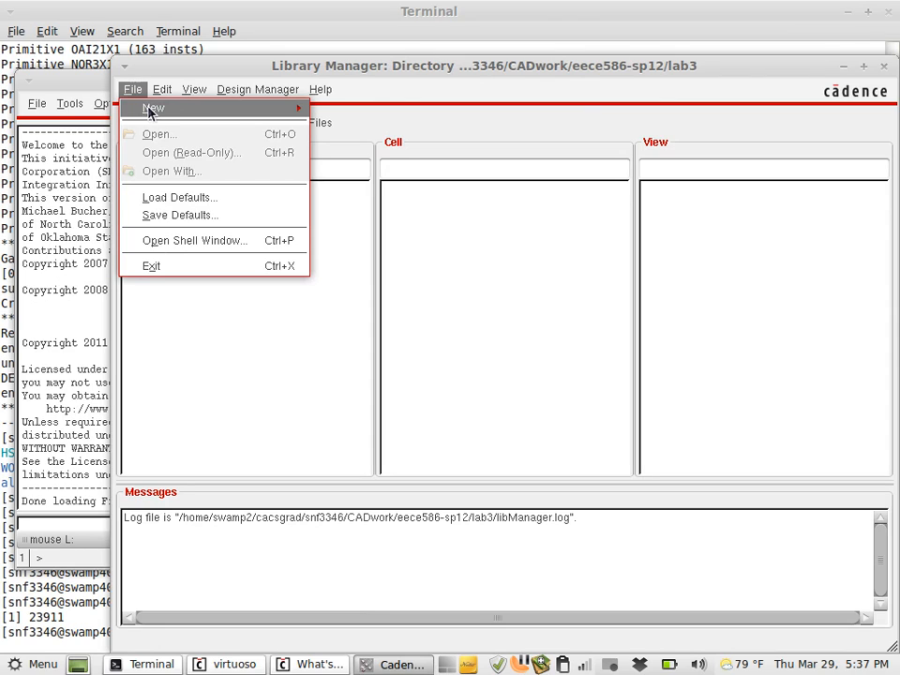
mouse_move(296, 115)
left_click(324, 111)
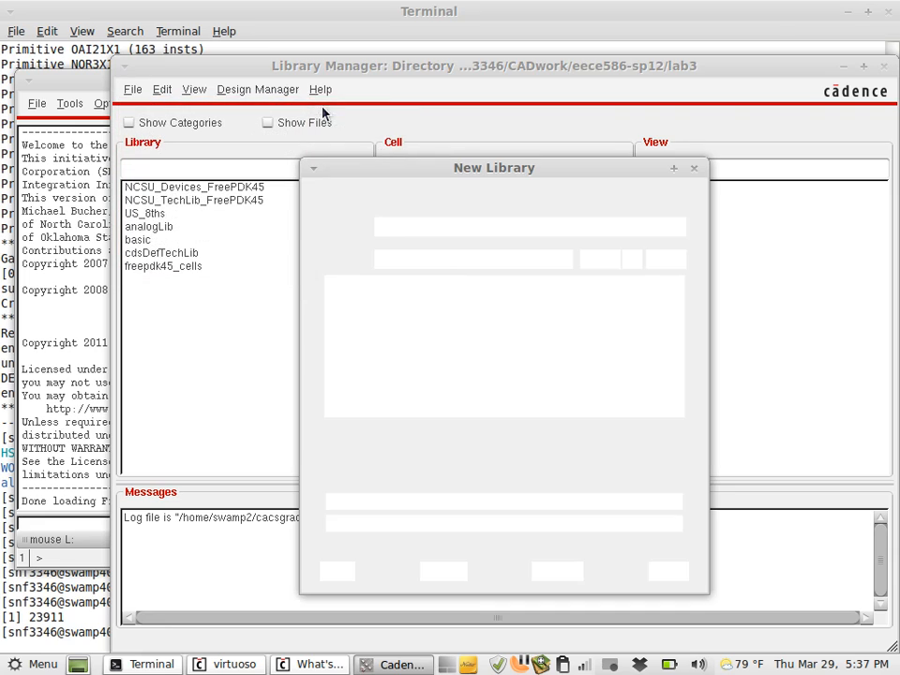
left_click(447, 227)
type("lab3")
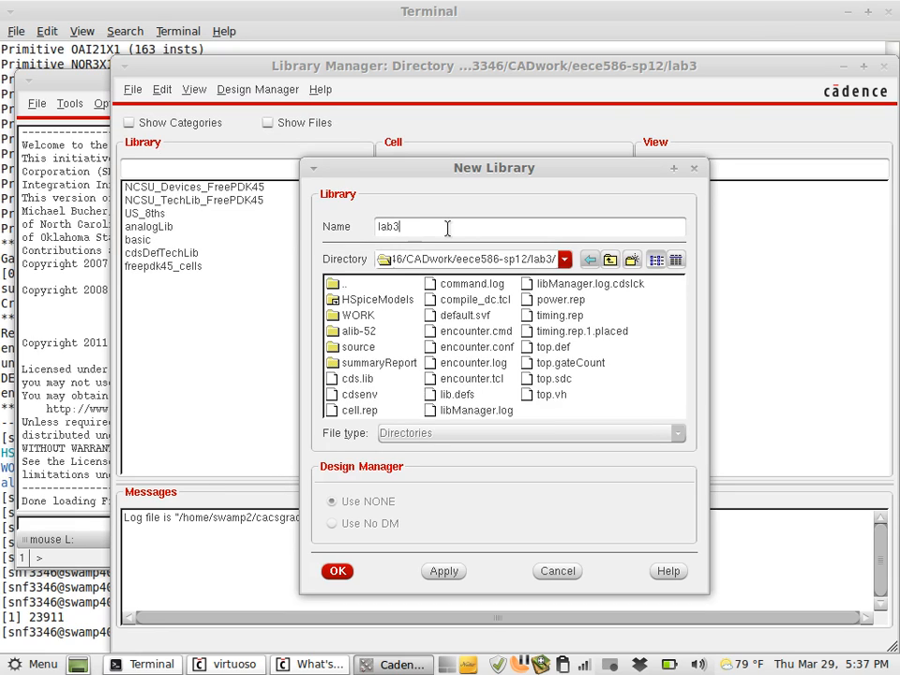
left_click(335, 569)
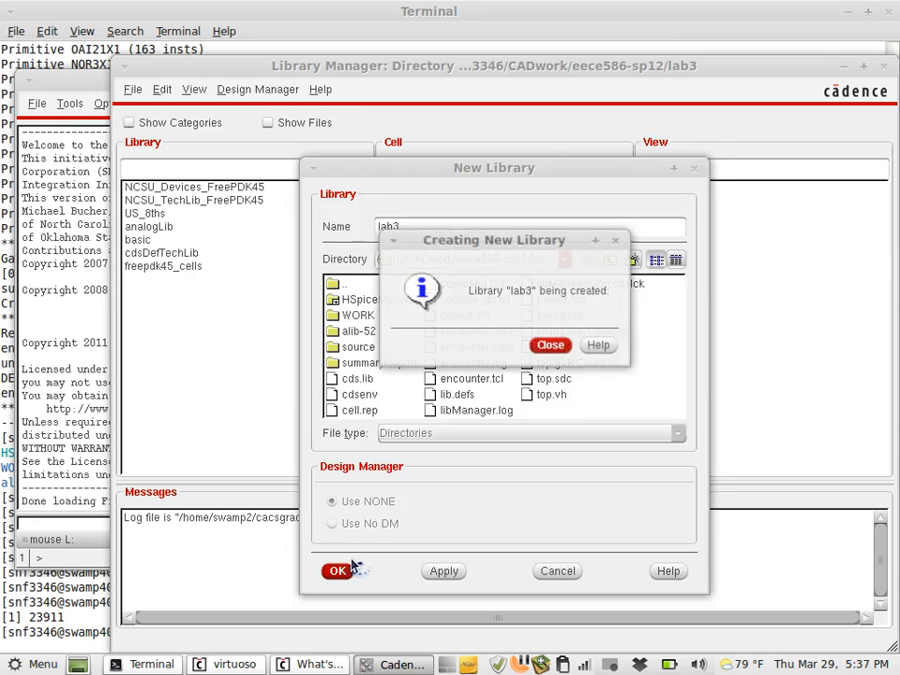
Attach the lab3 library to the existing technology library NCSU_TechLib_FreePDK45.
left_click(525, 143)
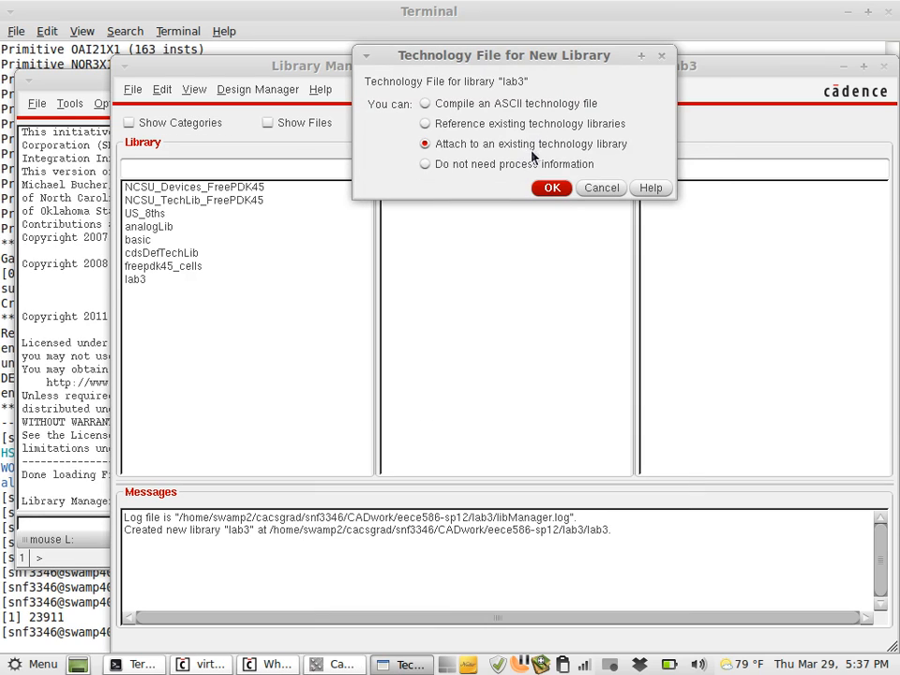
left_click(552, 187)
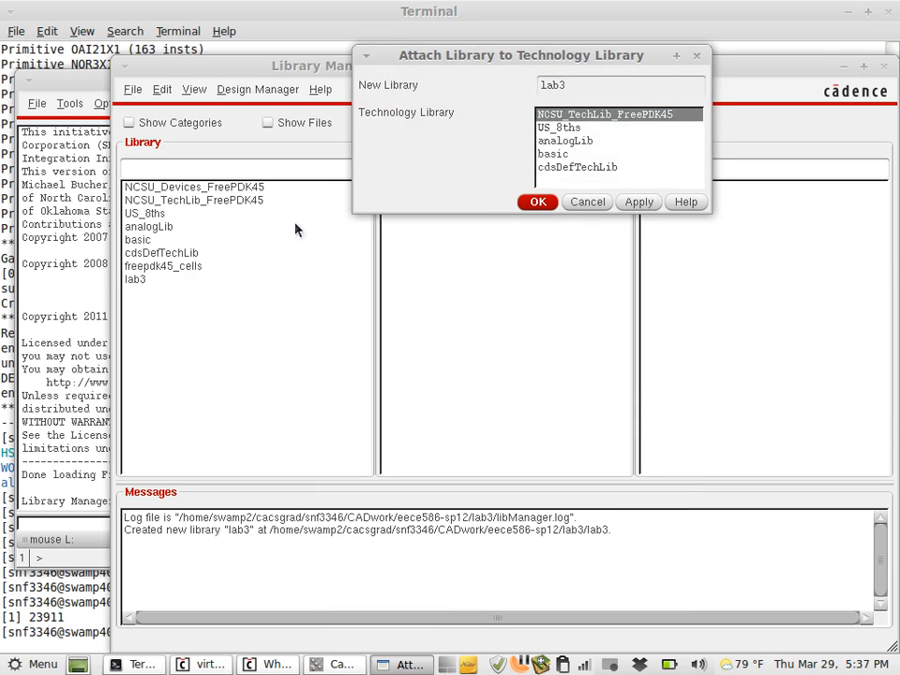
left_click(544, 206)
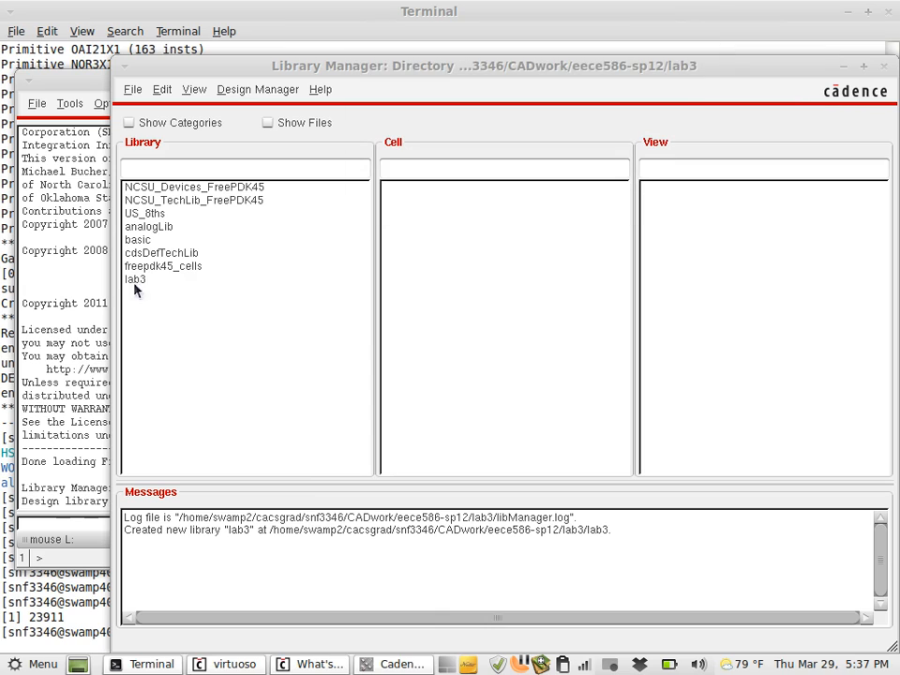
Close the What's New window and keep the Library Manager in view.
left_click(316, 664)
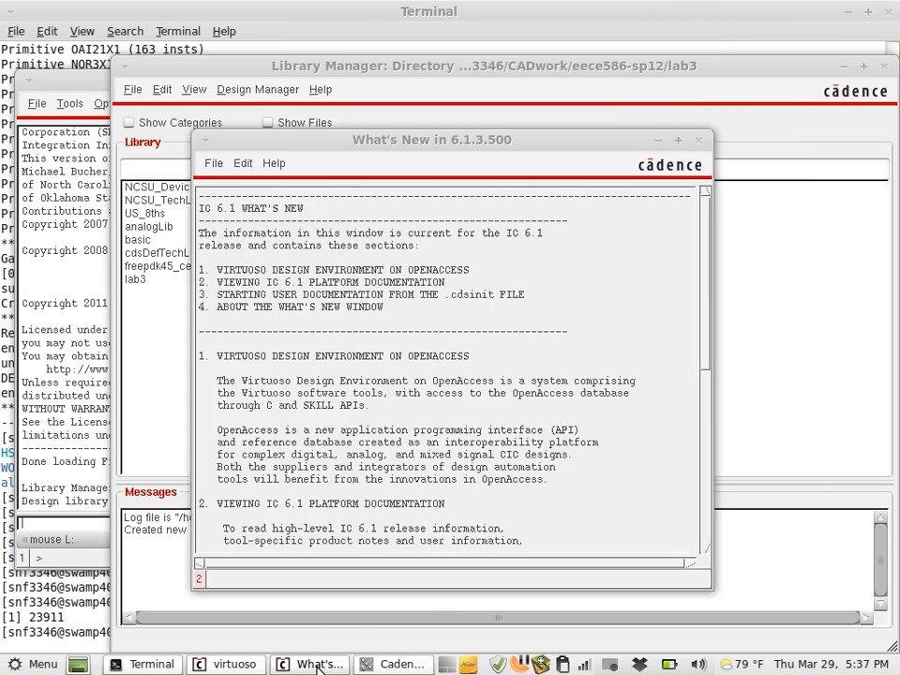
left_click(698, 142)
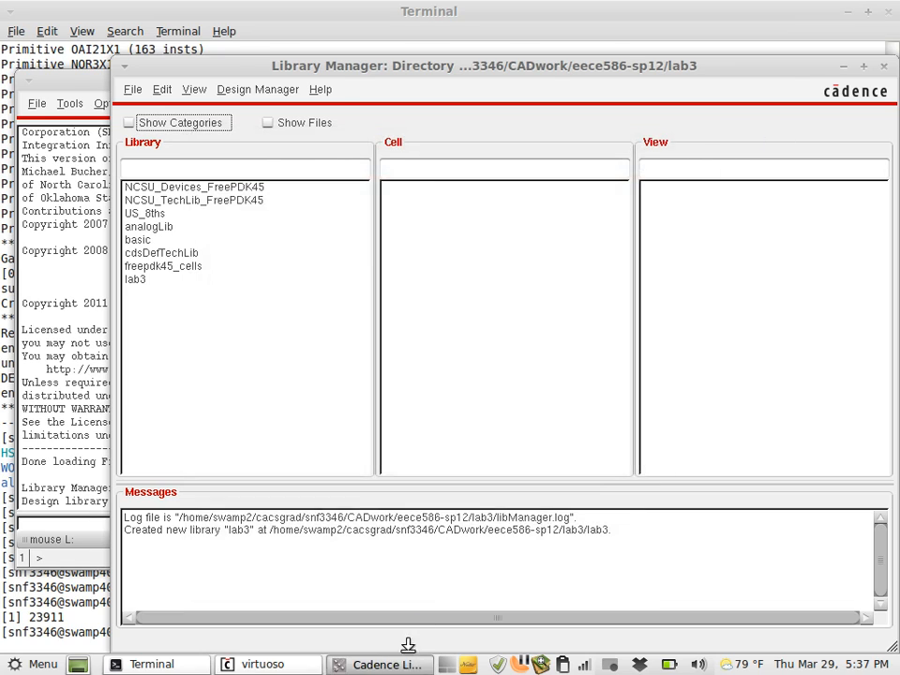
left_click(398, 664)
left_click(398, 664)
Start a DEF import from the Virtuoso log window and choose top.def in the lab3 directory as the input file.
left_click(241, 664)
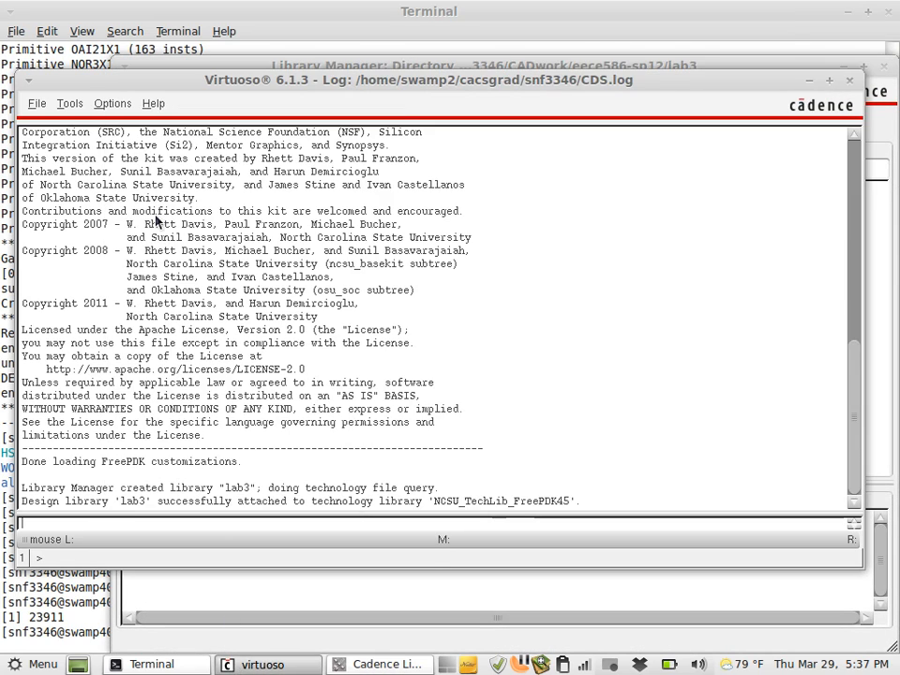
left_click(37, 104)
mouse_move(104, 167)
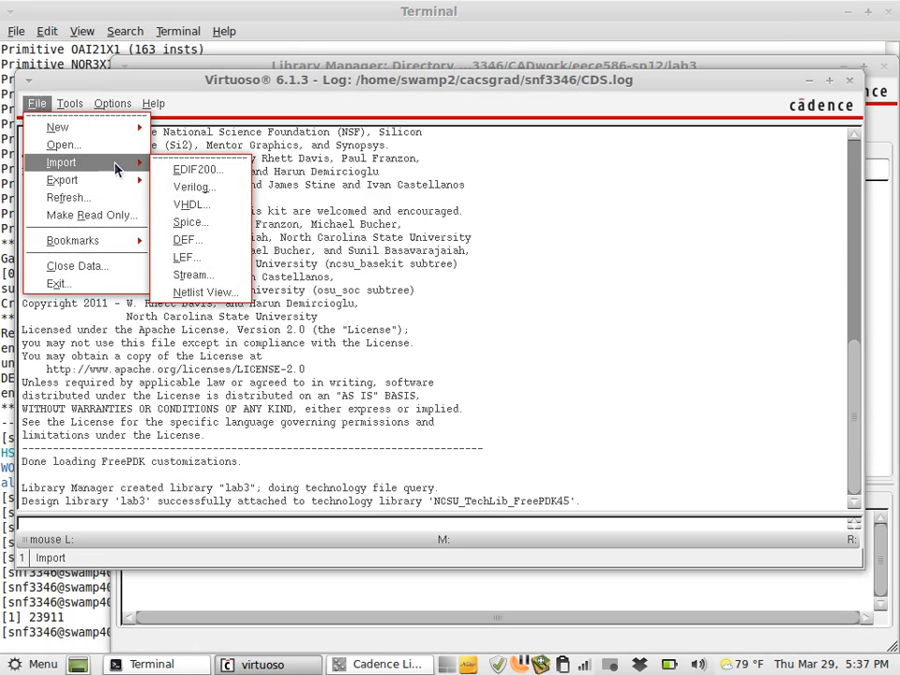
left_click(213, 239)
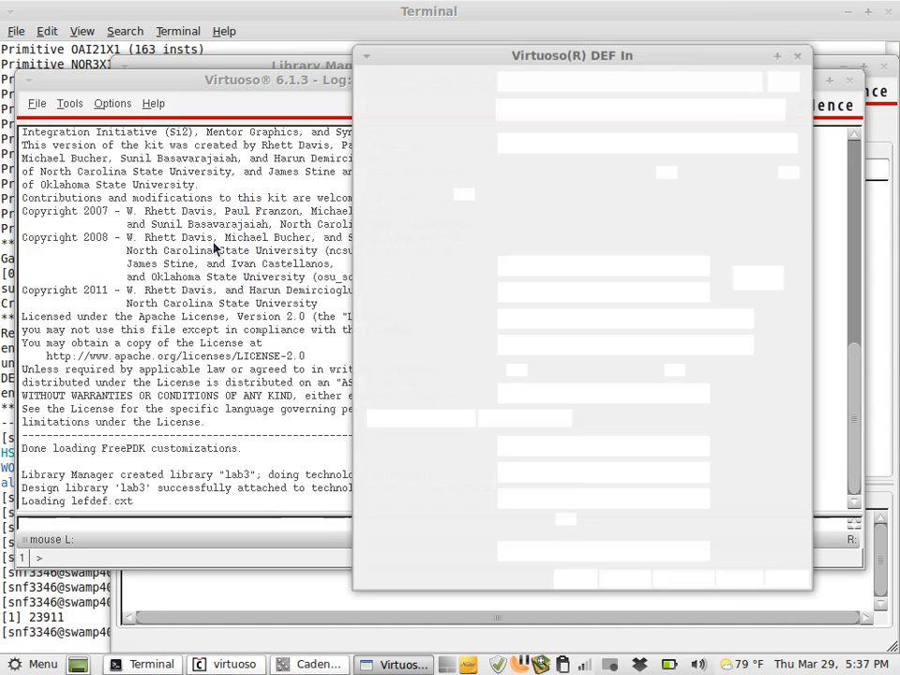
left_click(782, 83)
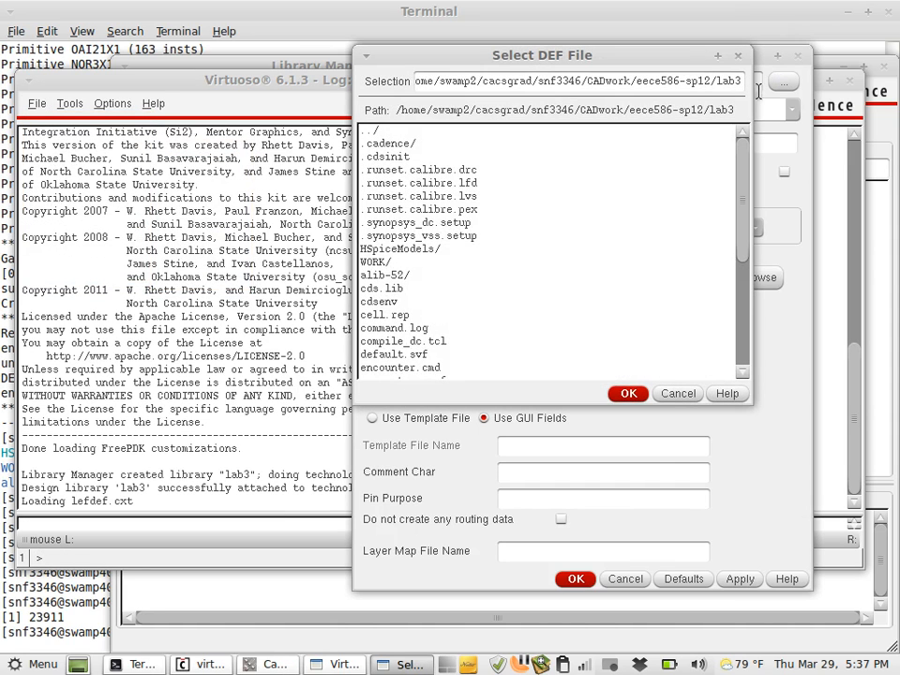
scroll(532, 280, "down", 5)
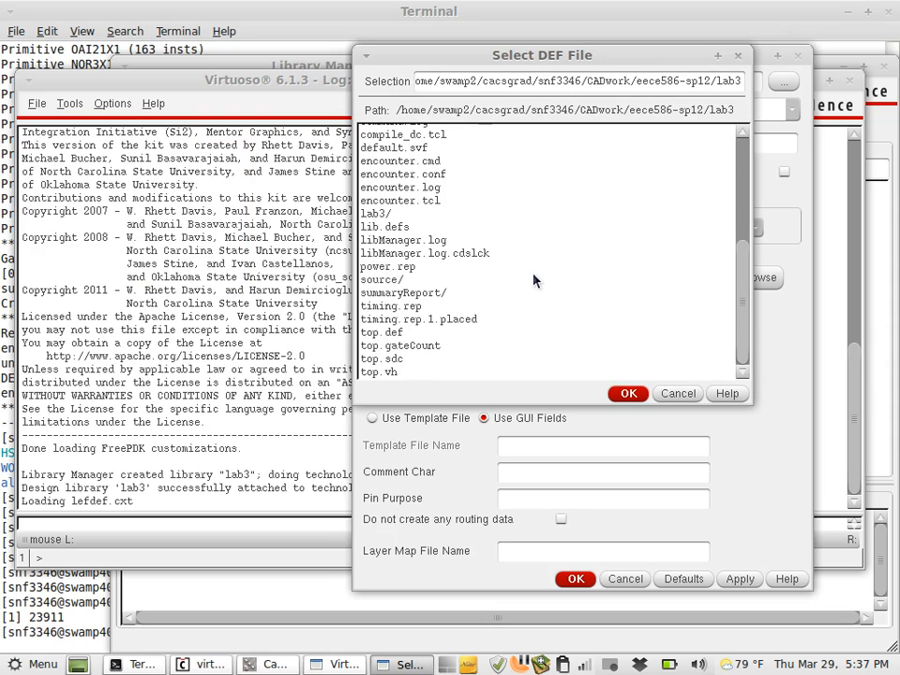
left_click(562, 333)
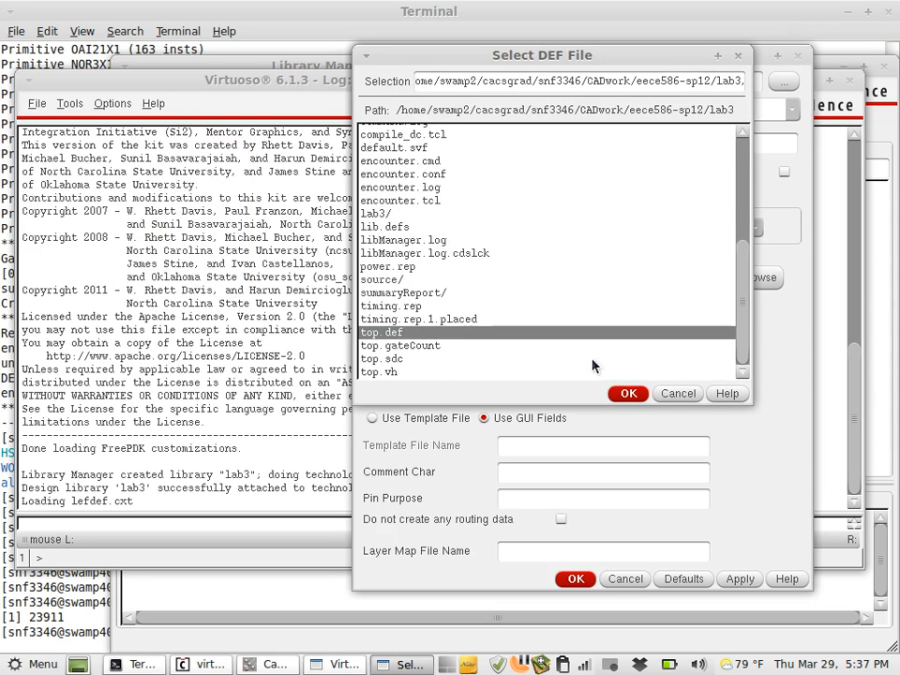
left_click(626, 392)
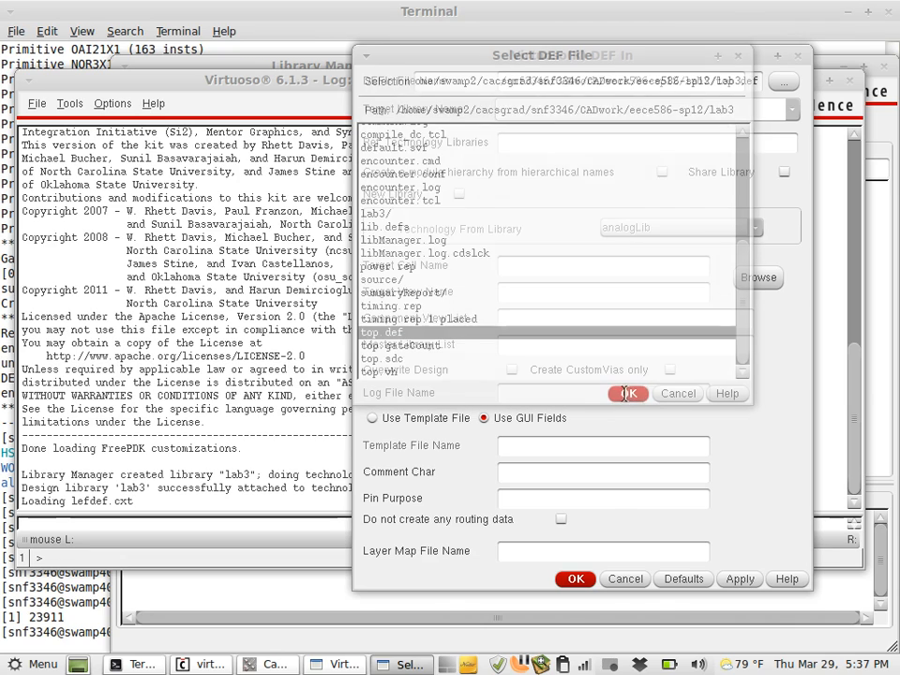
Set the DEF import's target library to lab3 and its reference technology libraries to NCSU_TechLib_FreePDK45 analogLib freepdk45_cells.
left_click(547, 107)
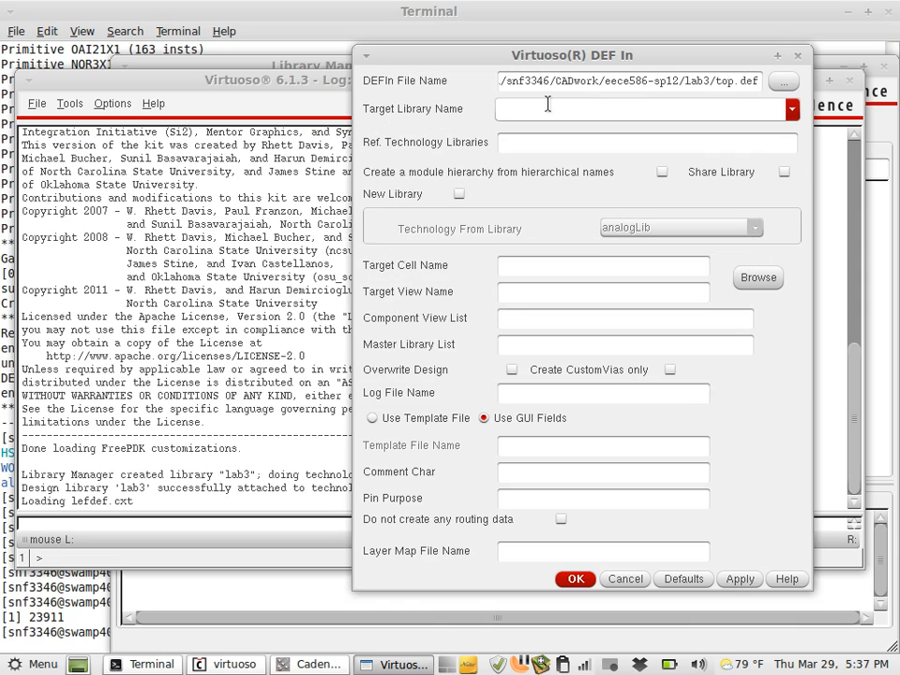
type("lab3")
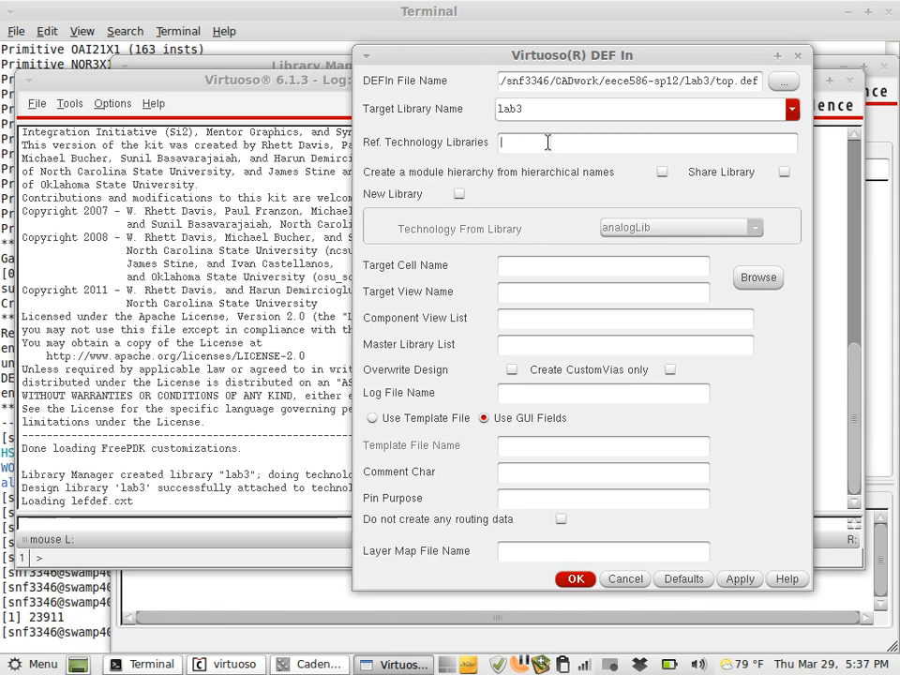
left_click(548, 143)
left_click(288, 664)
left_click(401, 665)
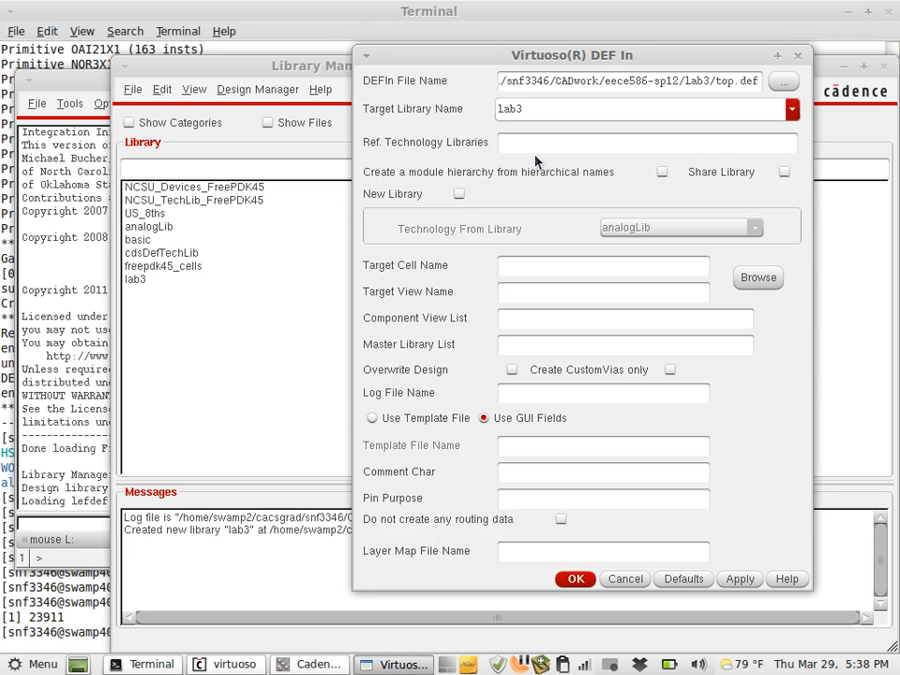
type("NCSU_TechLib_FreePDK")
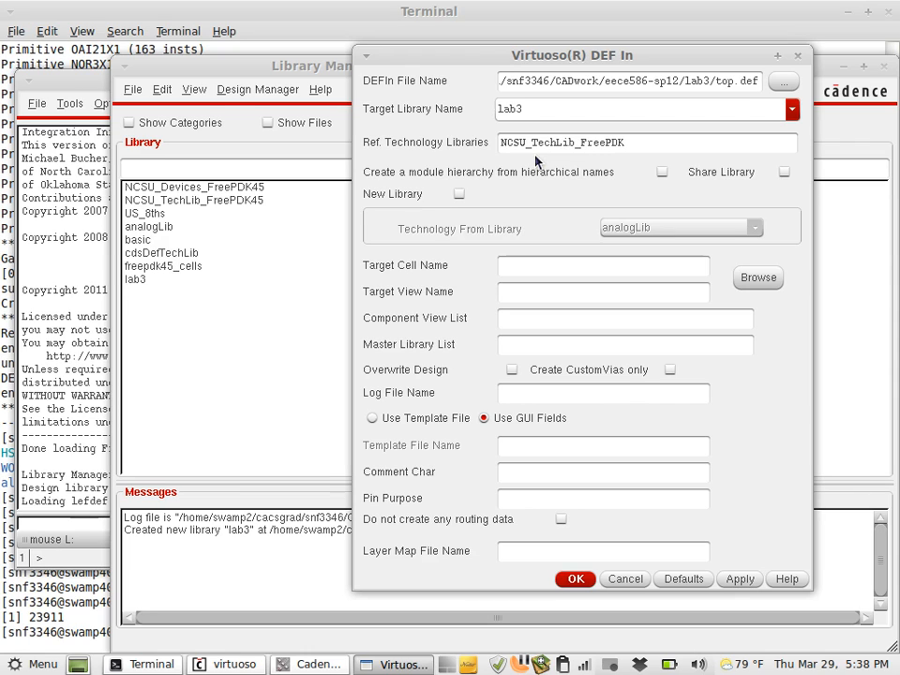
type("45")
type("analog")
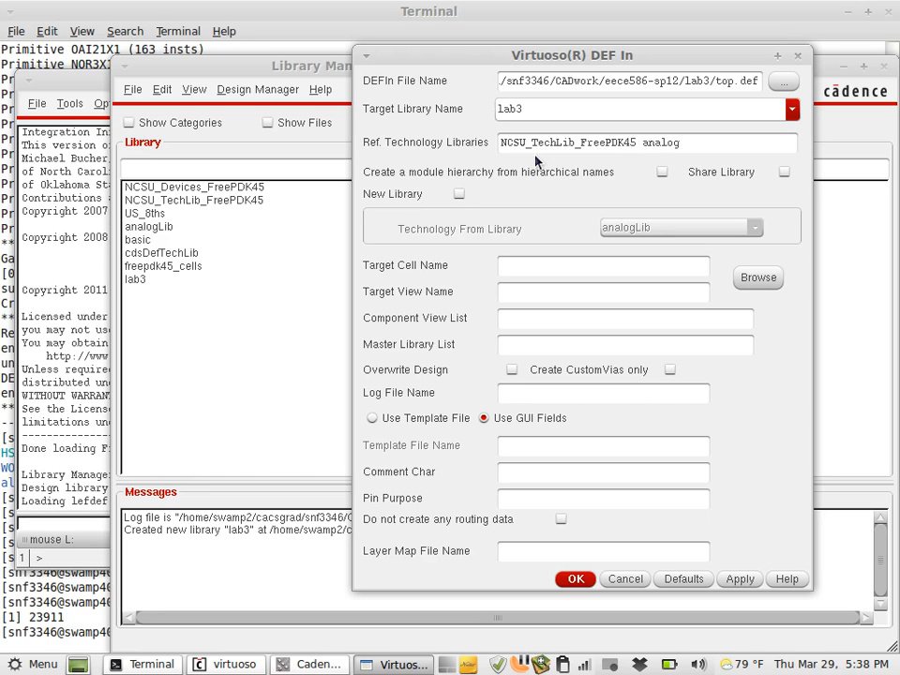
type("Lib")
type("freepdk45_cells")
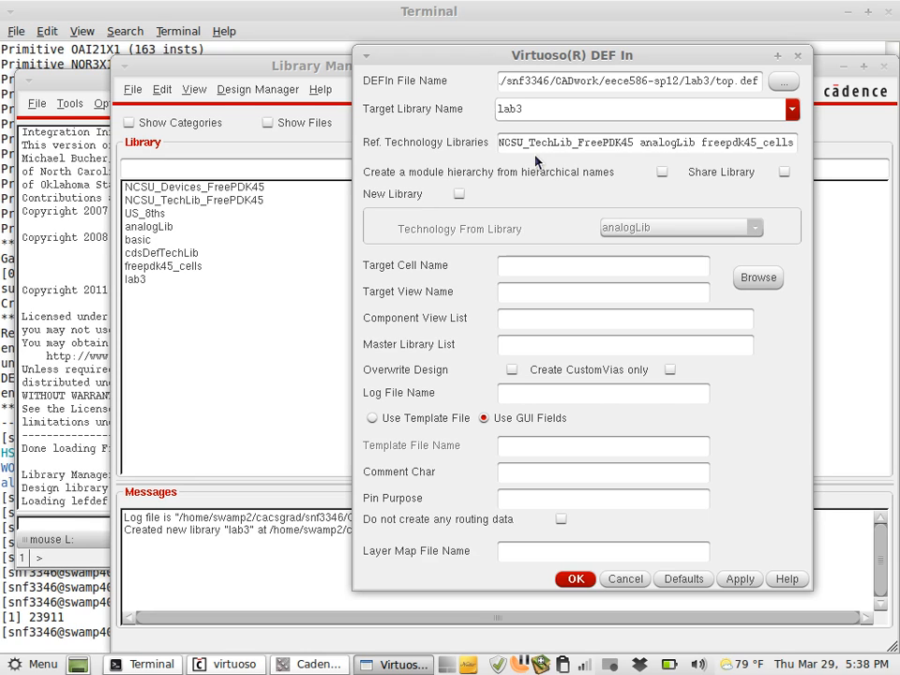
Set the target cell to top and the target view to layout, and try to run the DEF import.
left_click(518, 267)
type("top")
left_click(524, 293)
type("layout")
left_click(571, 581)
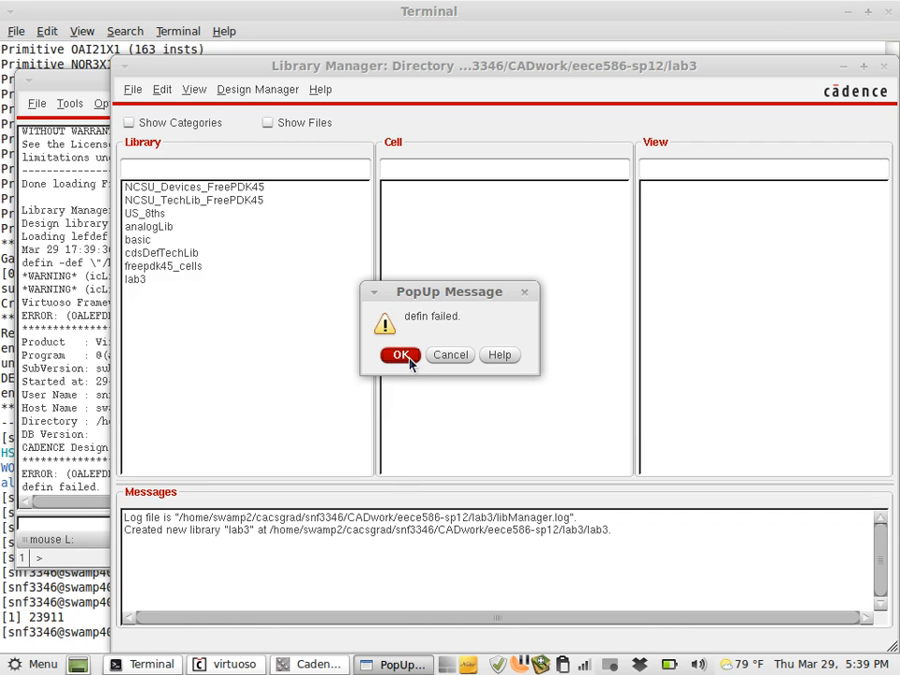
Dismiss the import message and examine the DEF import errors in the Virtuoso log.
left_click(402, 355)
left_click(47, 427)
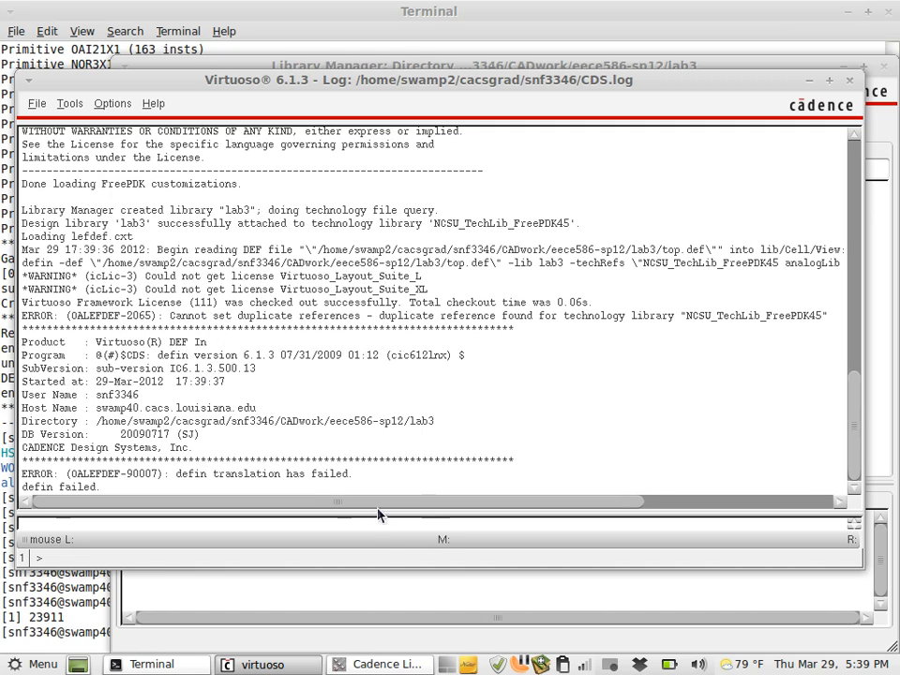
left_click_drag(388, 501, 363, 501)
Start another DEF import from the Virtuoso log window and set its target library to lab3-synthesis.
left_click(380, 665)
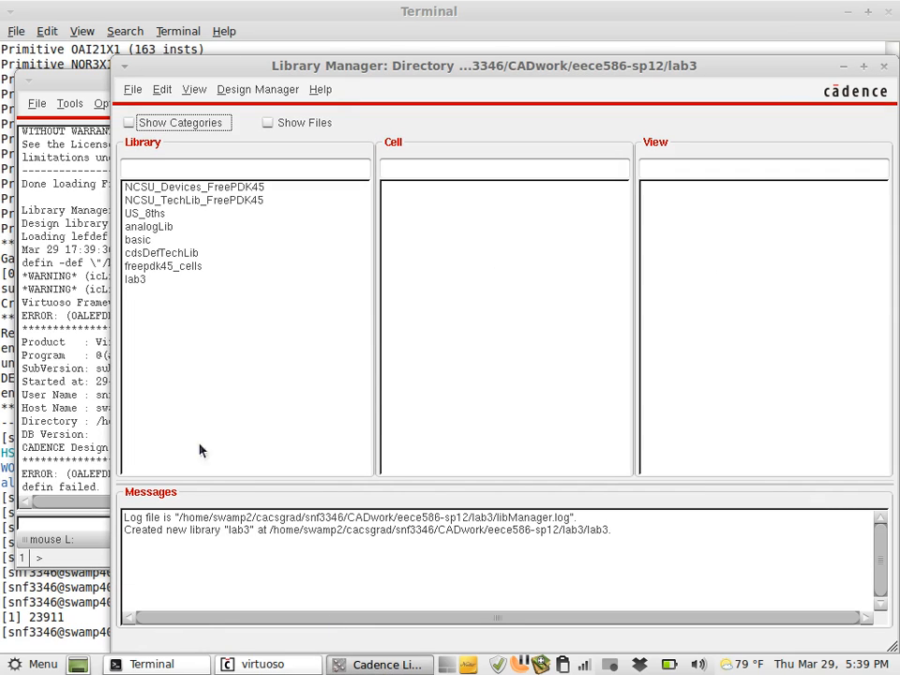
left_click(129, 89)
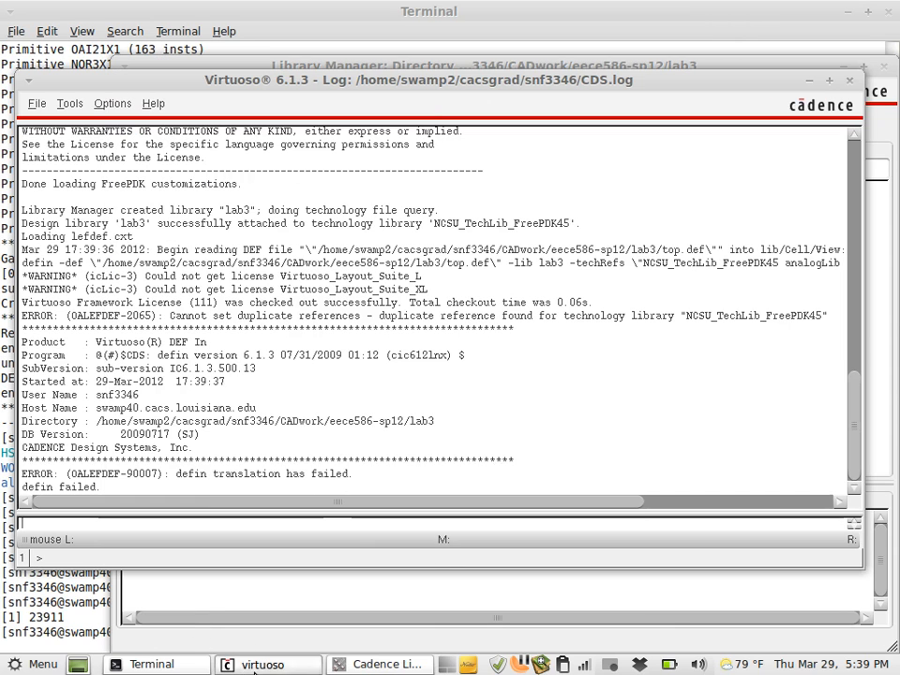
left_click(37, 103)
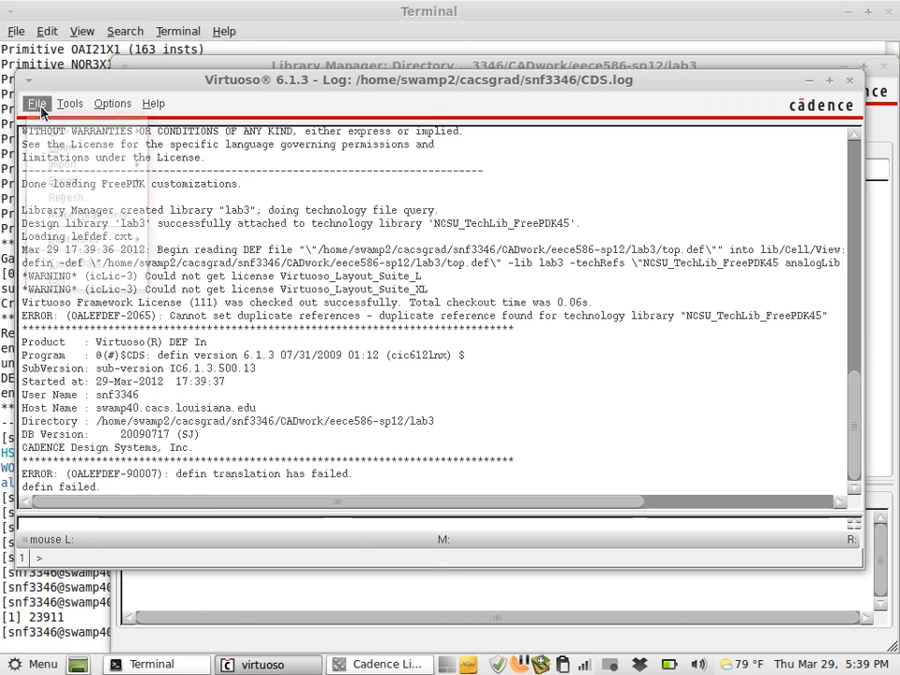
mouse_move(97, 164)
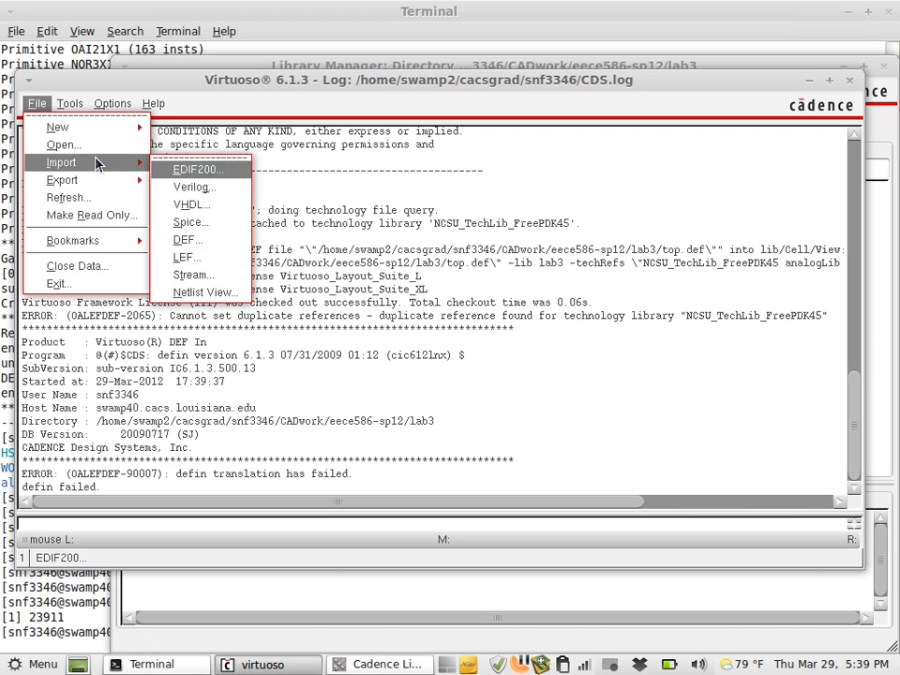
left_click(188, 239)
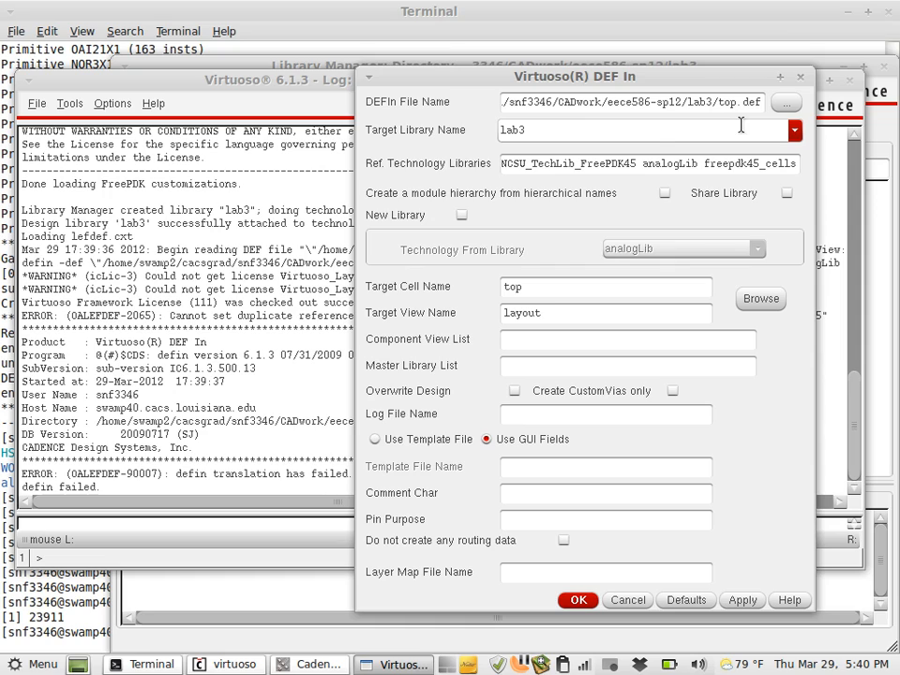
left_click(675, 135)
key("BackSpace")
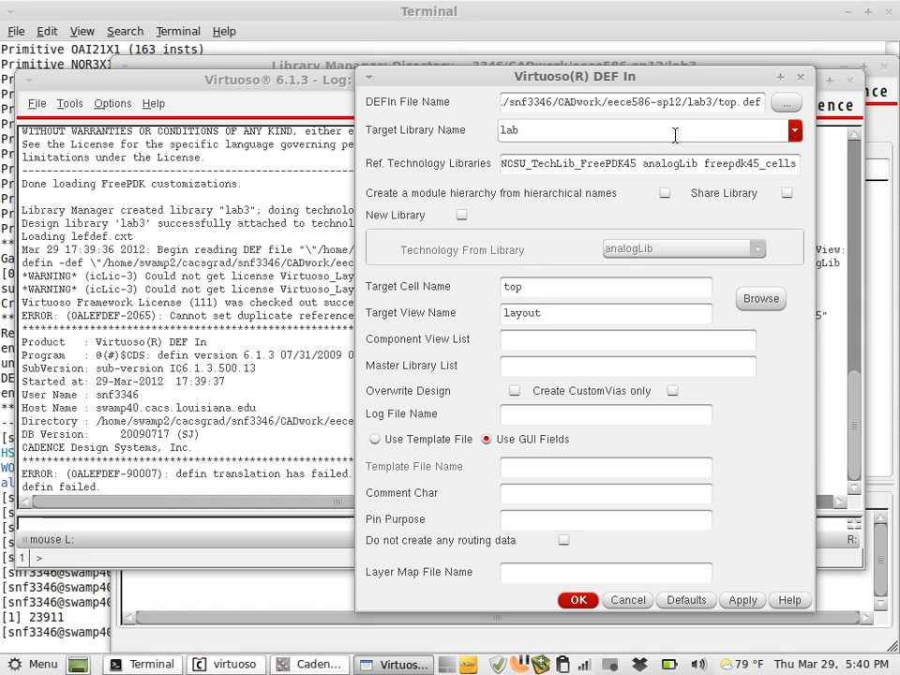
type("3-synthesis")
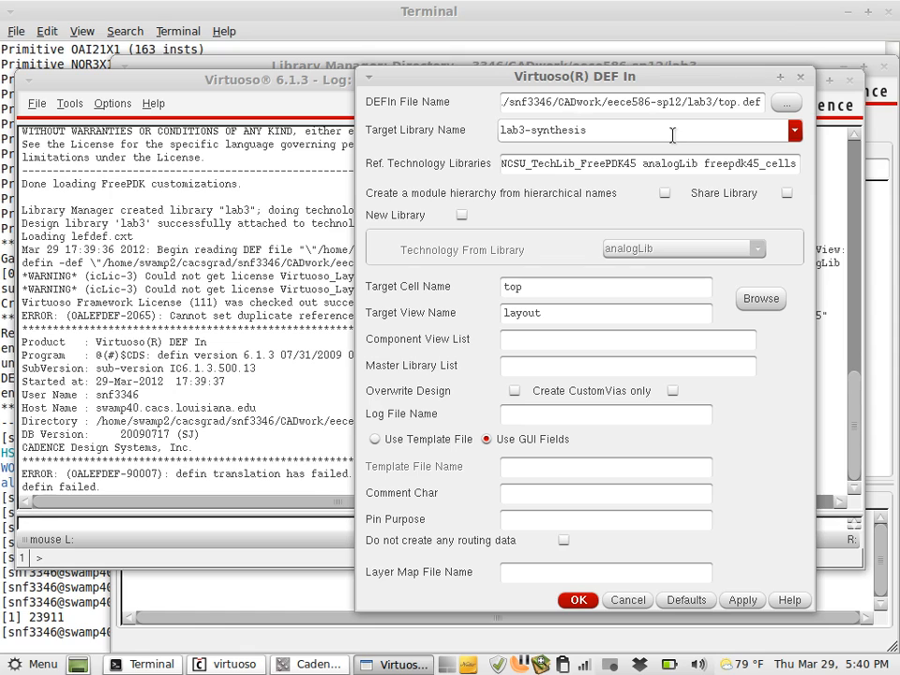
Make the DEF import create a new library that takes its technology from NCSU_TechLib_FreePDK45.
left_click(461, 216)
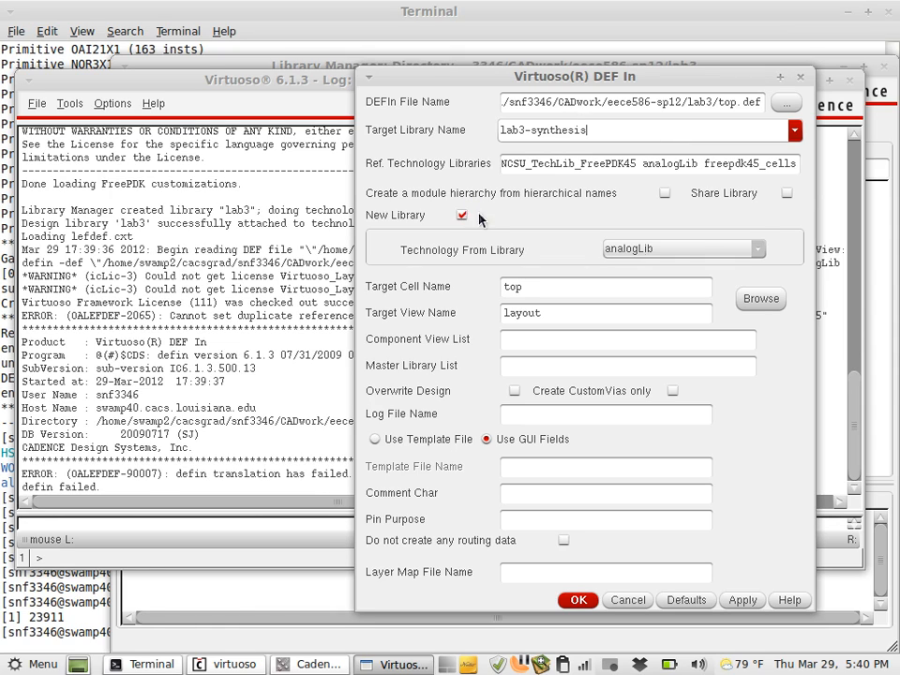
left_click(646, 249)
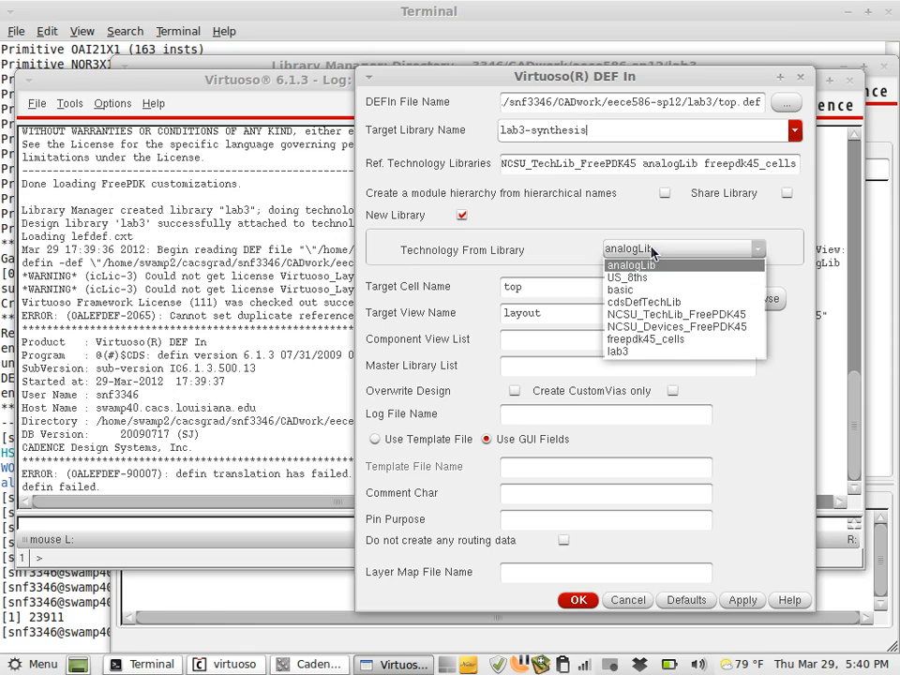
left_click(707, 328)
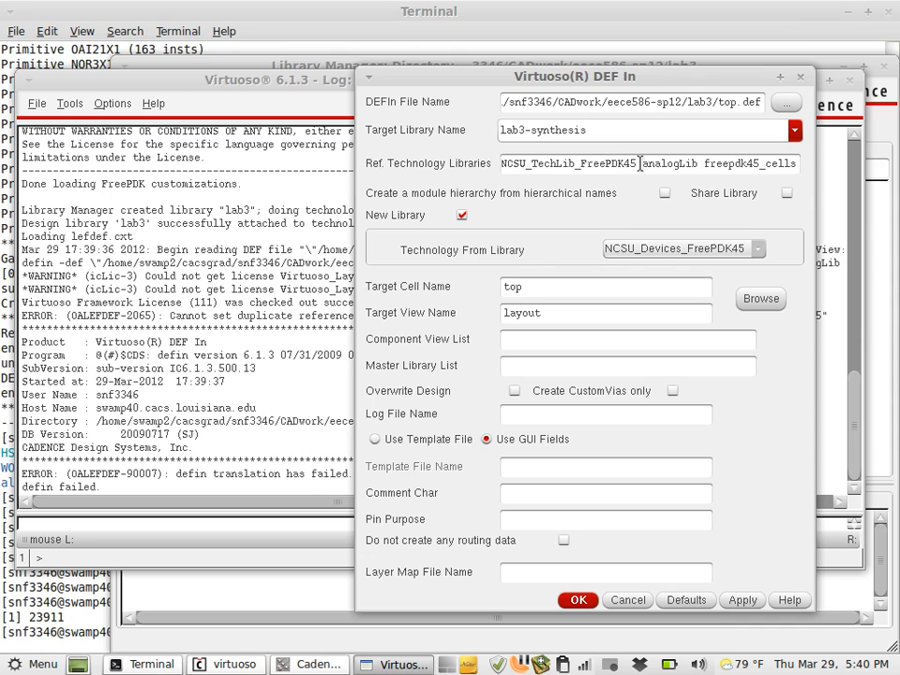
left_click(679, 248)
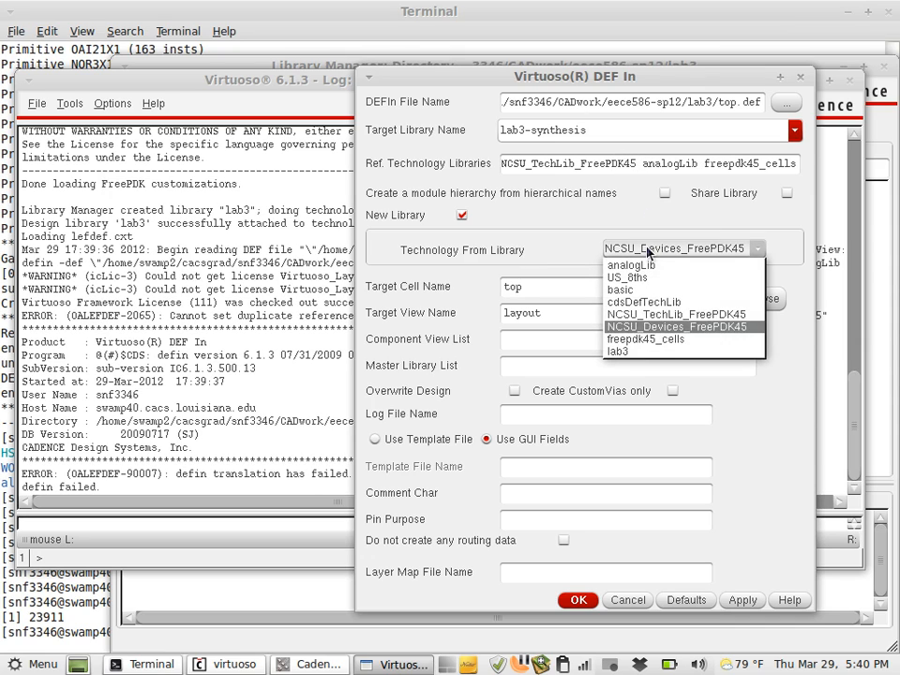
left_click(669, 315)
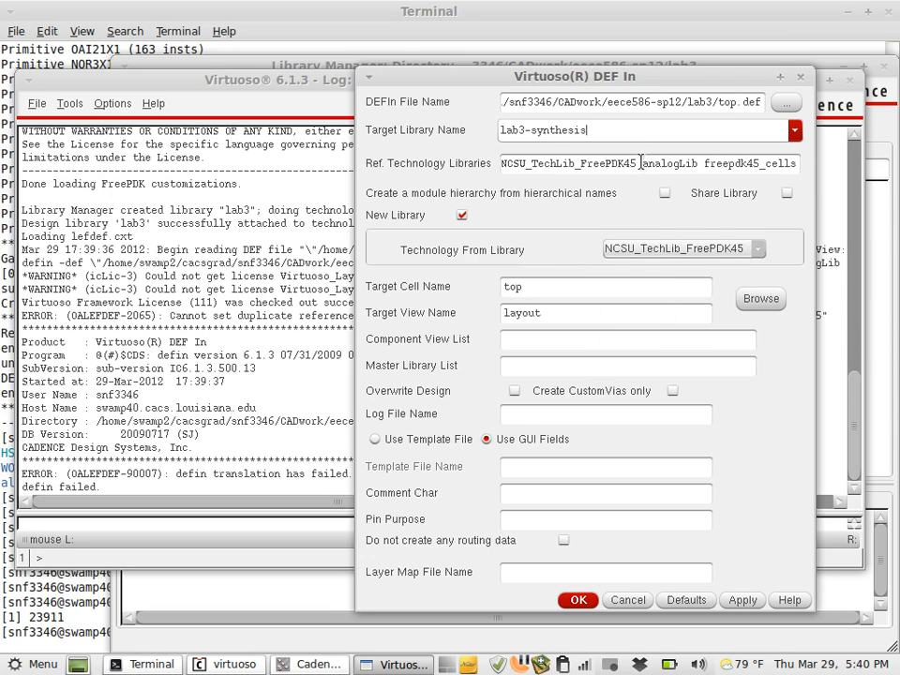
Remove NCSU_TechLib_FreePDK45 from the reference technology libraries, run the DEF import and dismiss its completion message.
left_click_drag(641, 163, 461, 167)
key("BackSpace")
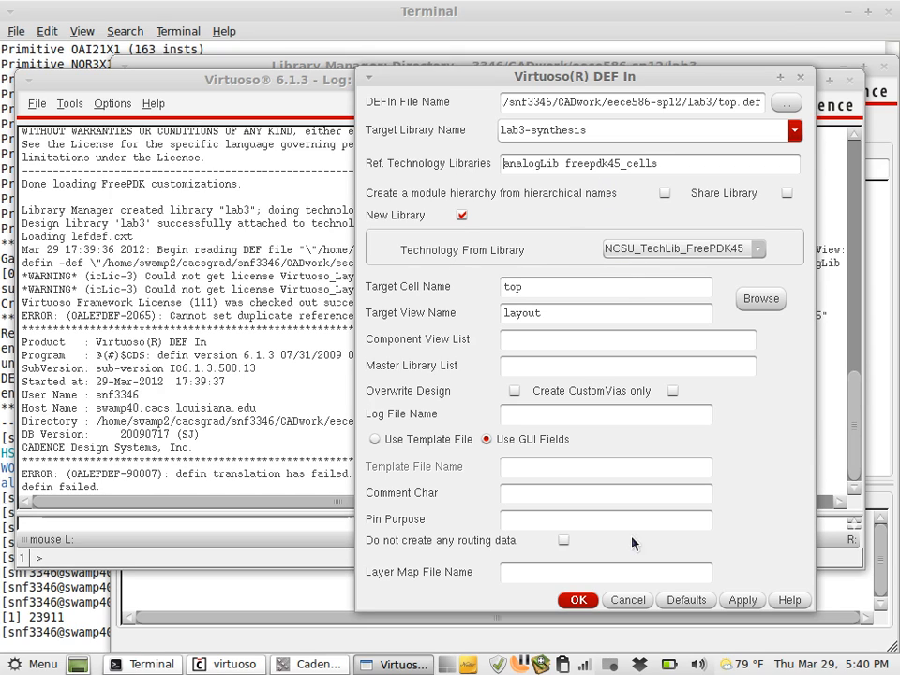
left_click(578, 601)
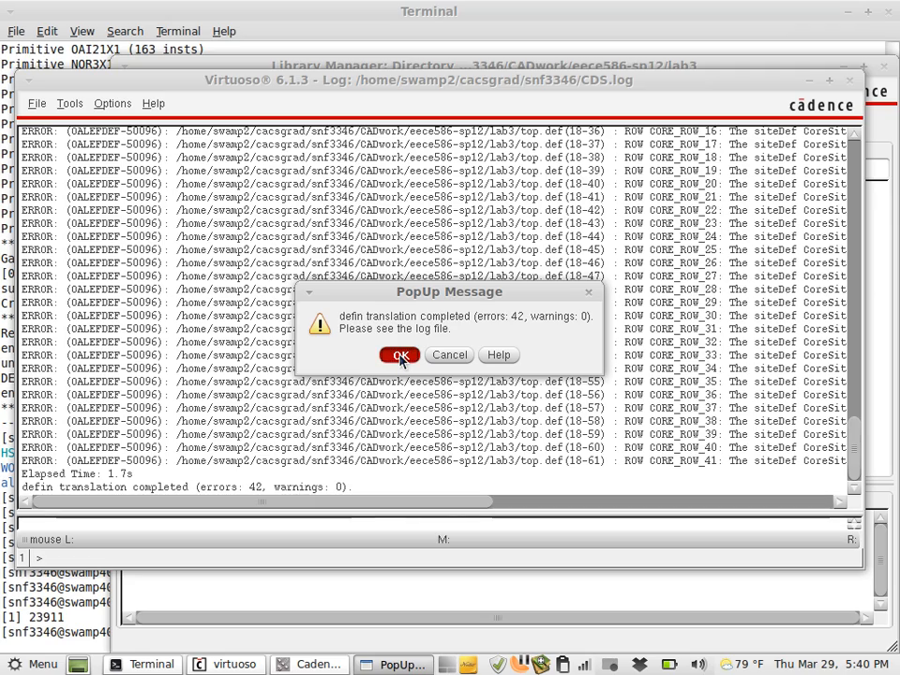
left_click(400, 355)
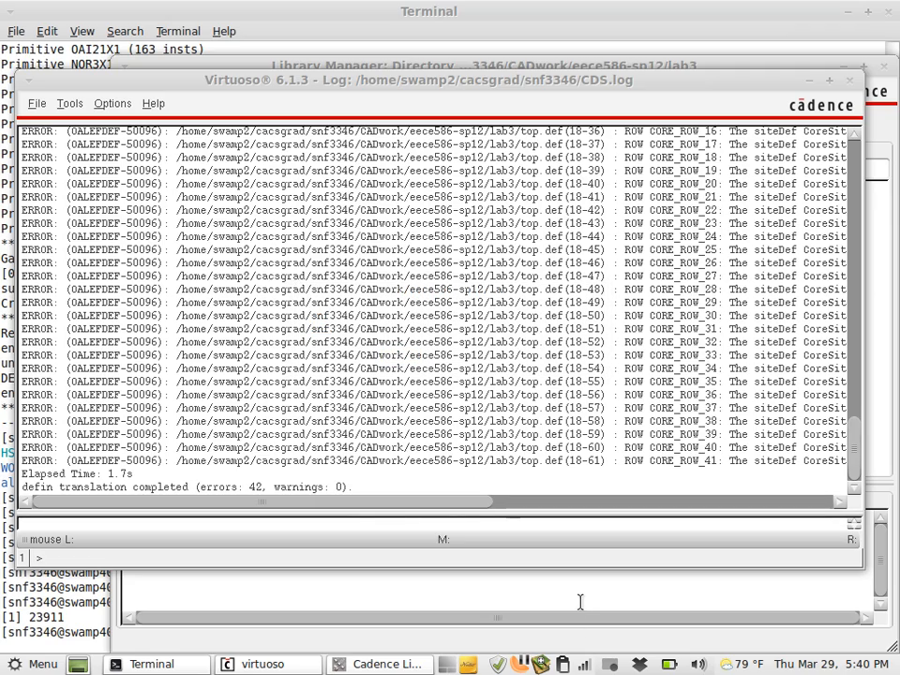
left_click_drag(487, 506, 453, 509)
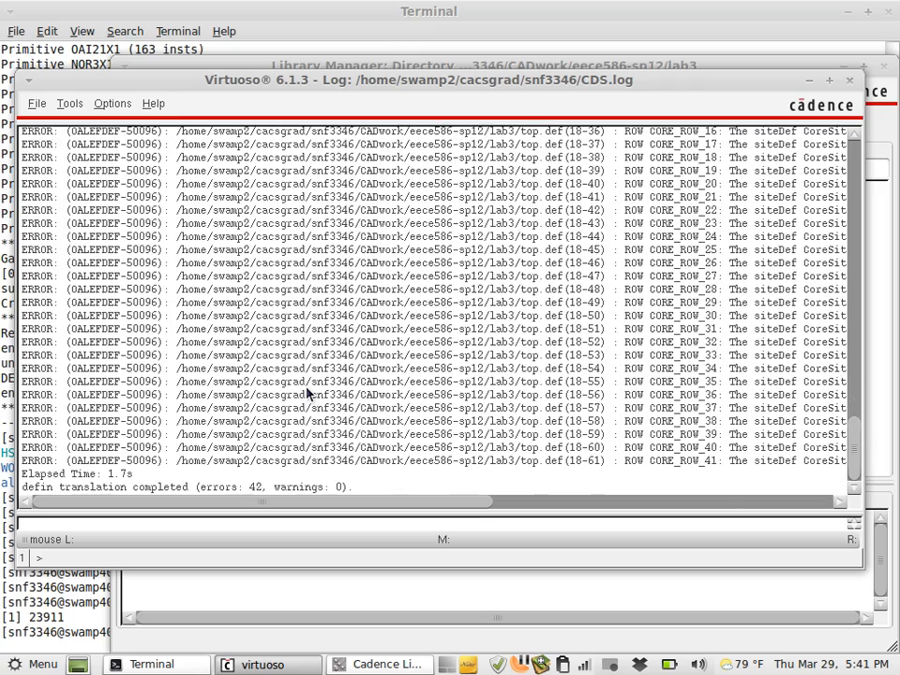
left_click_drag(418, 504, 209, 488)
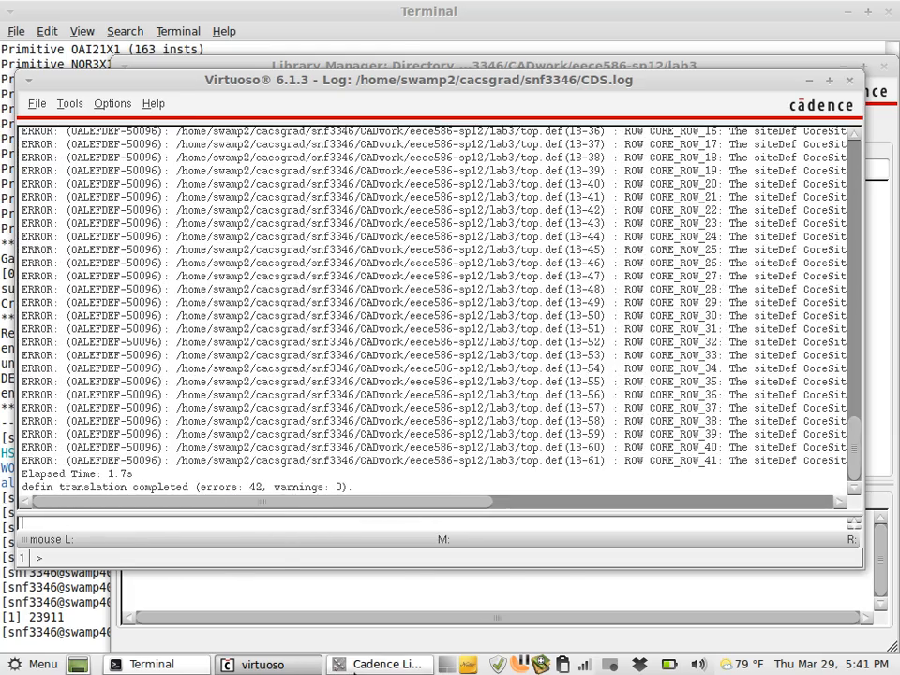
Open the layout view of cell top in the lab3-synthesis library and close the What's New window.
left_click(358, 665)
left_click(153, 293)
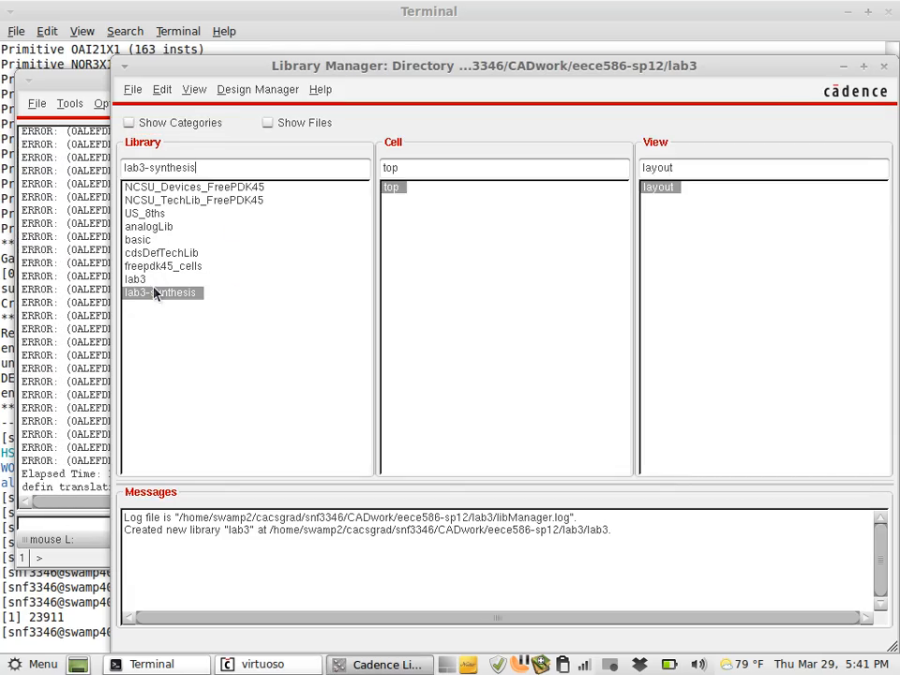
double_click(650, 187)
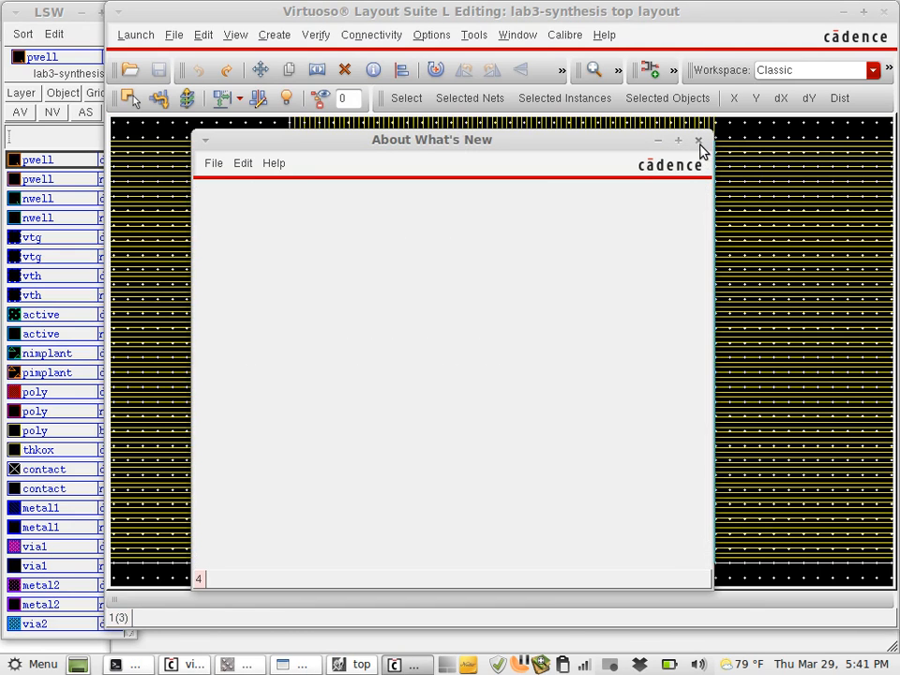
left_click(698, 141)
Hide the track grid lines in the top layout and refresh the view to fit the whole design.
scroll(417, 214, "up", 1)
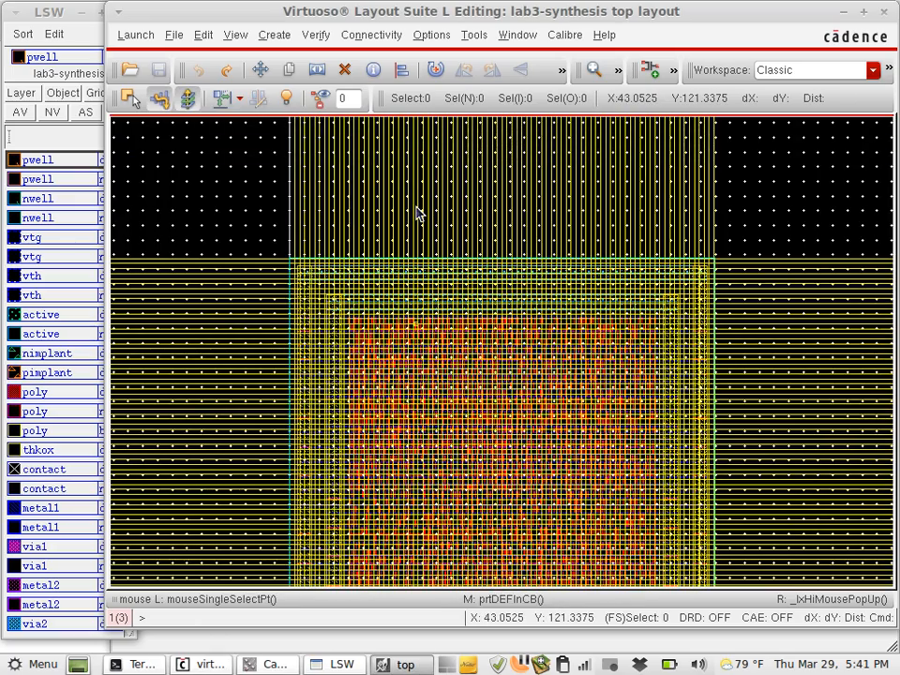
scroll(417, 214, "down", 1)
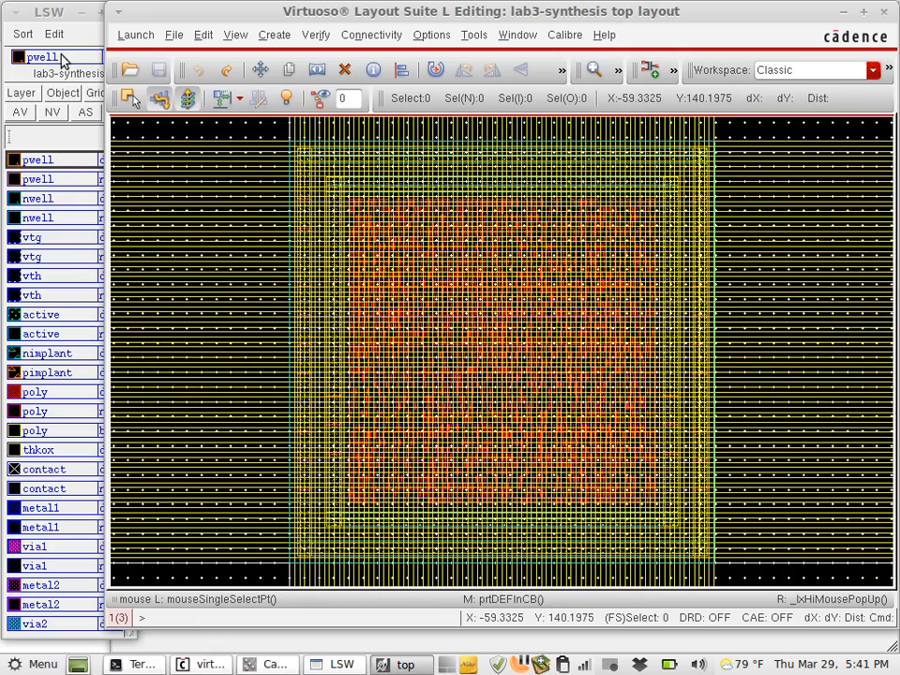
left_click(96, 93)
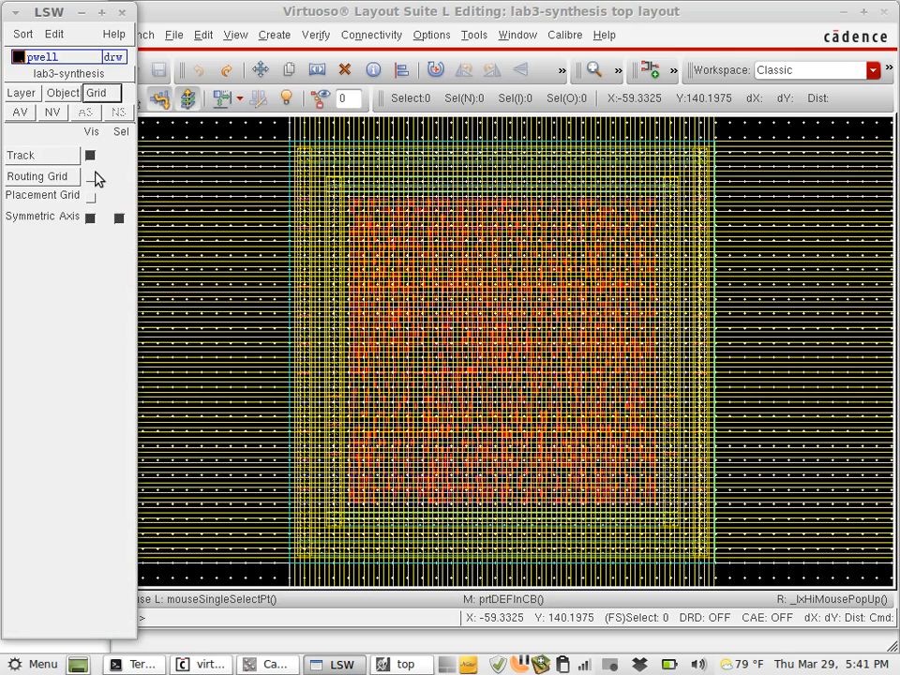
left_click(90, 156)
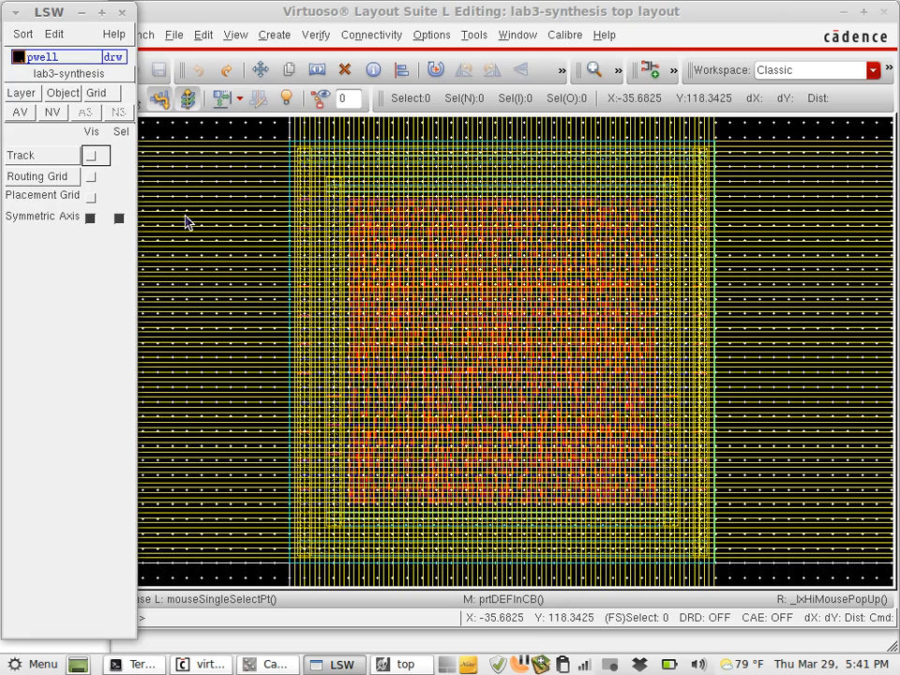
key("f")
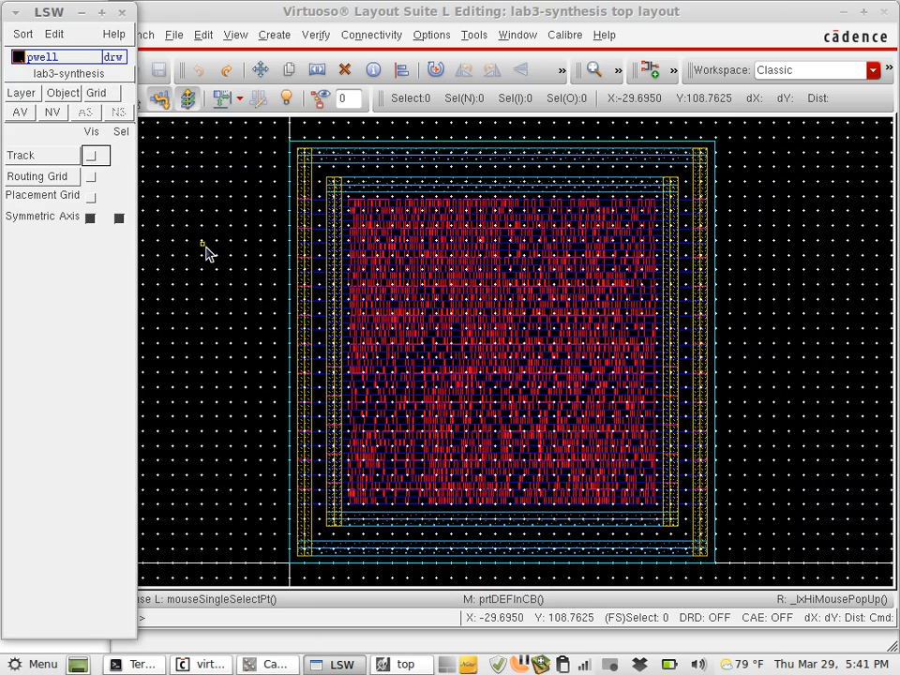
Examine the placed standard cells in the core of the top layout up close.
left_click(415, 12)
key("ctrl+a")
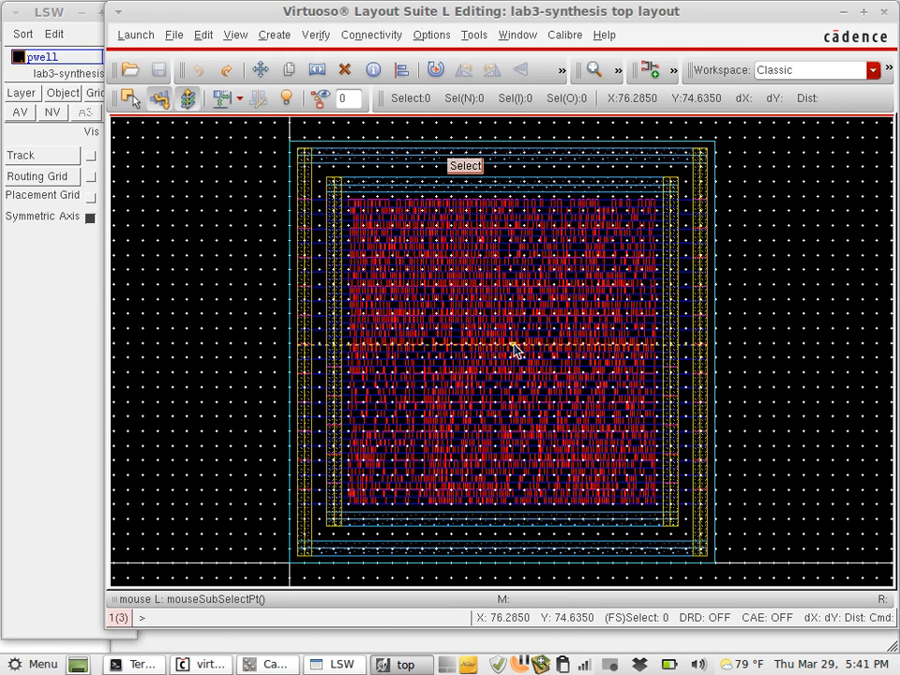
scroll(526, 410, "up", 4, "ctrl")
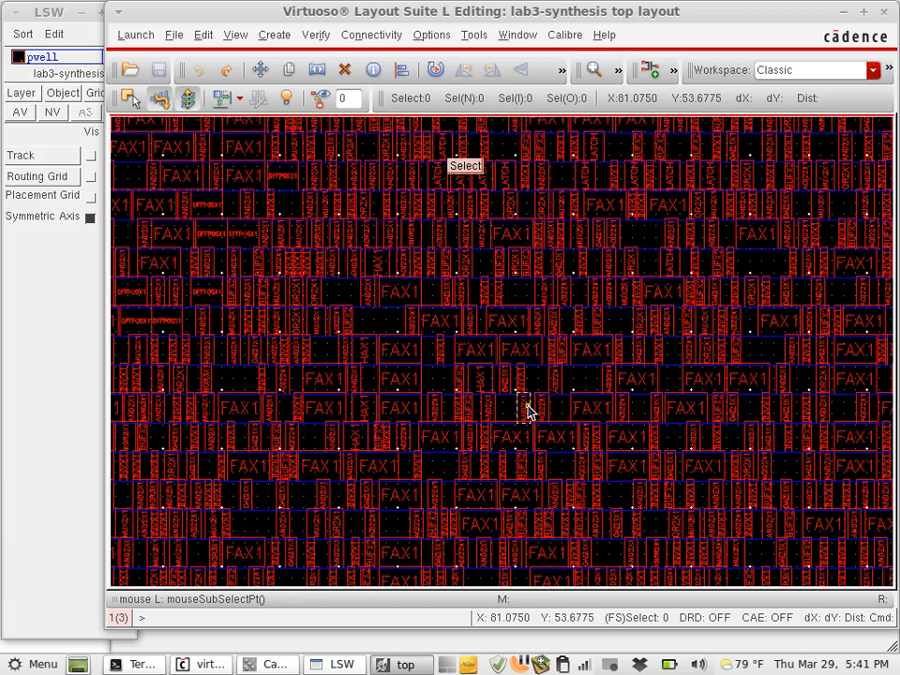
Examine the placed standard cells and the surrounding power rings of the top layout, both close up and as a whole.
scroll(526, 410, "up", 3)
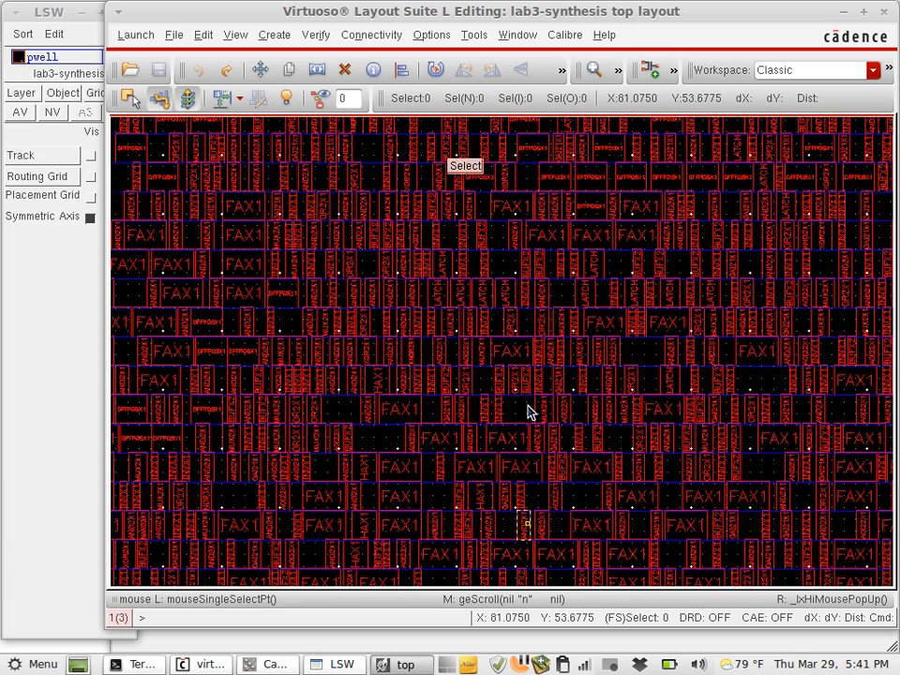
scroll(526, 411, "up", 1)
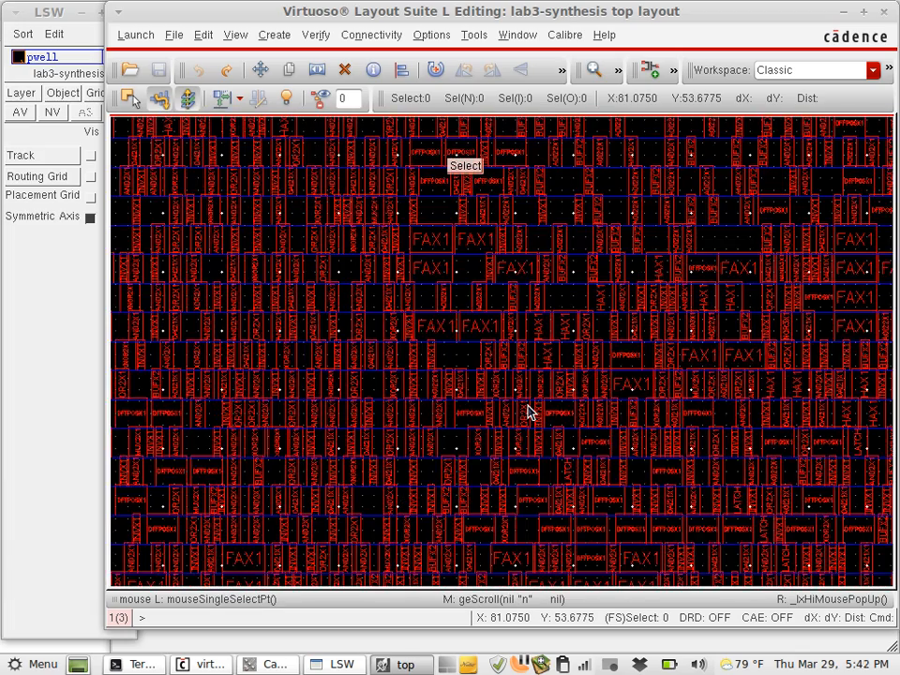
key("z")
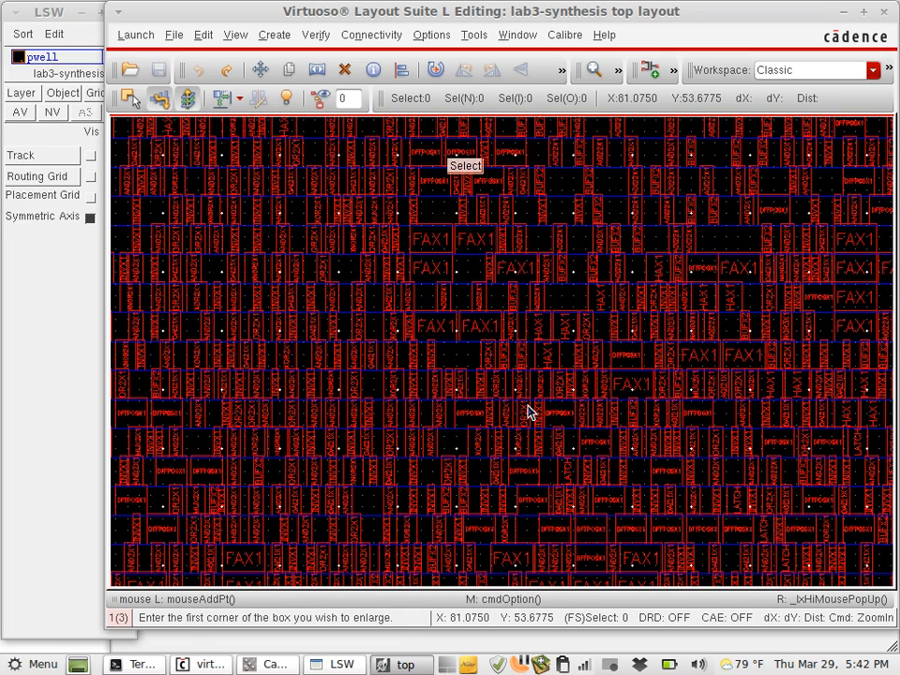
key("Escape")
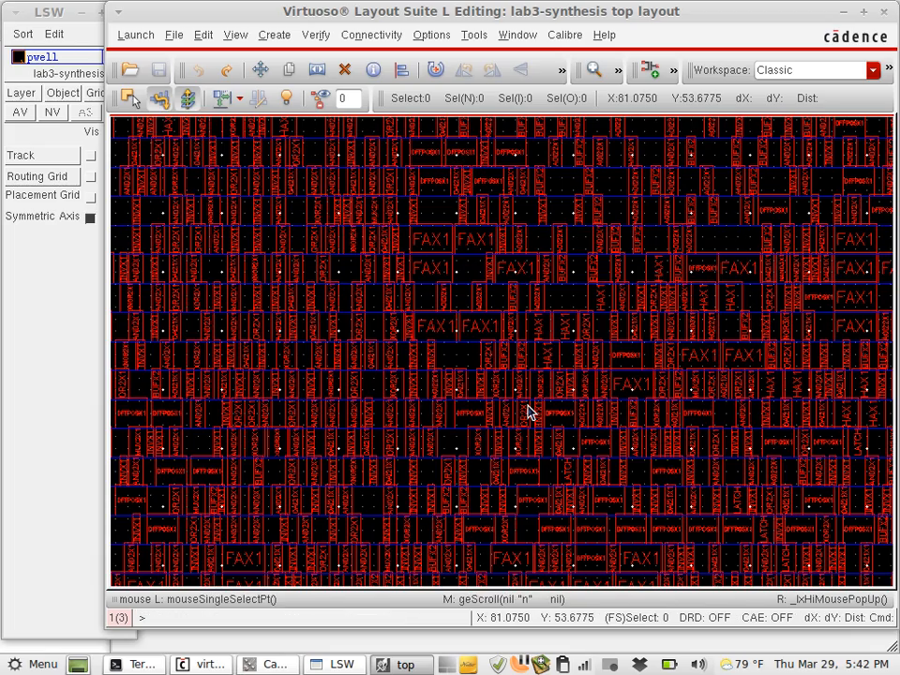
scroll(527, 410, "up", 2, "ctrl")
scroll(528, 408, "up", 1, "ctrl")
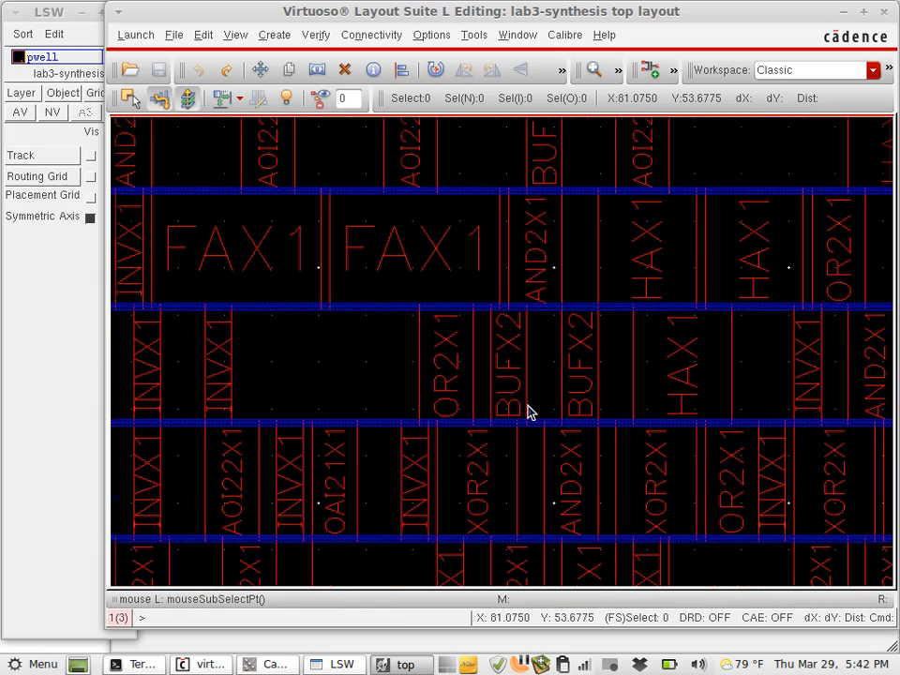
scroll(528, 410, "up", 1, "ctrl")
scroll(527, 411, "down", 4, "ctrl")
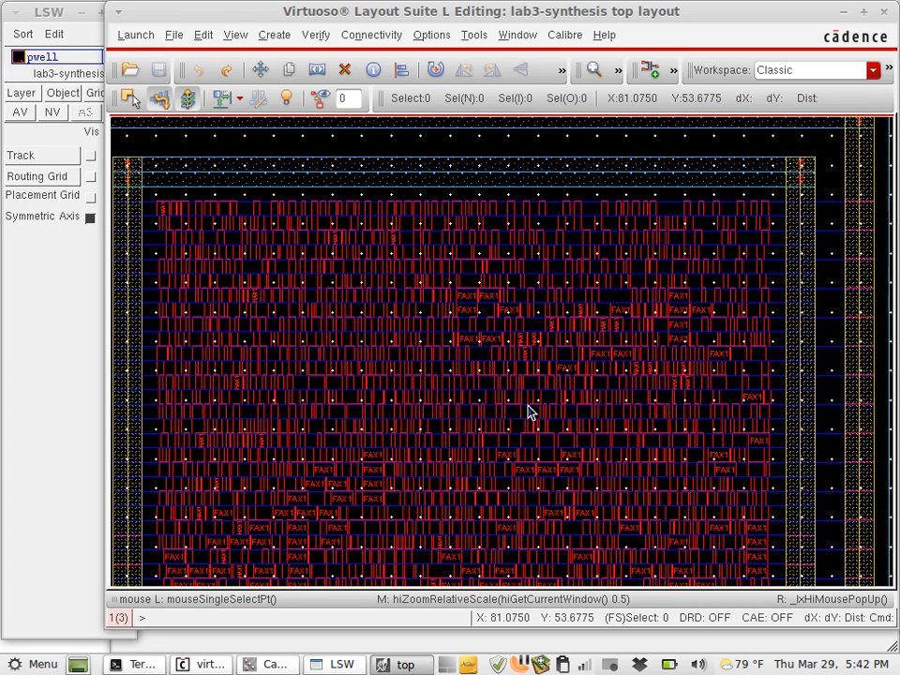
left_click(133, 664)
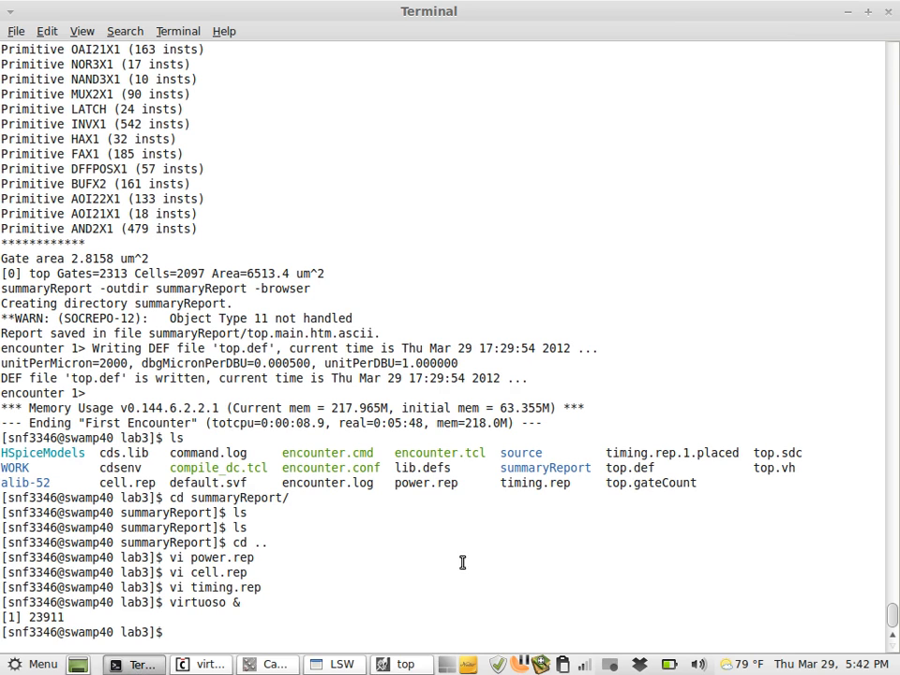
left_click(403, 663)
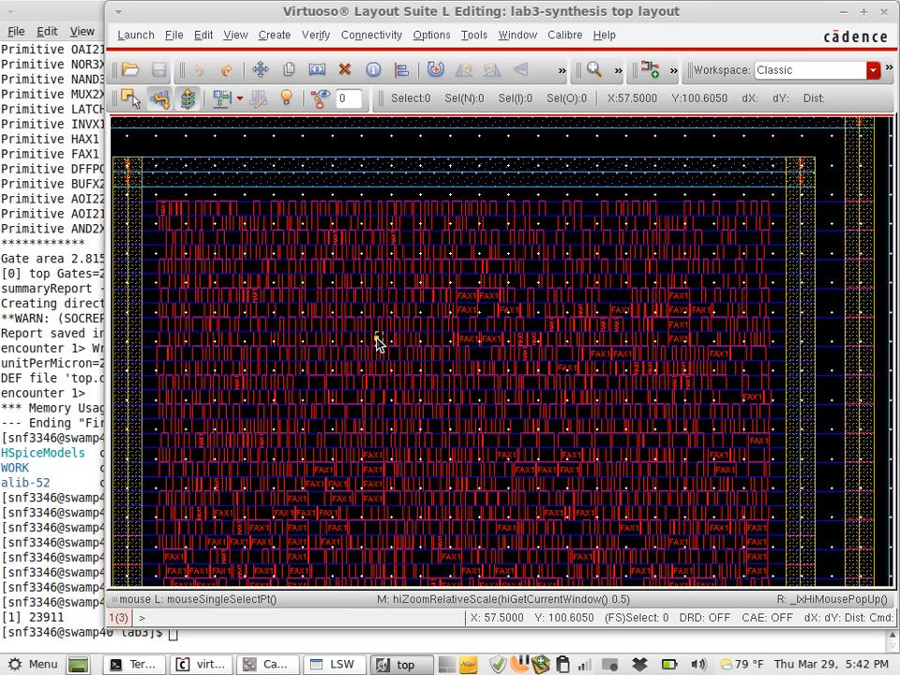
scroll(376, 343, "up", 1)
scroll(378, 343, "down", 1)
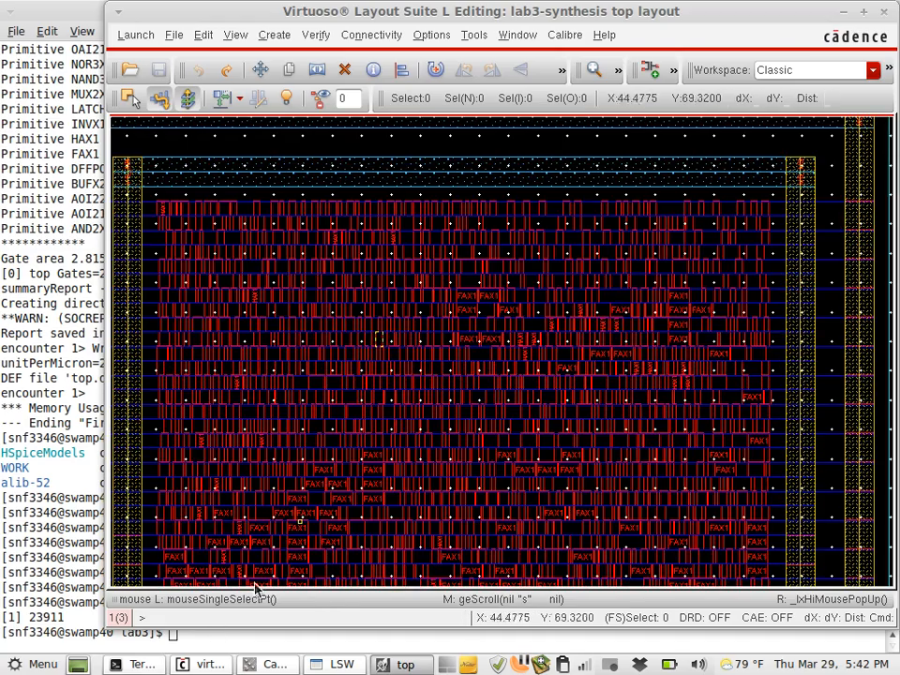
Switch to the terminal and rerun the earlier command encounter -init encounter.tcl in the lab3 directory.
left_click(143, 664)
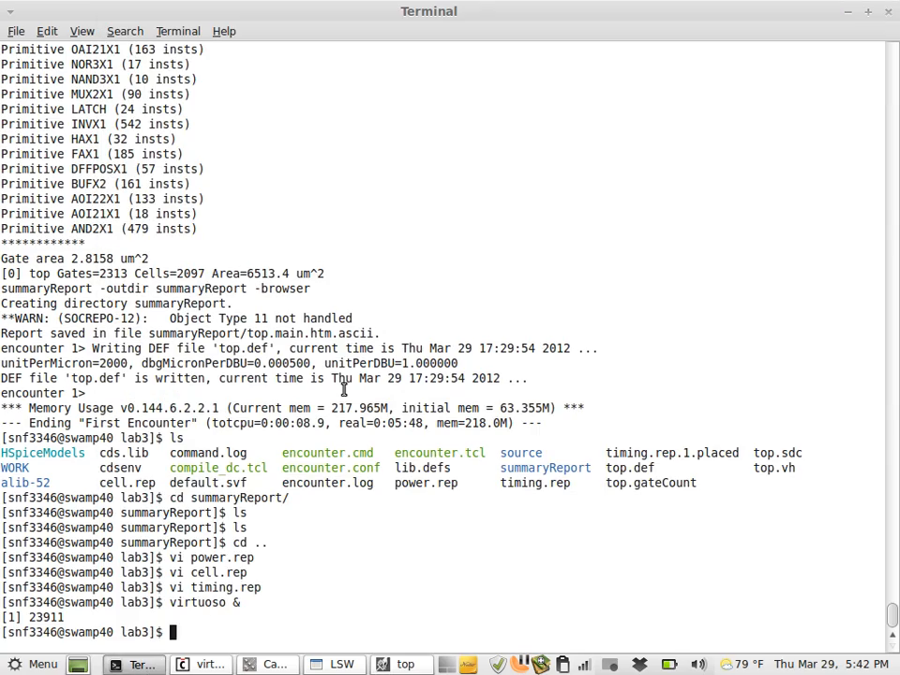
type("encounter")
key("Up")
key("Up")
key("Up")
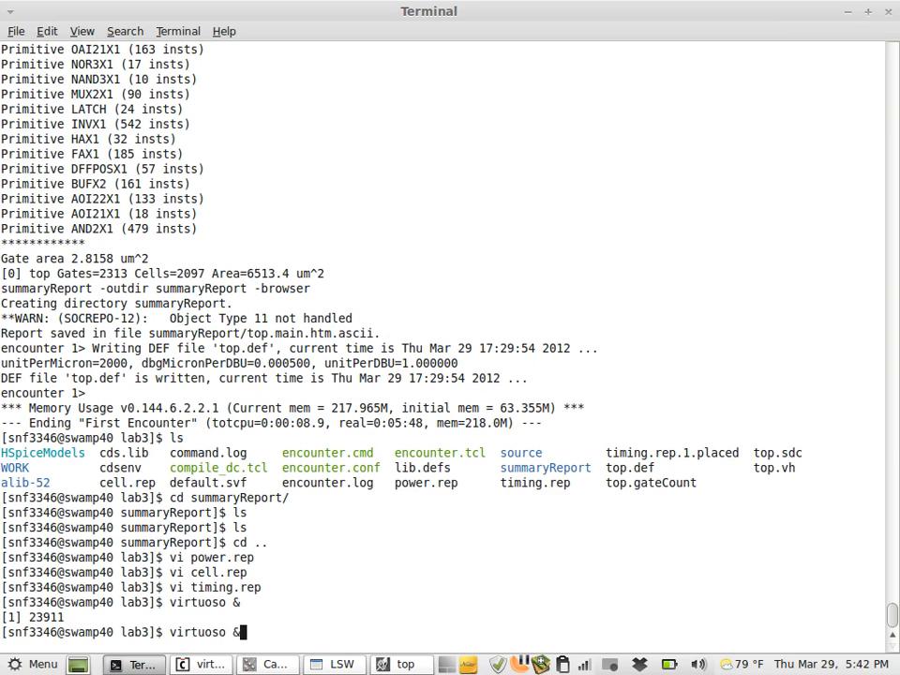
key("Up")
key("Up")
key("Up")
key("Up")
key("Up")
key("Up")
key("Up")
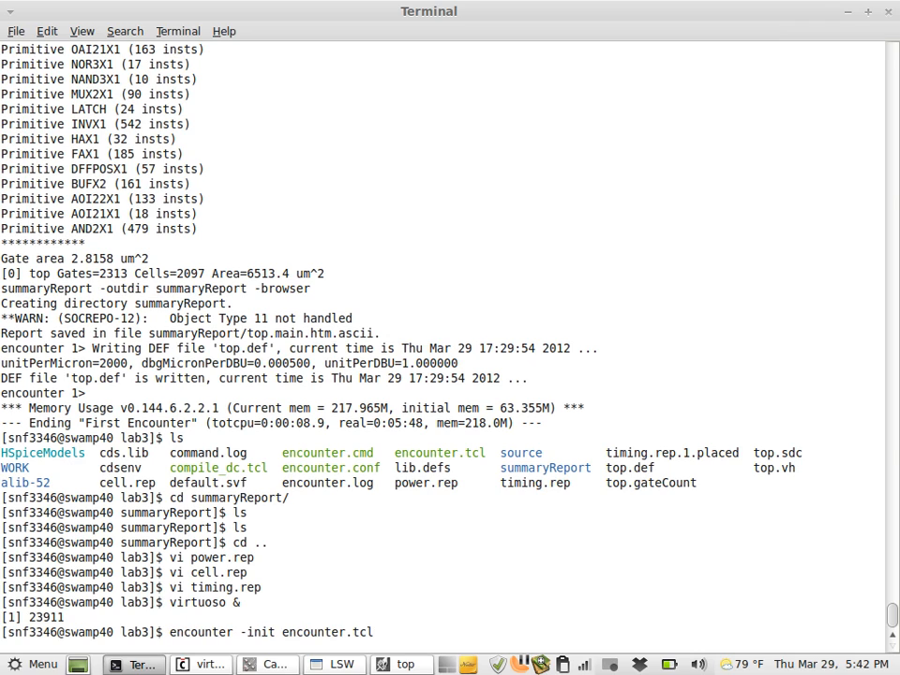
key("Return")
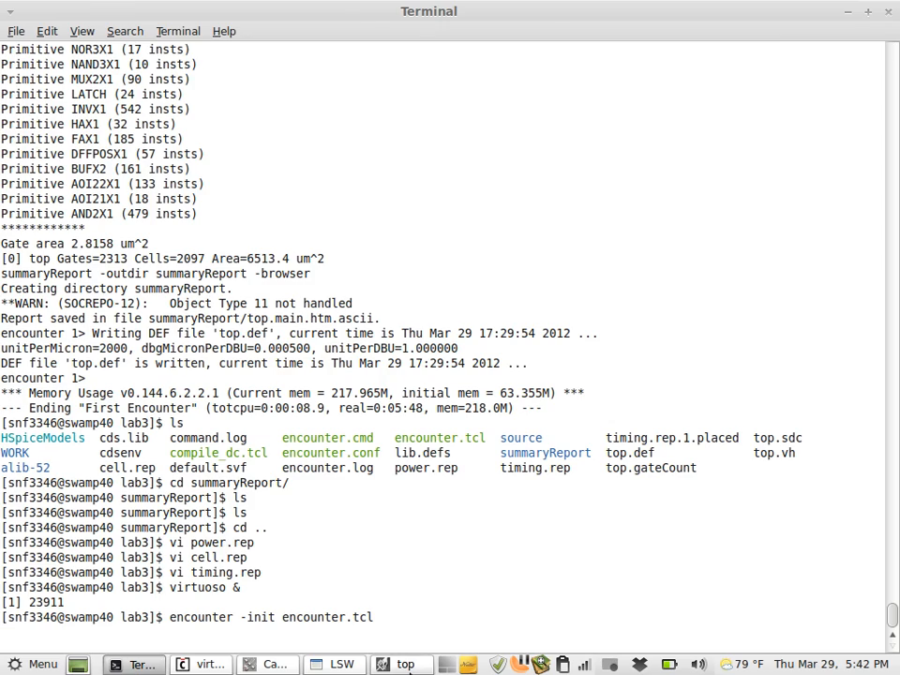
left_click(407, 667)
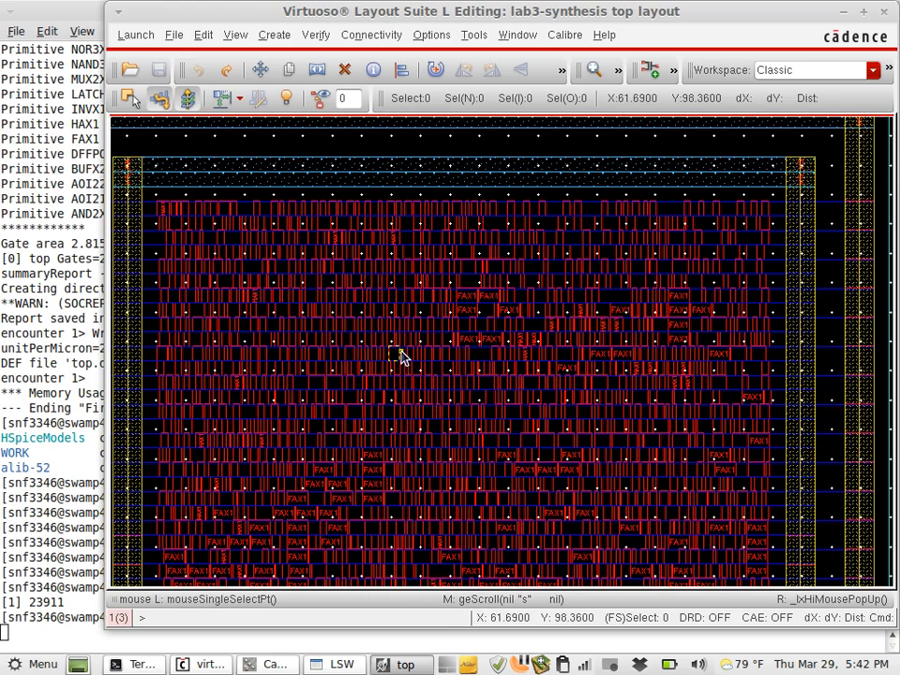
scroll(401, 356, "up", 2)
scroll(401, 356, "down", 2)
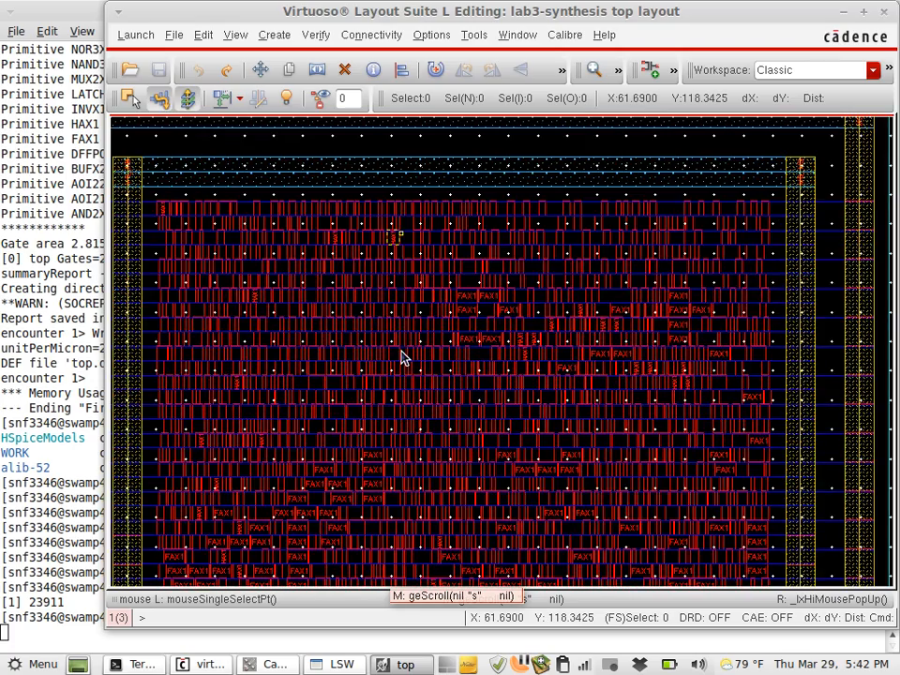
scroll(401, 356, "up", 1)
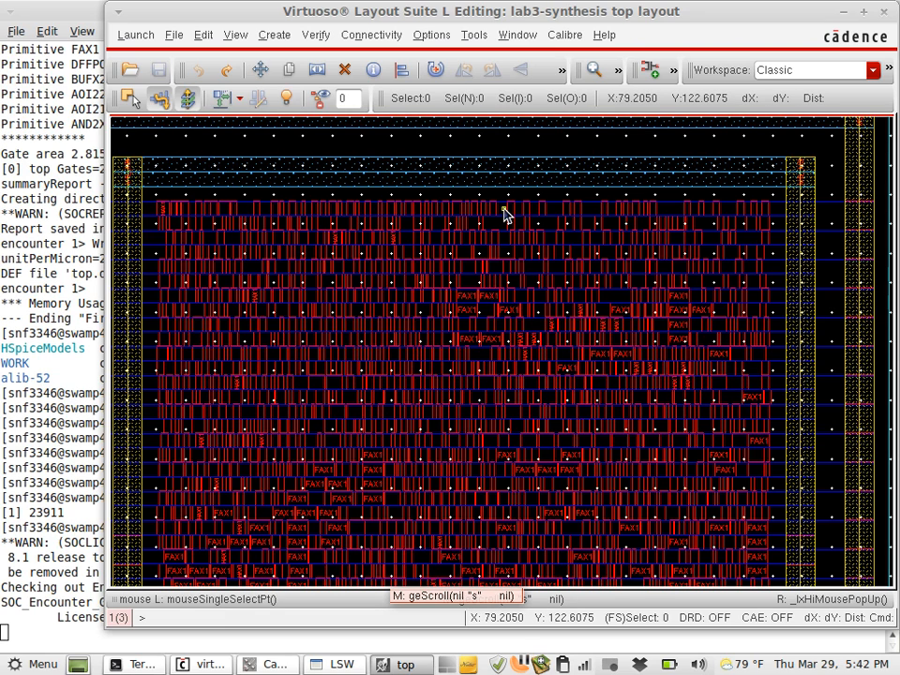
left_click(495, 302)
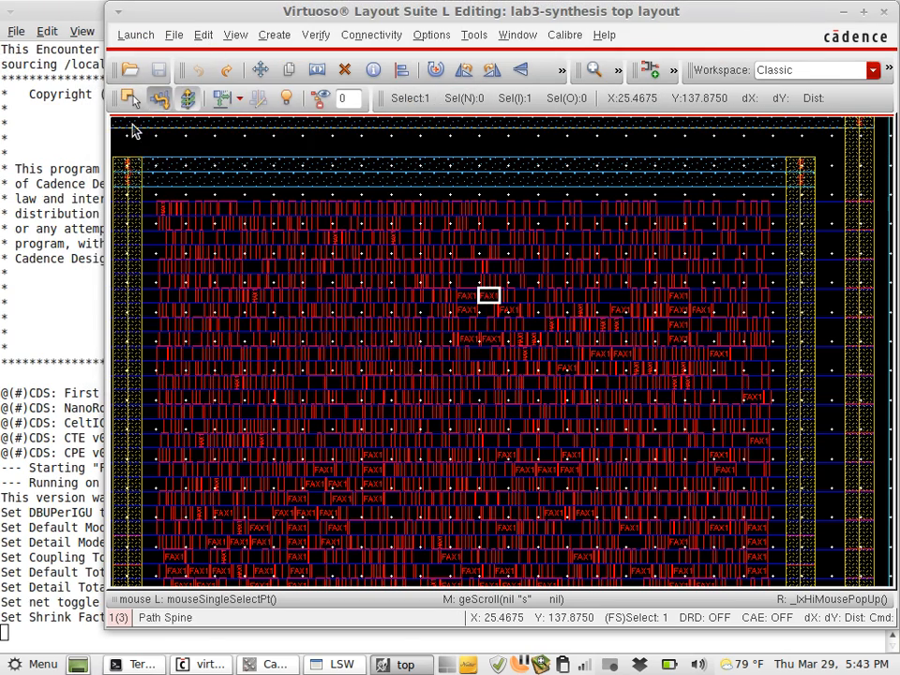
left_click(136, 36)
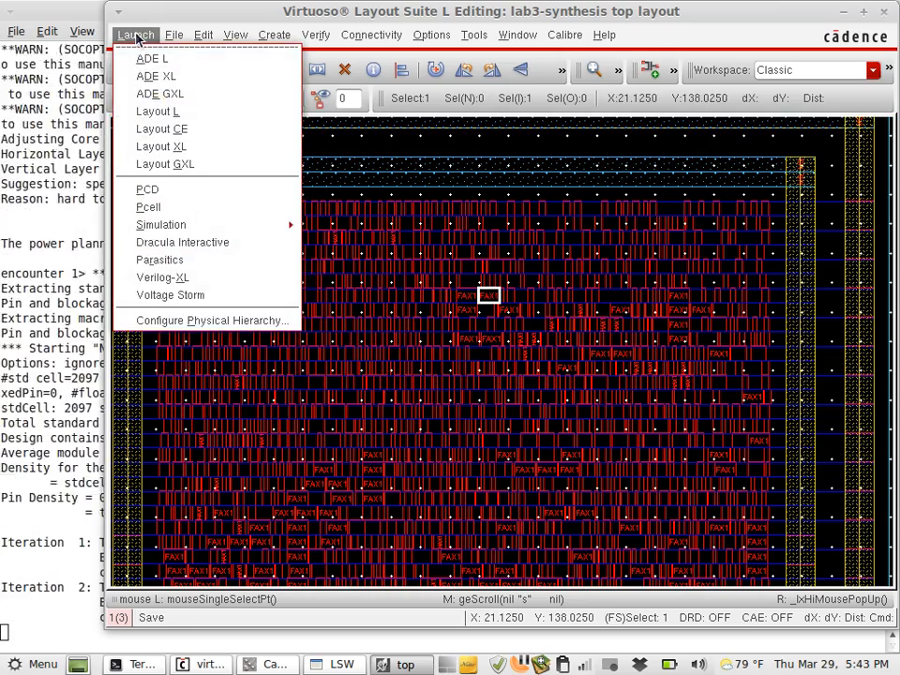
mouse_move(236, 34)
left_click(215, 12)
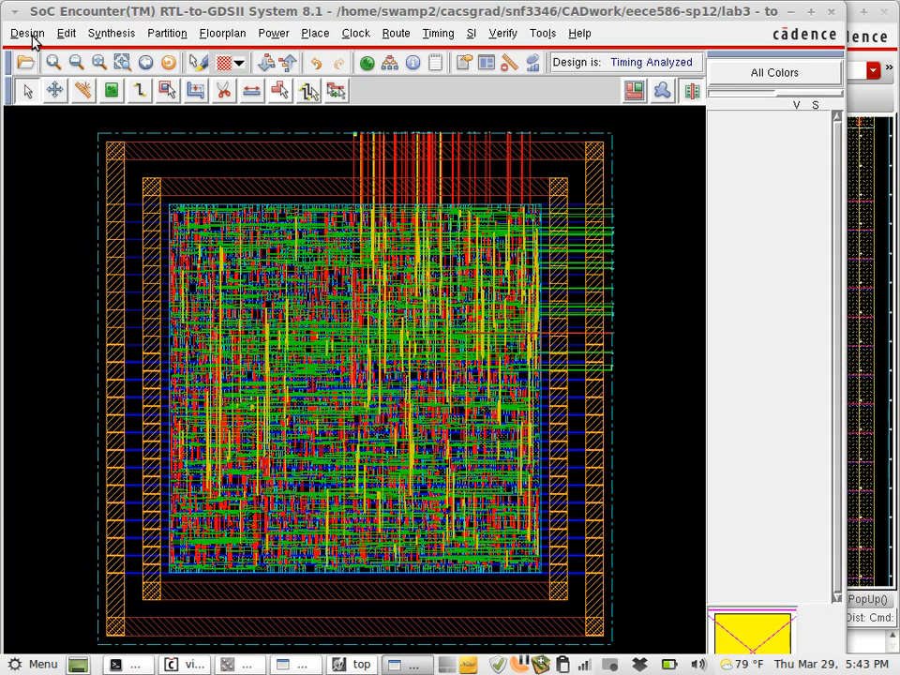
left_click(30, 35)
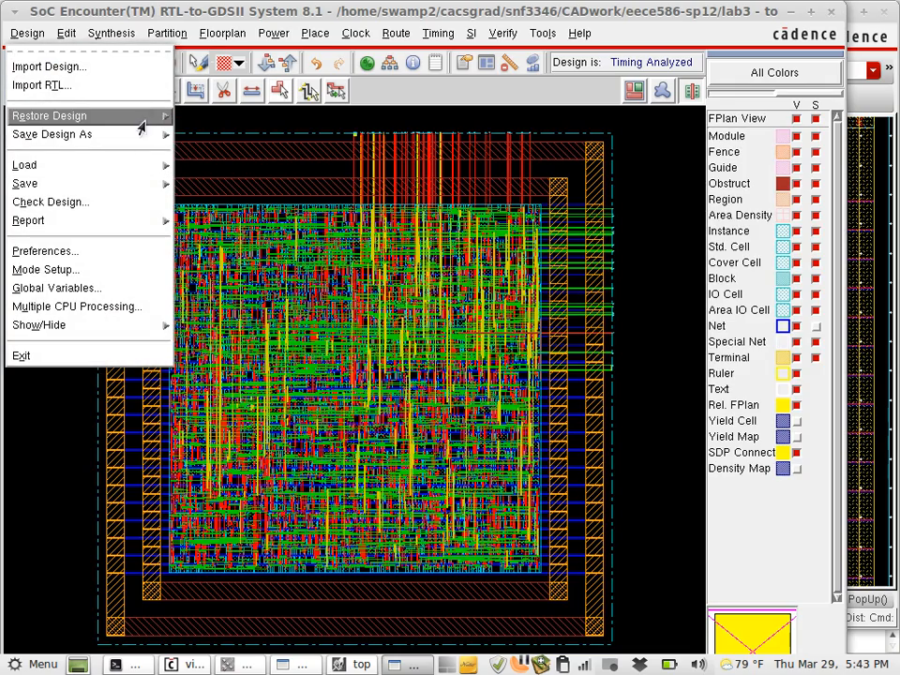
mouse_move(113, 165)
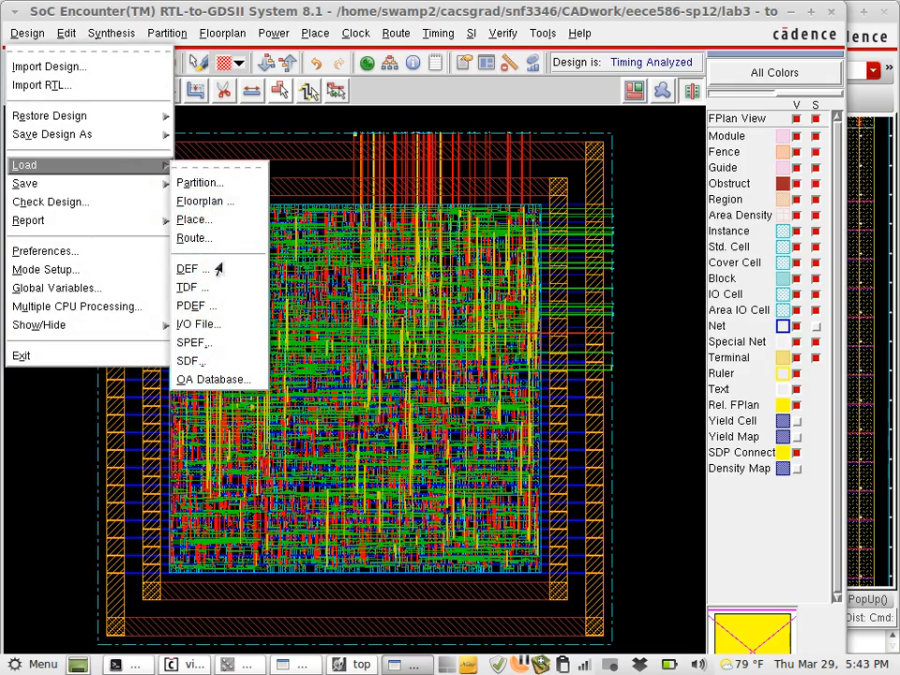
left_click(216, 272)
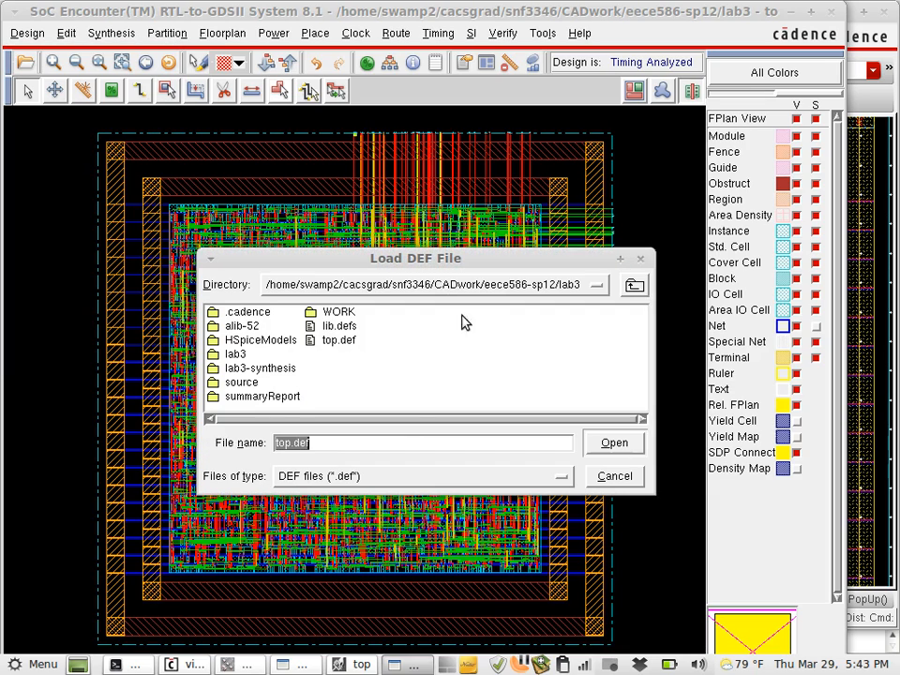
left_click(292, 446)
type("2")
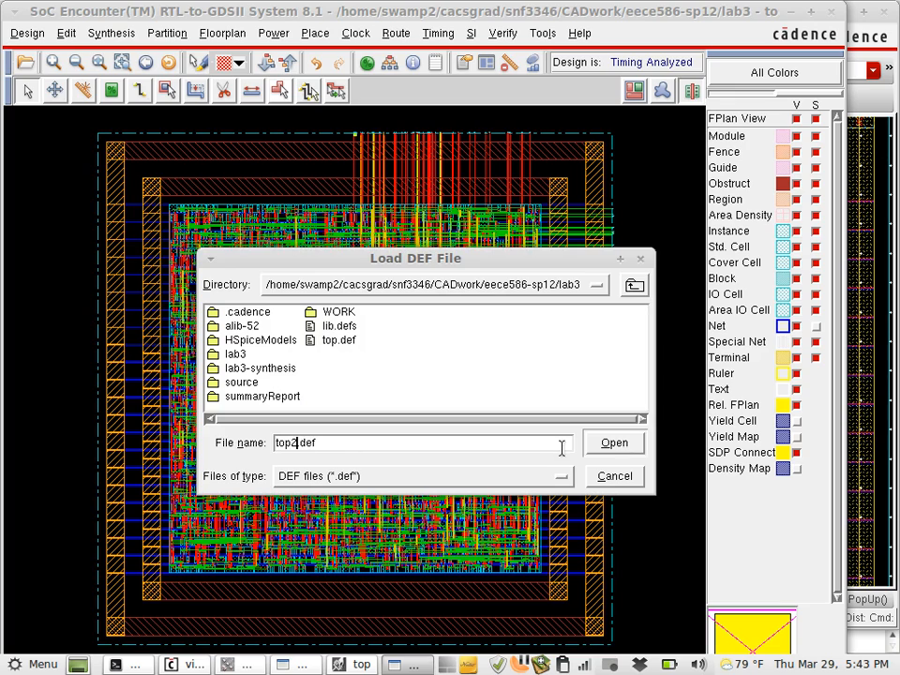
left_click(613, 443)
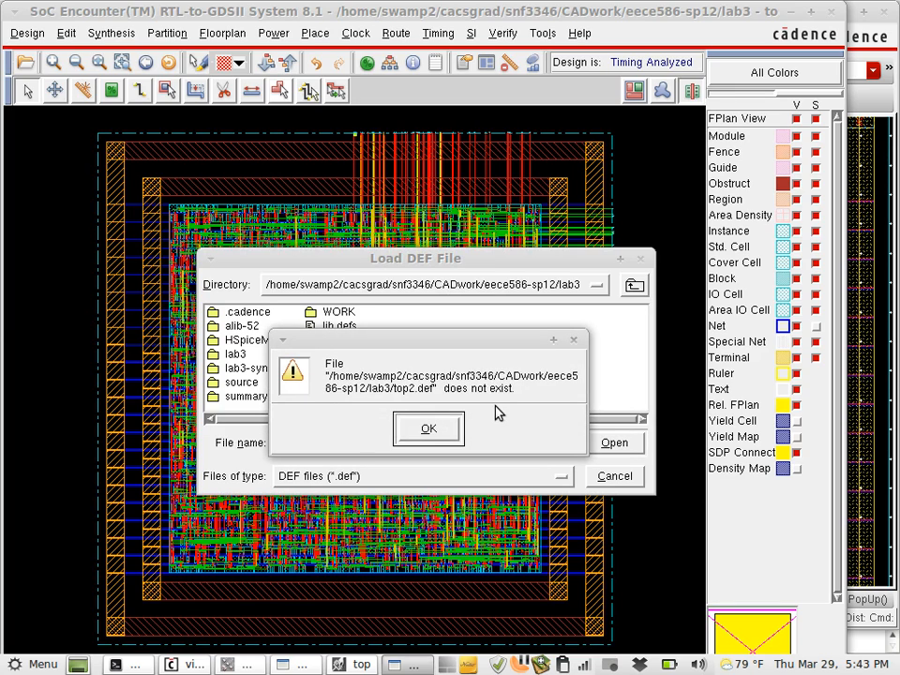
left_click(445, 434)
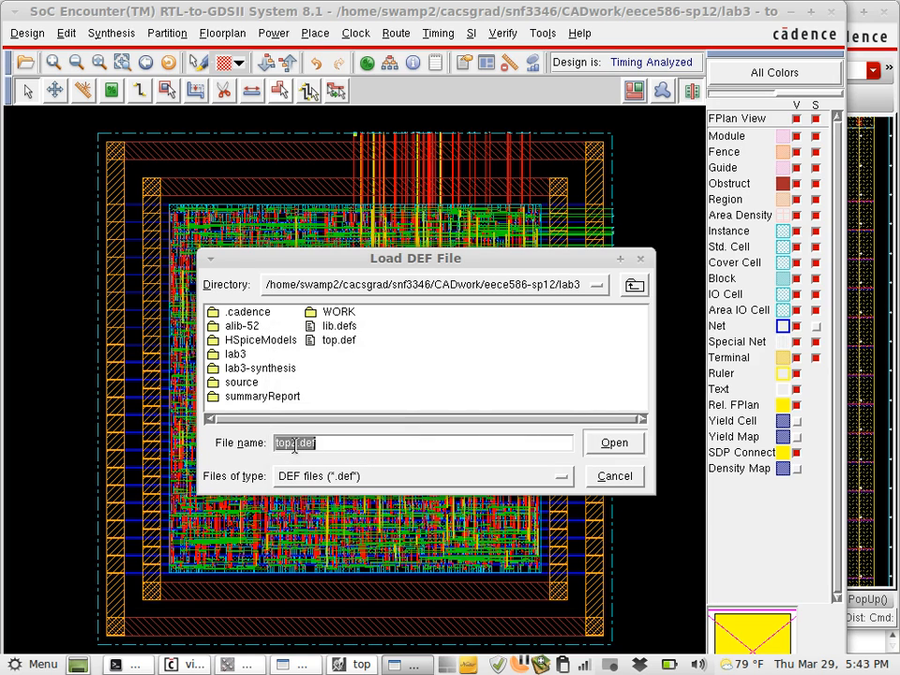
left_click(615, 477)
Save the Encounter design as the DEF file top2.def without trial routes, and exit Encounter.
left_click(25, 33)
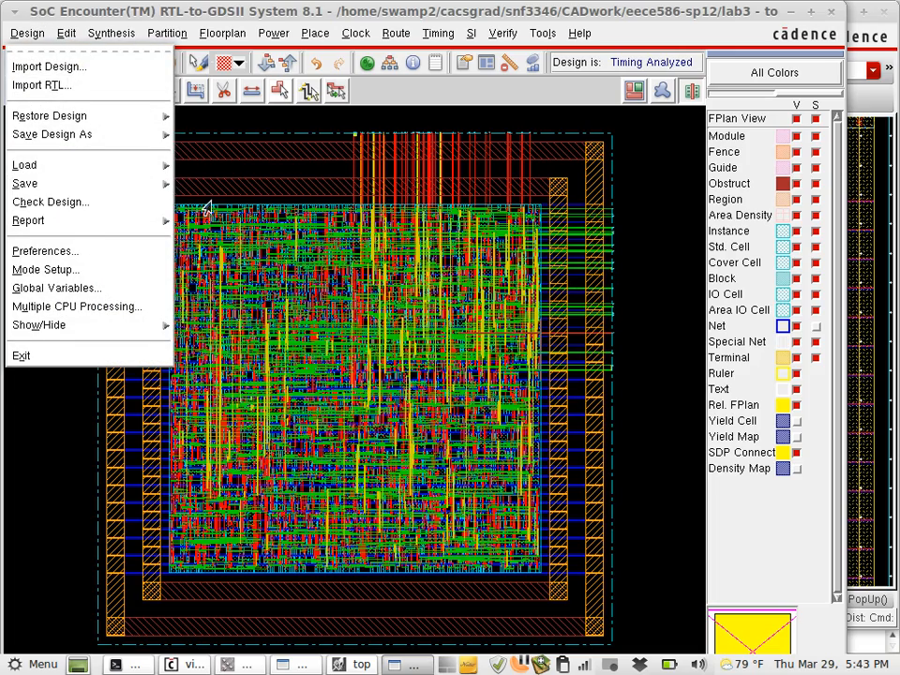
mouse_move(143, 197)
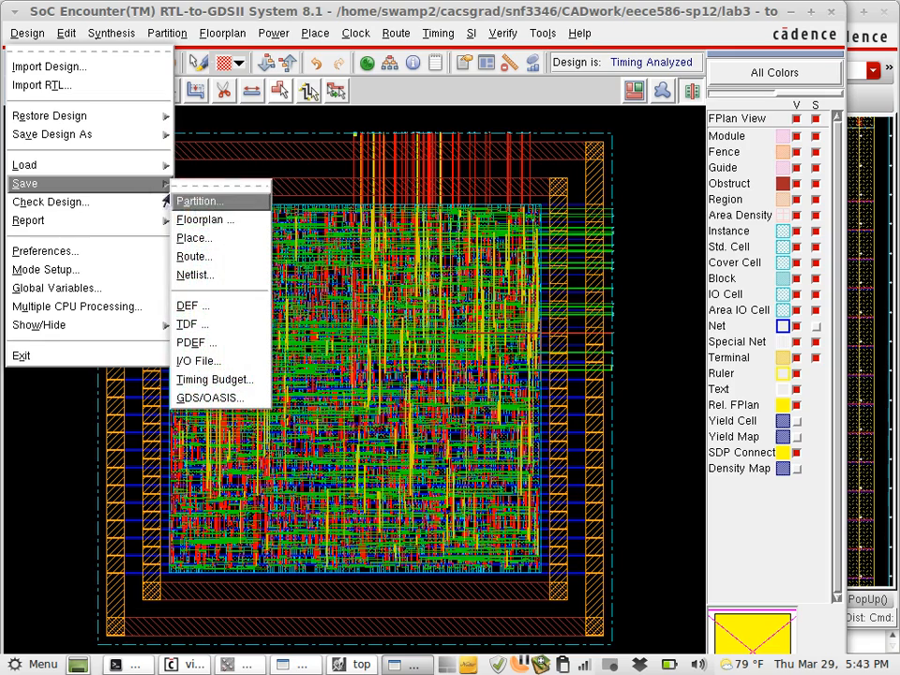
left_click(222, 307)
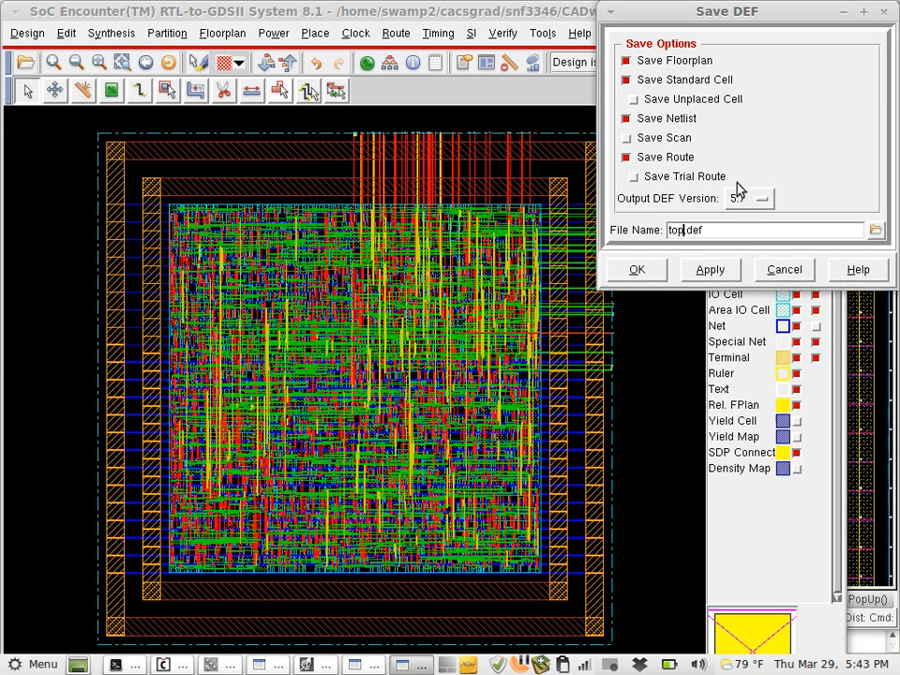
type("2")
left_click(635, 178)
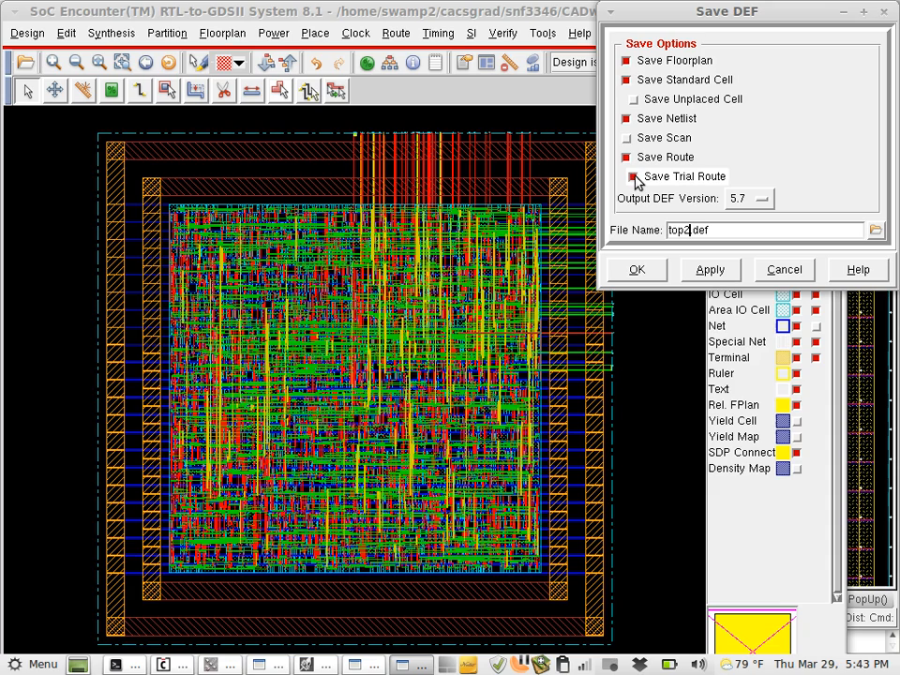
left_click(634, 178)
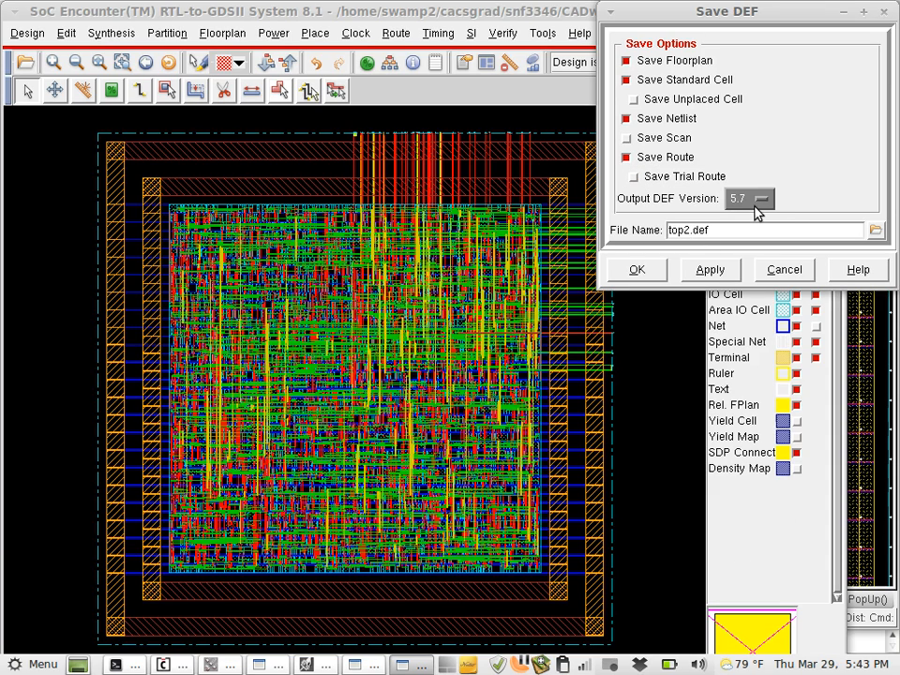
left_click(643, 273)
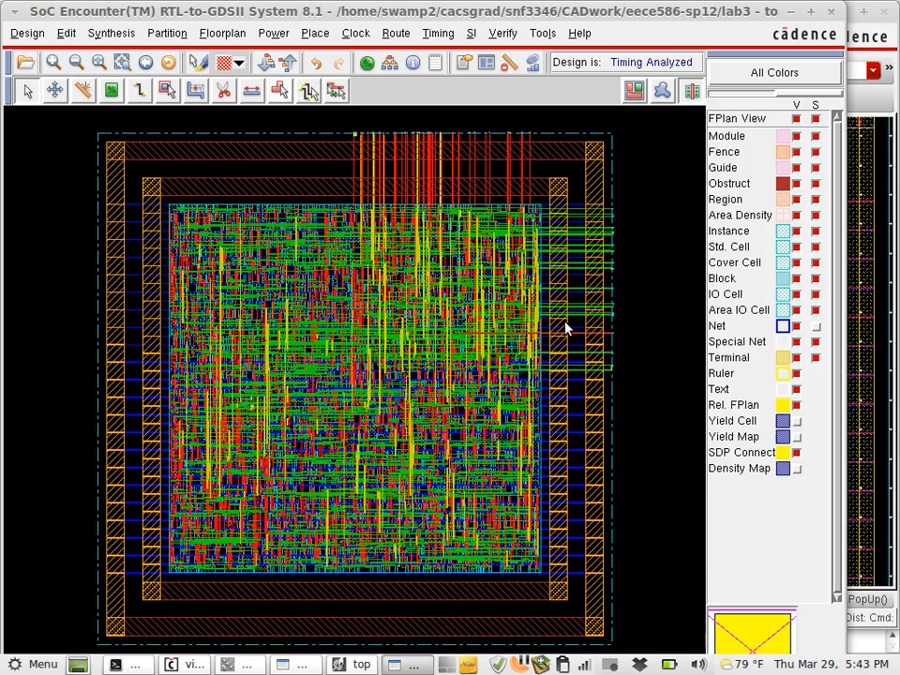
left_click(419, 385)
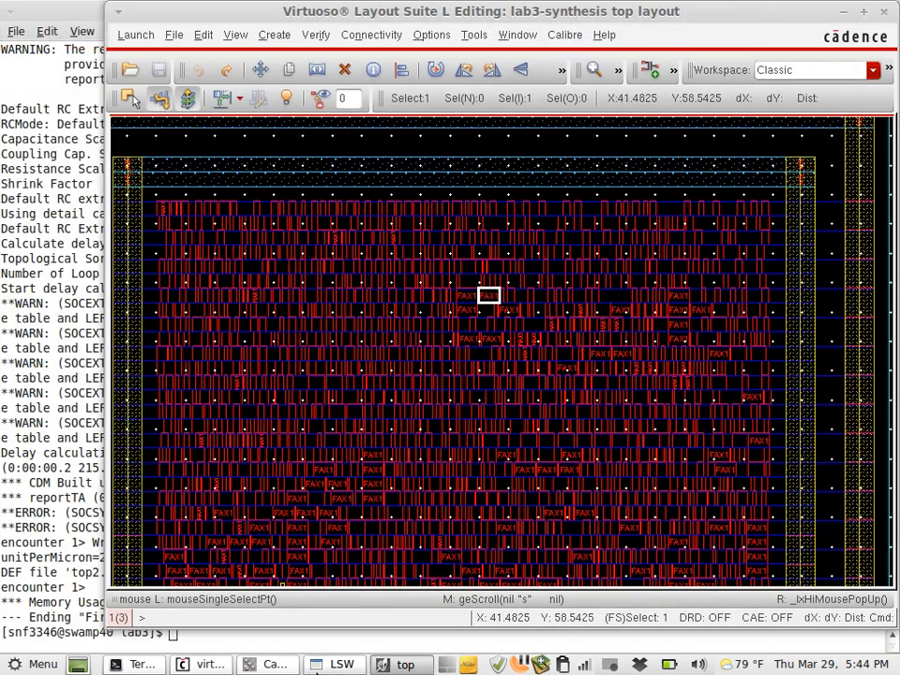
Open the DEF import form in Virtuoso and set the input file to top2.def and the target library to lab3-synthesis2.
left_click(272, 663)
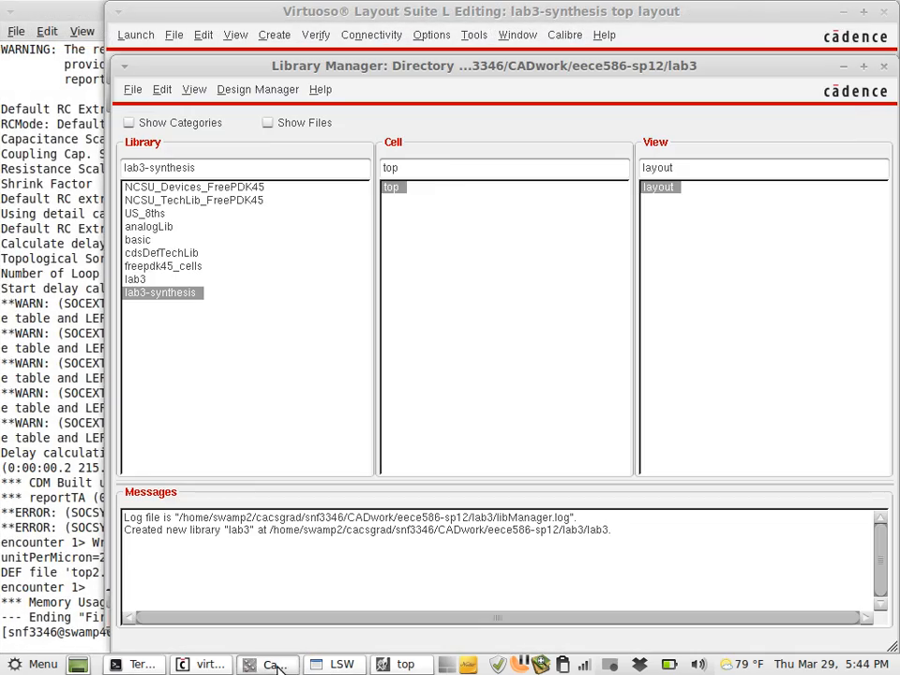
left_click(196, 664)
left_click(37, 103)
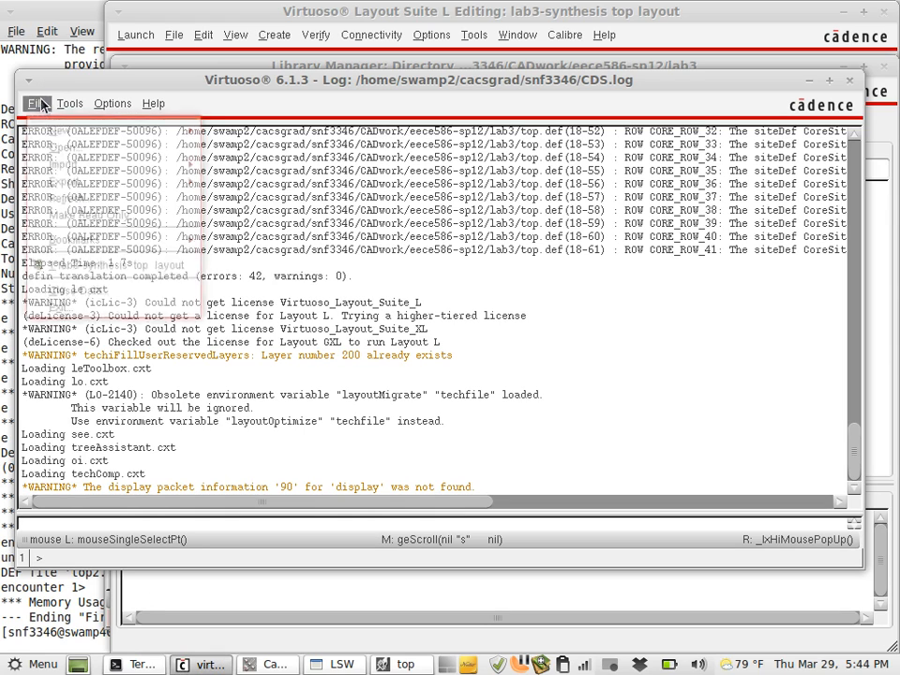
mouse_move(178, 169)
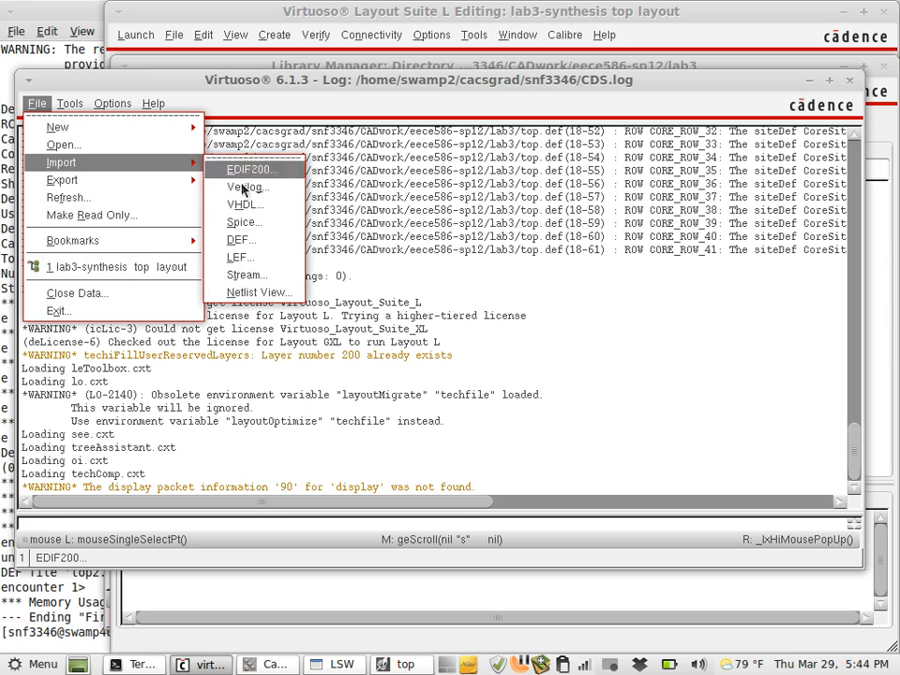
left_click(241, 240)
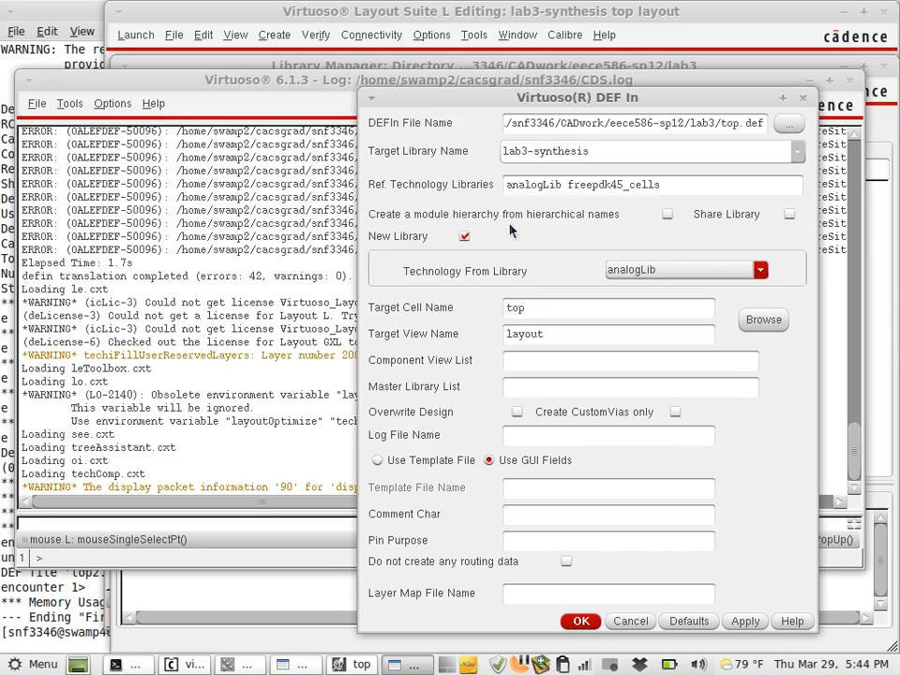
left_click(527, 151)
key("BackSpace")
type("3")
key("End")
type("2")
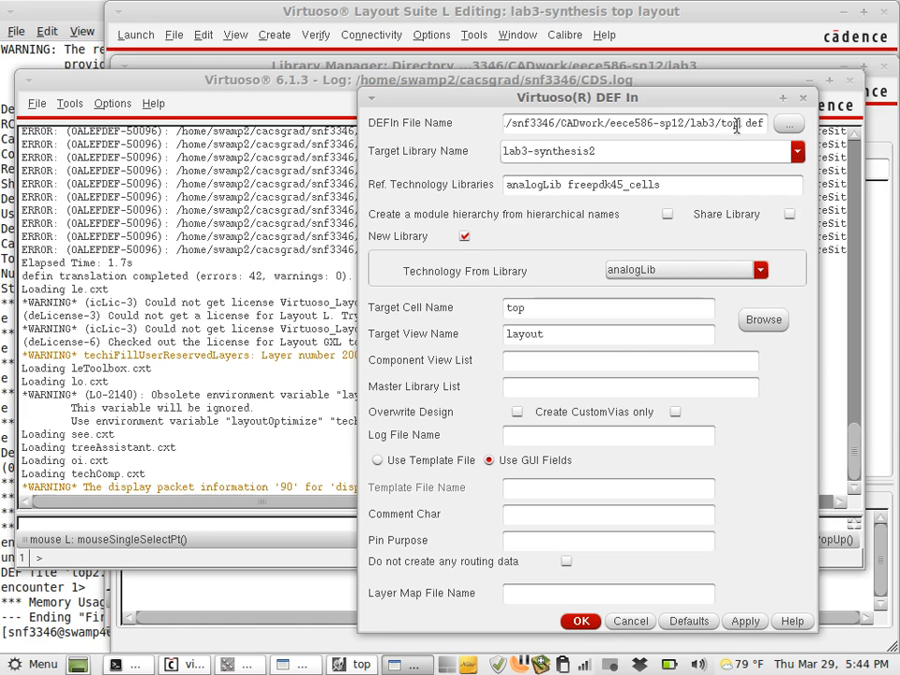
left_click(738, 126)
type("2")
Take the import's technology from NCSU_TechLib_FreePDK45 and set the reference technology libraries to freepdk45_cells analogLib.
left_click(637, 270)
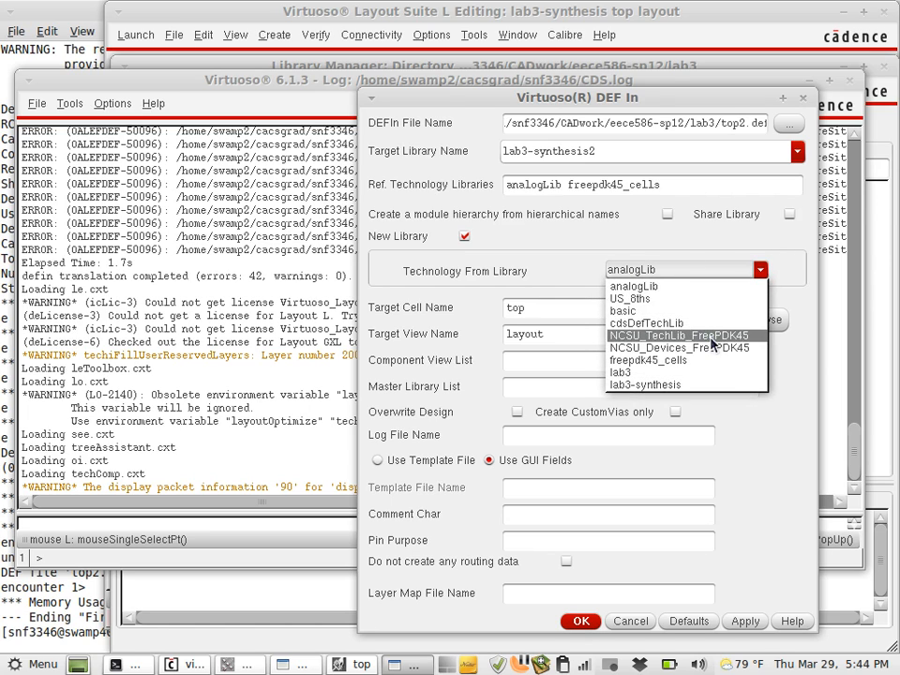
left_click(693, 336)
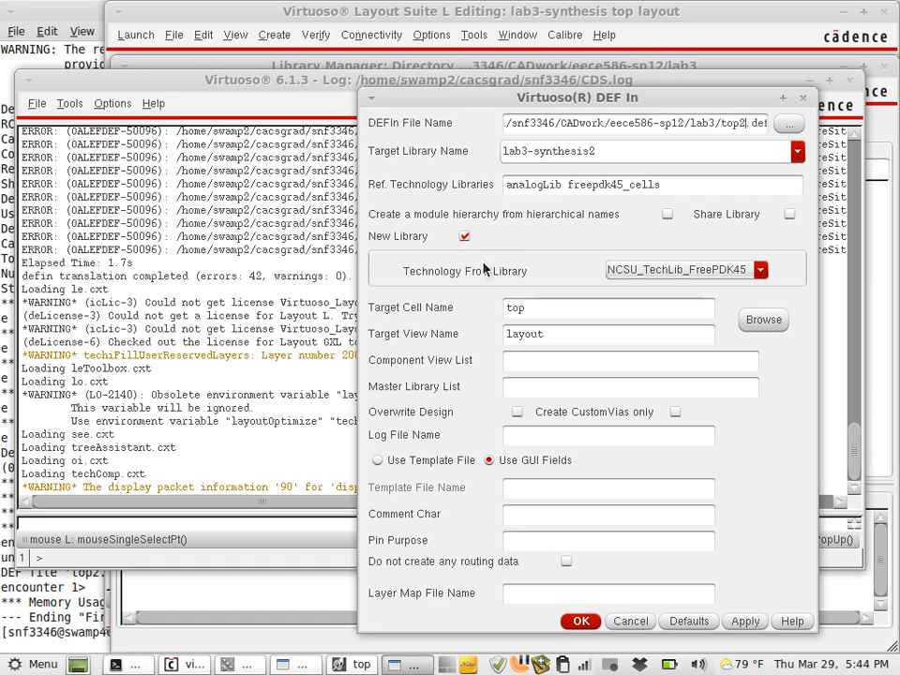
left_click_drag(568, 185, 486, 184)
key("BackSpace")
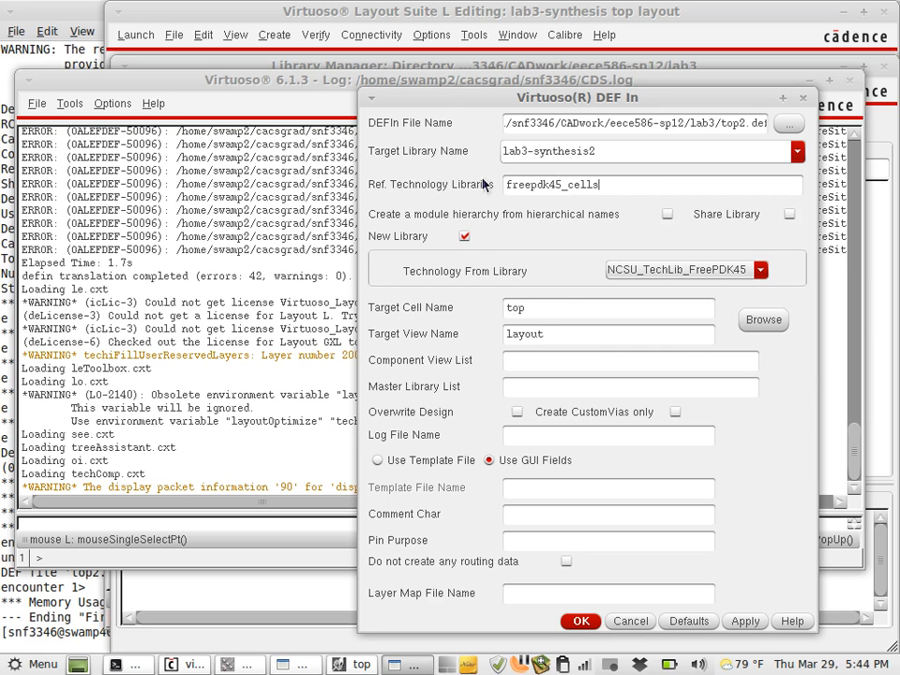
type("analogLib")
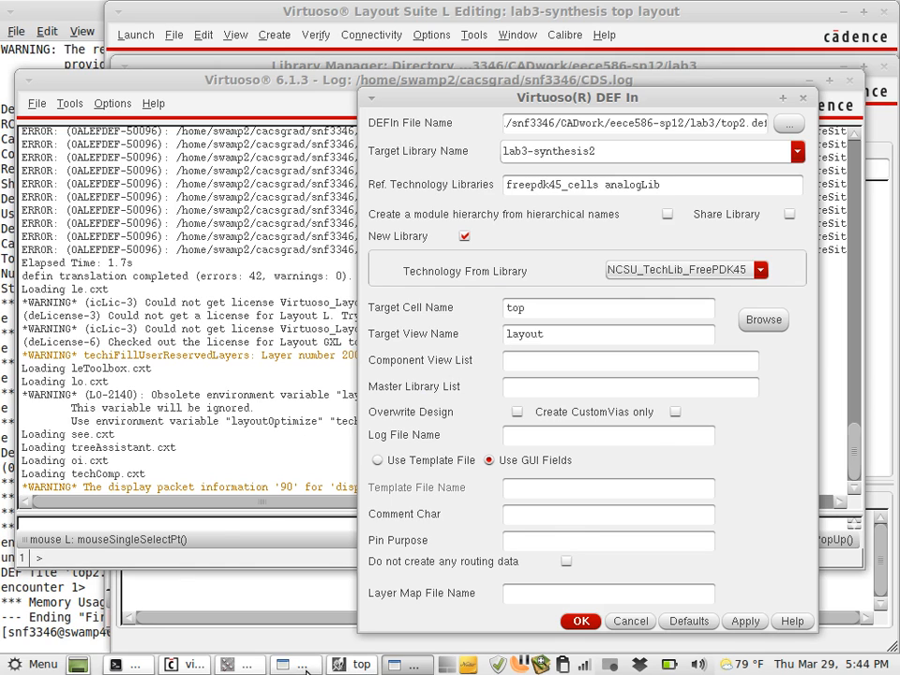
Check the library names in the Library Manager and run the DEF import.
left_click(249, 669)
left_click(395, 666)
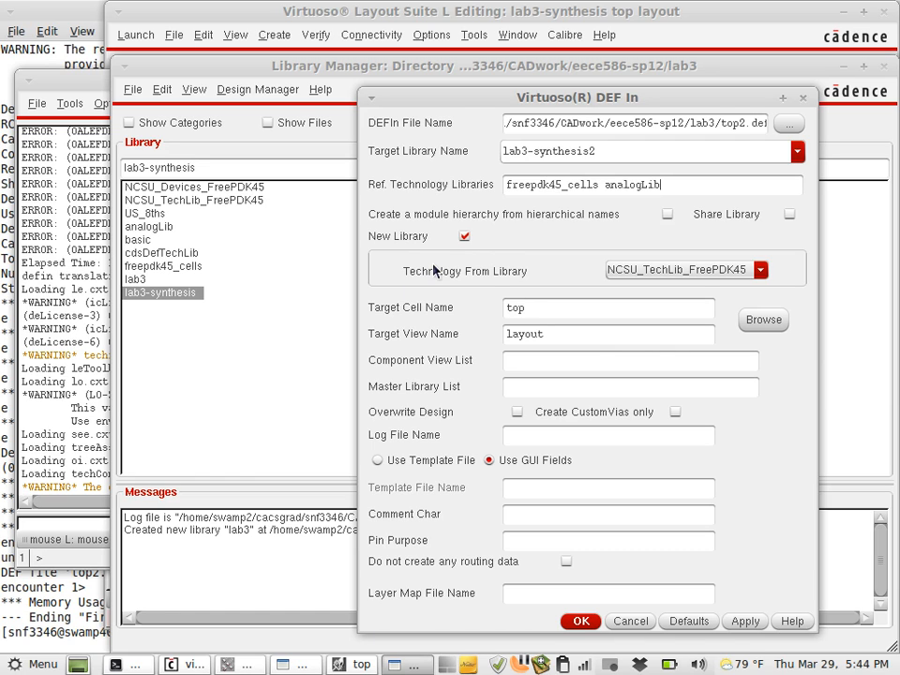
left_click(707, 181)
left_click(580, 621)
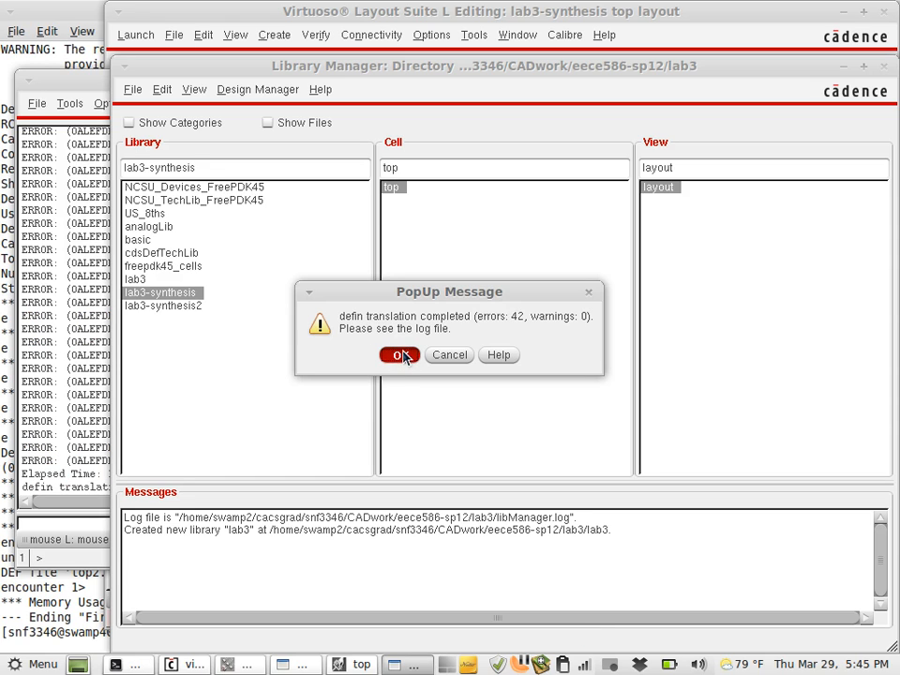
left_click(400, 356)
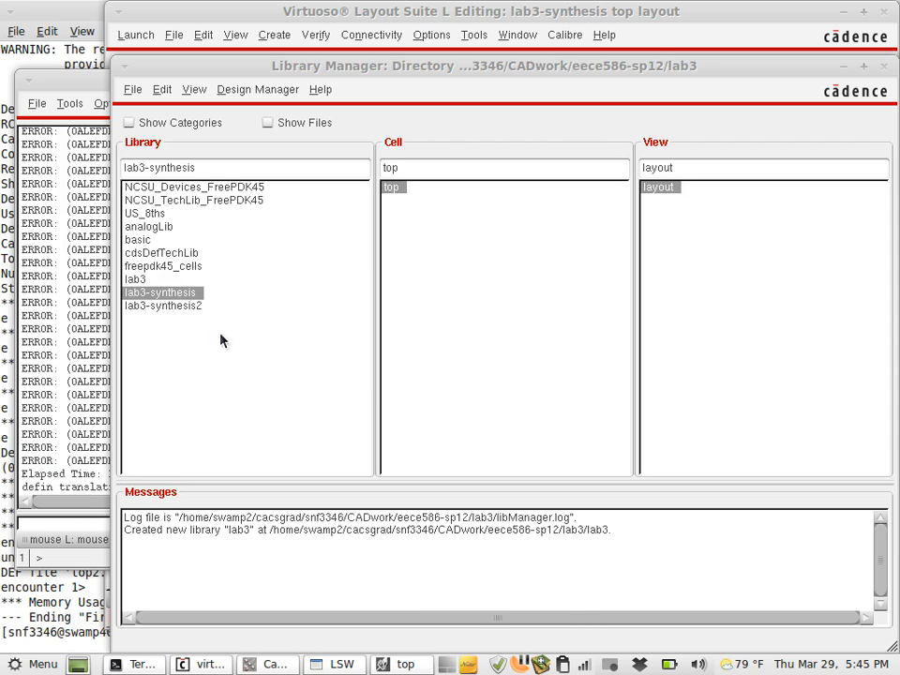
Open the top layout of lab3-synthesis2, hide its tracks and fit the whole design in view.
left_click(186, 307)
double_click(664, 188)
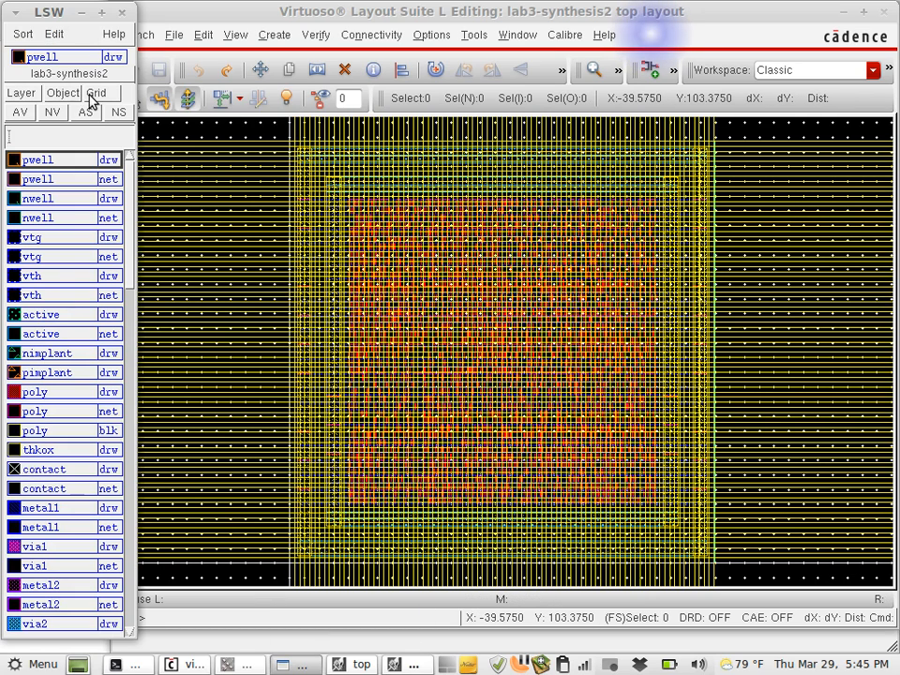
left_click(93, 96)
left_click(90, 156)
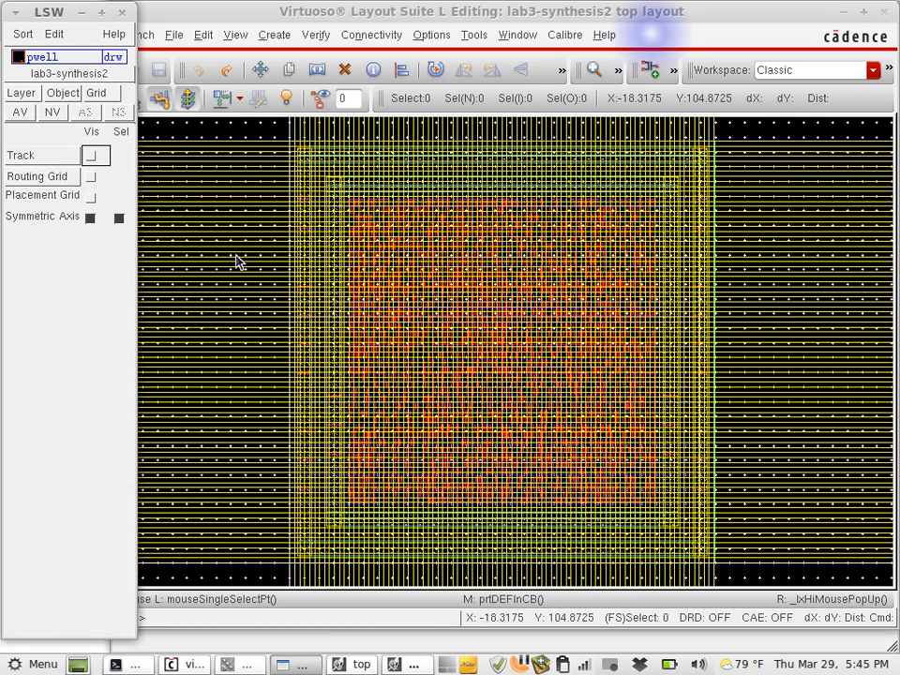
key("f")
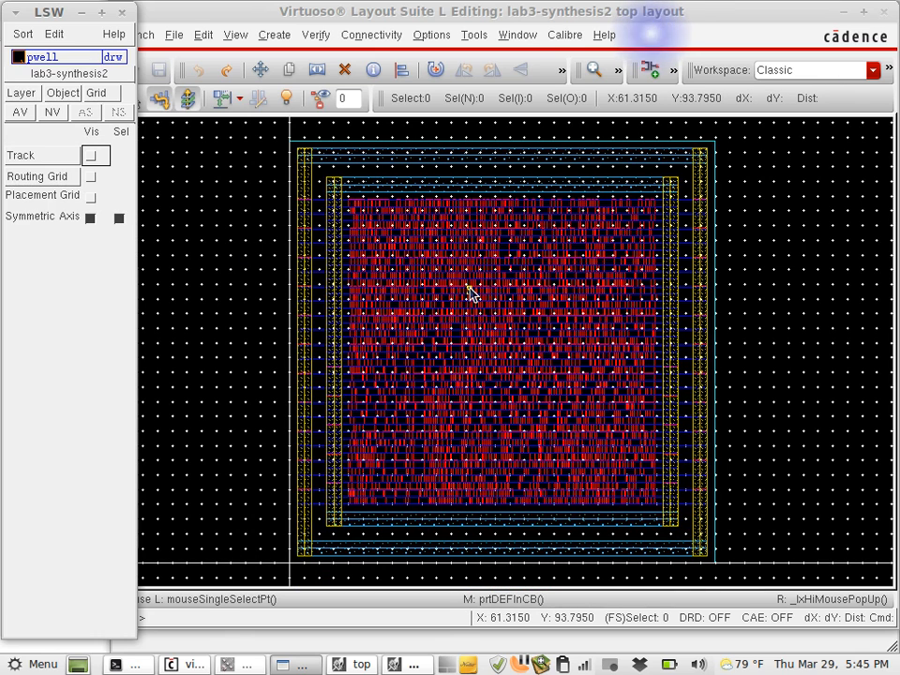
Examine the lab3-synthesis2 cells close up with the routing grid switched on, and review the object and layer visibility lists.
left_click(382, 8)
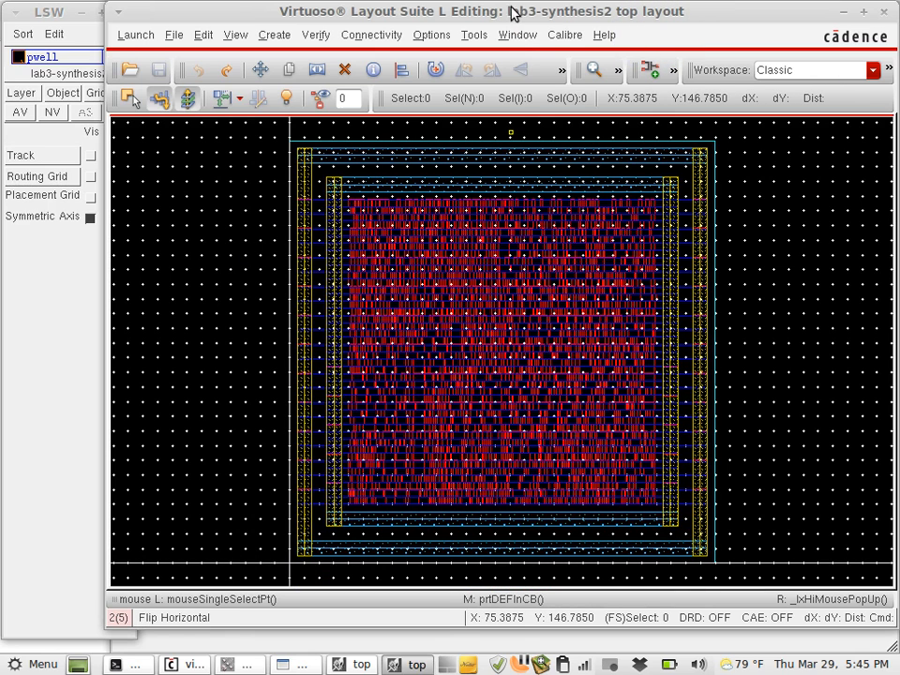
key("z")
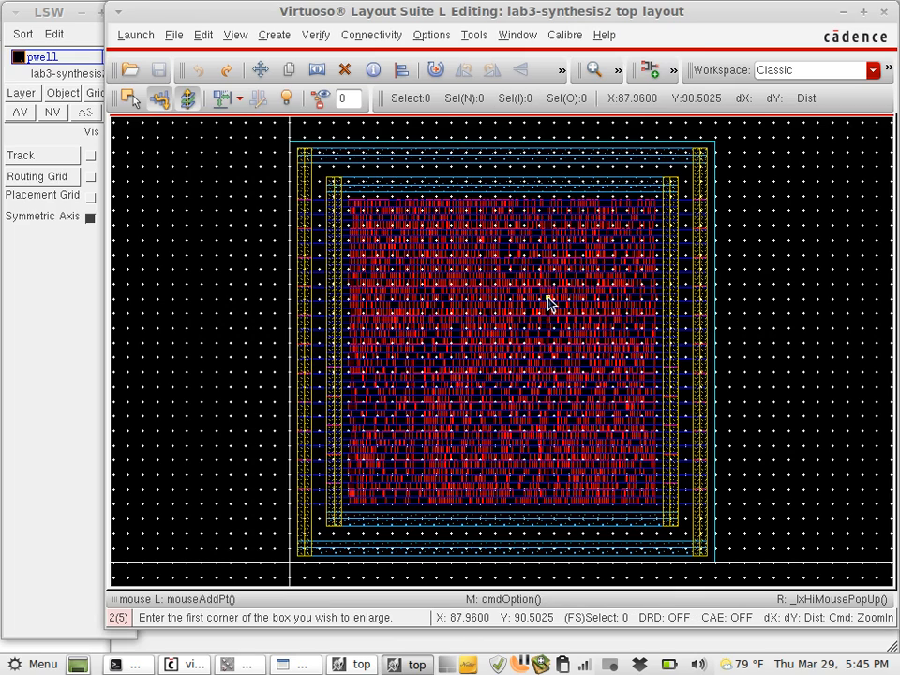
left_click(32, 279)
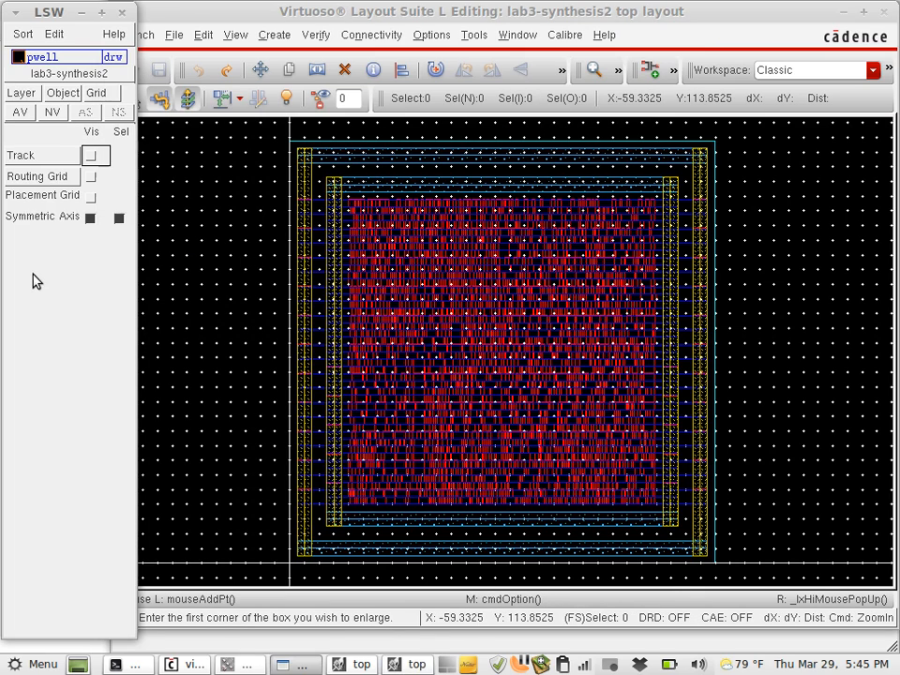
left_click(90, 176)
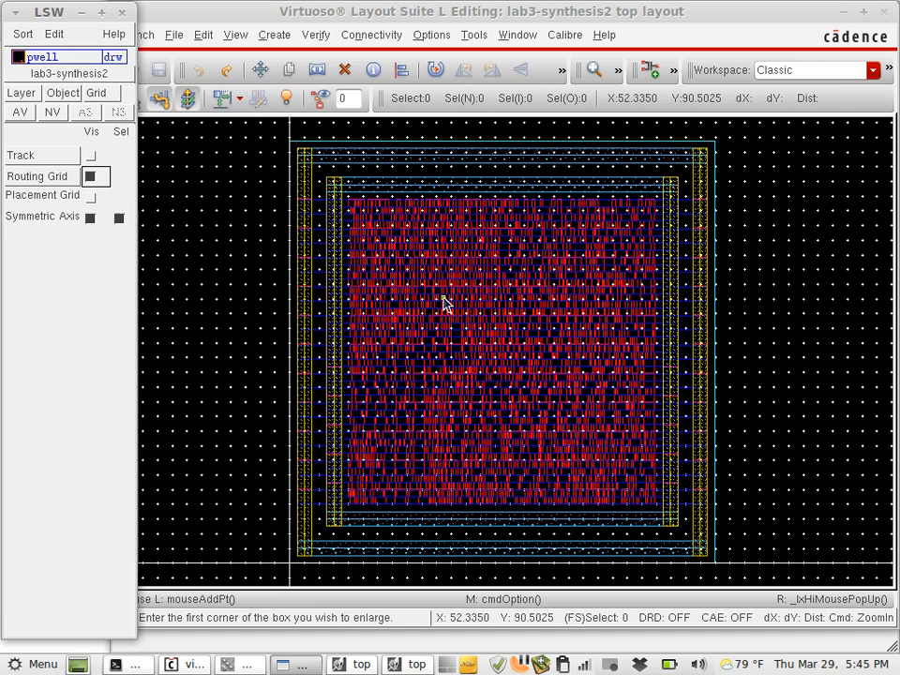
left_click(362, 14)
key("ctrl+z")
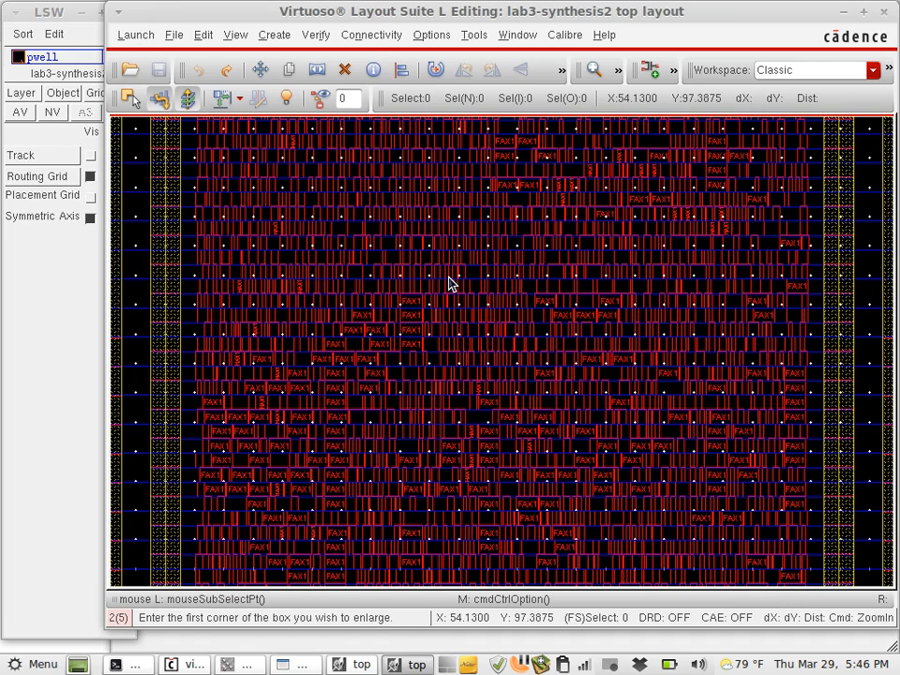
left_click(90, 176)
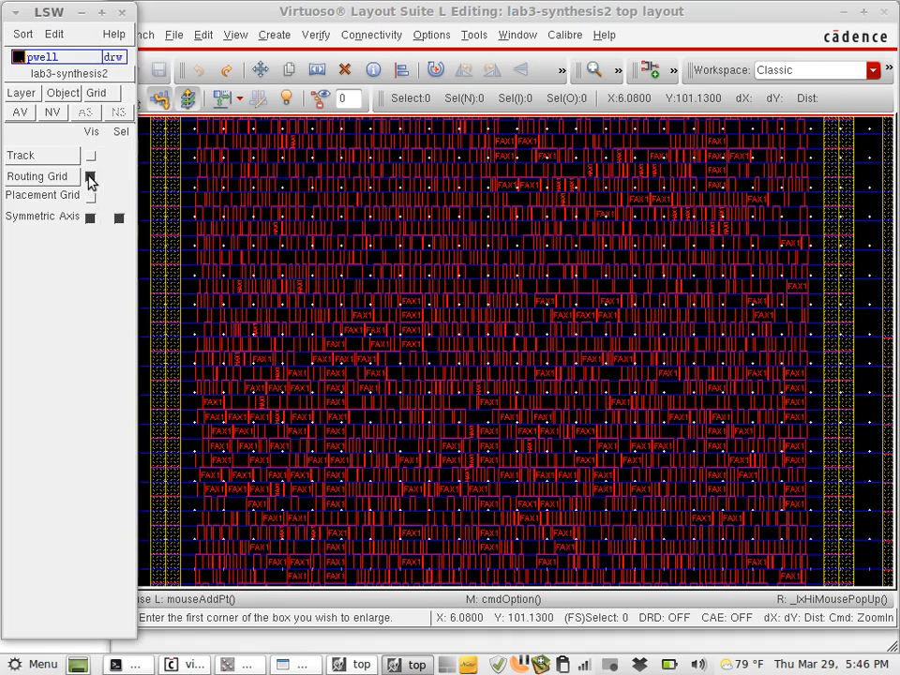
left_click(62, 93)
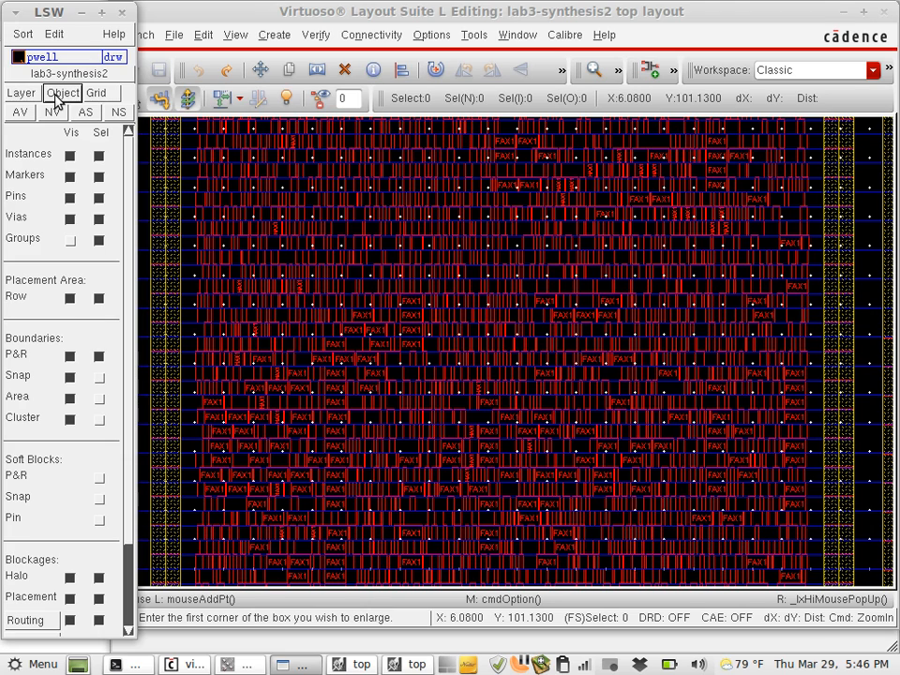
left_click(21, 93)
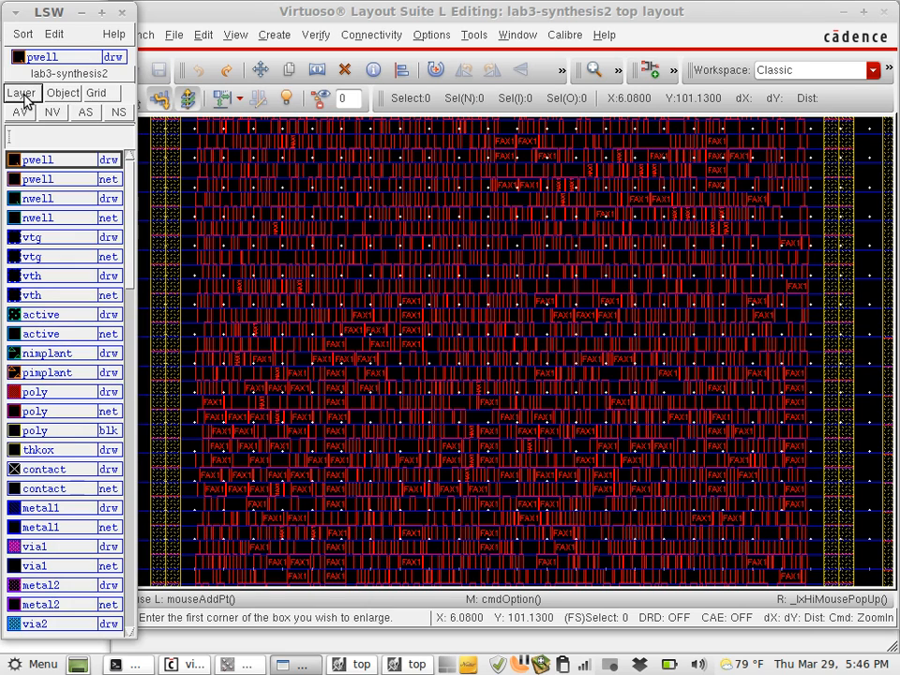
Close the lab3-synthesis2 layout and the Library Manager, and exit Virtuoso.
left_click(858, 18)
left_click(883, 13)
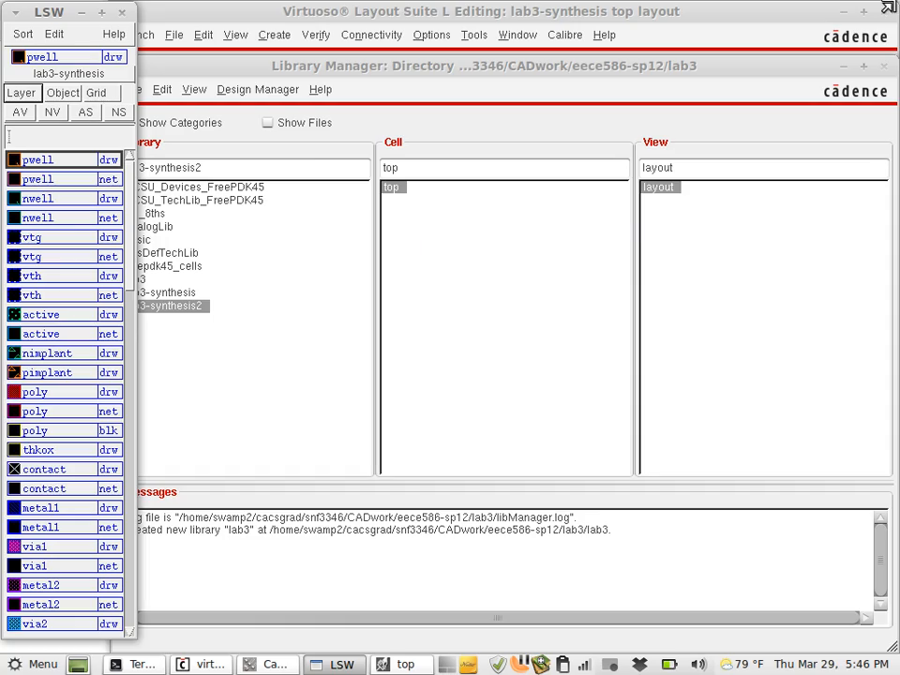
left_click(886, 97)
left_click(882, 66)
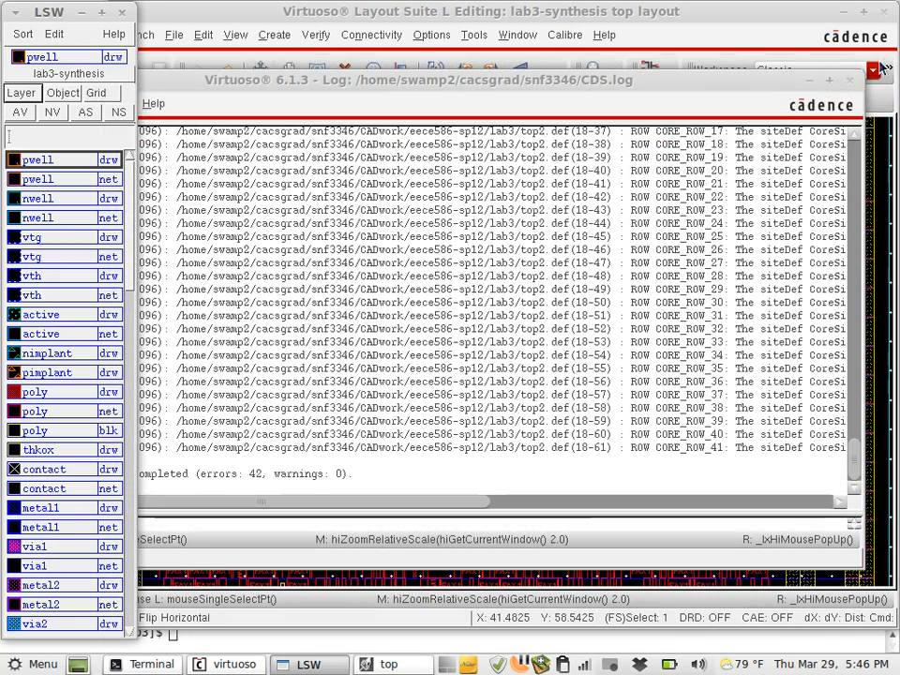
left_click_drag(343, 84, 427, 60)
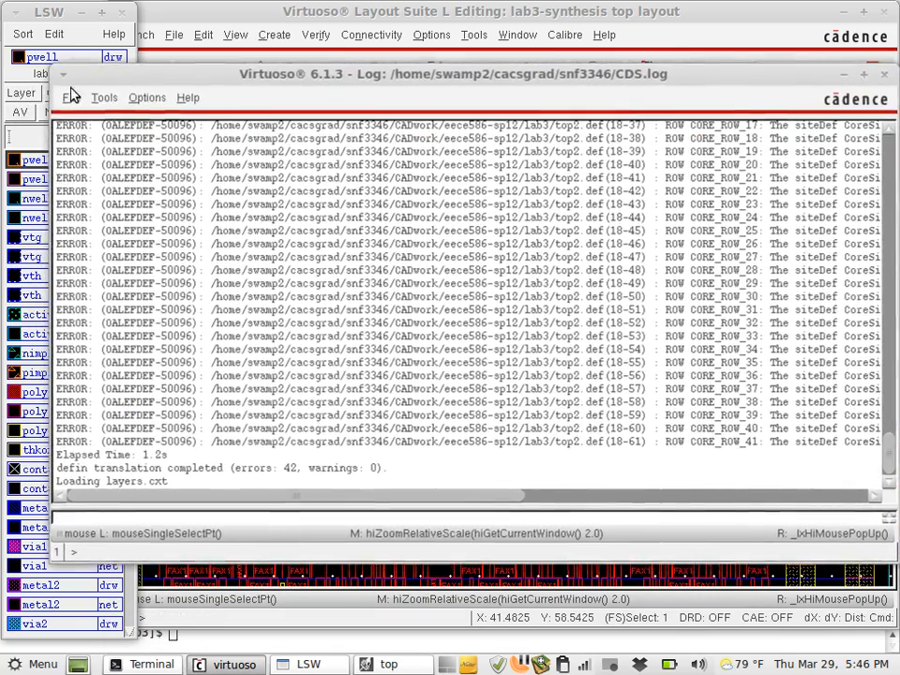
left_click(71, 98)
left_click(88, 324)
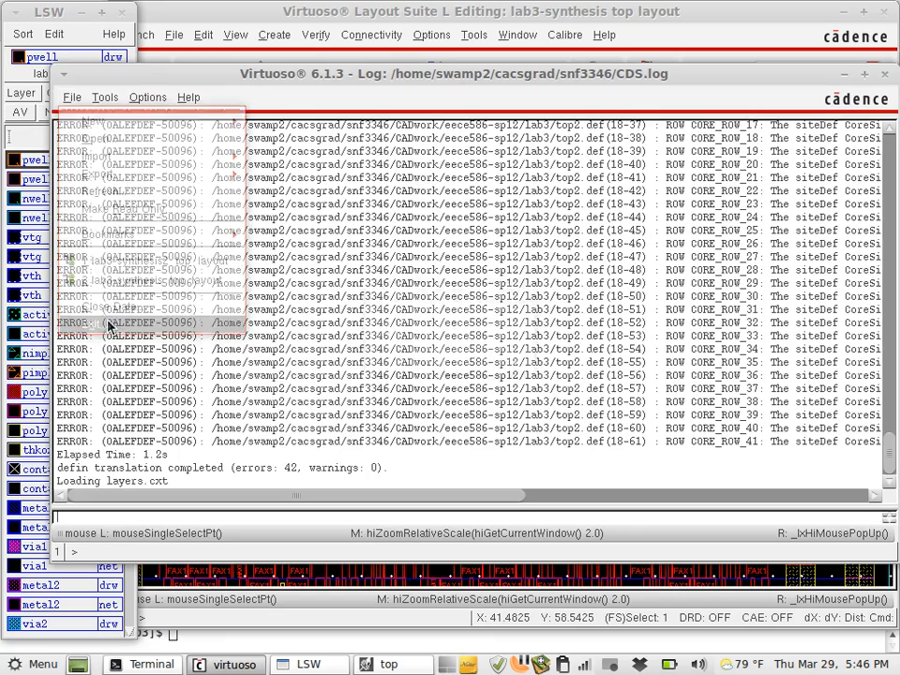
left_click(403, 355)
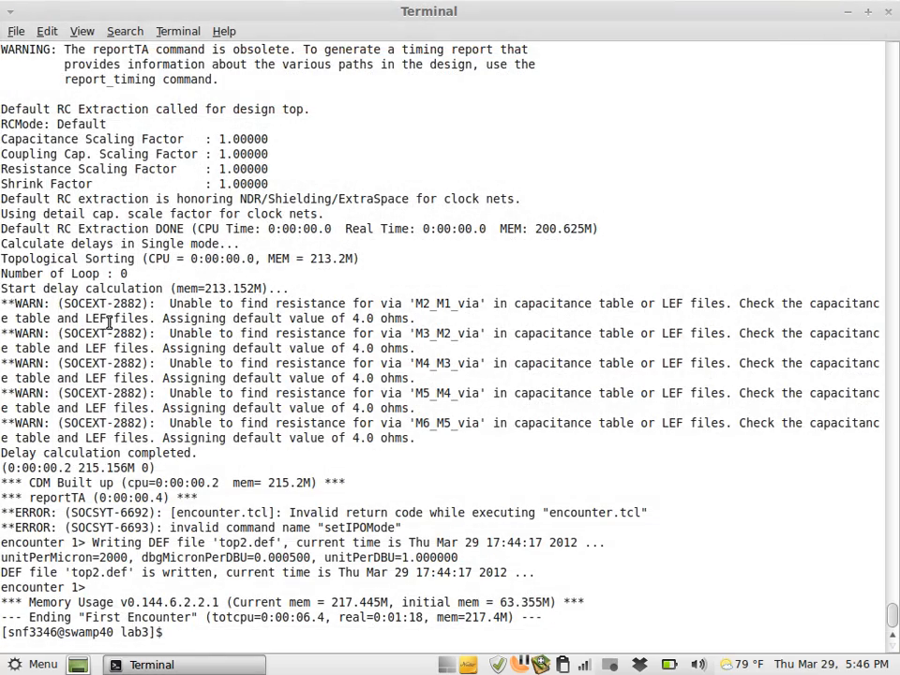
Launch Design Vision from the lab3 terminal prompt with the command design_vision, without running it in the background.
key("Return")
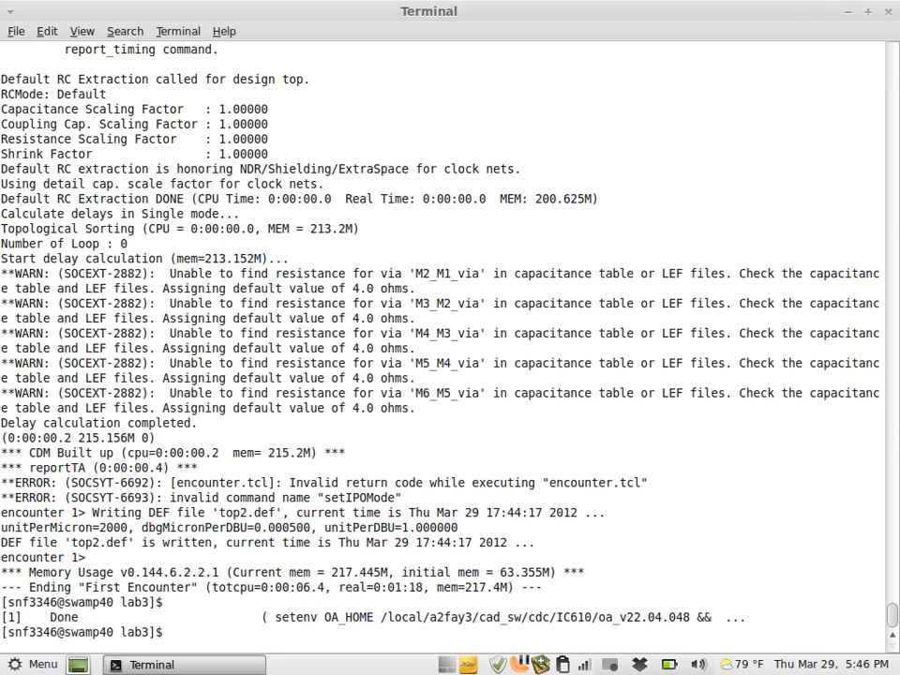
type("design_vision &")
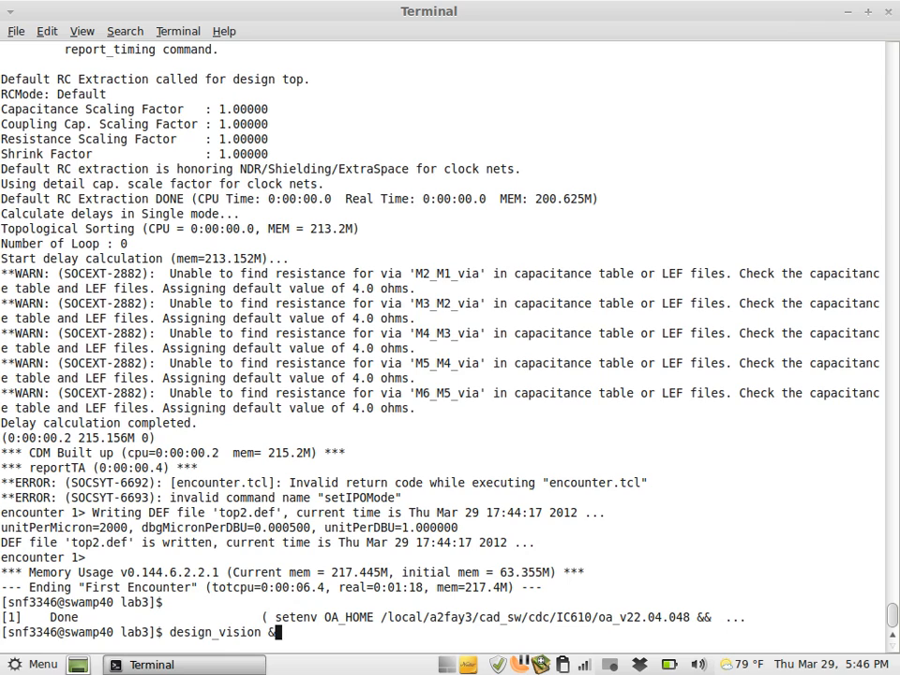
key("BackSpace")
key("BackSpace")
key("Return")
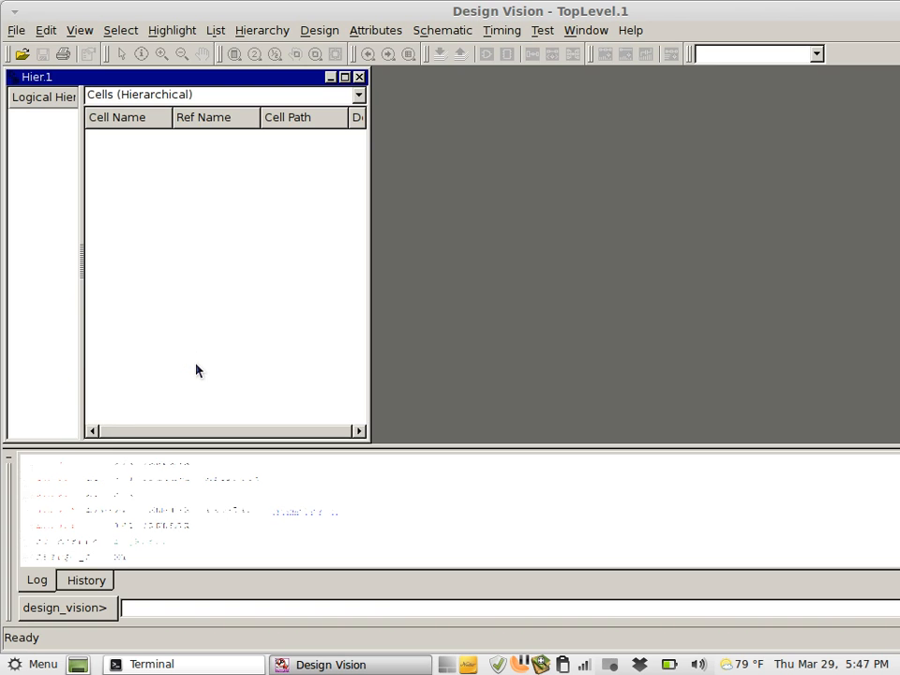
left_click(15, 32)
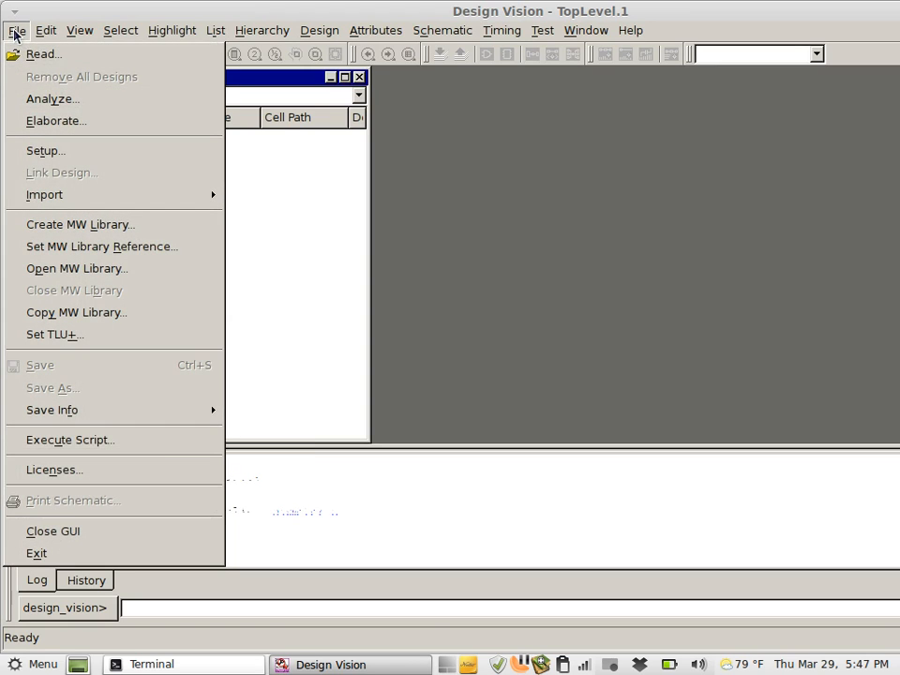
left_click(56, 100)
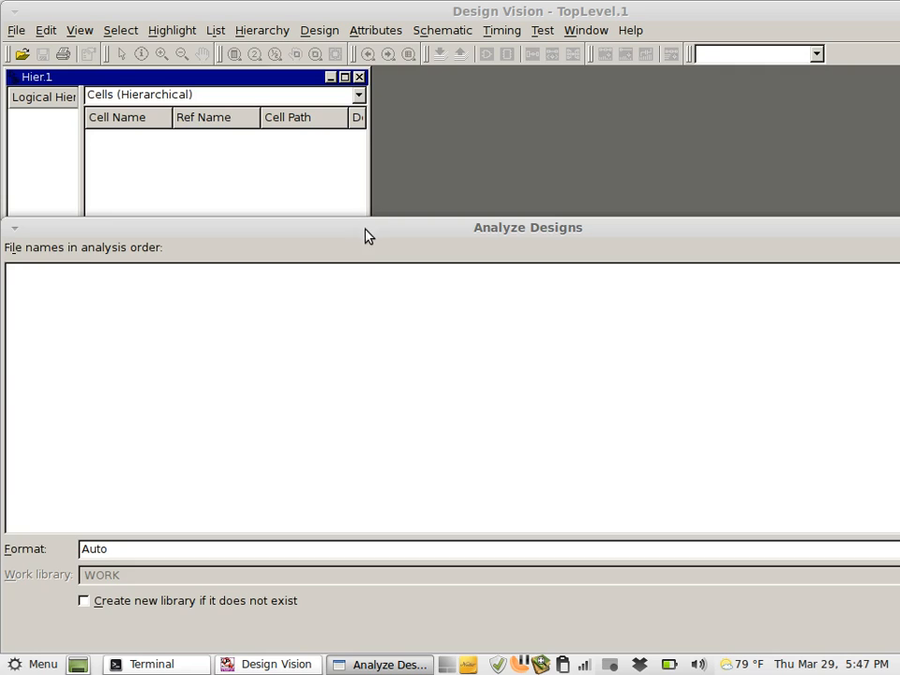
left_click_drag(367, 236, 157, 122)
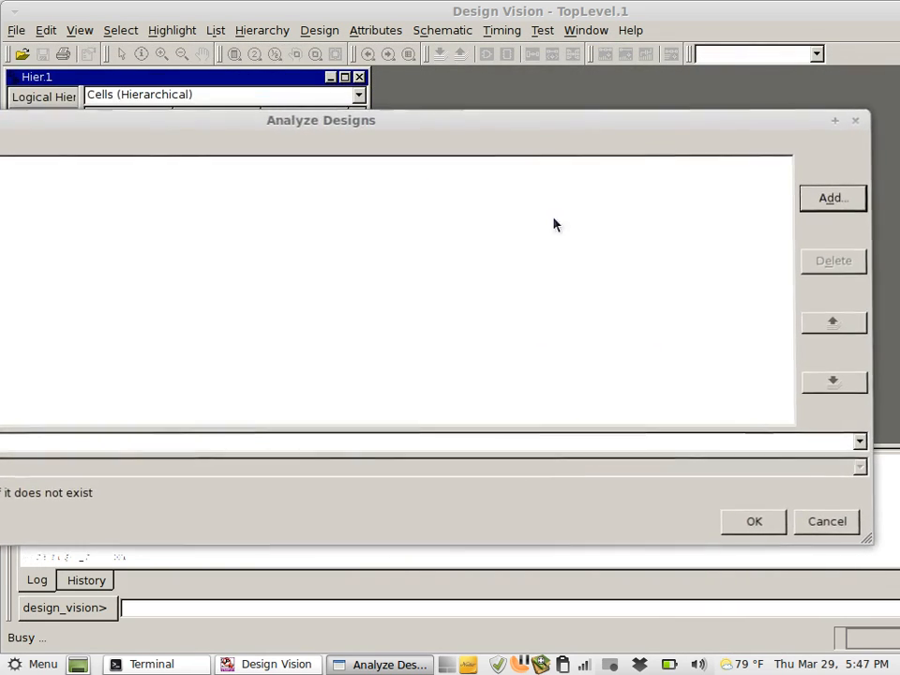
left_click(808, 208)
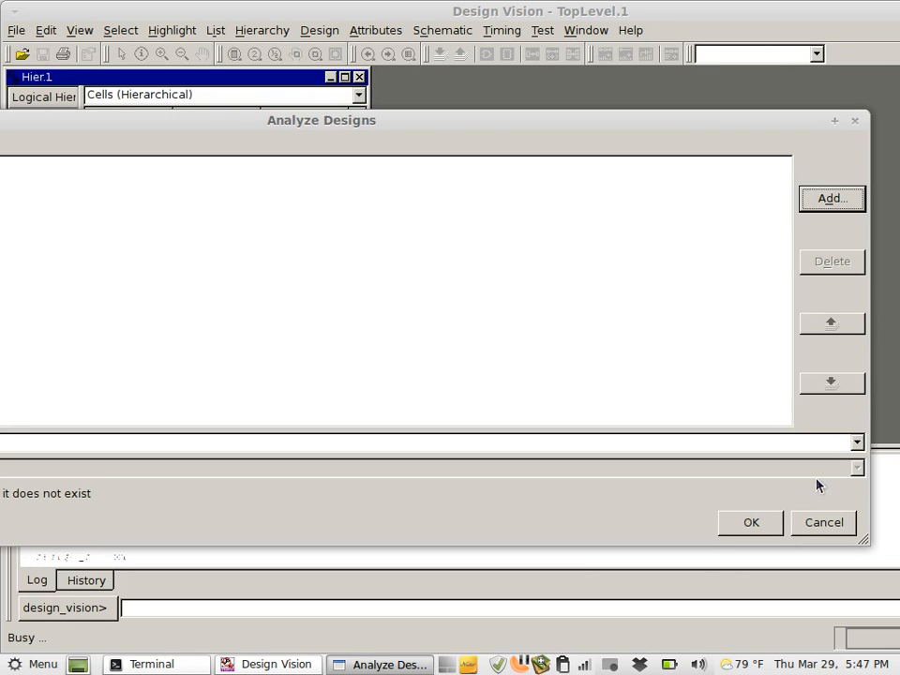
left_click(813, 521)
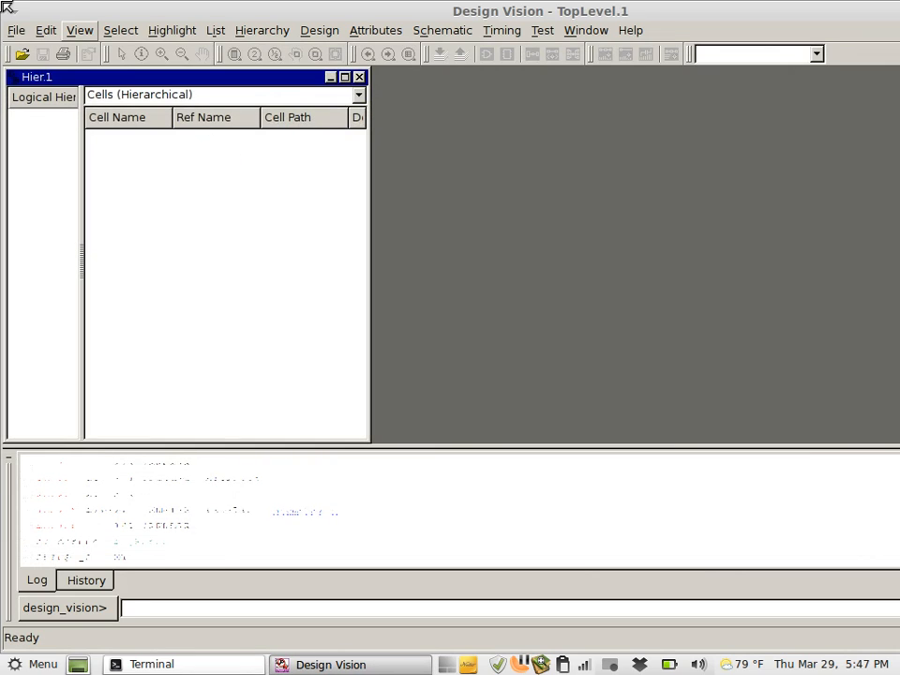
Add divider.v, multiplier.v, squareroot.v and top.v from the lab3/source folder to the list of designs to analyze.
left_click(15, 30)
left_click(49, 98)
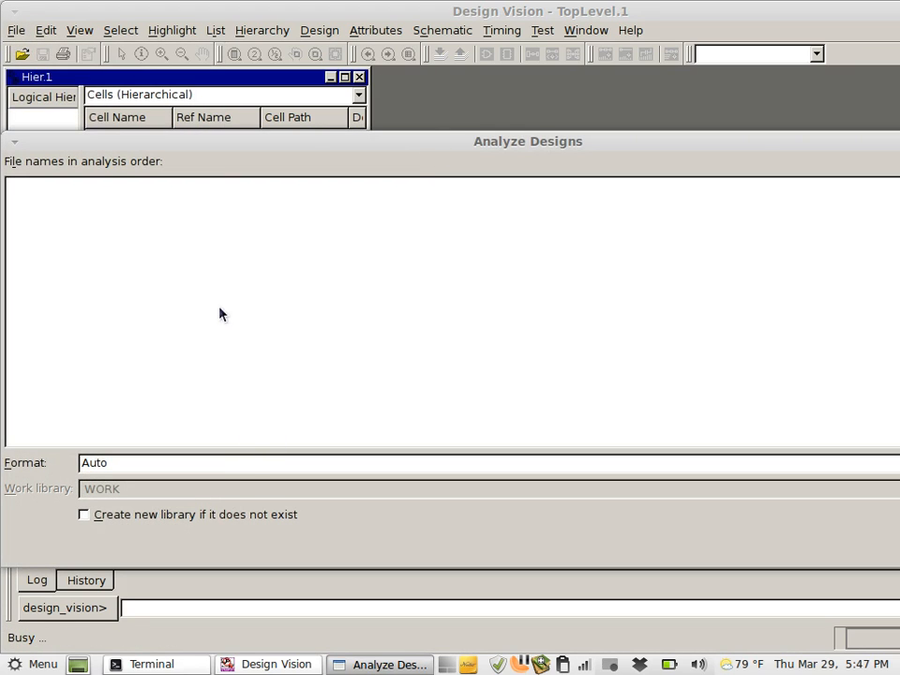
left_click_drag(483, 153, 211, 60)
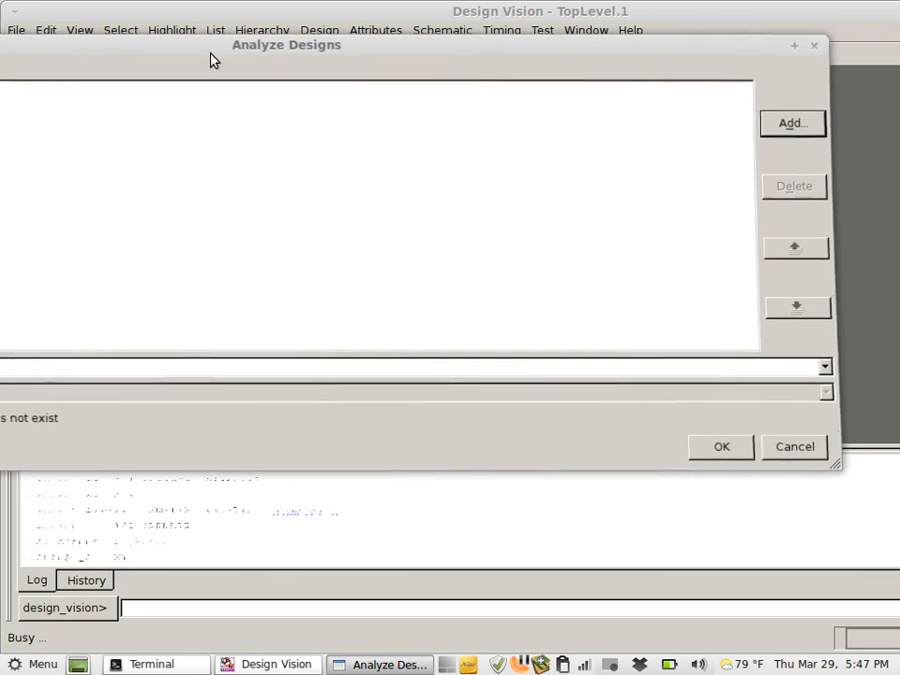
left_click(804, 135)
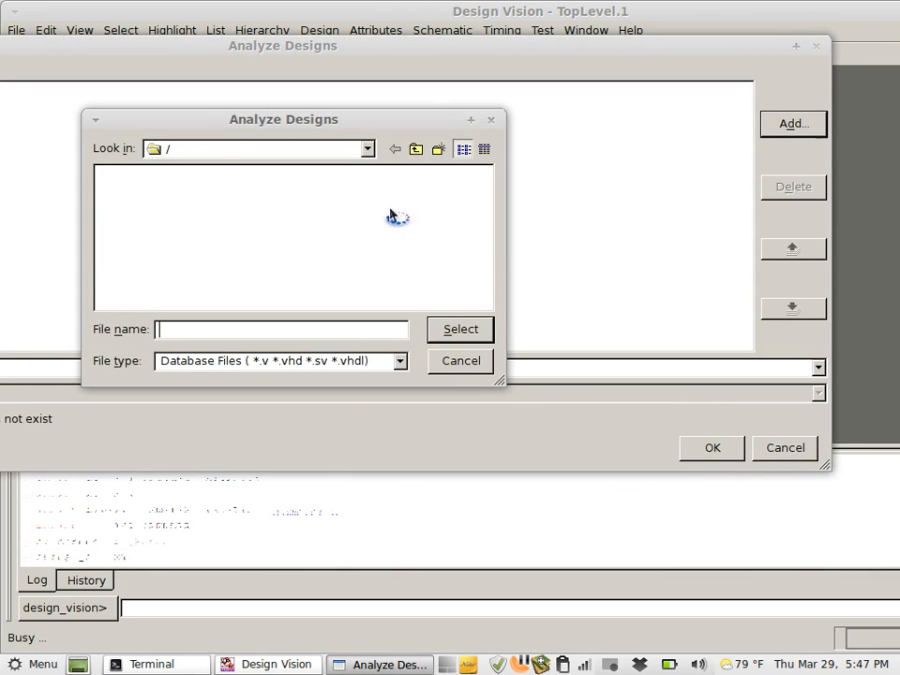
double_click(251, 174)
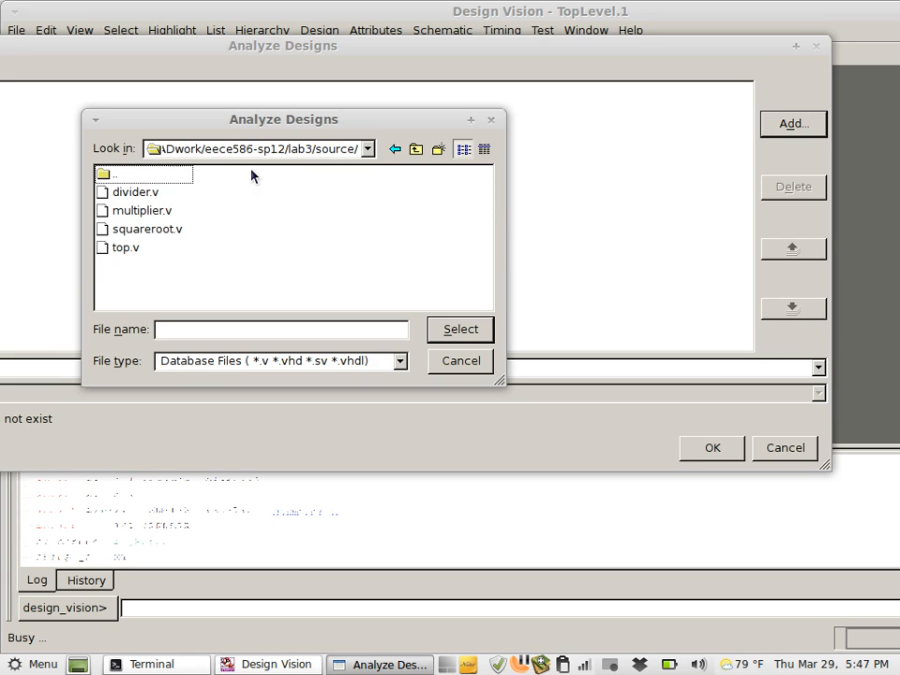
left_click_drag(171, 270, 117, 199)
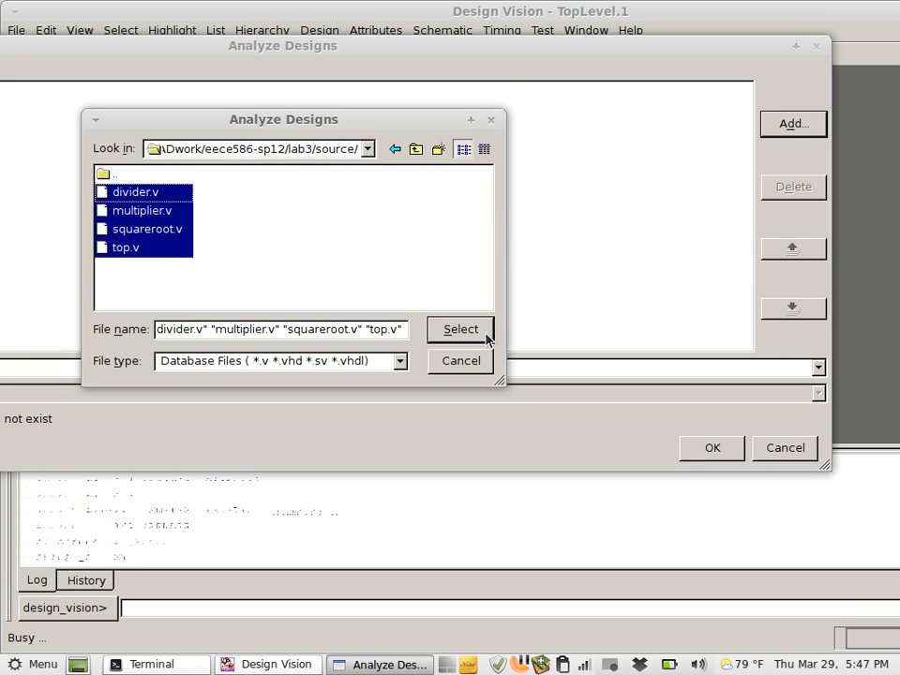
left_click(460, 329)
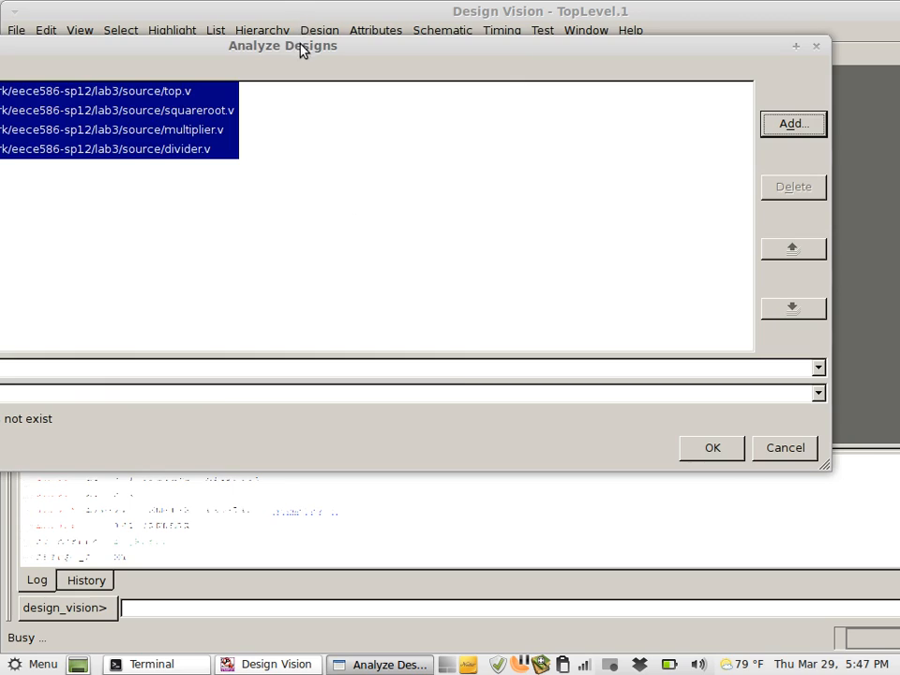
Set the analysis format to VERILOG (v), run the analysis and check its output in the terminal.
left_click_drag(300, 49, 503, 76)
left_click(161, 401)
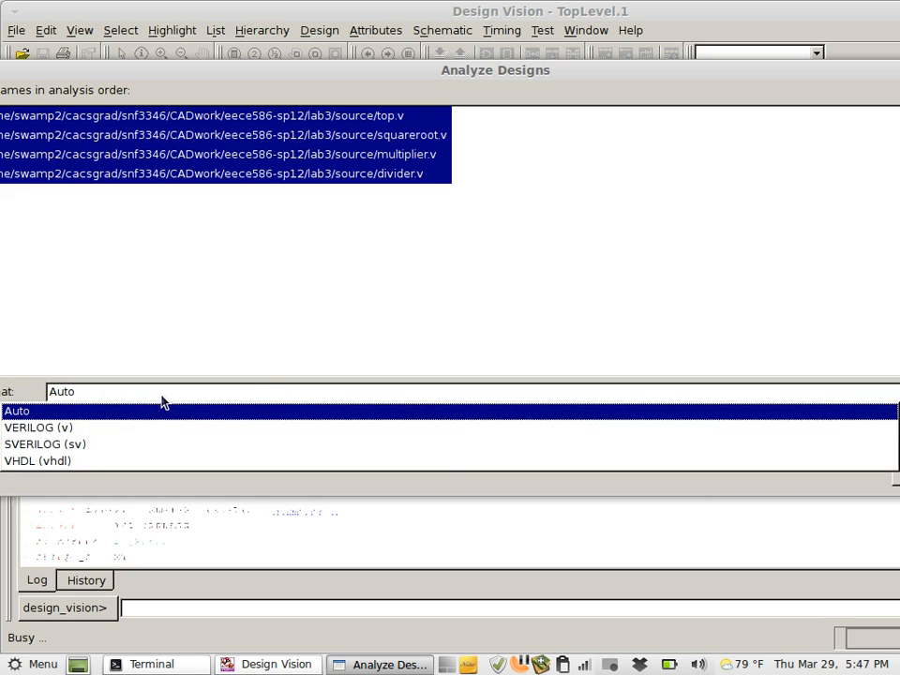
left_click(138, 431)
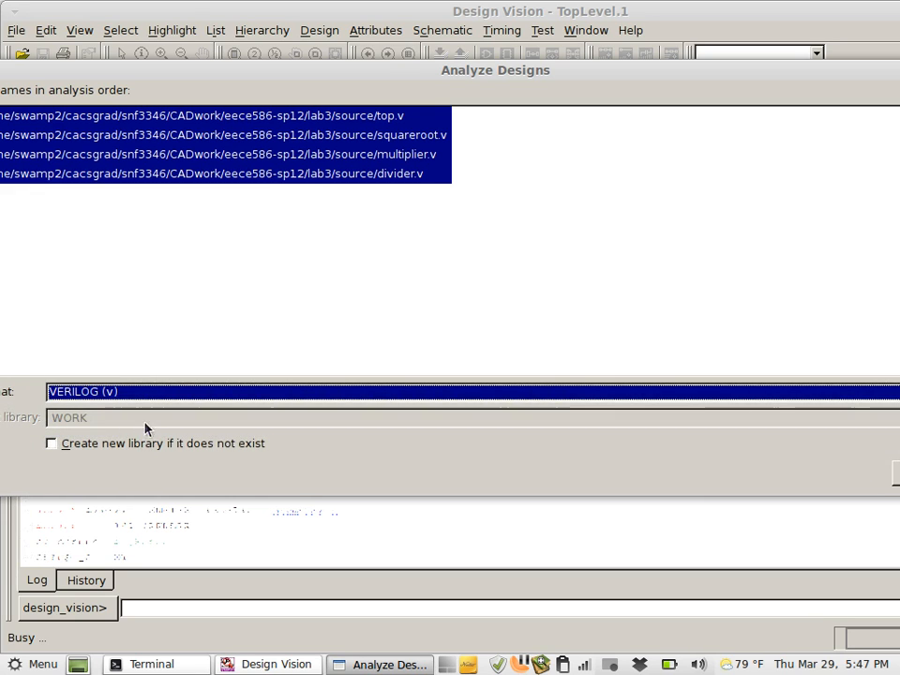
left_click_drag(390, 74, 53, 3)
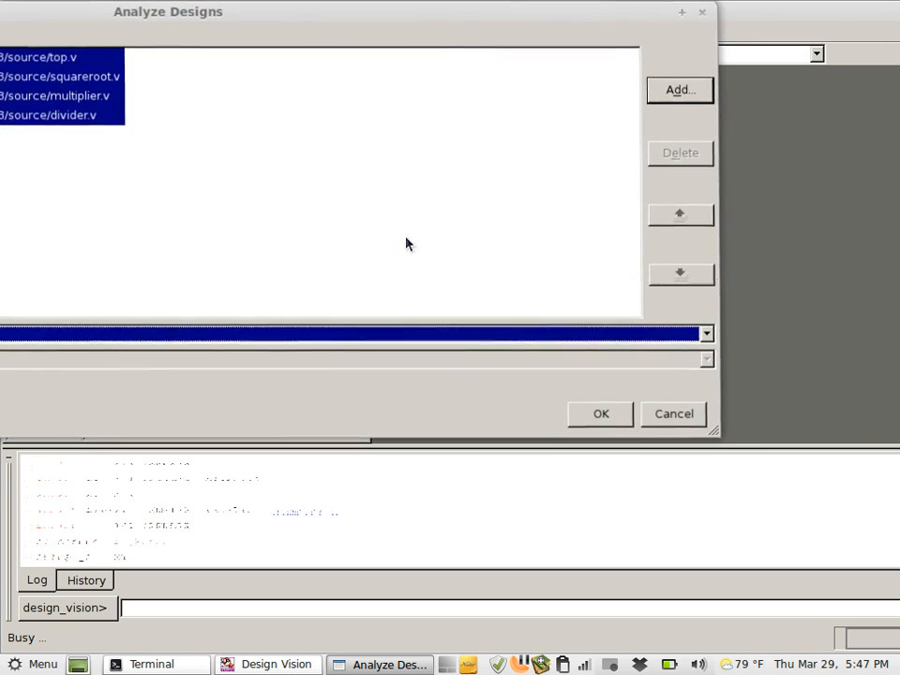
left_click(701, 412)
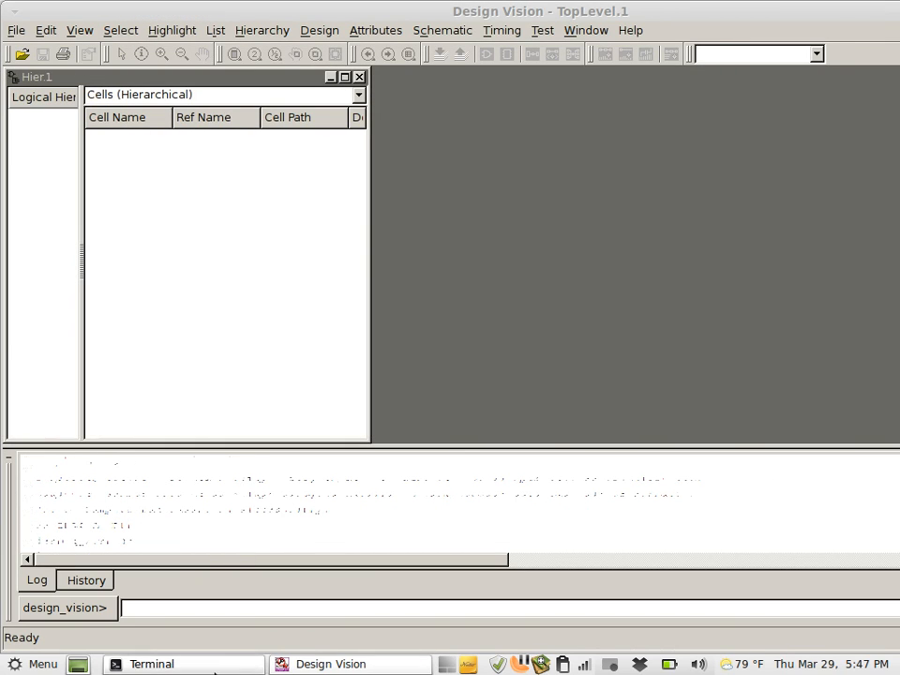
left_click(217, 664)
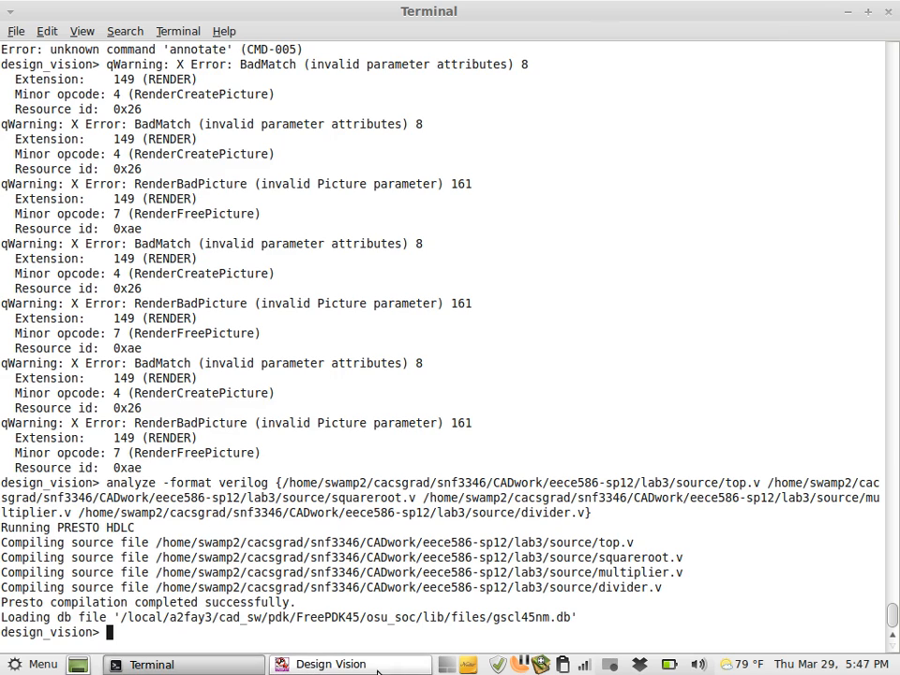
left_click(414, 667)
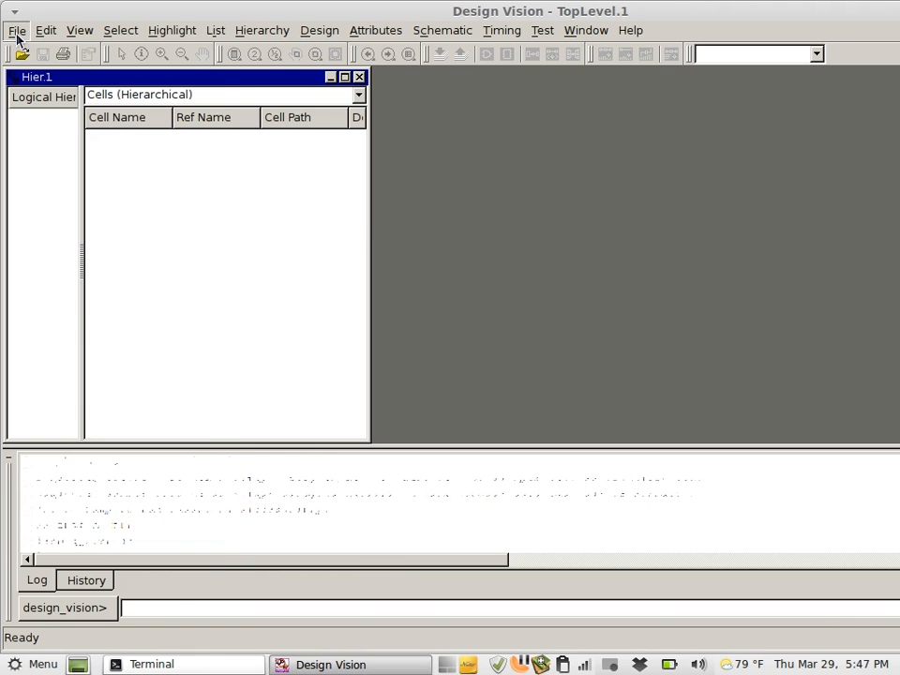
Elaborate the design top(verilog) from the DEFAULT library.
left_click(17, 30)
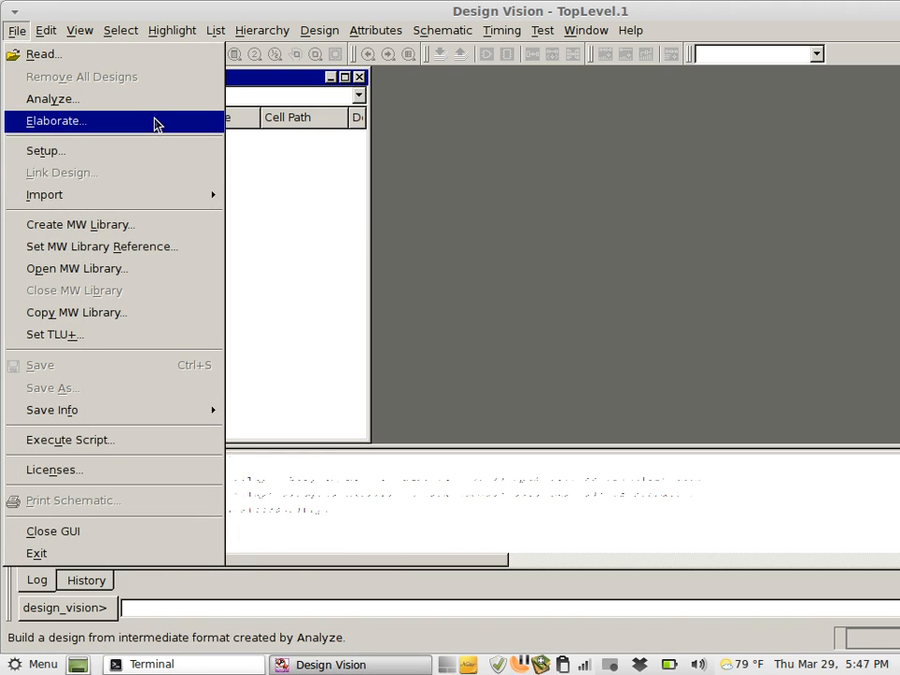
left_click(156, 129)
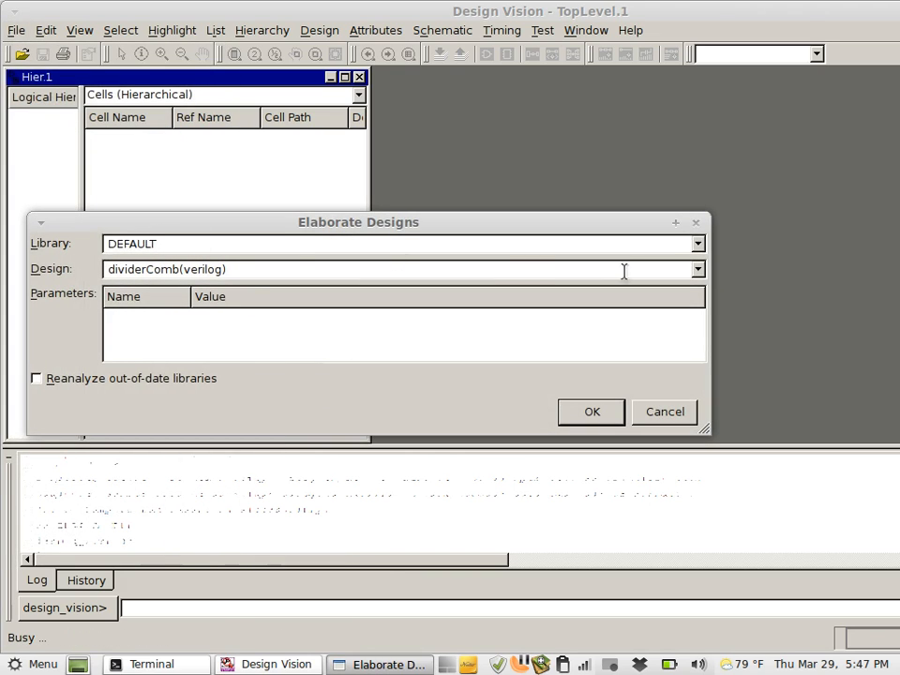
left_click(698, 247)
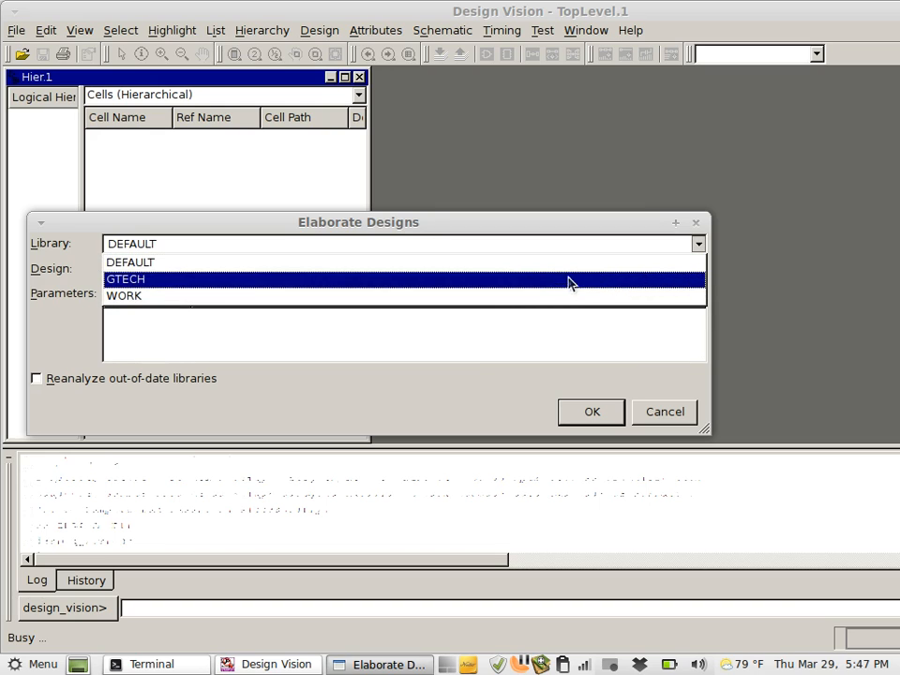
left_click(583, 229)
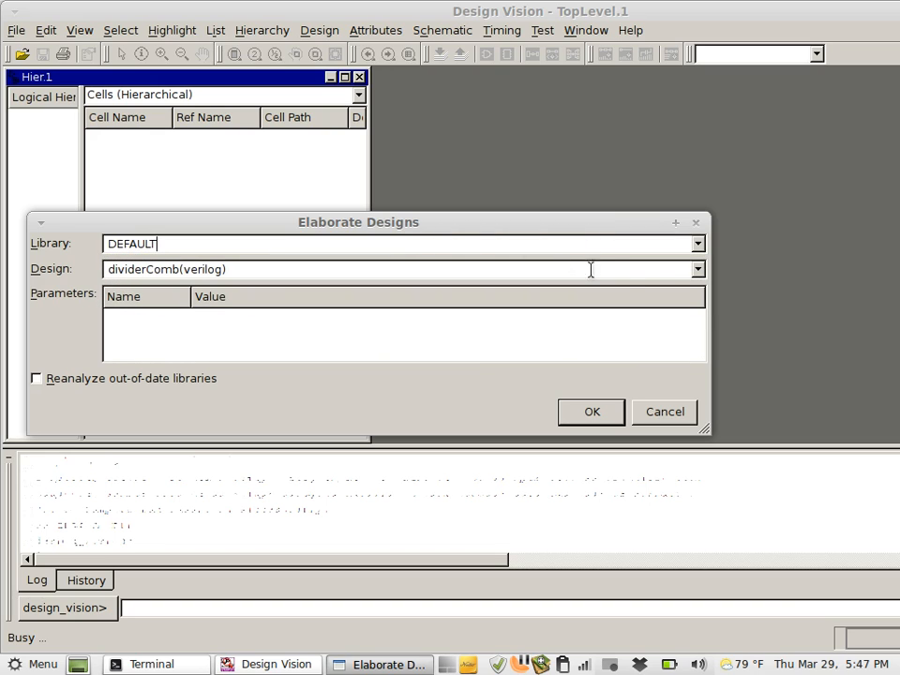
left_click(698, 270)
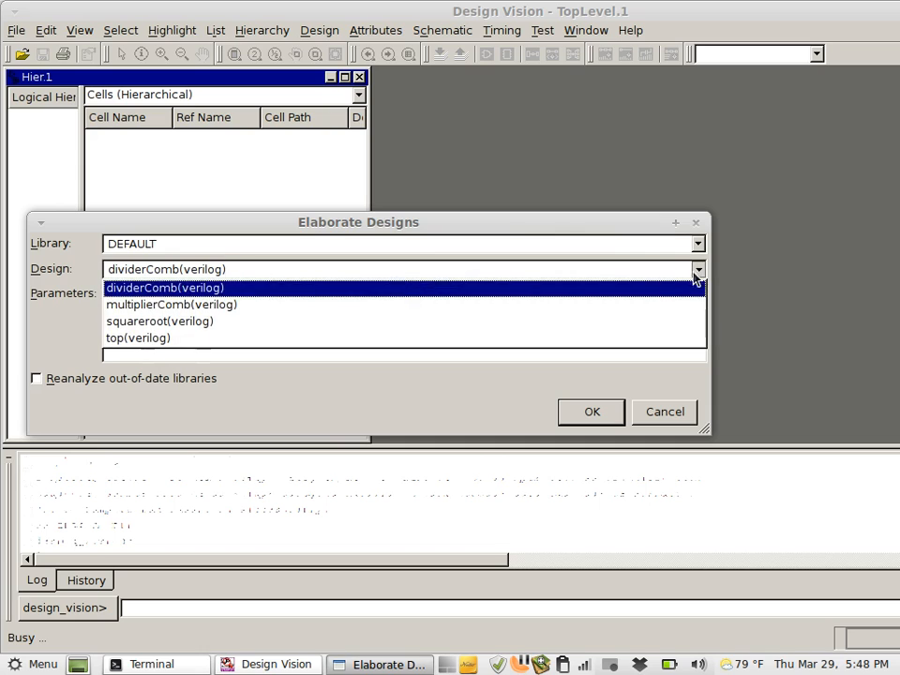
left_click(207, 342)
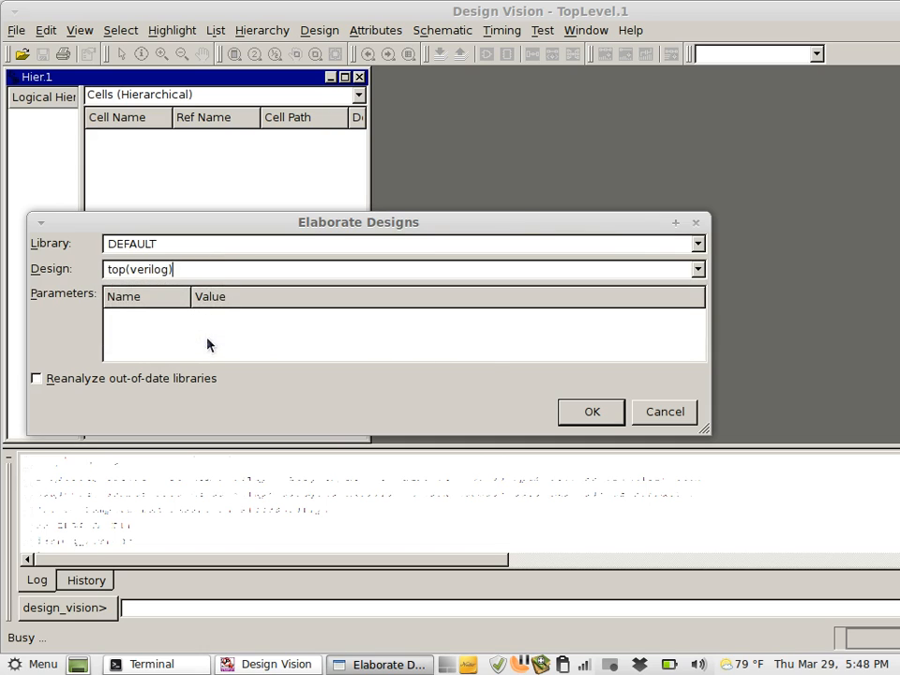
left_click(571, 419)
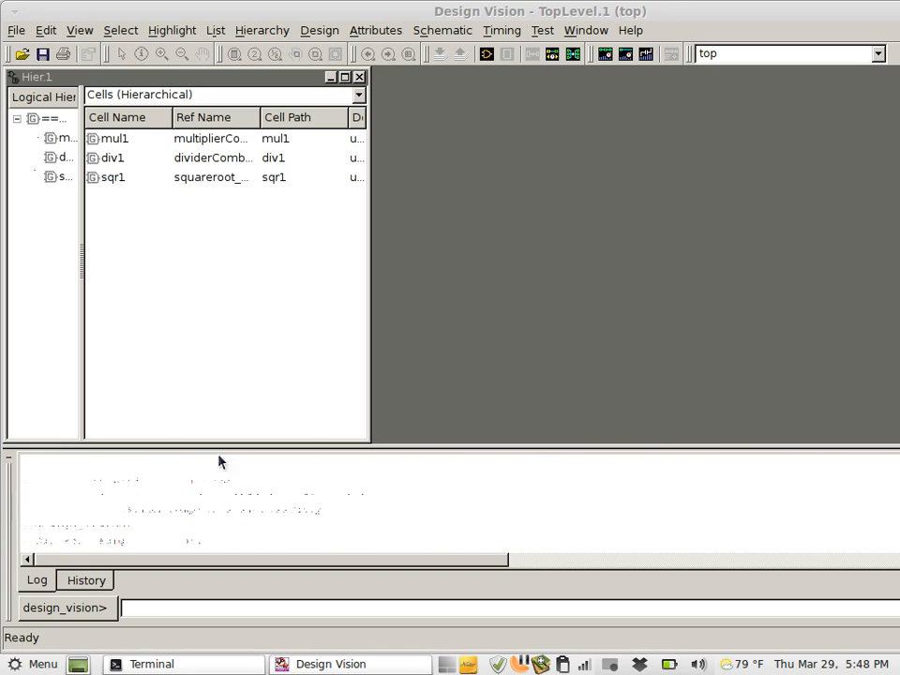
Review the elaboration log in the terminal, including the inferred registers and warnings, and return to Design Vision.
key("alt+Tab")
scroll(213, 448, "up", 2)
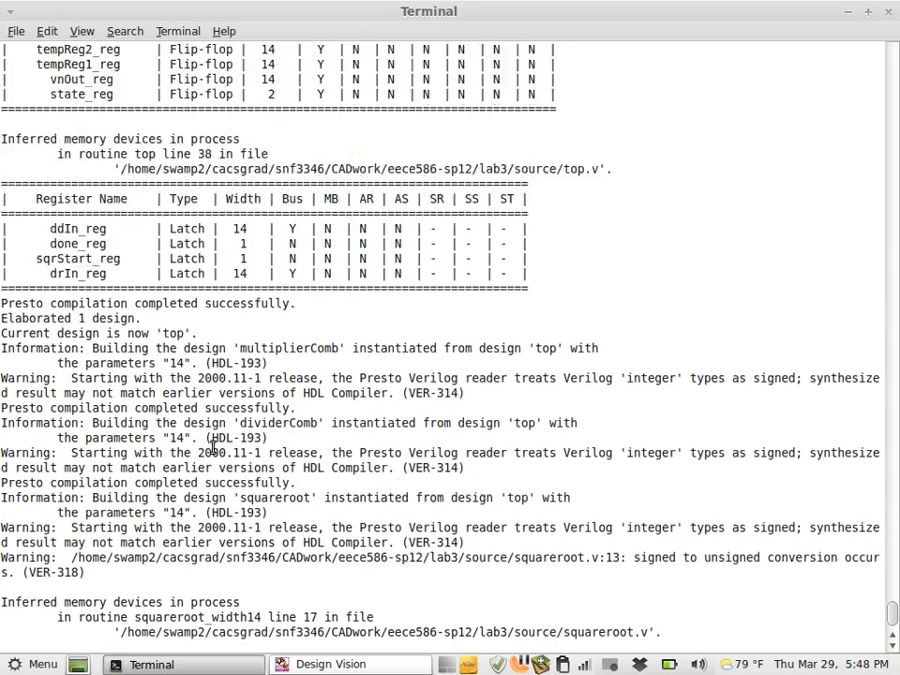
scroll(213, 449, "up", 2)
scroll(169, 342, "up", 9)
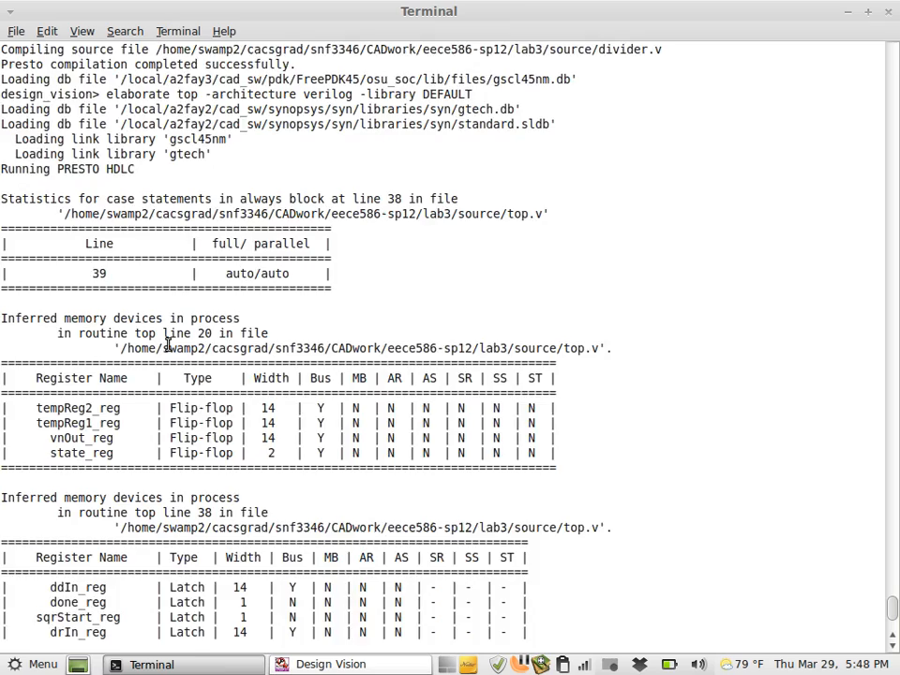
scroll(169, 343, "down", 15)
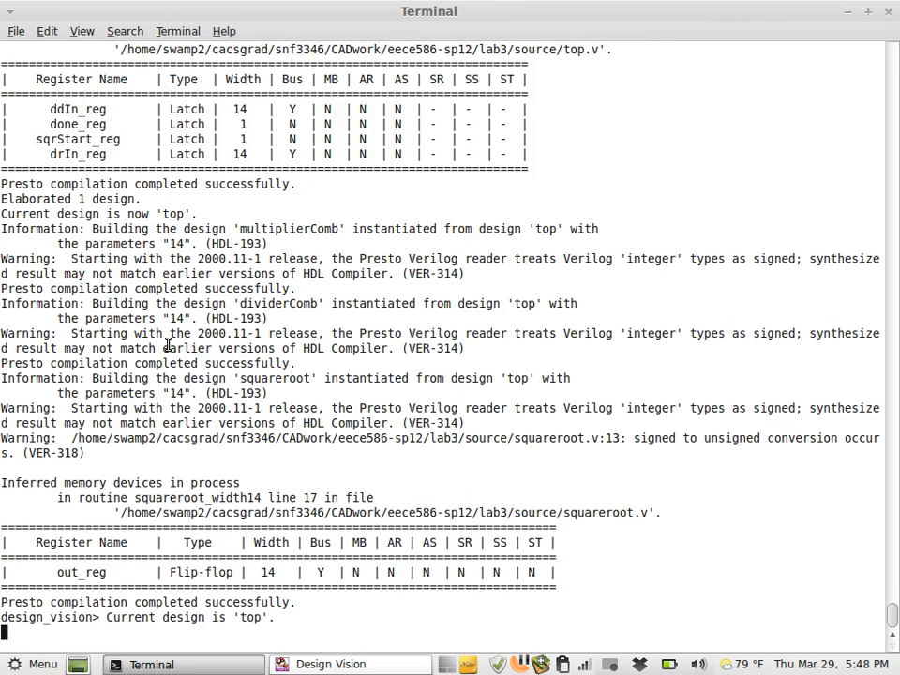
left_click(330, 664)
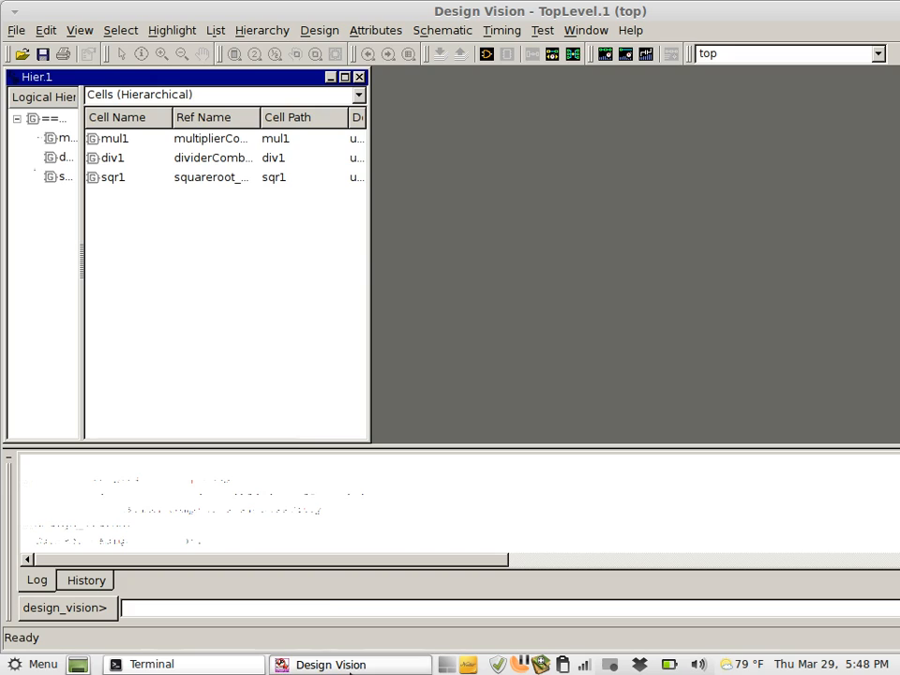
Inspect top and its multiplier, divider and square root blocks one by one in the logical hierarchy.
left_click(46, 119)
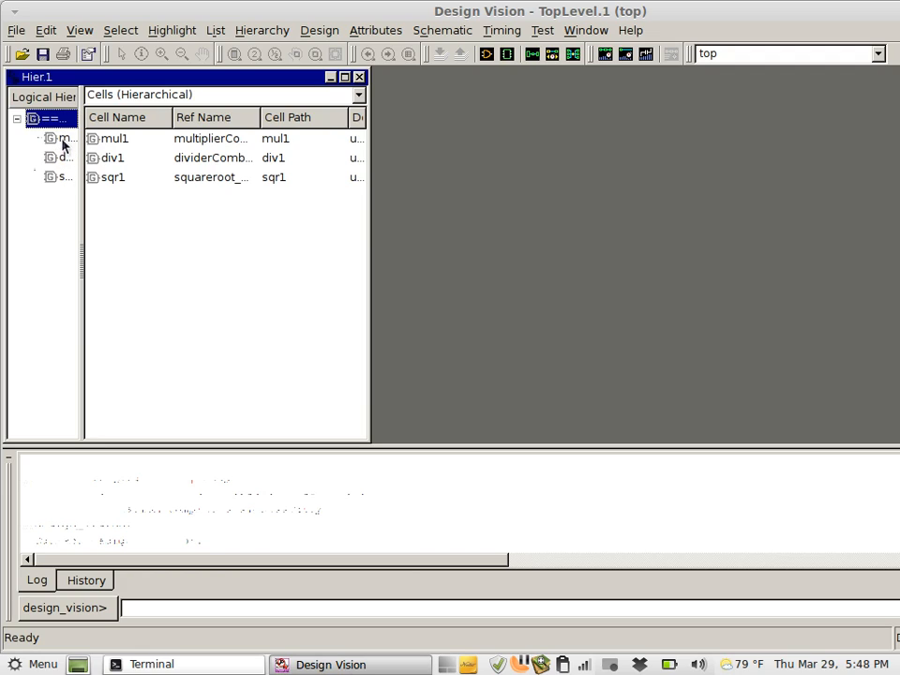
left_click(63, 141)
left_click(65, 158)
left_click(60, 178)
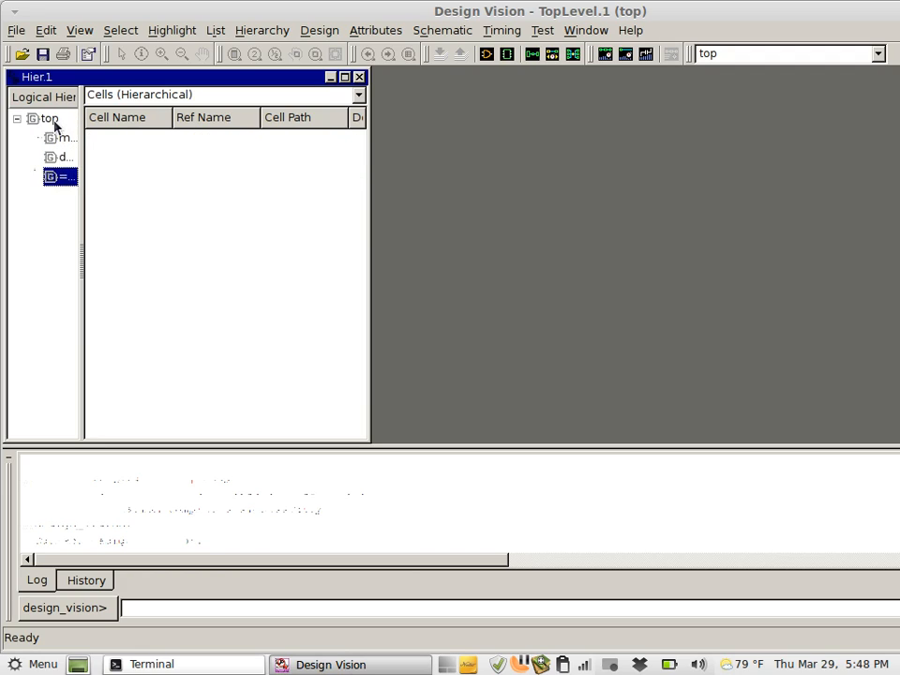
Select the top design in the logical hierarchy and start specifying a clock for it.
left_click(56, 124)
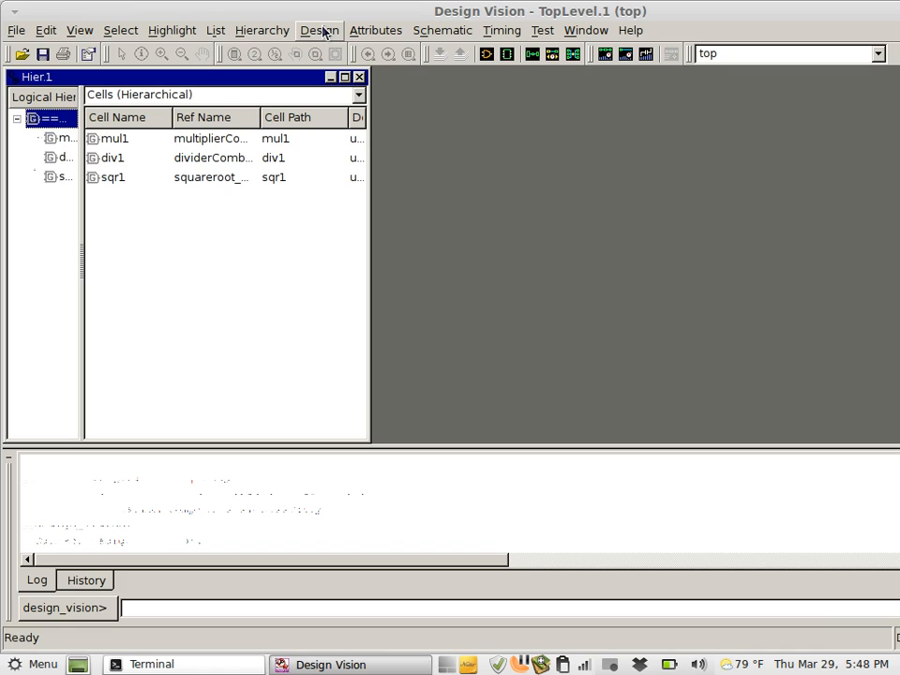
left_click(312, 31)
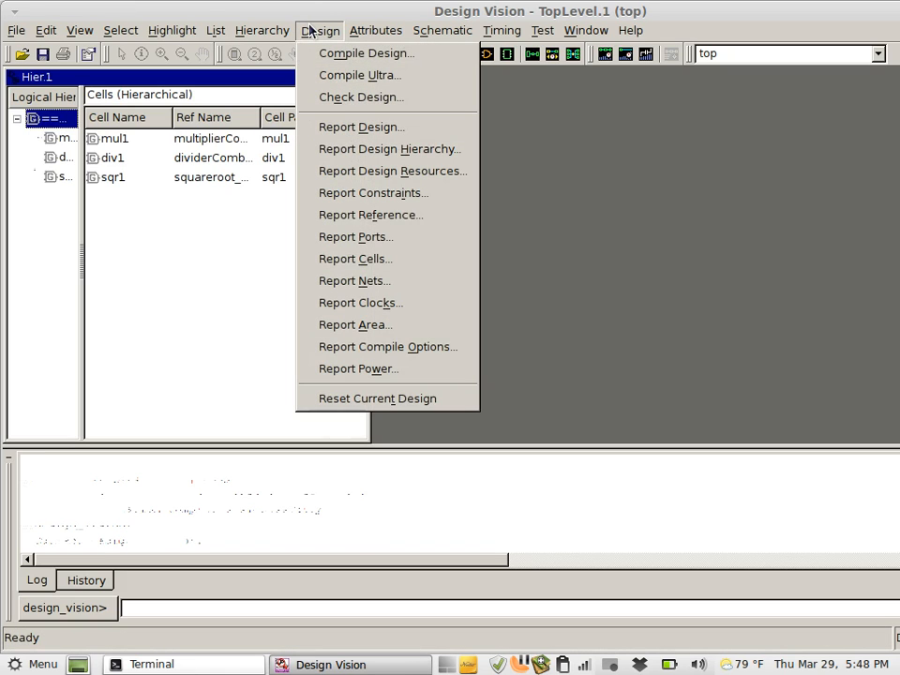
left_click(309, 31)
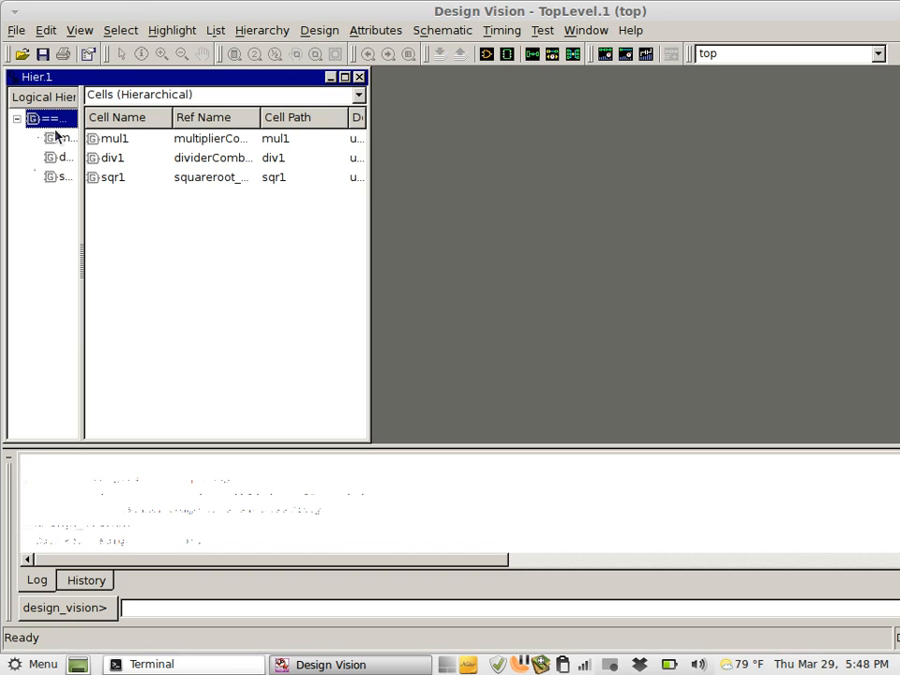
left_click(132, 97)
left_click(240, 77)
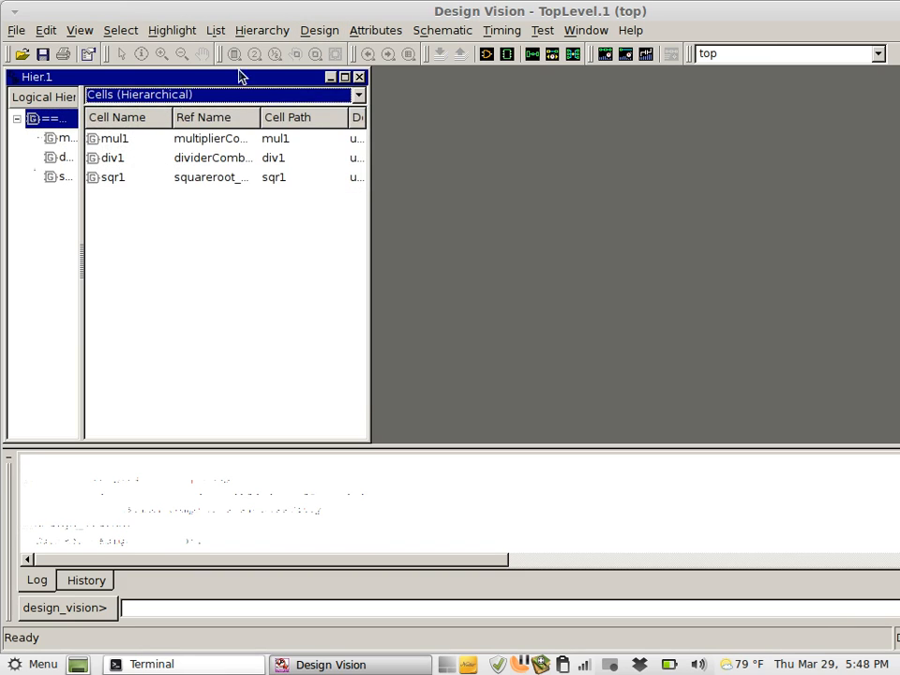
left_click(312, 31)
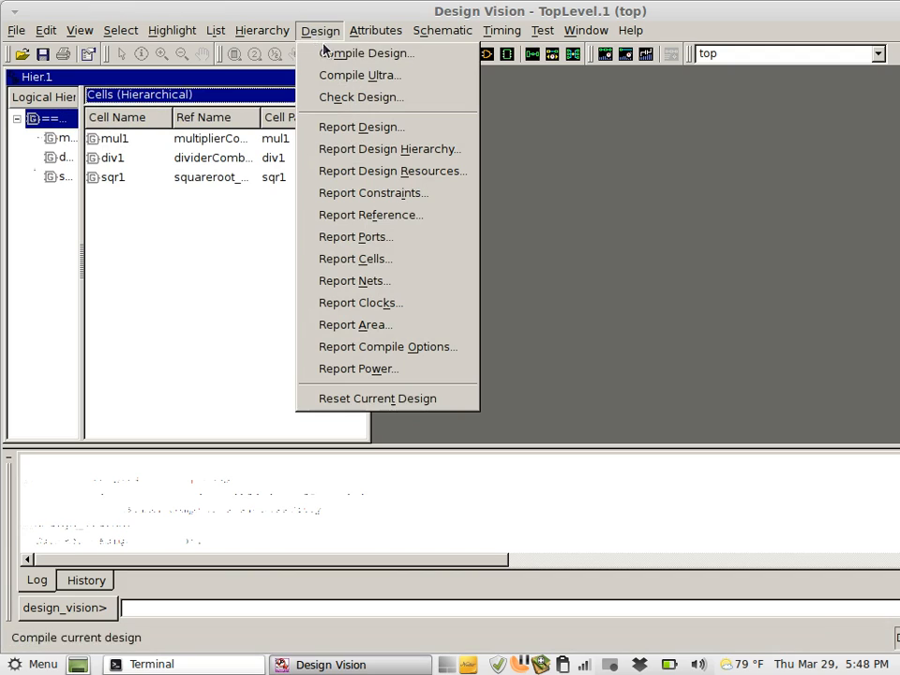
left_click(375, 31)
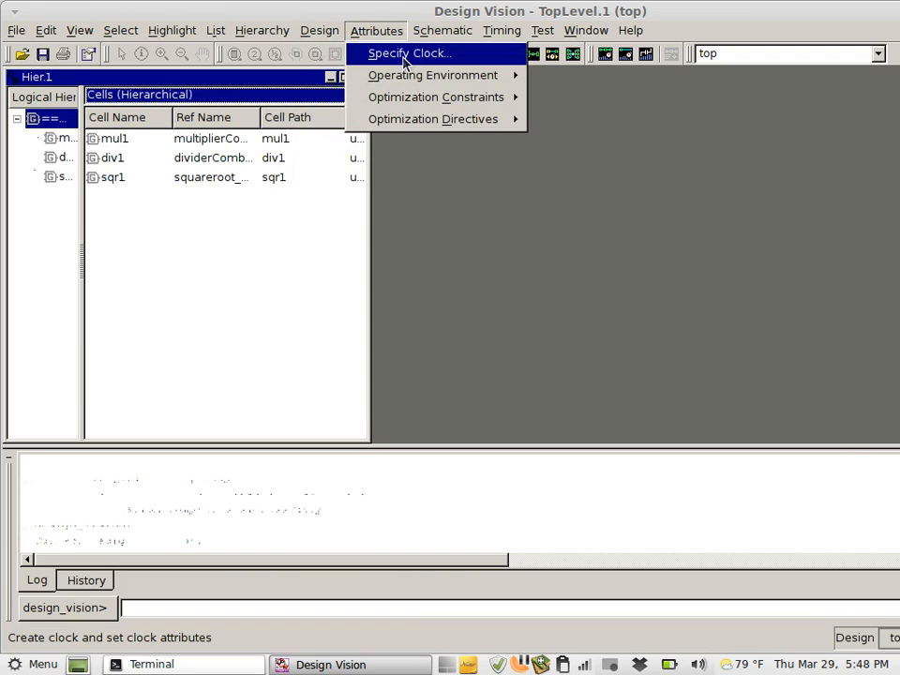
left_click(405, 56)
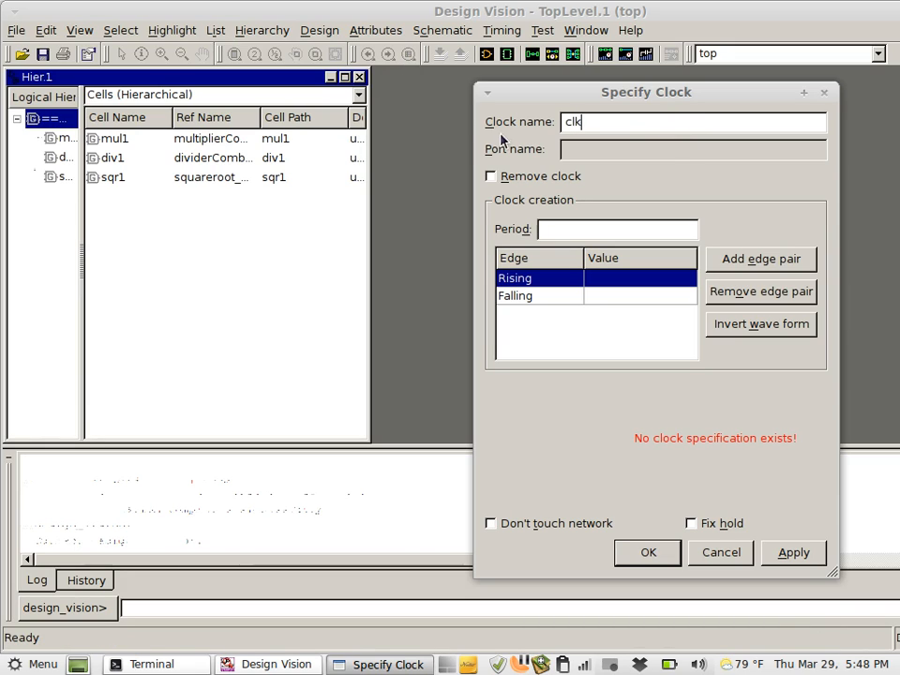
Show the pins and ports of top, select the clk port and return to the clock specification.
left_click(115, 95)
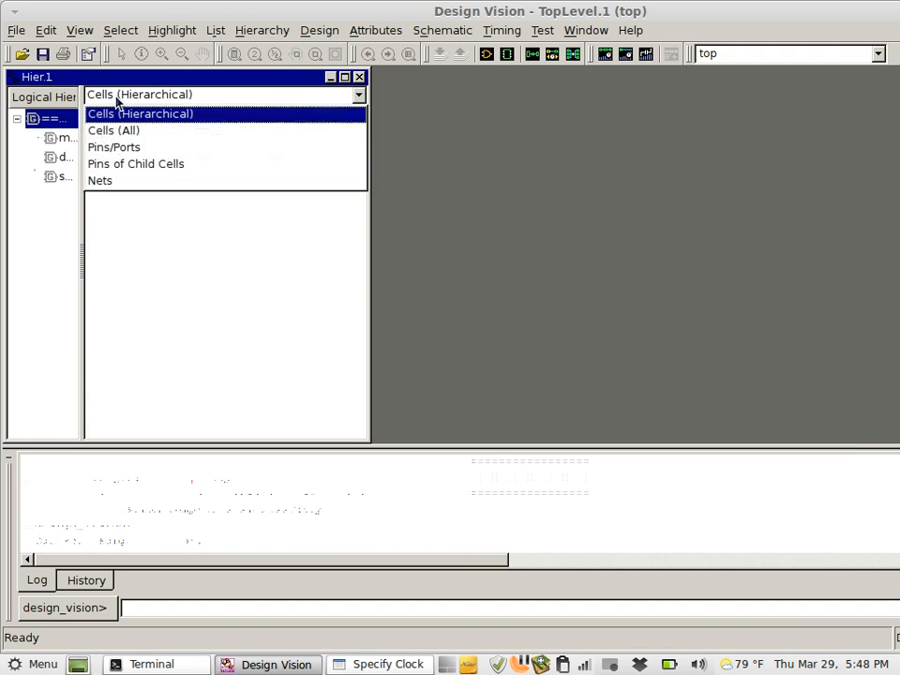
left_click(183, 150)
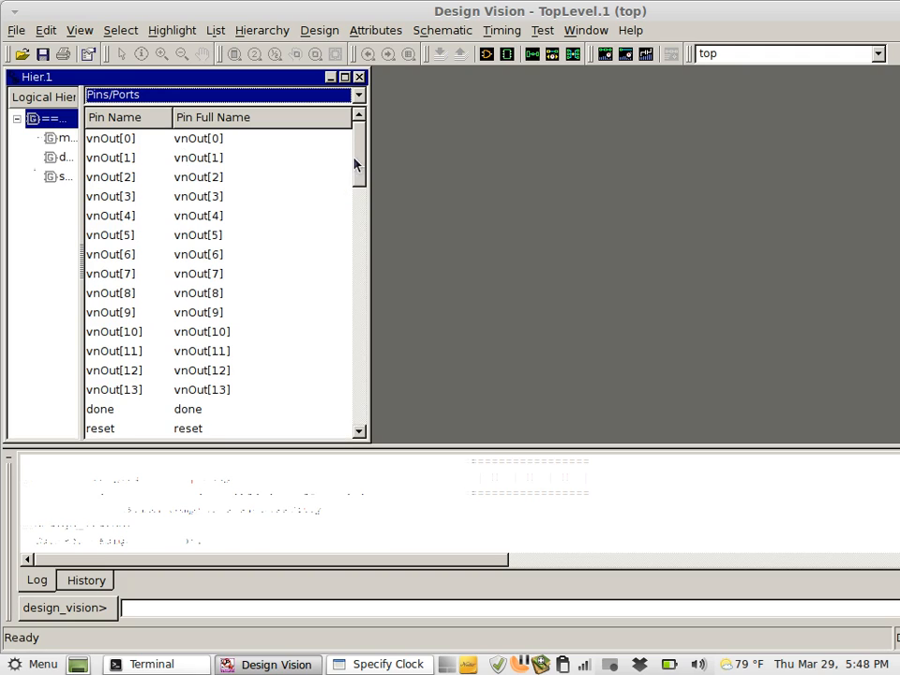
left_click_drag(355, 165, 355, 194)
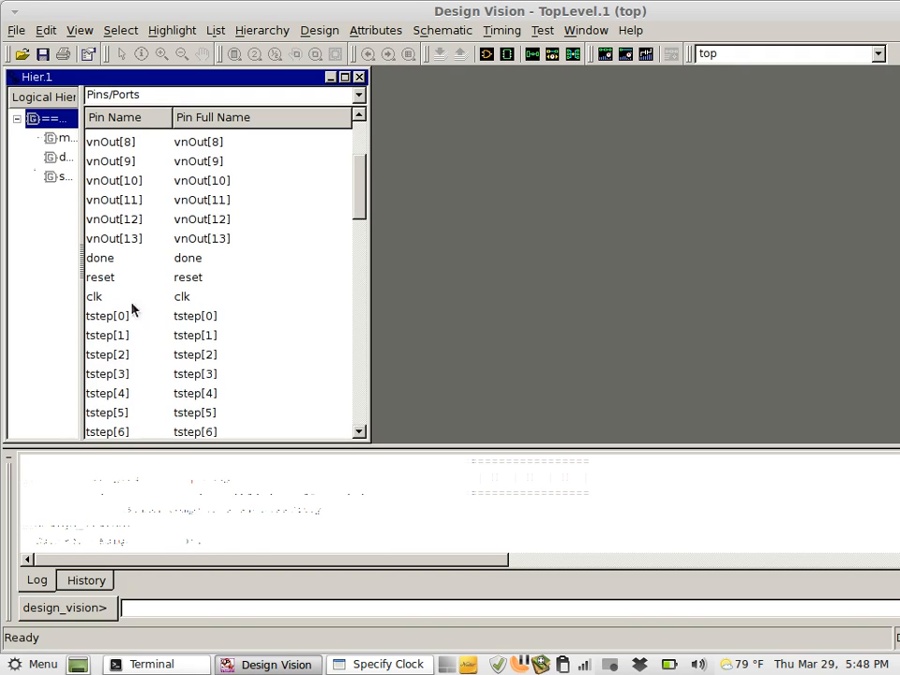
left_click(93, 297)
left_click(384, 663)
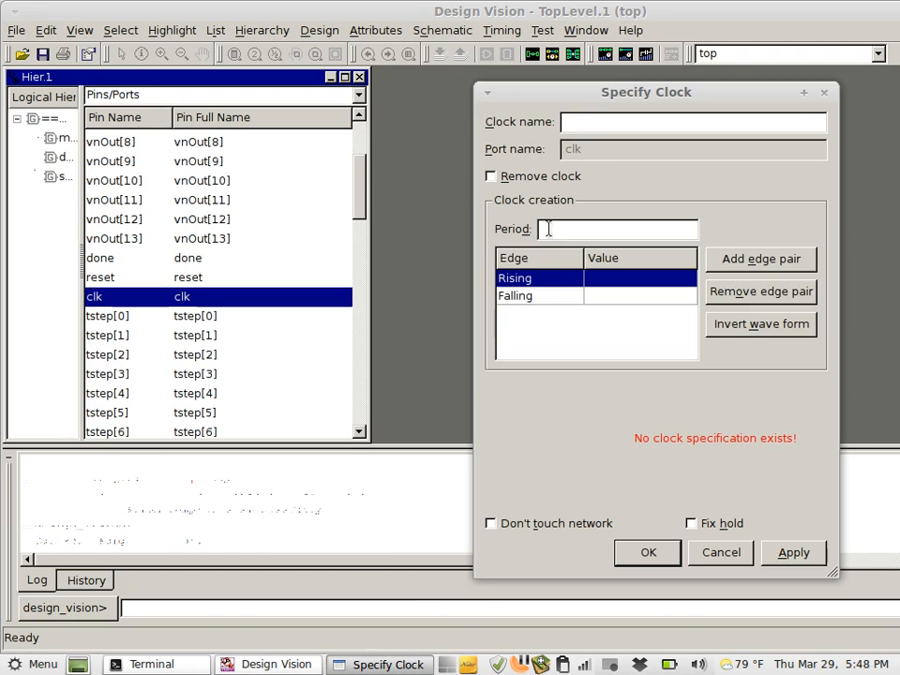
Name the clock clk and set its period to 10.
left_click(595, 119)
type("clk")
left_click(560, 229)
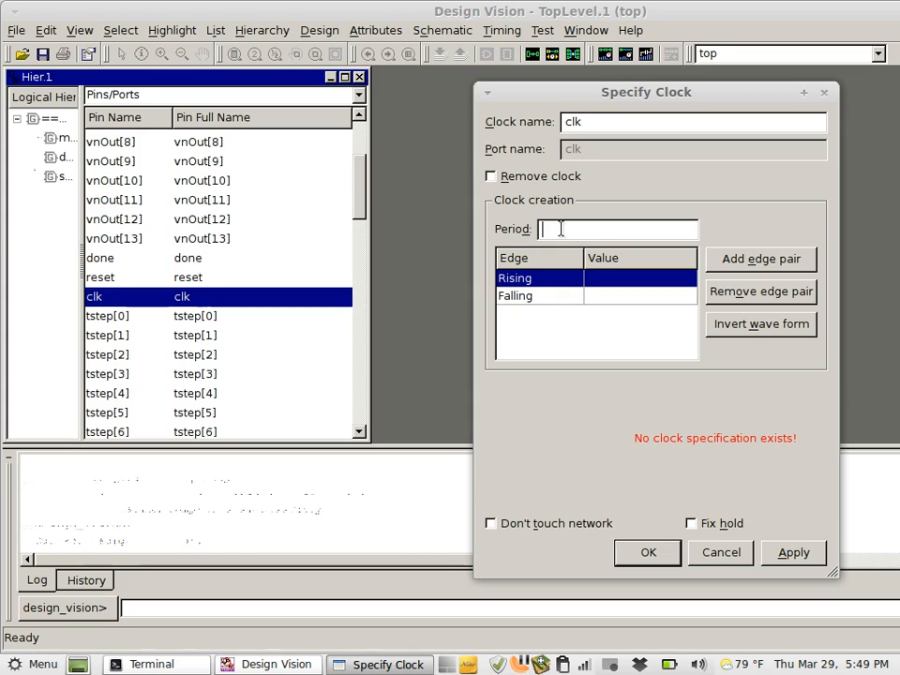
type("100")
key("BackSpace")
key("BackSpace")
type("0")
Set the clock's rising edge to 5 and its falling edge to 10, and create the clock.
left_click(630, 283)
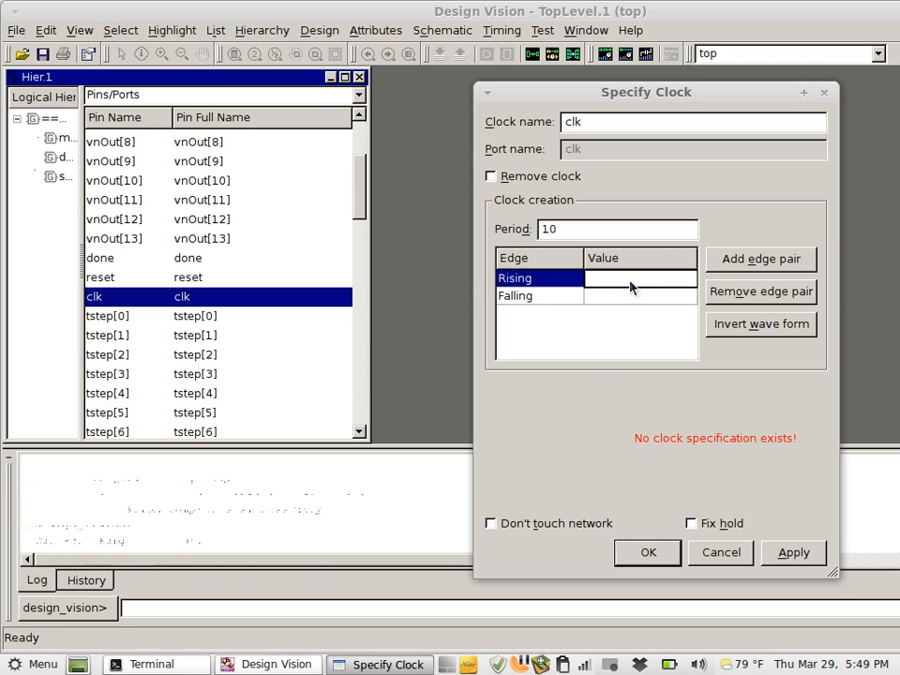
type("0")
left_click(625, 295)
type("10")
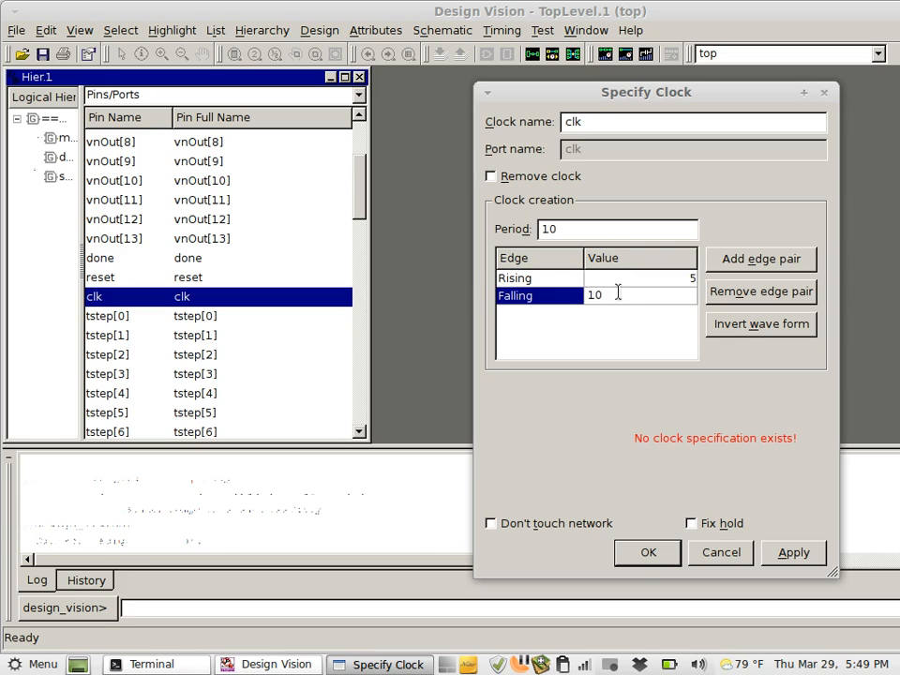
left_click(628, 281)
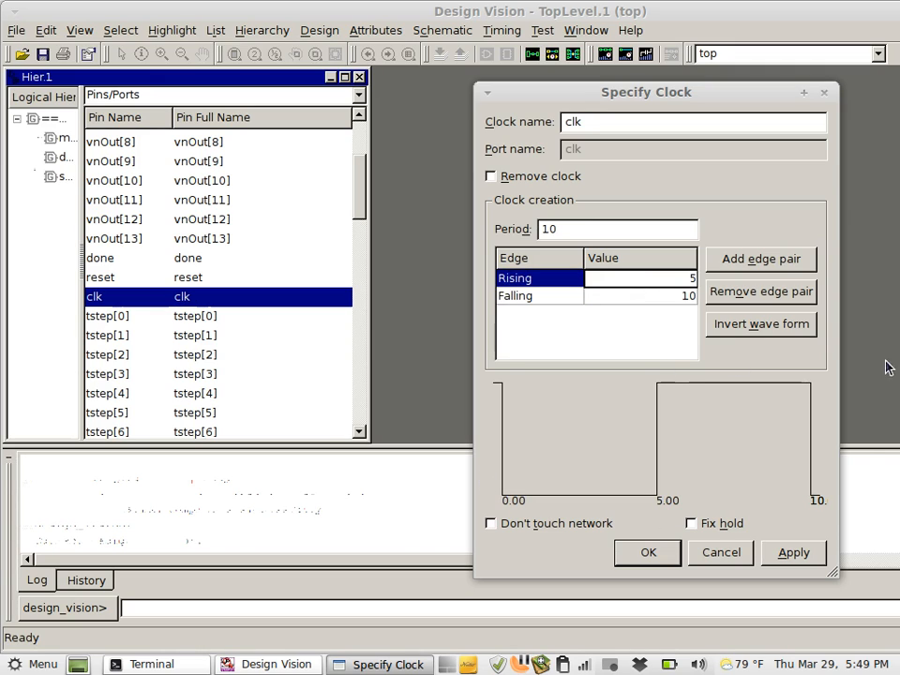
left_click(645, 552)
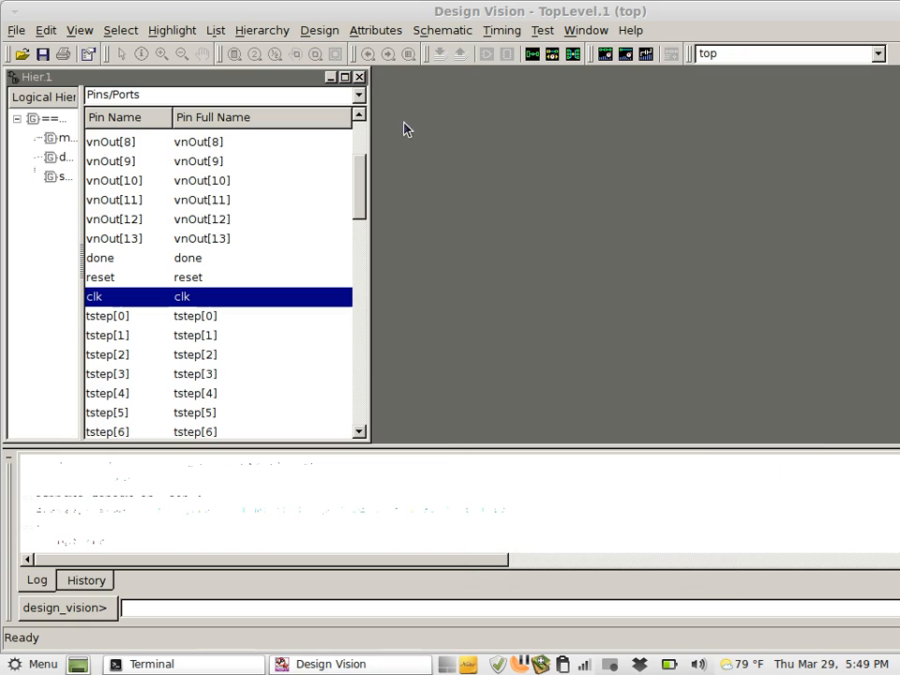
left_click(323, 31)
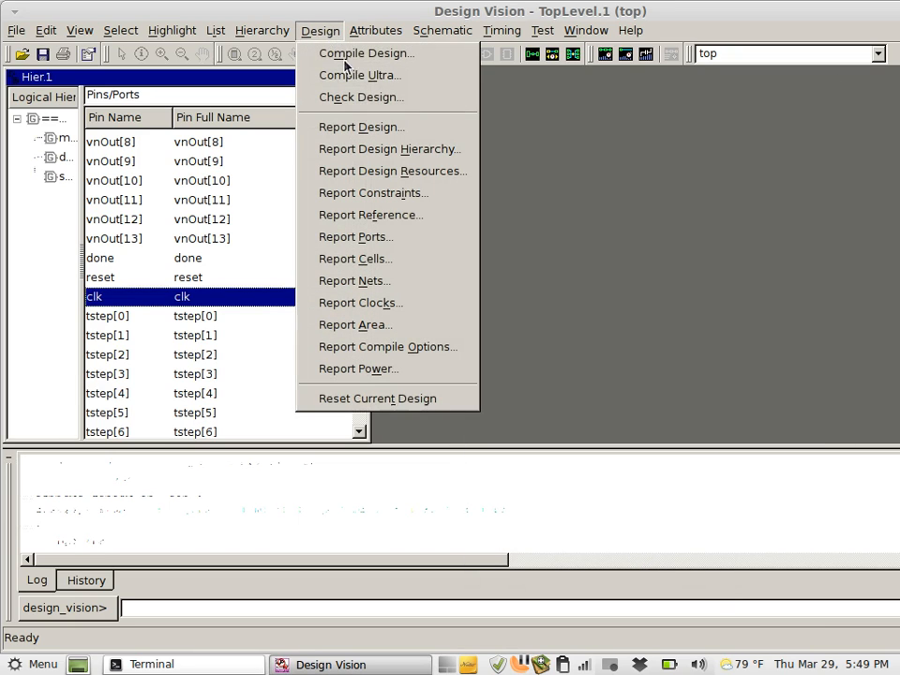
left_click(379, 31)
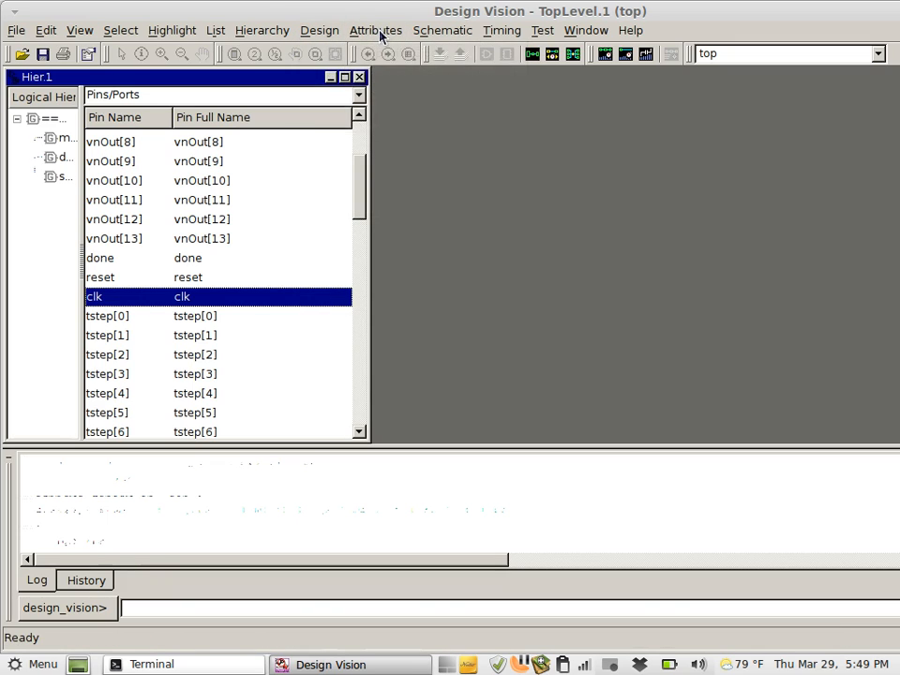
left_click(380, 32)
mouse_move(474, 83)
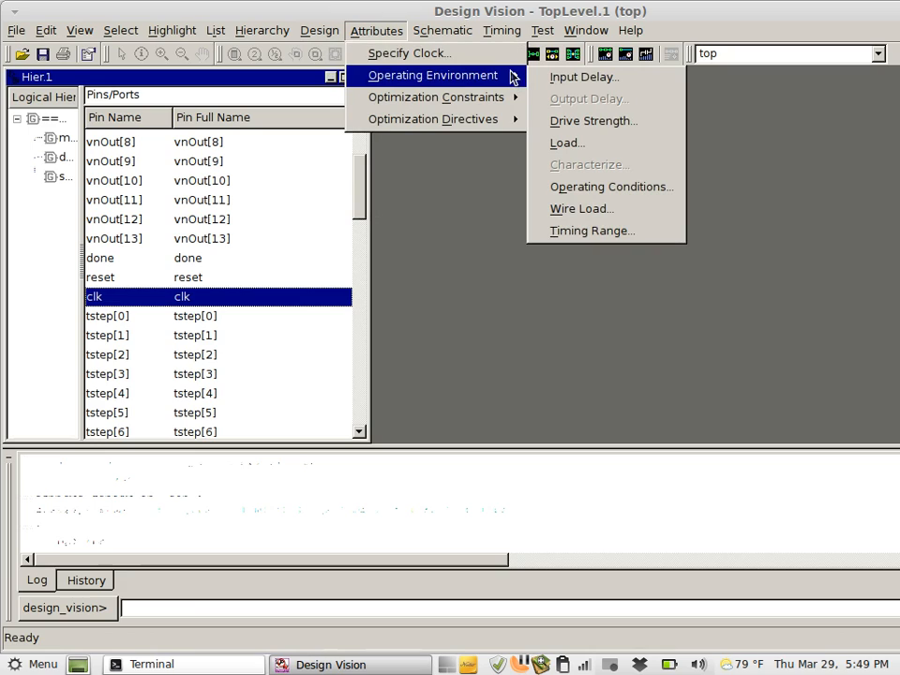
left_click(314, 6)
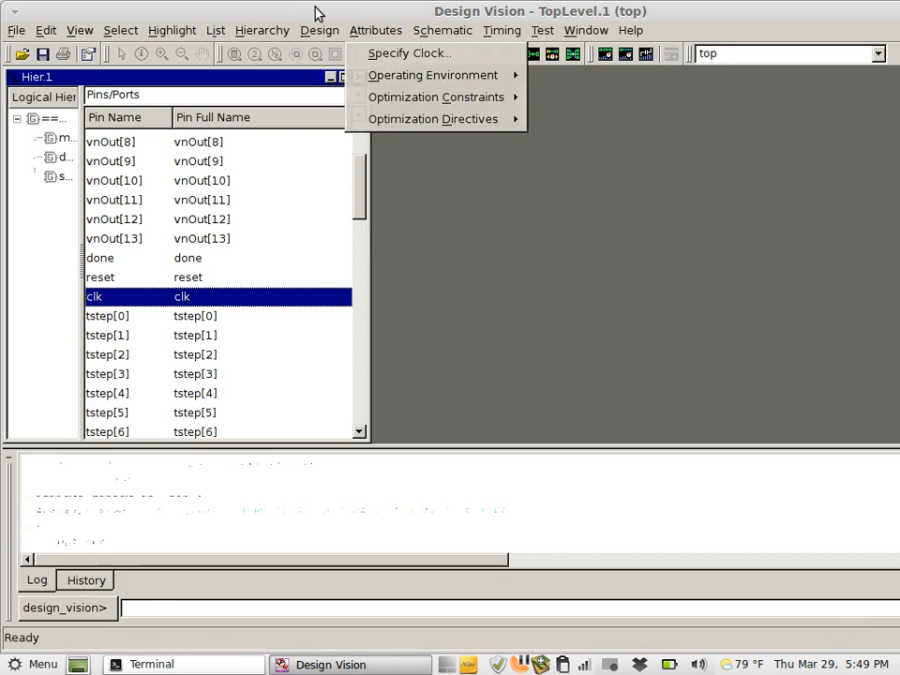
Select all input ports of top and exclude the clk port from the selection.
left_click(121, 30)
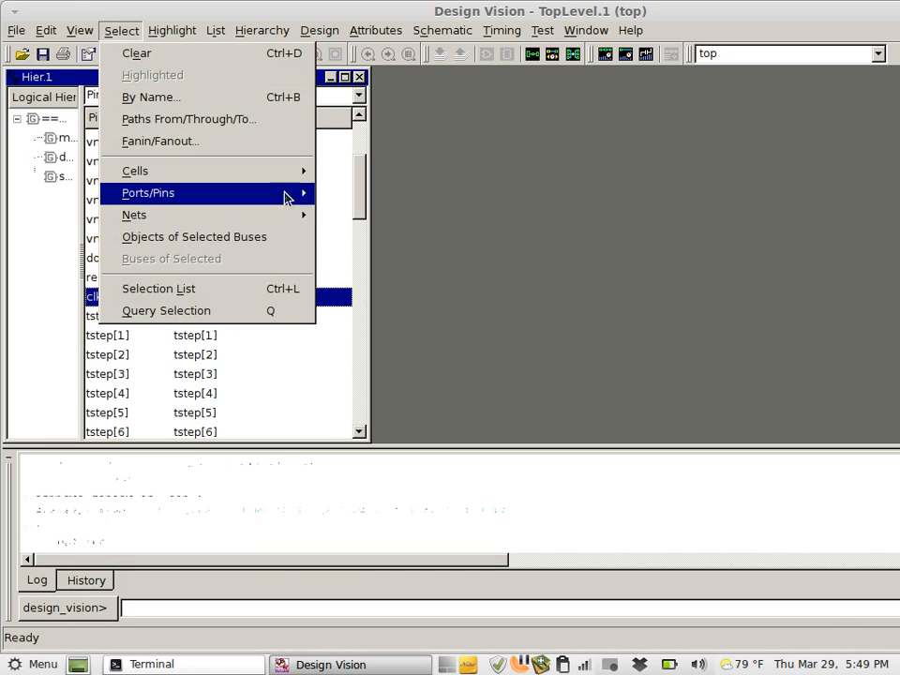
mouse_move(301, 194)
left_click(385, 221)
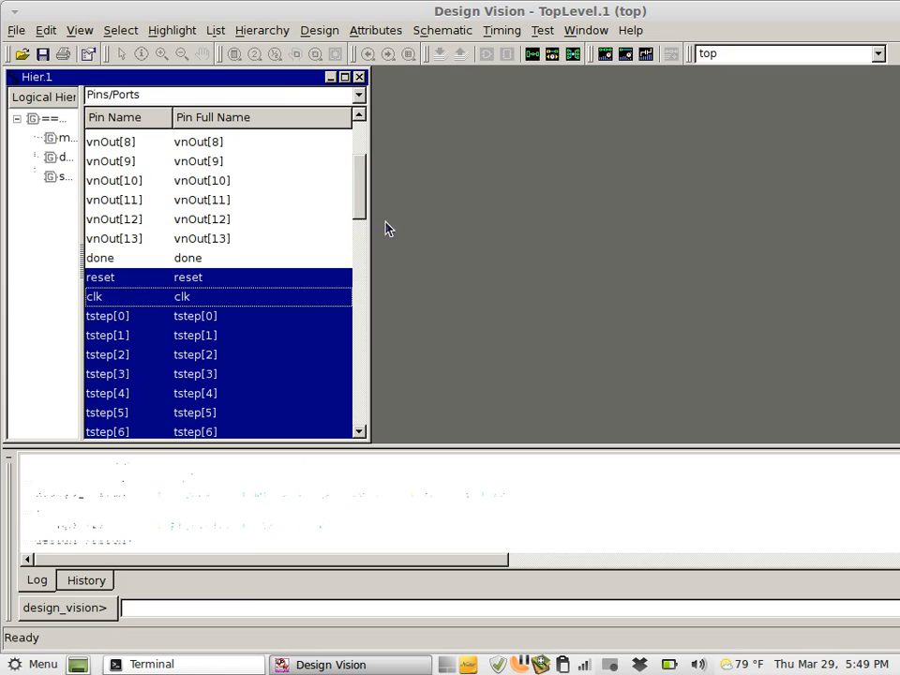
left_click(181, 298, "ctrl")
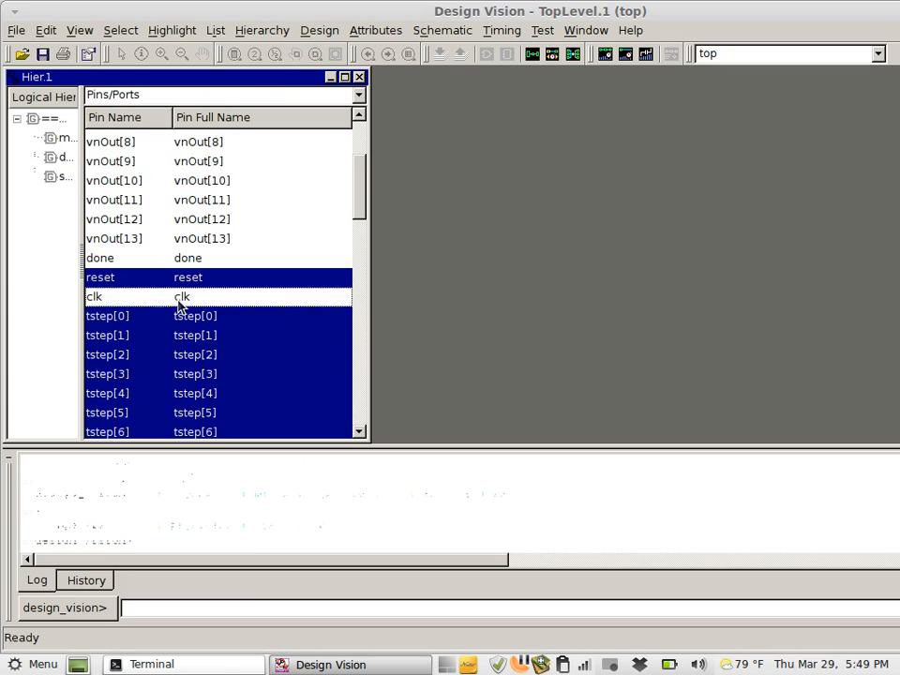
Start an input delay for the selected ports relative to the rising edge of clk.
left_click(376, 31)
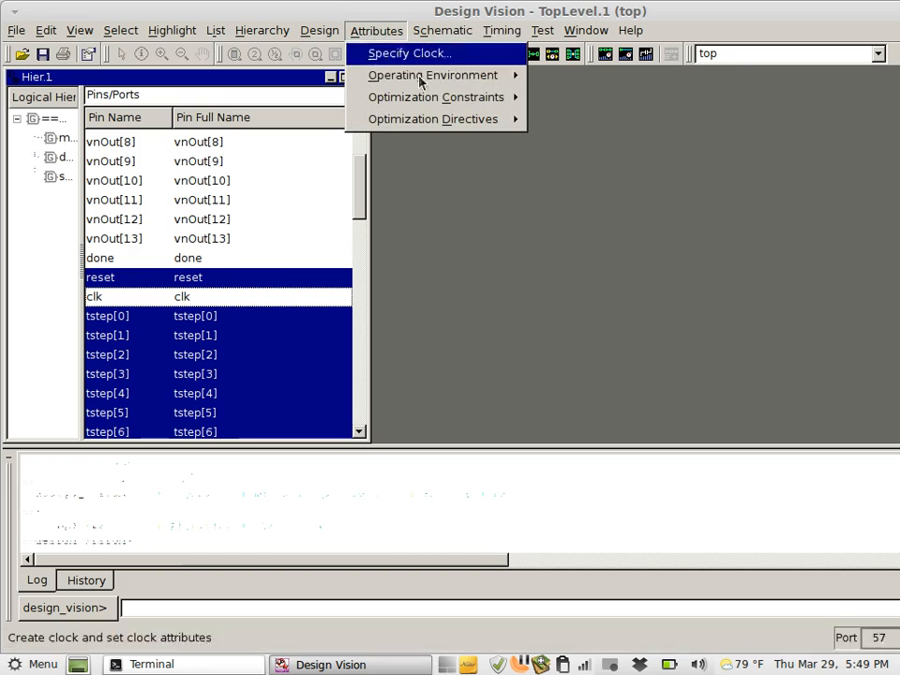
mouse_move(498, 75)
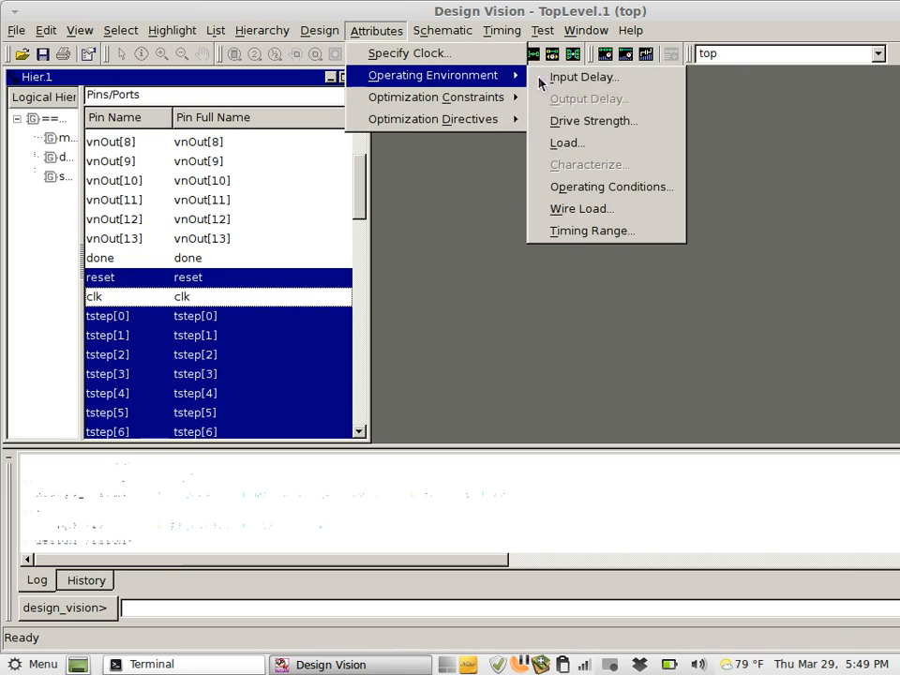
left_click(634, 82)
left_click(566, 347)
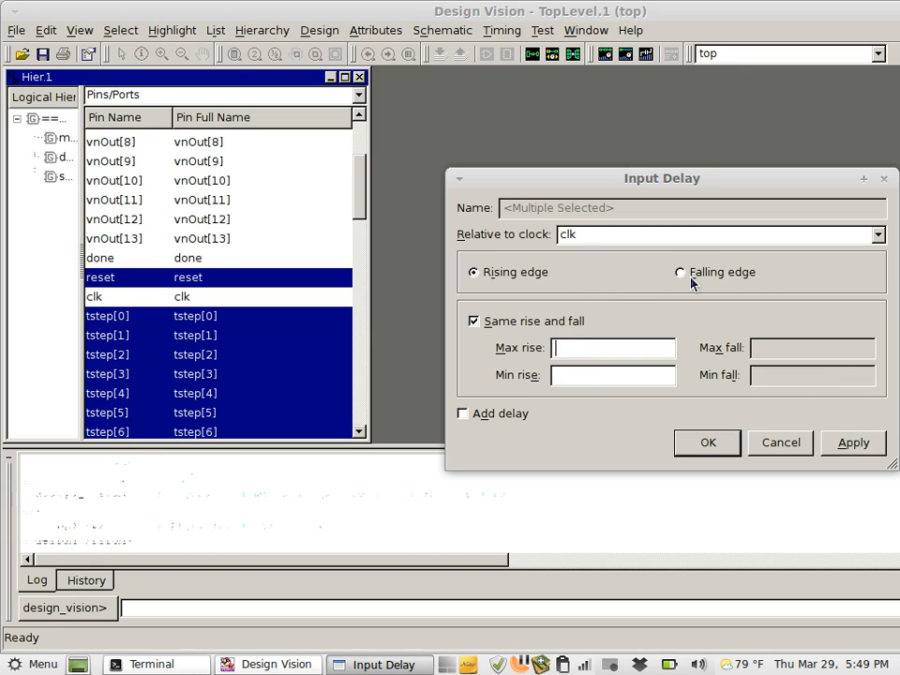
left_click(686, 275)
left_click(582, 351)
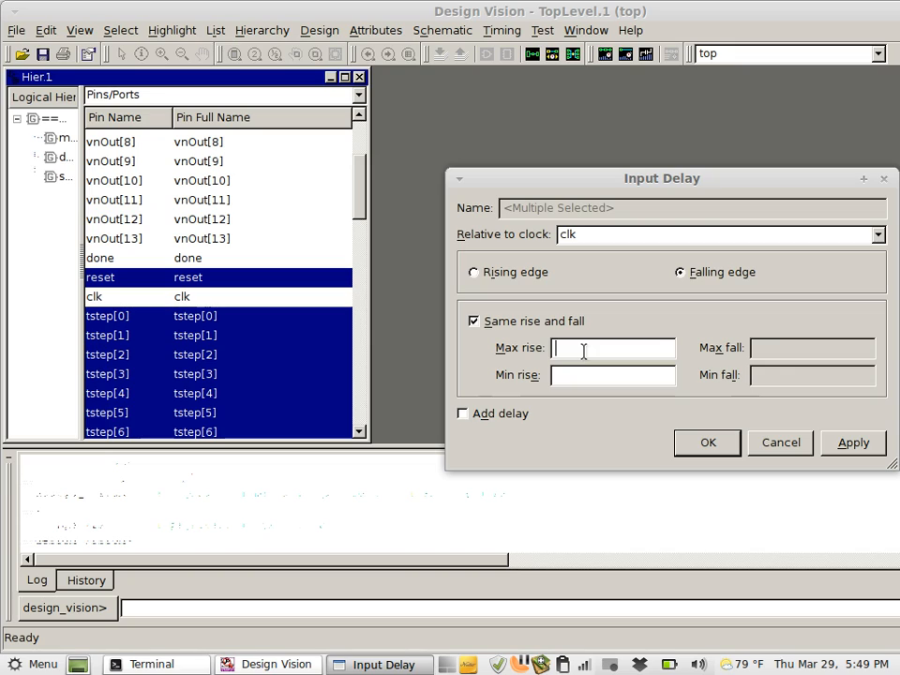
left_click(474, 273)
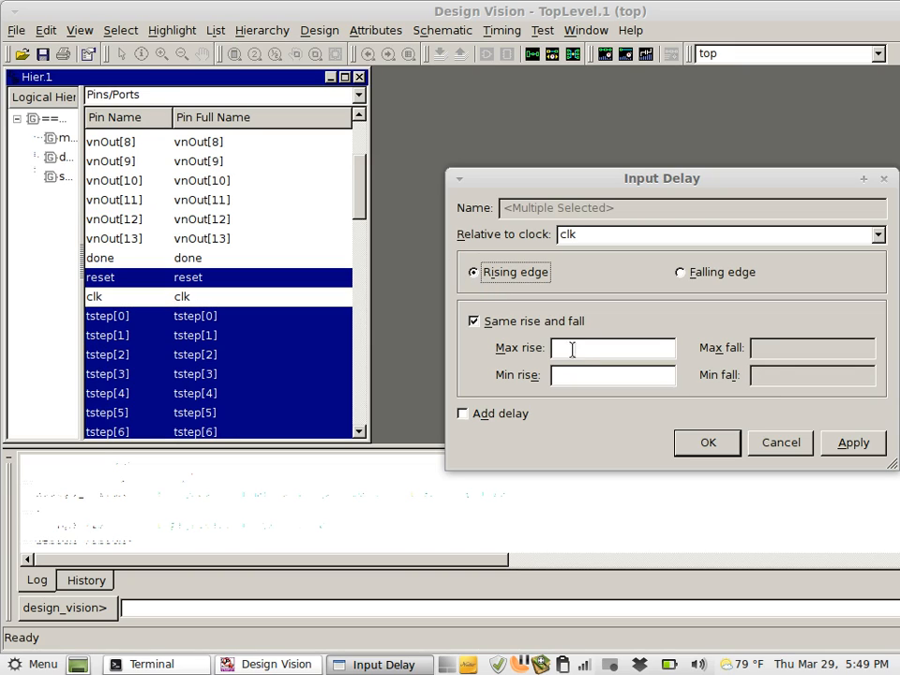
left_click(580, 349)
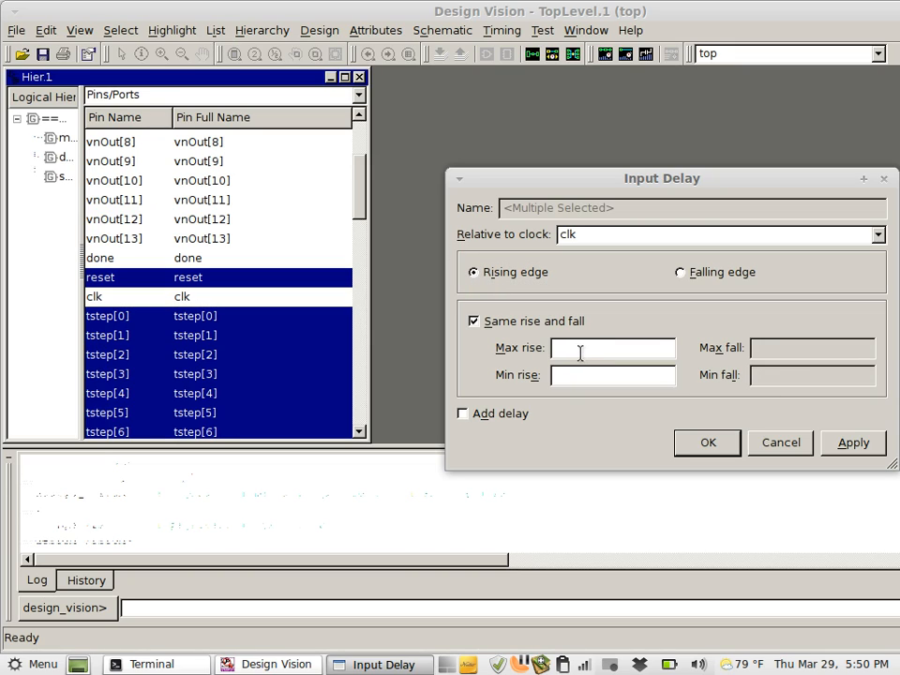
Set the input delay's max rise and min rise to 0.1, enable Add delay and confirm it.
type("0")
key("Tab")
type("0.1")
left_click(462, 414)
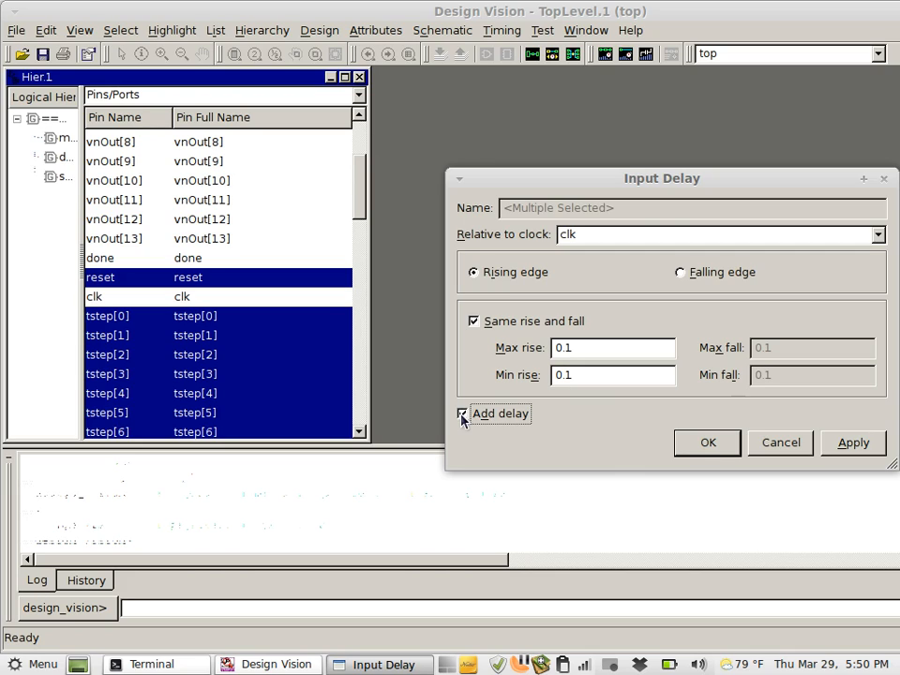
left_click(704, 443)
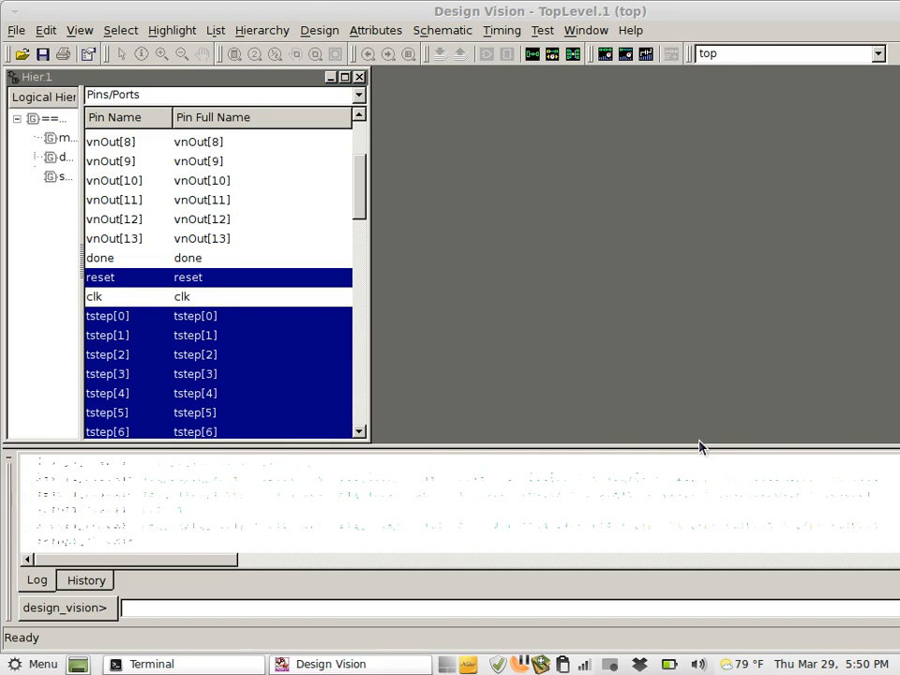
Select all output ports of the top design.
left_click(127, 31)
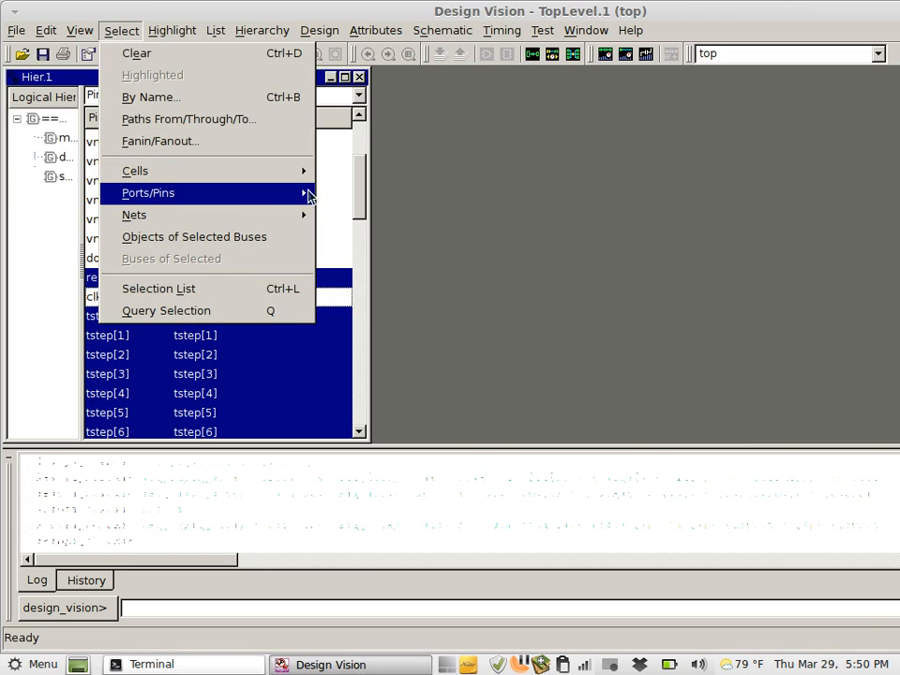
mouse_move(299, 194)
left_click(362, 237)
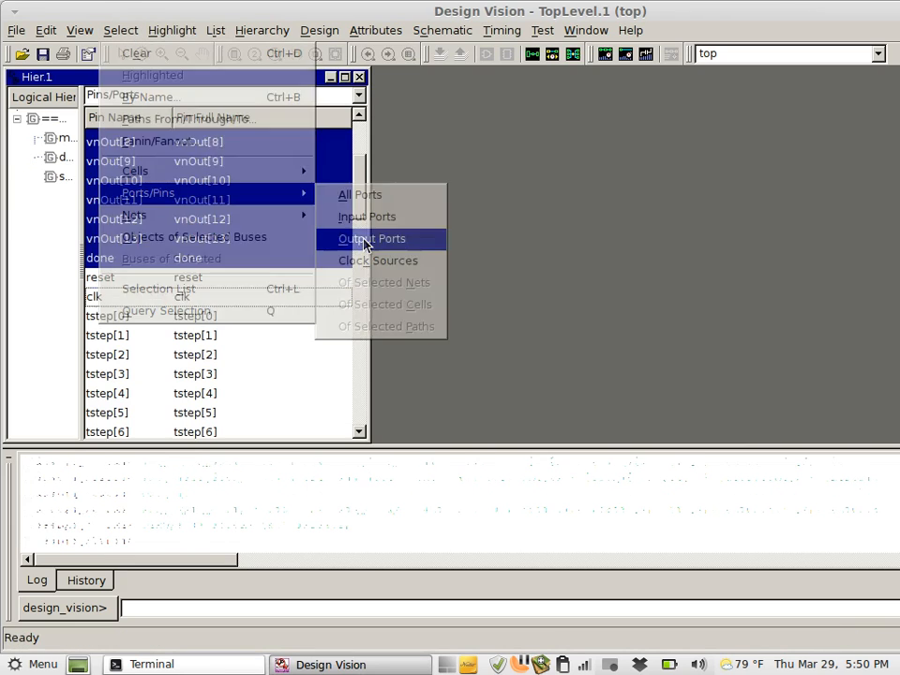
Try to open the output delay settings for the selected output ports.
left_click(376, 31)
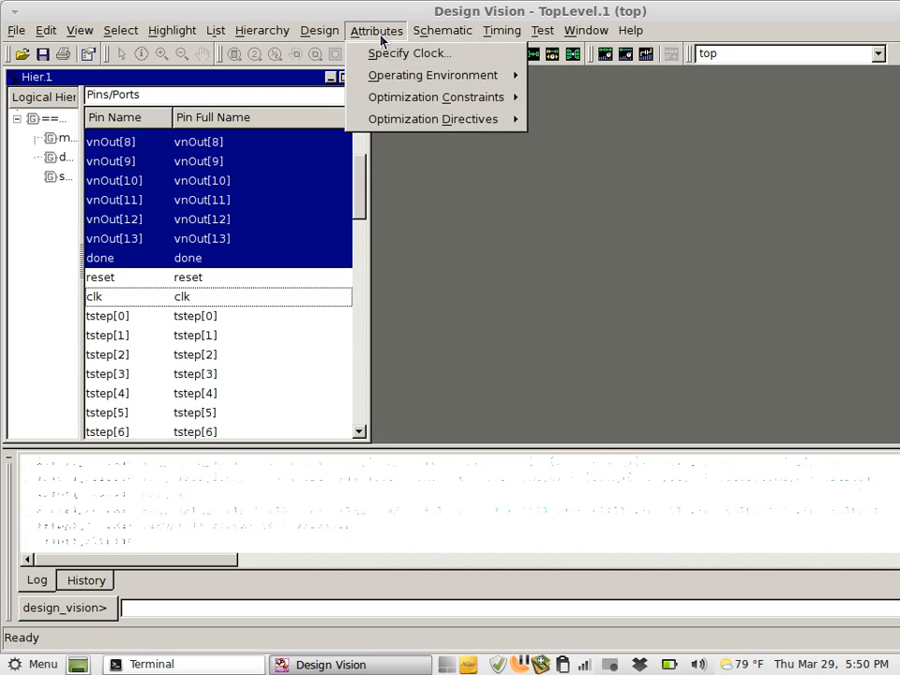
mouse_move(508, 76)
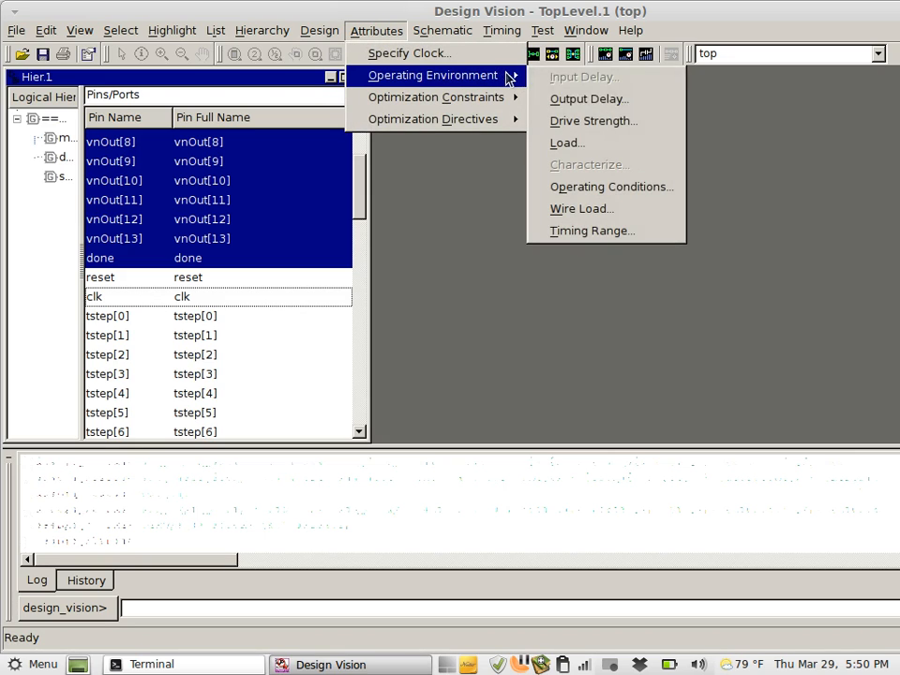
left_click(617, 103)
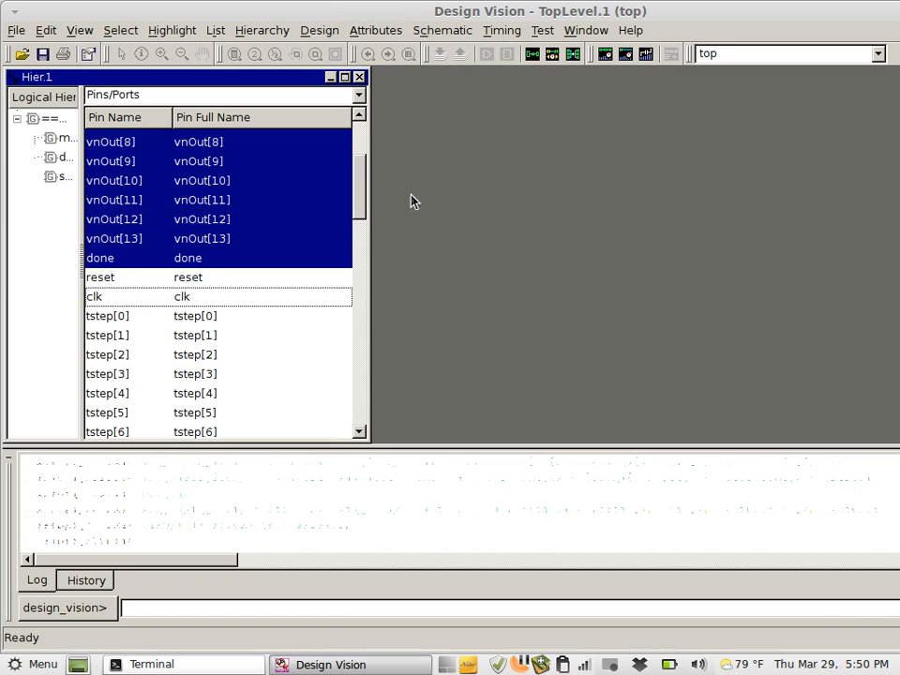
left_click(380, 34)
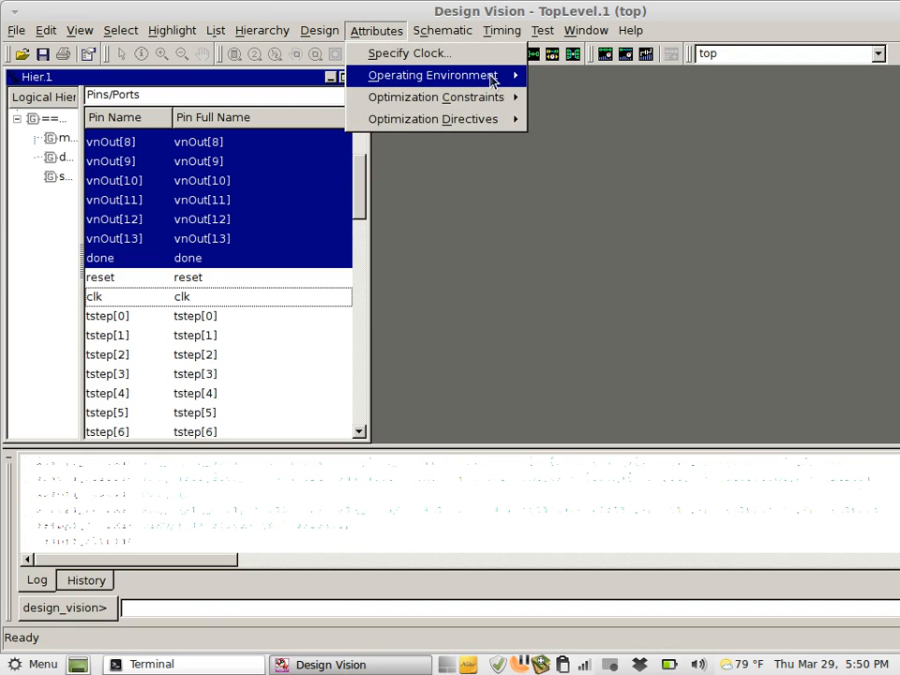
left_click(596, 101)
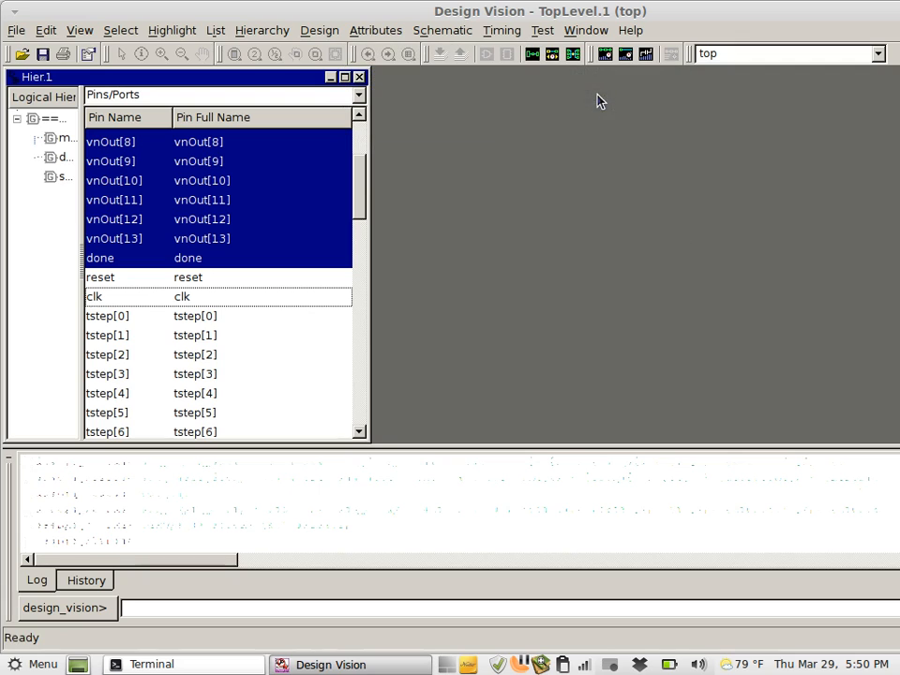
Review the library and condition choices in the operating conditions of top, and close them without changes.
left_click(371, 35)
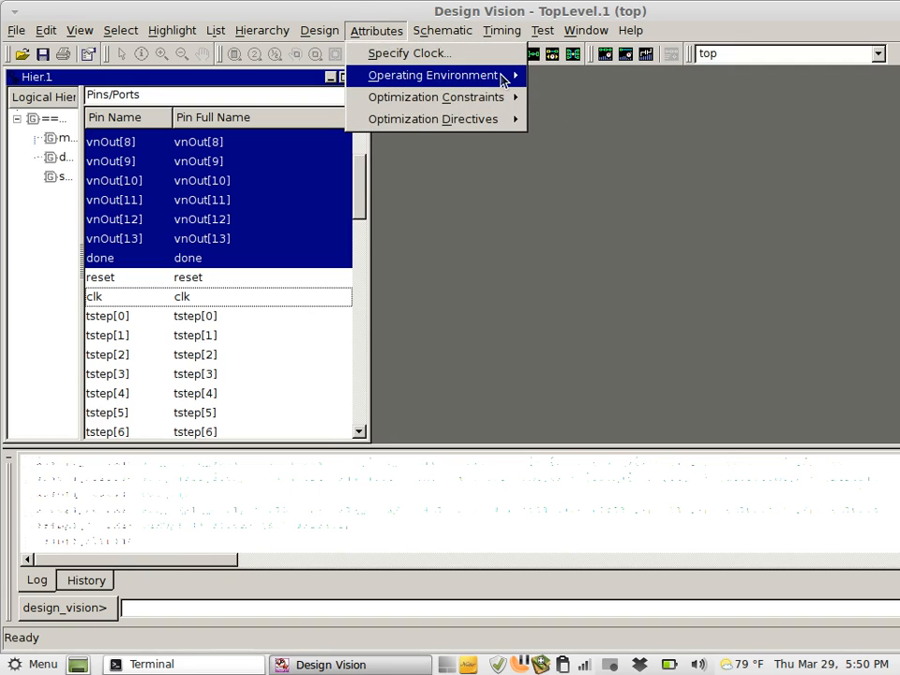
mouse_move(498, 76)
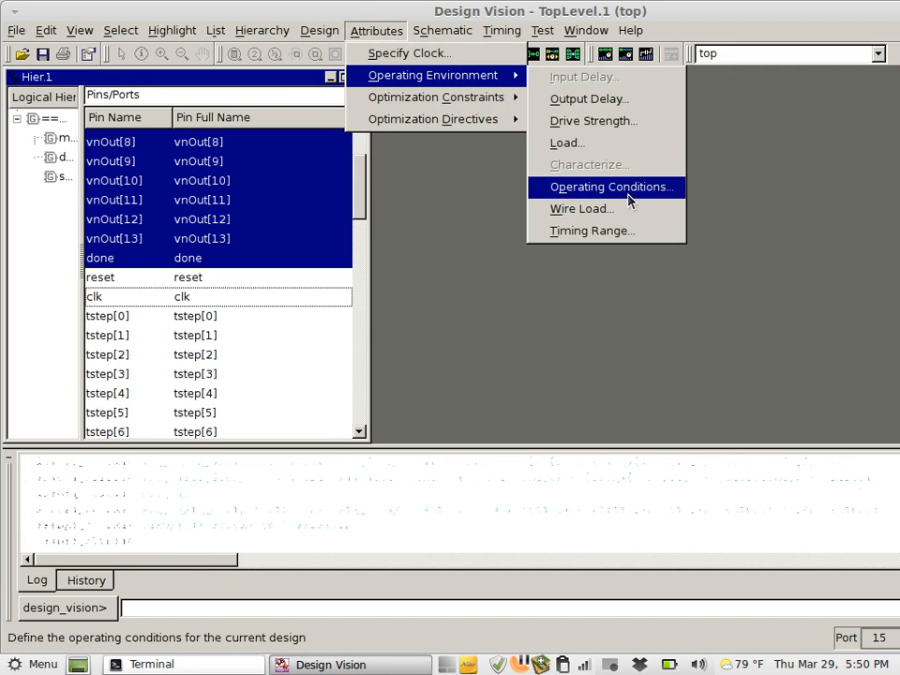
left_click(621, 199)
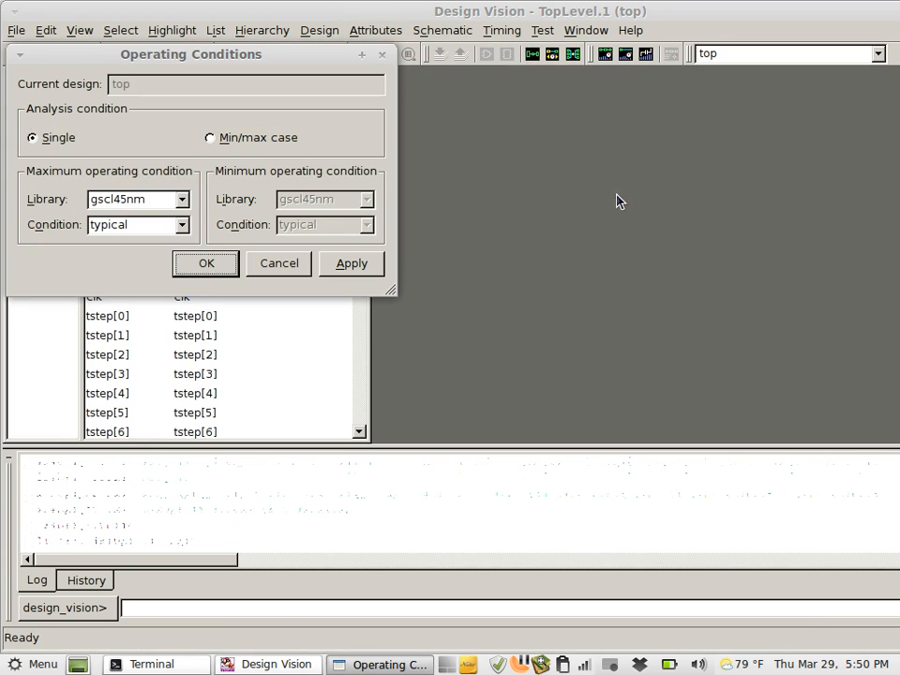
left_click(172, 224)
left_click(172, 224)
left_click(182, 198)
left_click(182, 199)
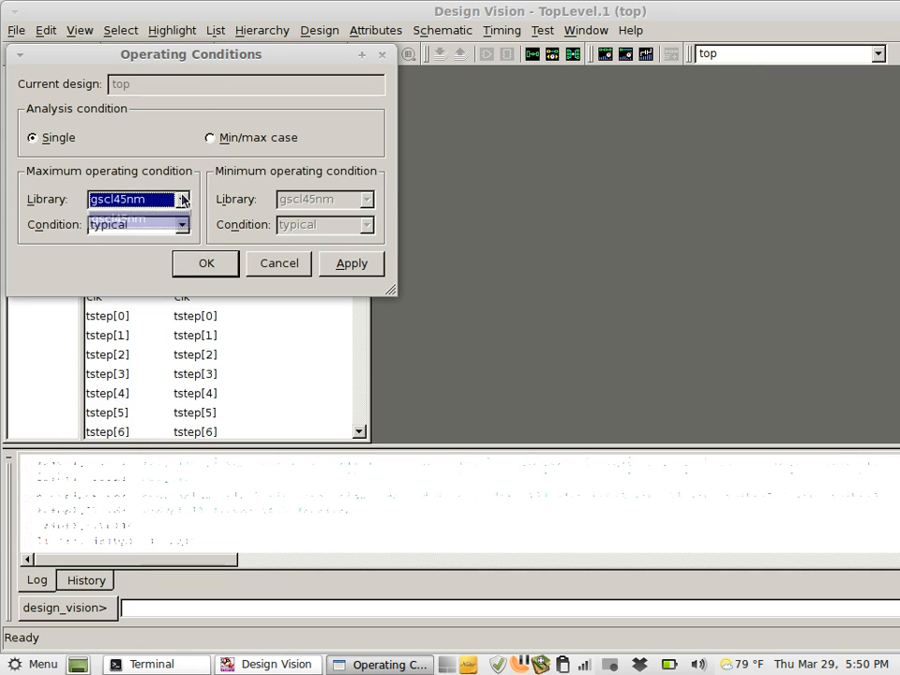
left_click(280, 263)
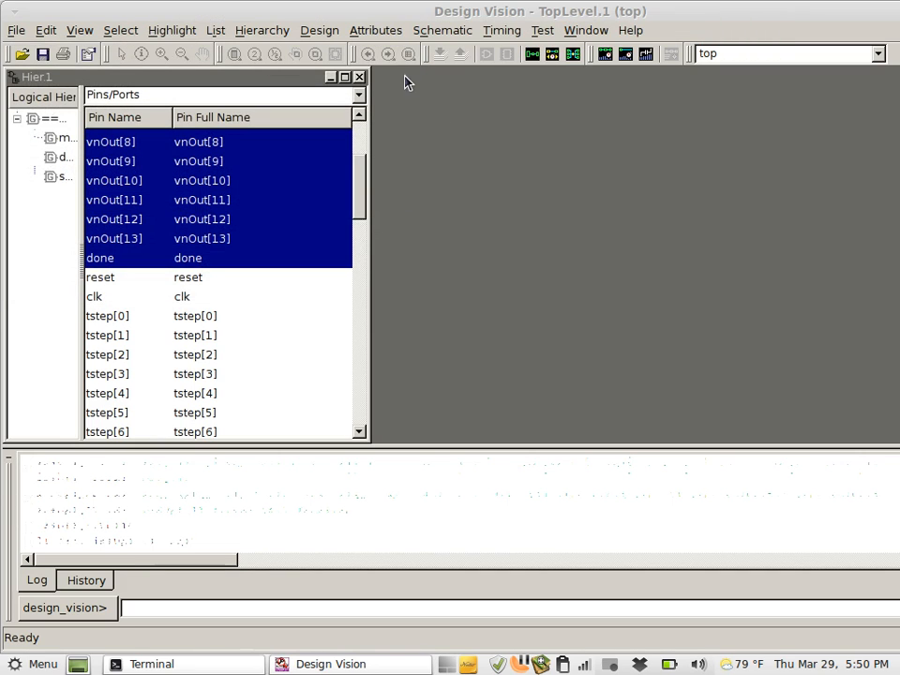
Review the port list and load fields in the load settings of the selected output ports, and cancel without changes.
left_click(391, 31)
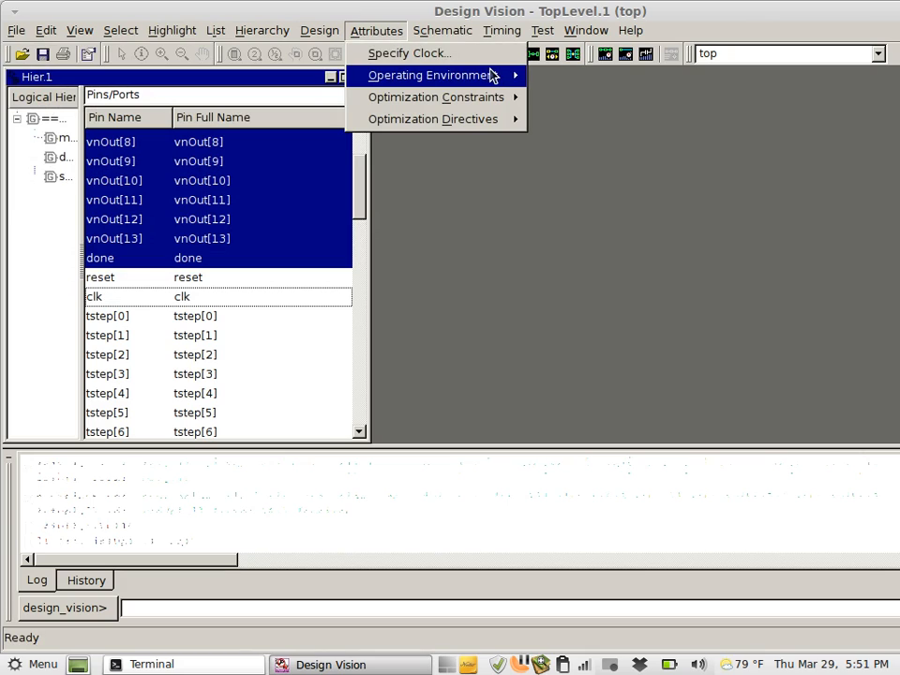
mouse_move(491, 75)
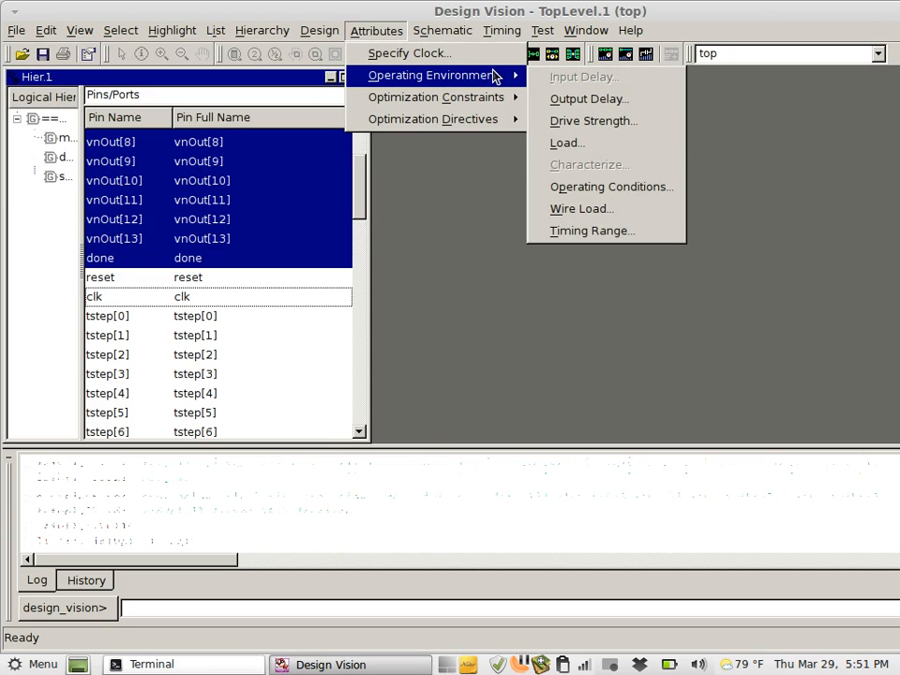
left_click(618, 145)
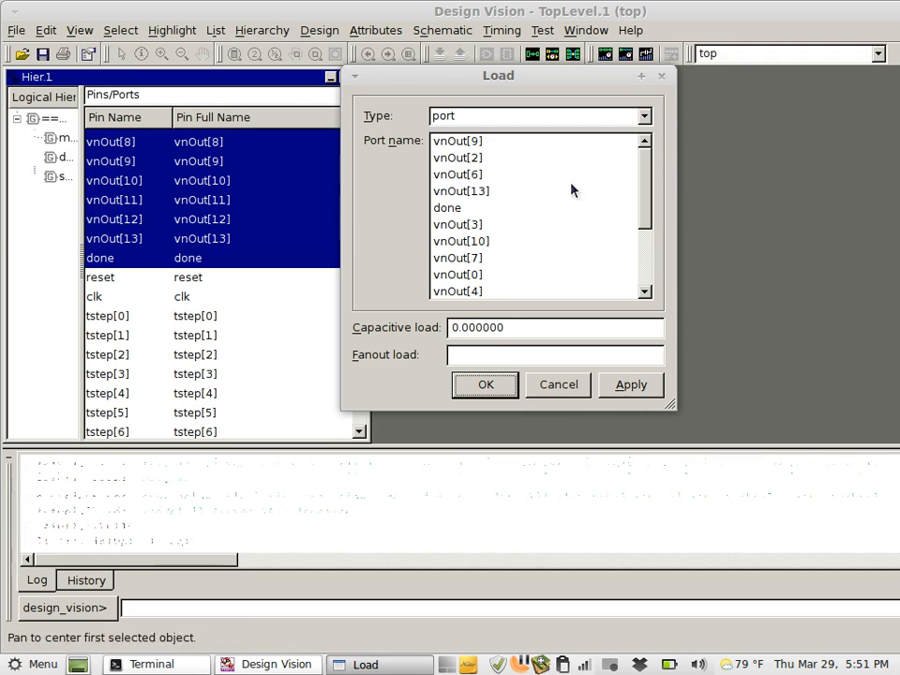
left_click(647, 182)
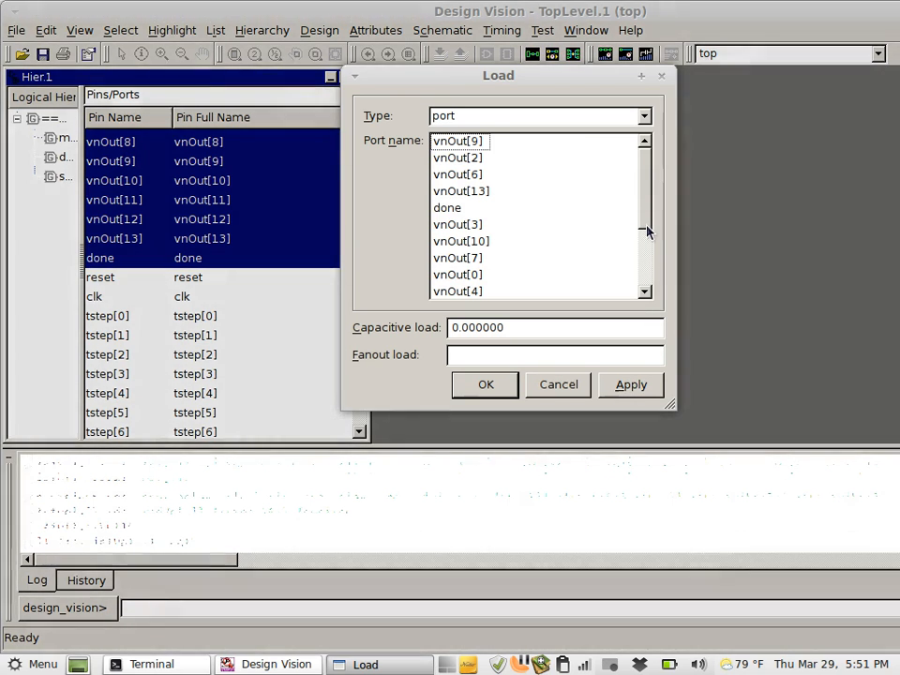
left_click(641, 267)
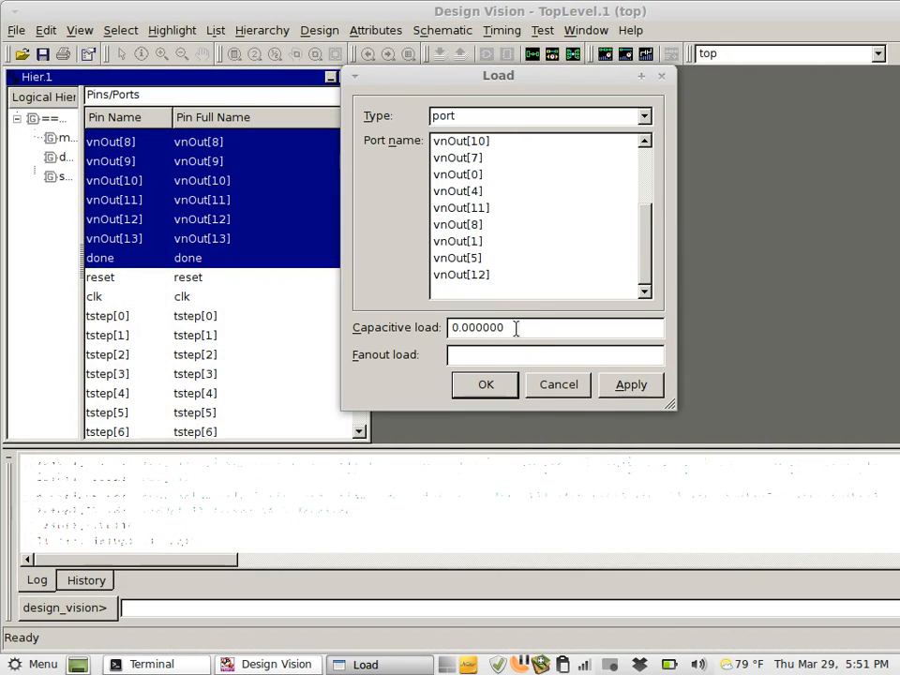
left_click_drag(641, 252, 647, 182)
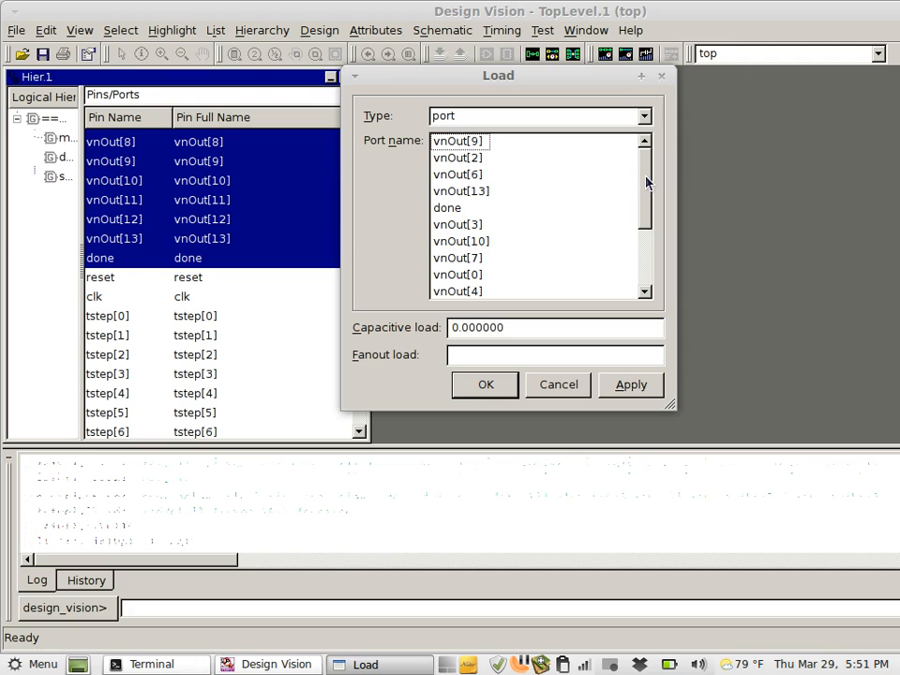
left_click_drag(647, 183, 642, 270)
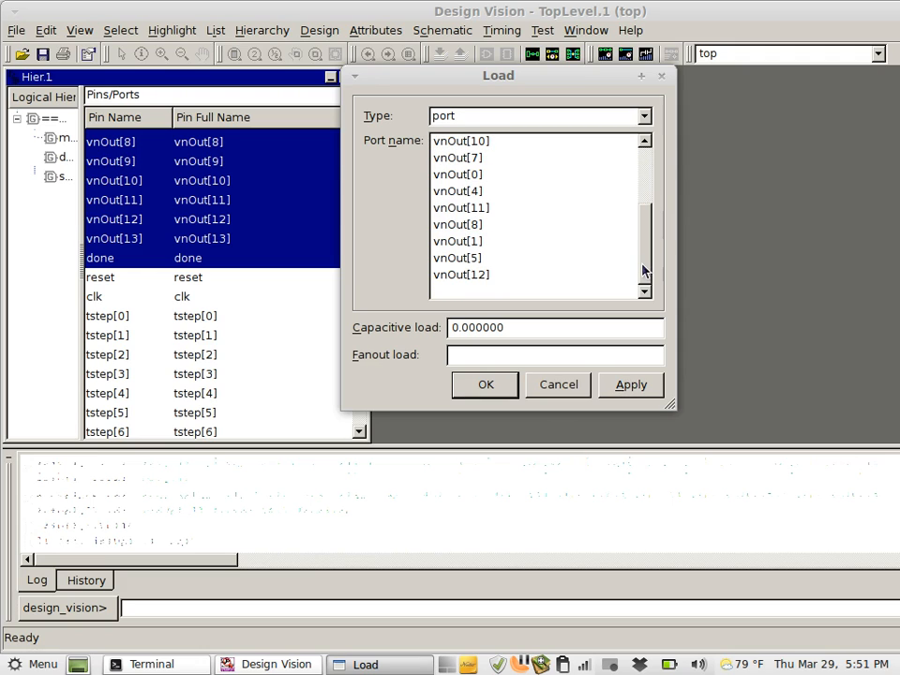
left_click(565, 383)
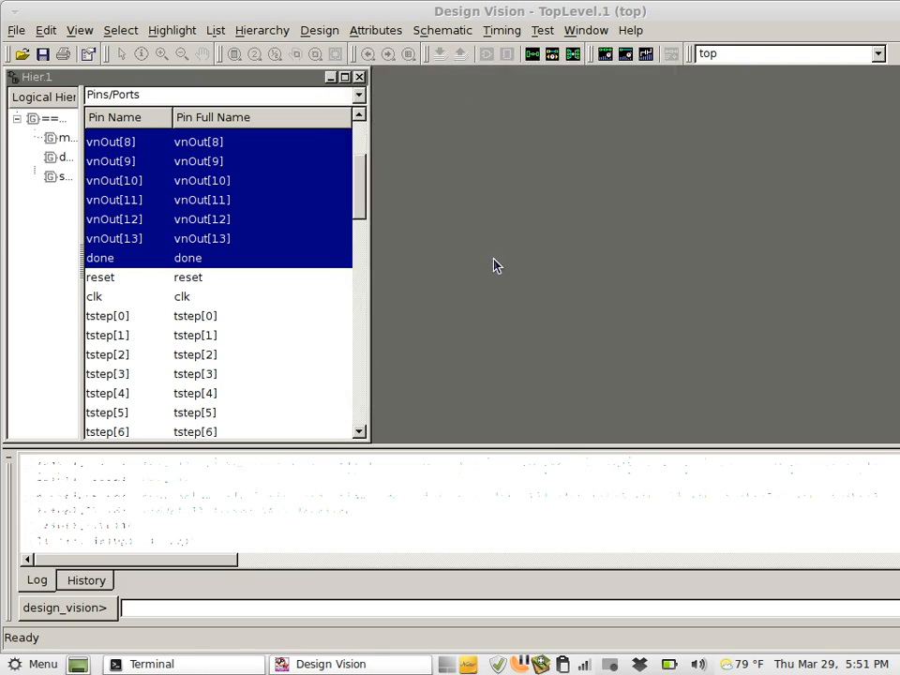
Check which wire load models are available for top, and cancel without choosing one.
left_click(378, 31)
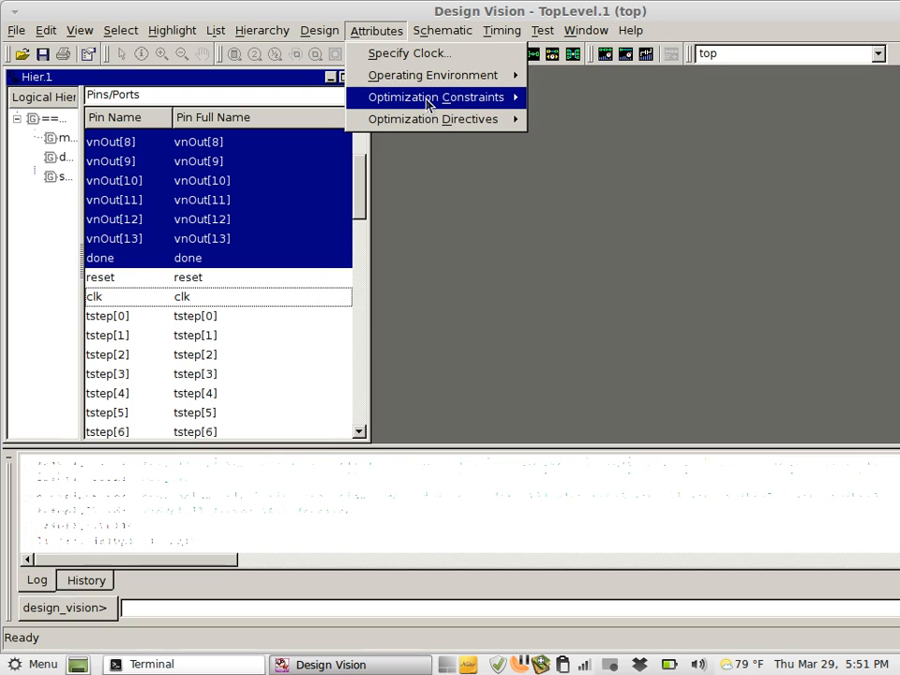
mouse_move(429, 105)
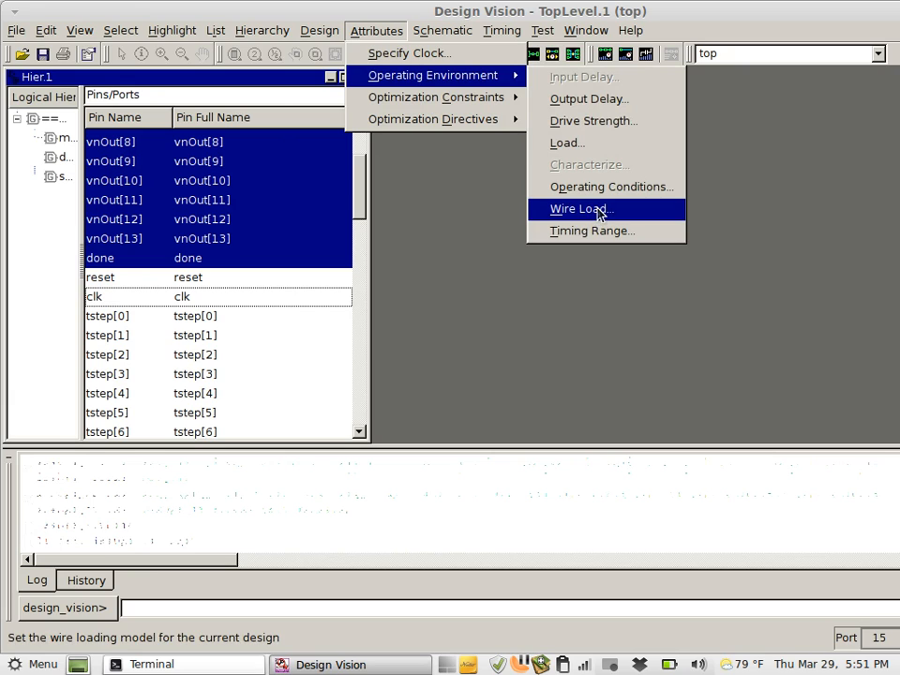
left_click(600, 209)
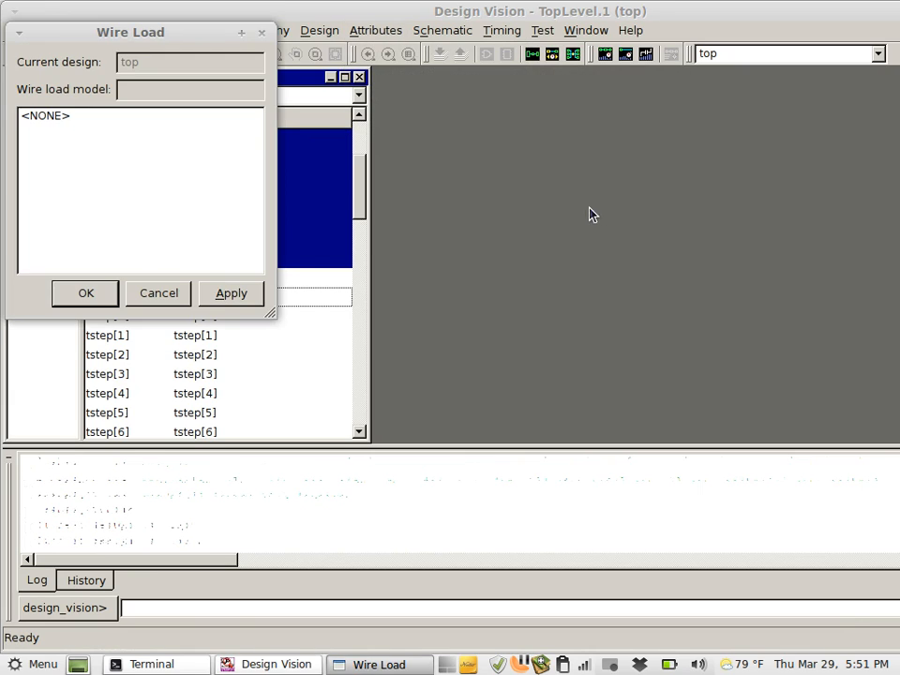
left_click(173, 290)
left_click(359, 31)
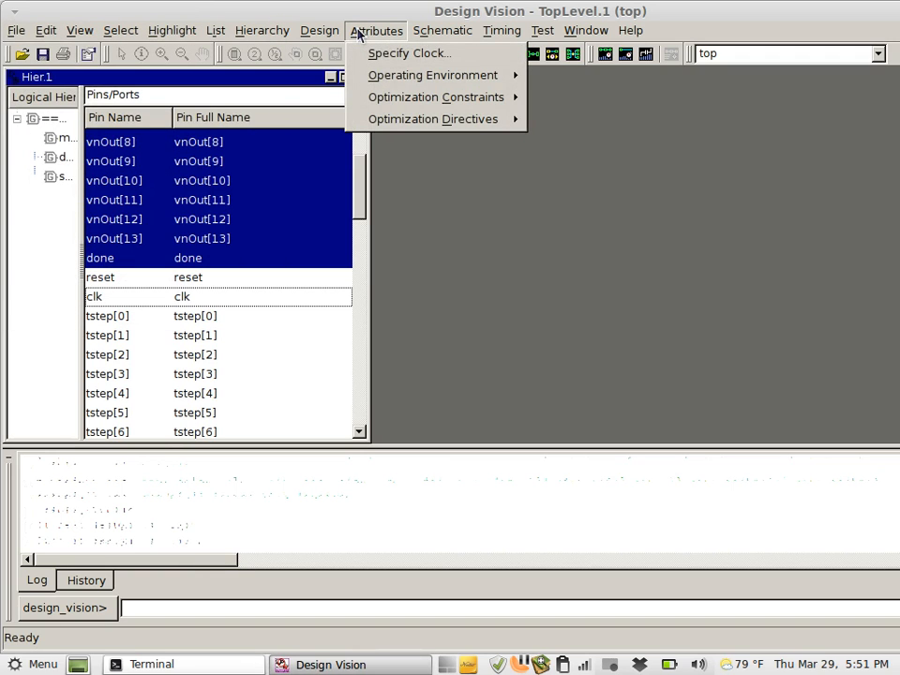
left_click(363, 32)
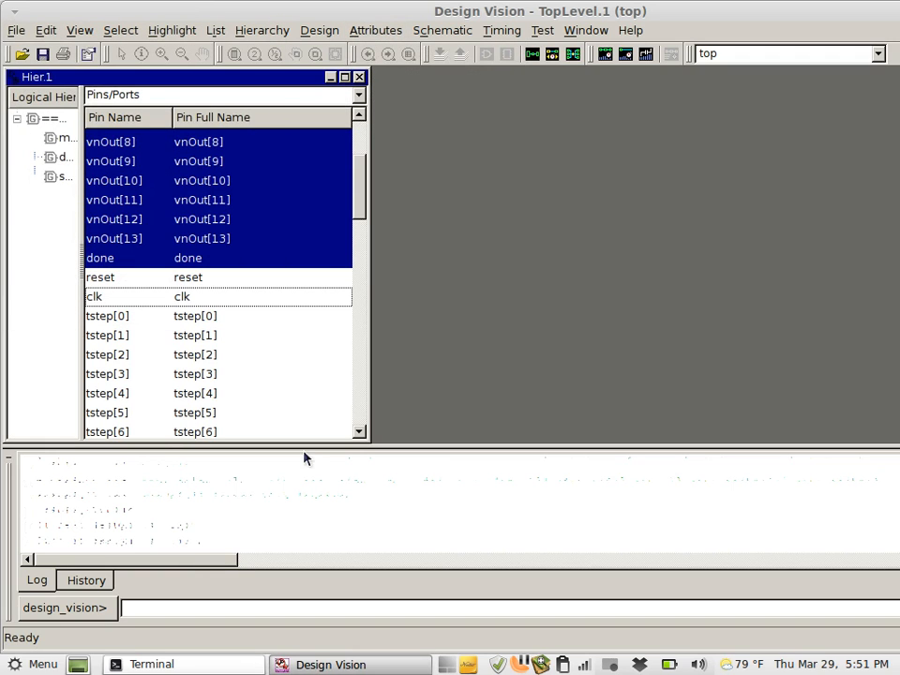
Open the drive strength settings and enable the use of library cell options.
left_click(383, 35)
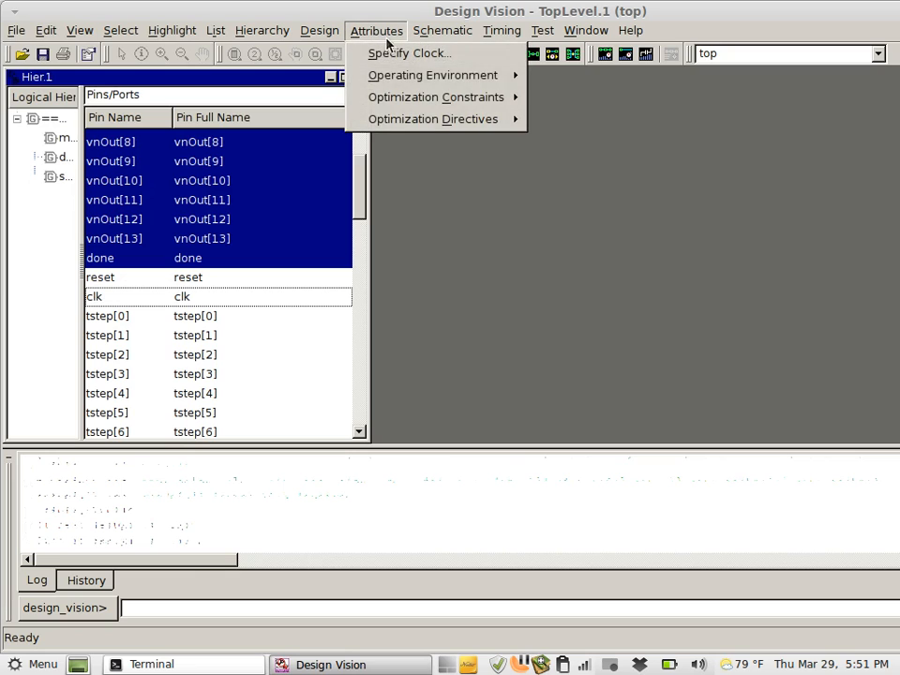
mouse_move(511, 76)
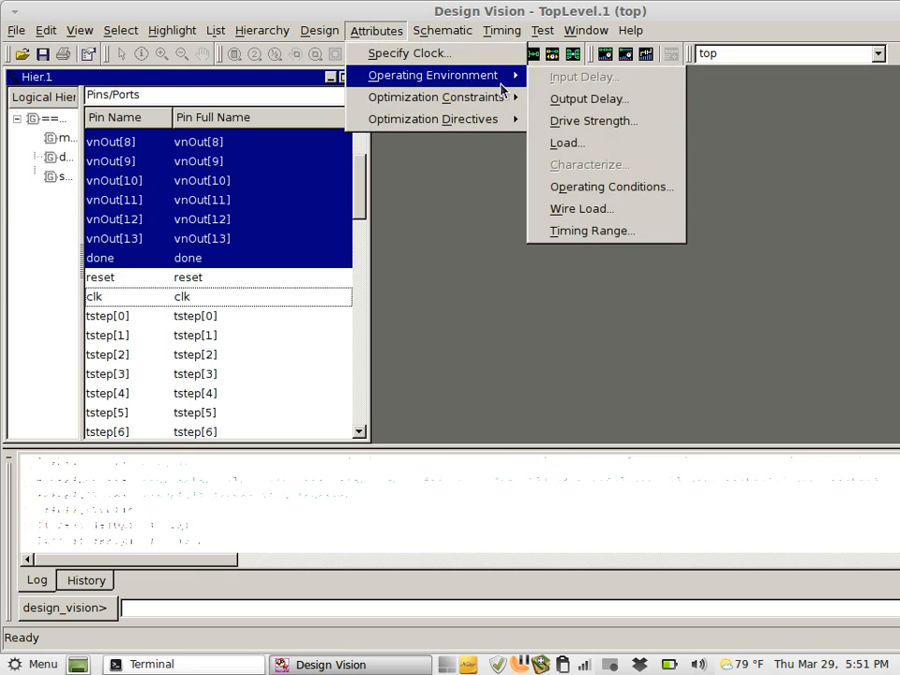
left_click(611, 124)
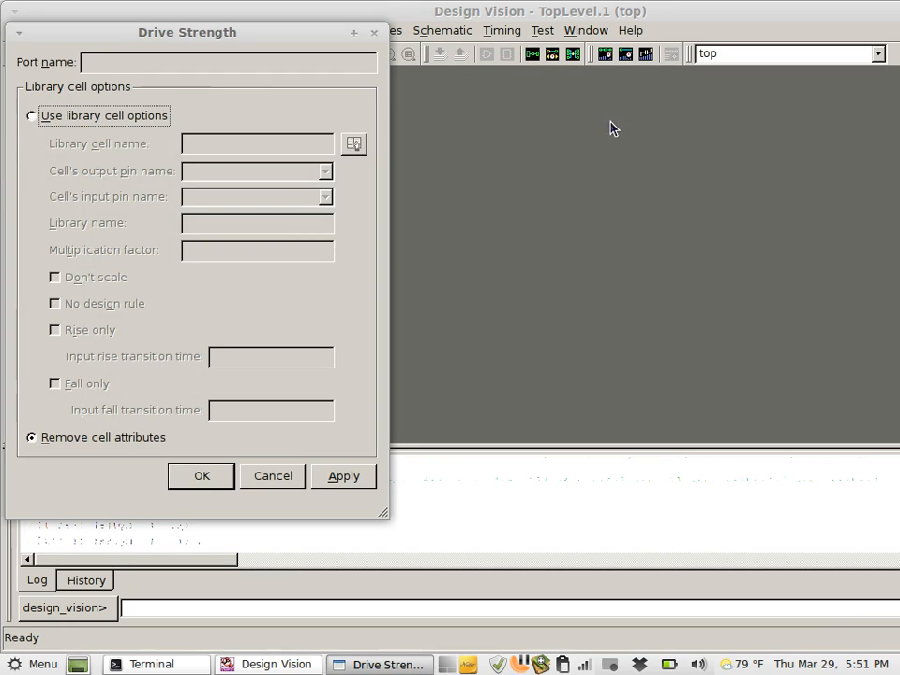
left_click(32, 116)
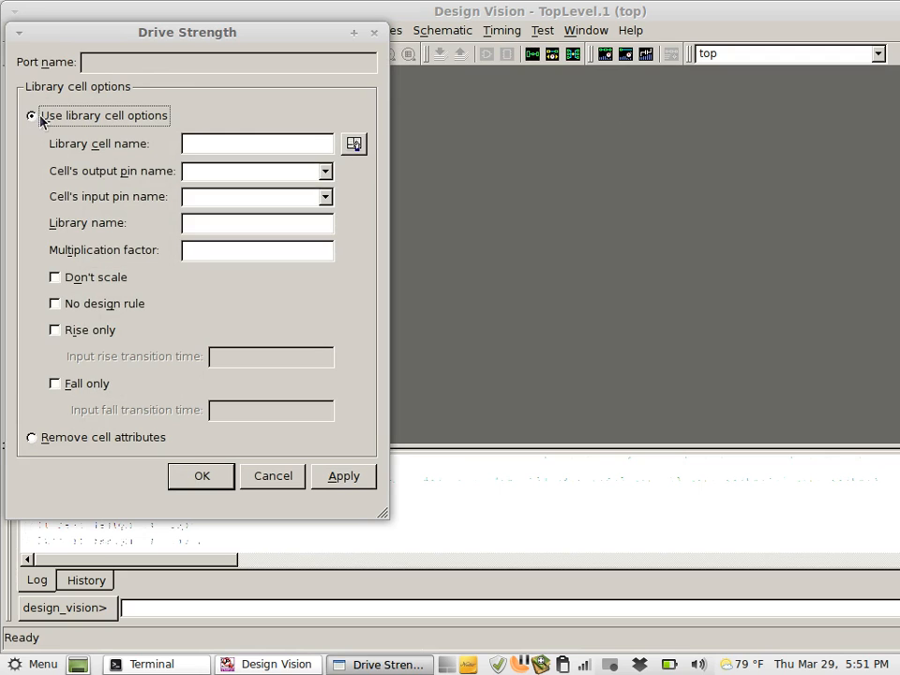
Choose the INVX1 cell from the gscl45nm library as the drive strength cell and confirm the settings.
left_click(353, 143)
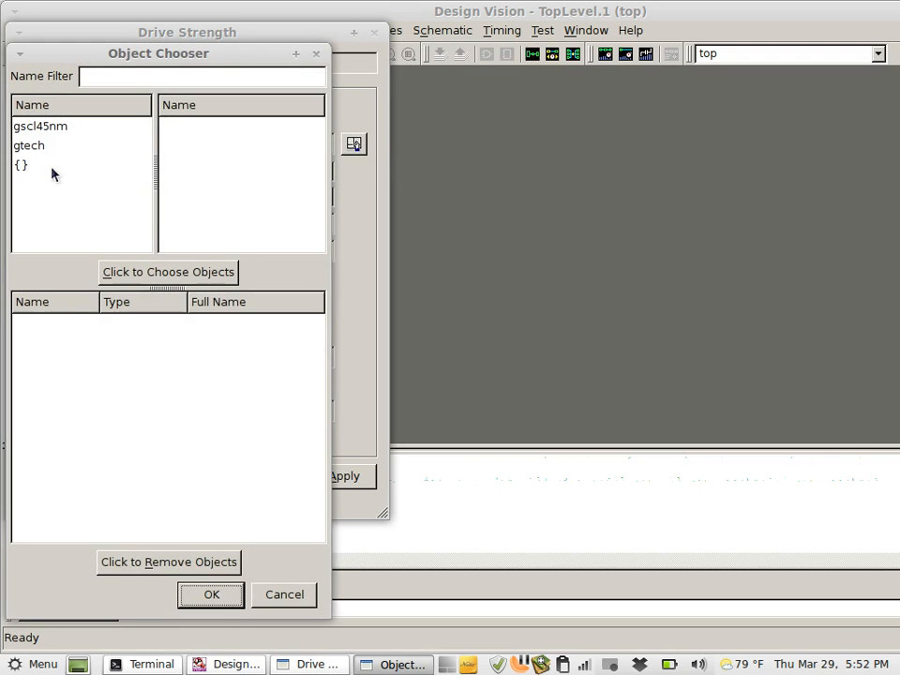
left_click(43, 125)
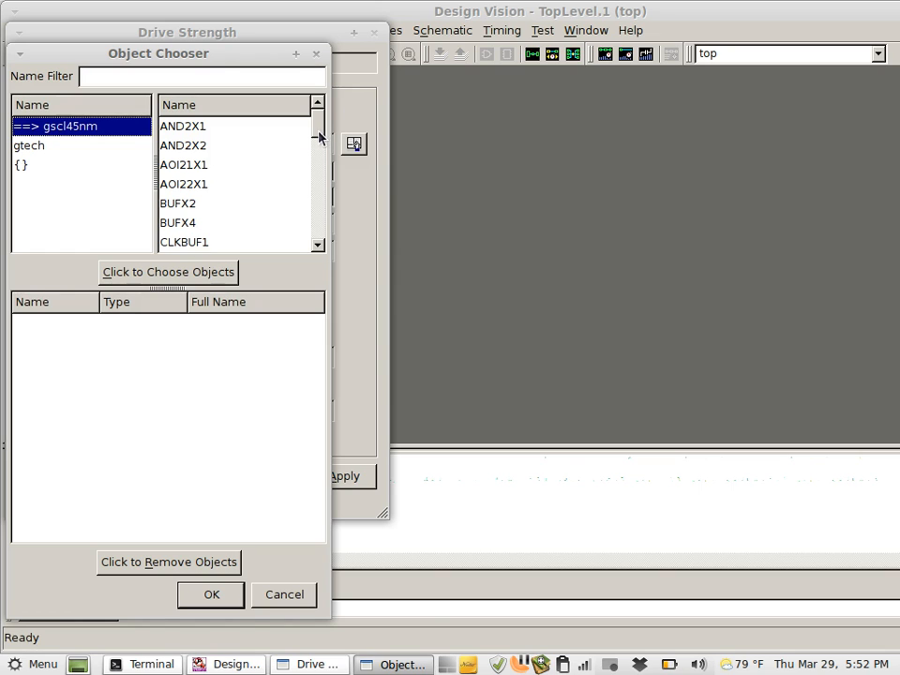
left_click_drag(318, 137, 315, 178)
left_click(175, 193)
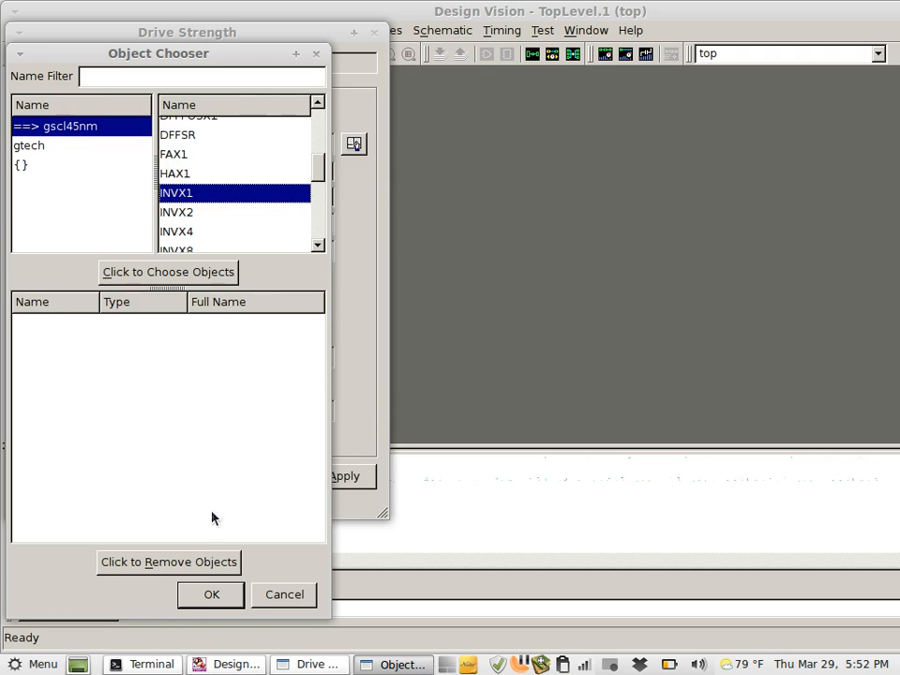
left_click(174, 273)
left_click(39, 323)
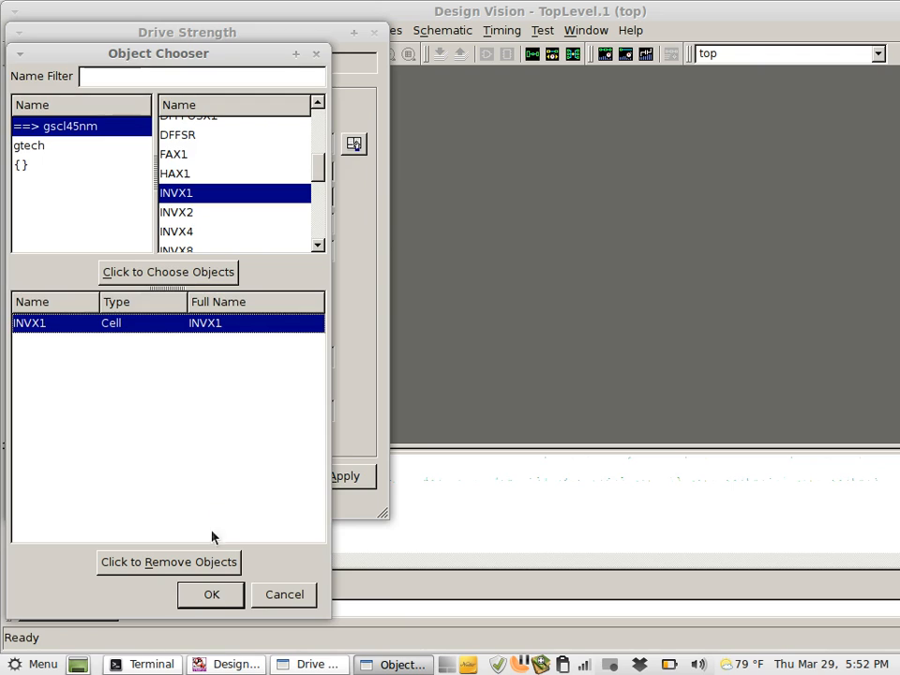
left_click(210, 594)
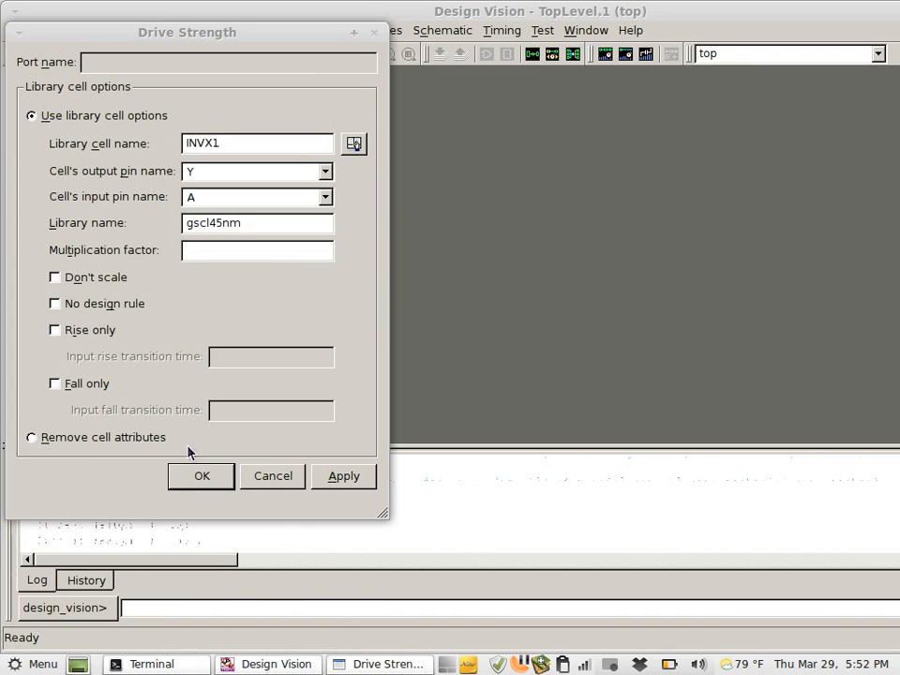
left_click(193, 476)
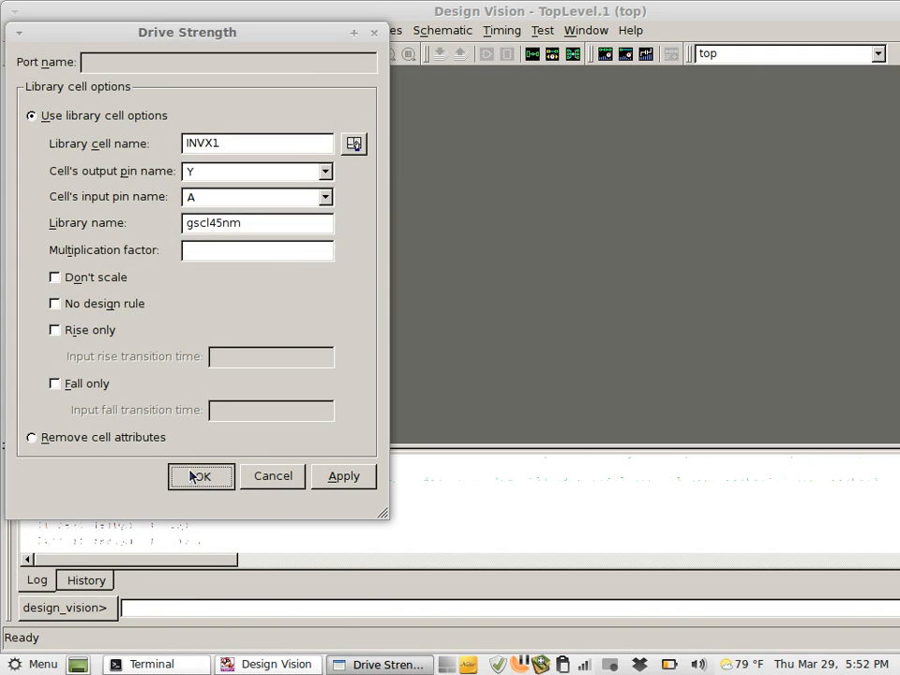
Try to set a new capacitive load for the selected output ports in the operating environment's load settings.
left_click(371, 32)
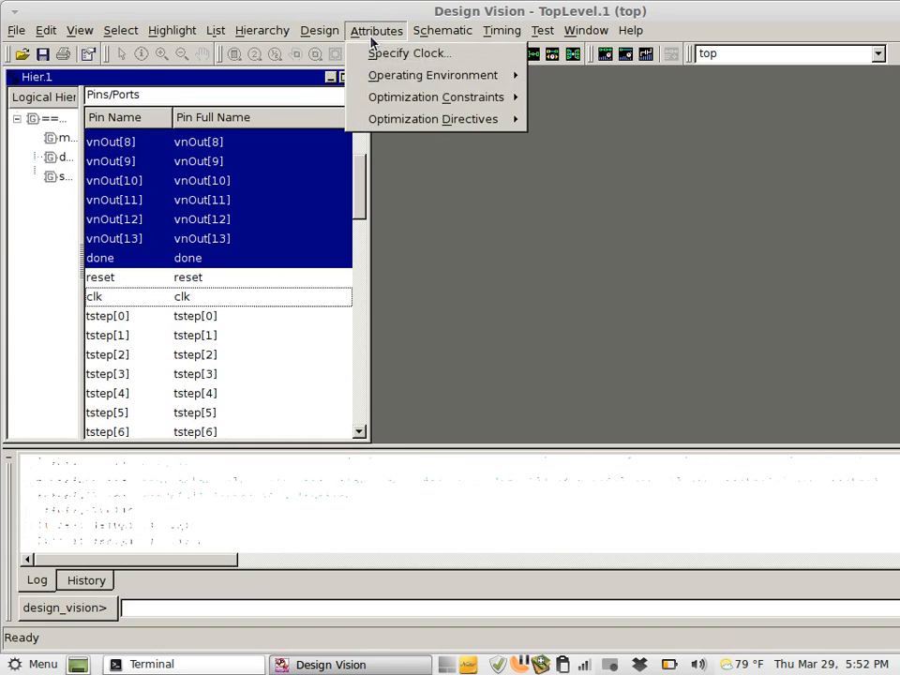
mouse_move(440, 75)
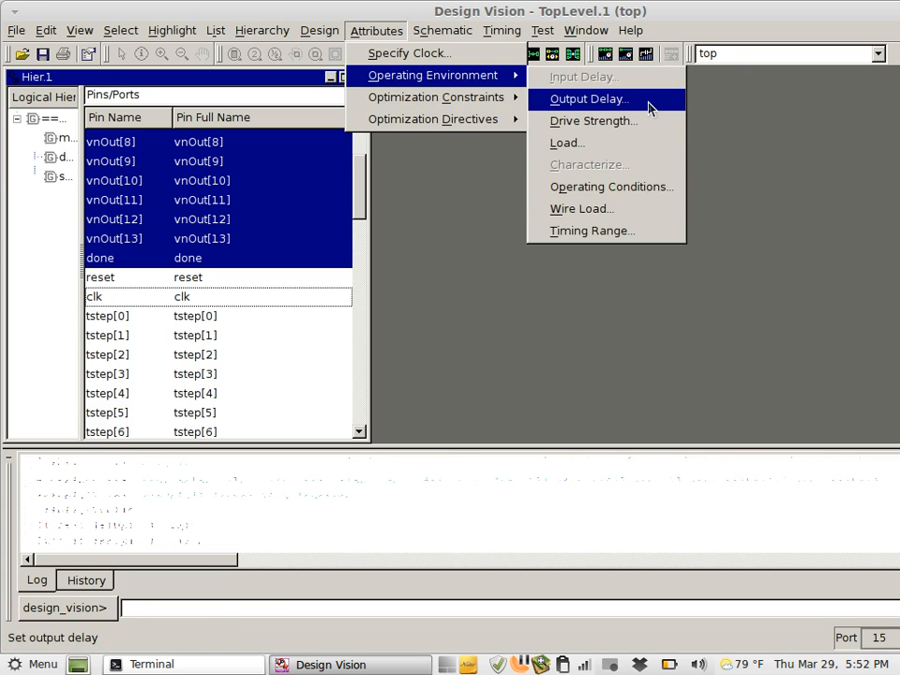
left_click(638, 145)
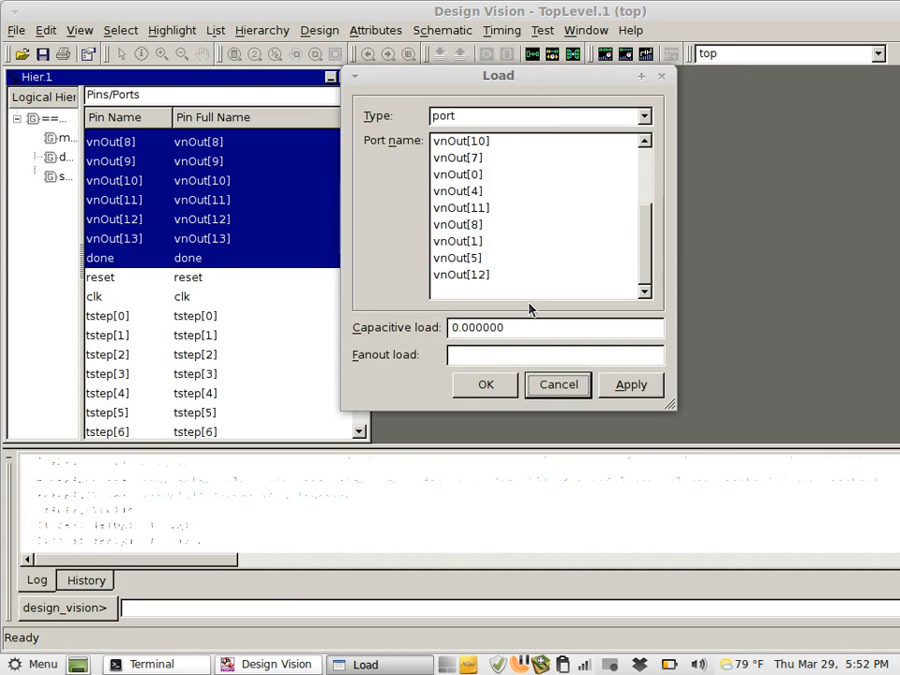
left_click(501, 328)
key("BackSpace")
key("BackSpace")
key("BackSpace")
key("BackSpace")
key("BackSpace")
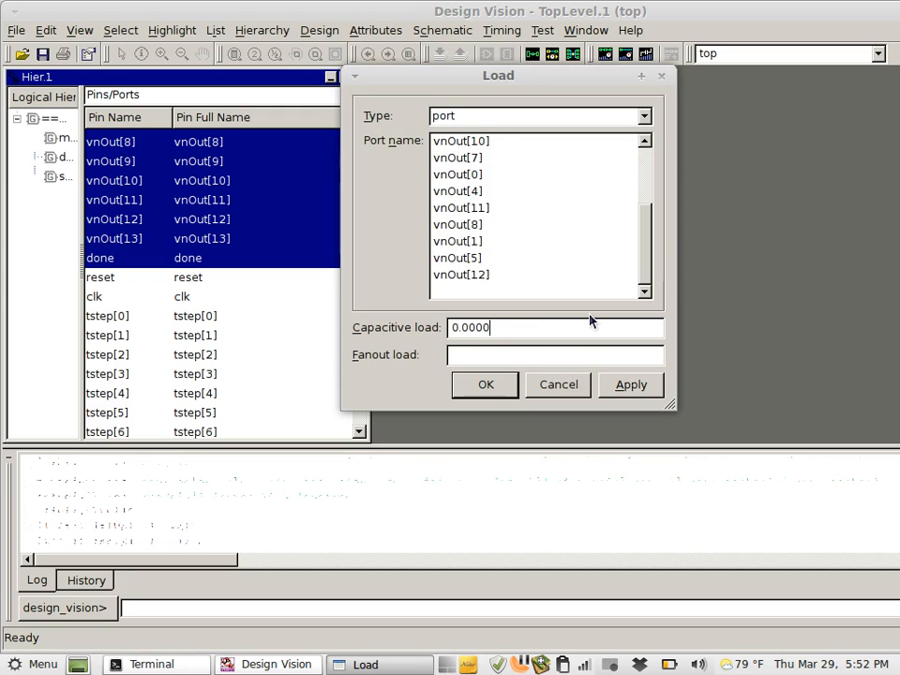
key("BackSpace")
type("01")
key("BackSpace")
key("BackSpace")
key("BackSpace")
key("BackSpace")
type("10")
left_click(498, 386)
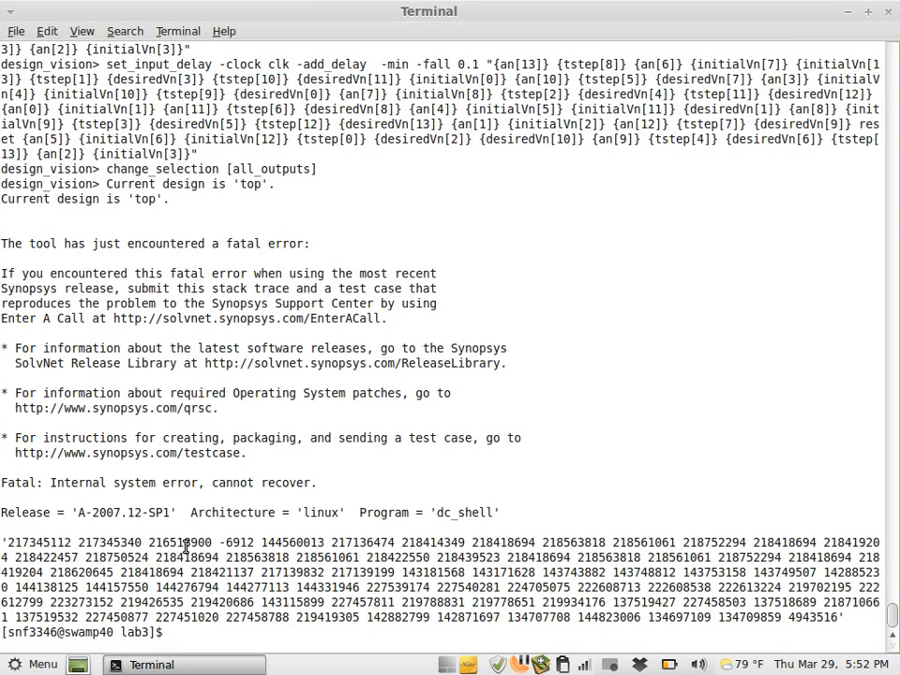
Comment out the quit command at the end of compile_dc.tcl using vi in the terminal, and save the script.
left_click(205, 666)
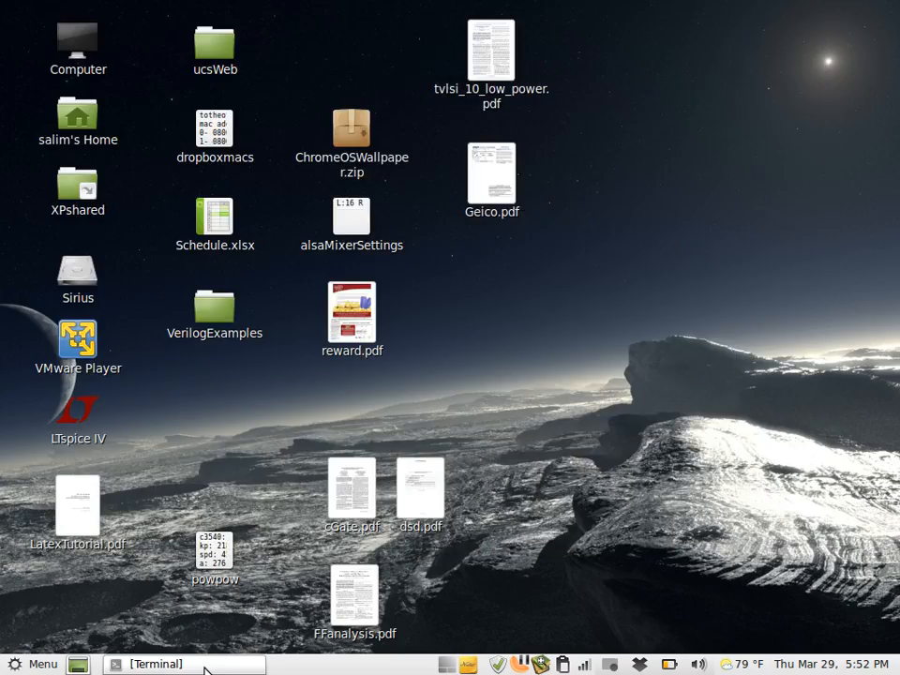
left_click(205, 666)
key("Return")
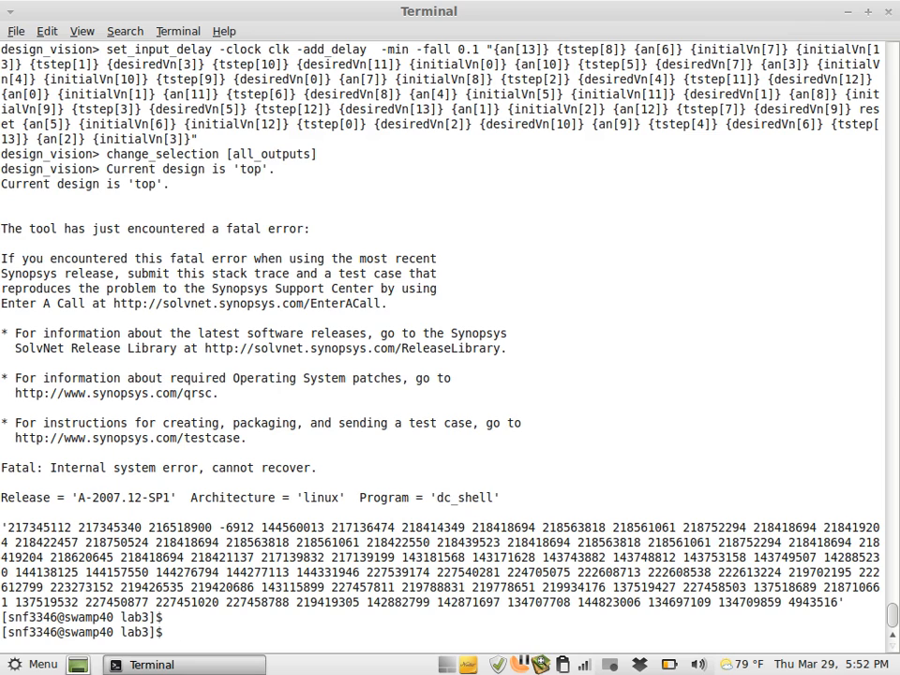
type("vi com")
type("pile_dc.tcl")
key("Return")
key("shift+g")
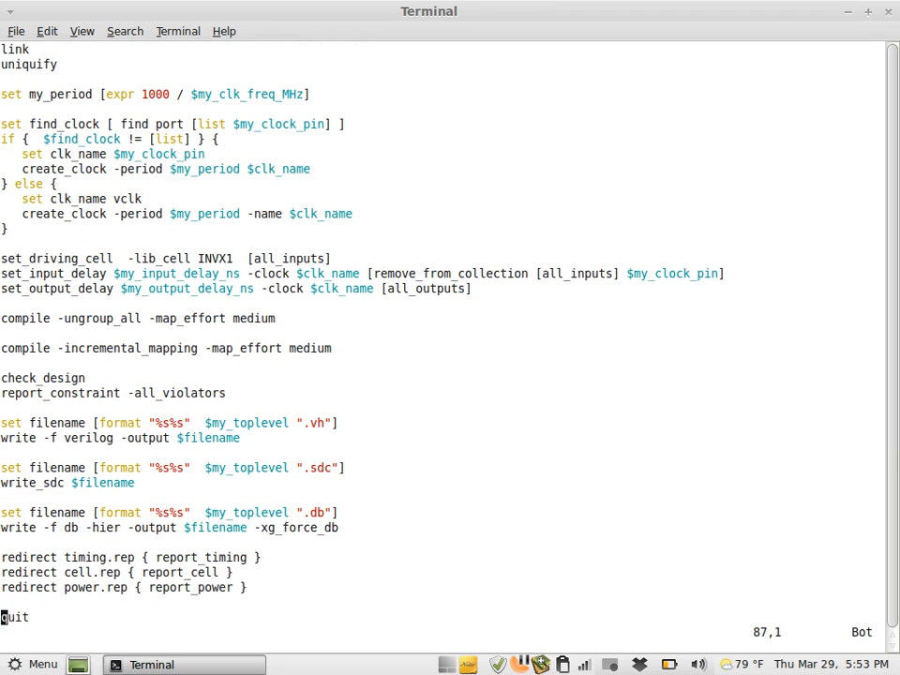
type("i#")
key("Escape")
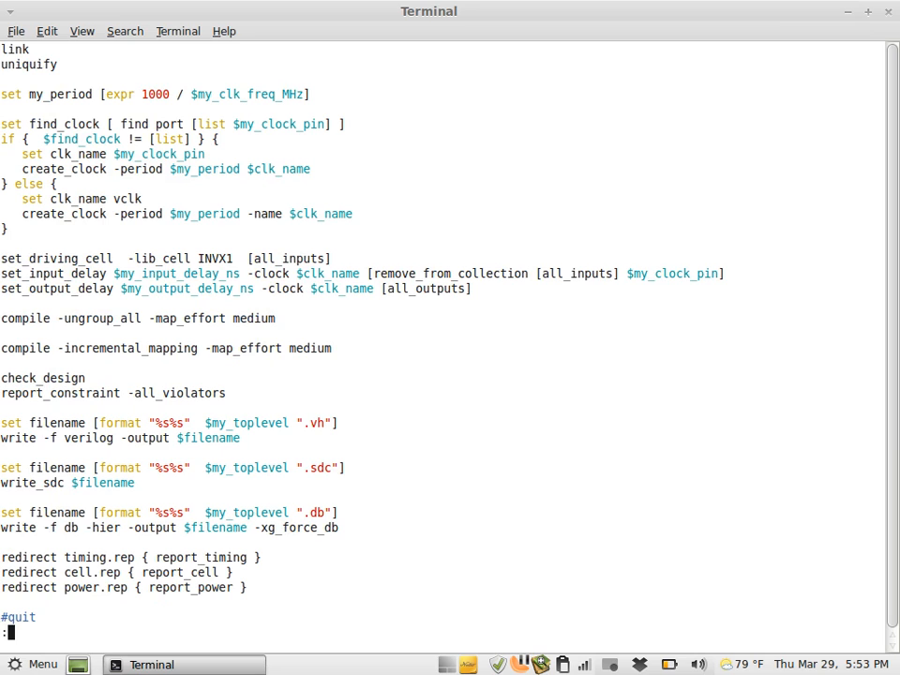
type("wq")
key("Return")
Restart Design Vision from the terminal by rerunning the design_vision command.
key("Up")
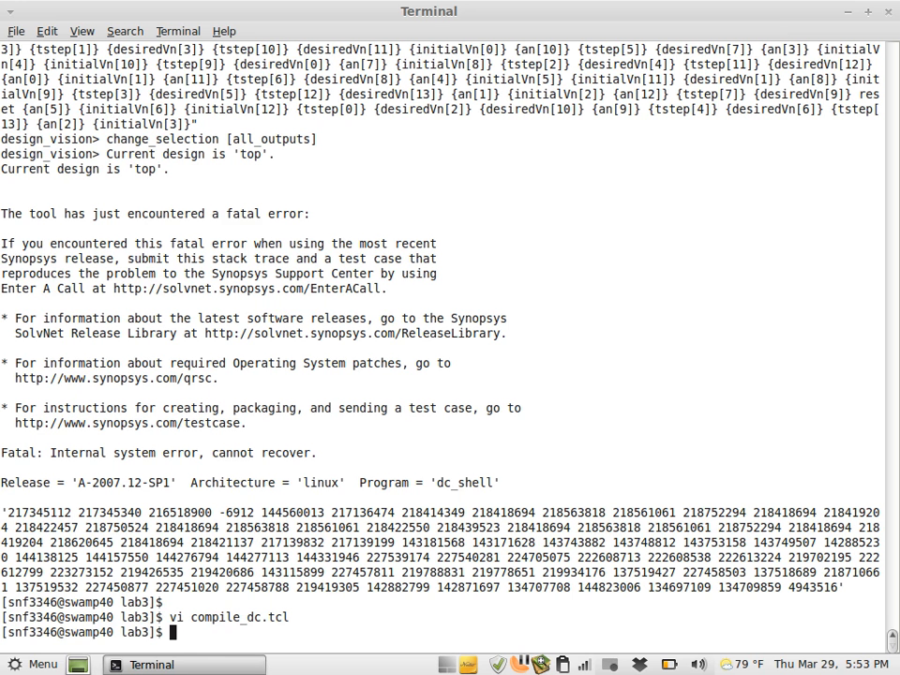
key("Up")
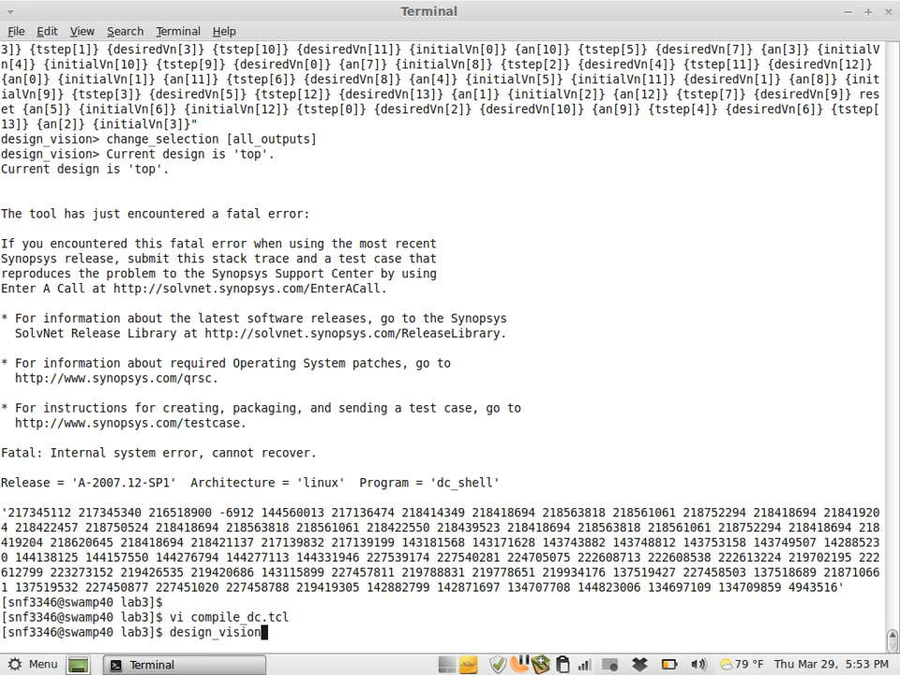
key("Return")
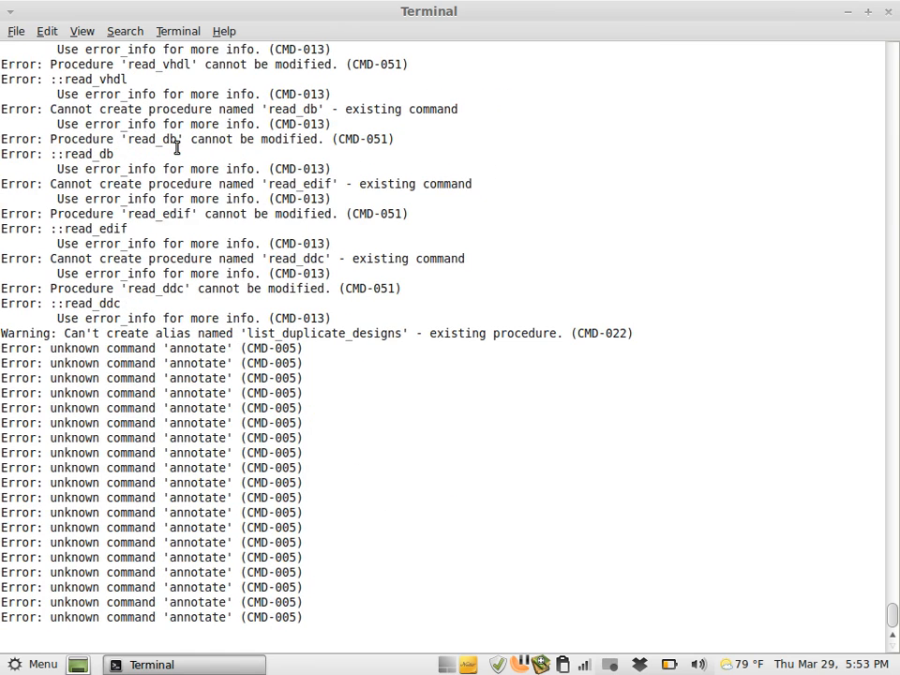
type("q")
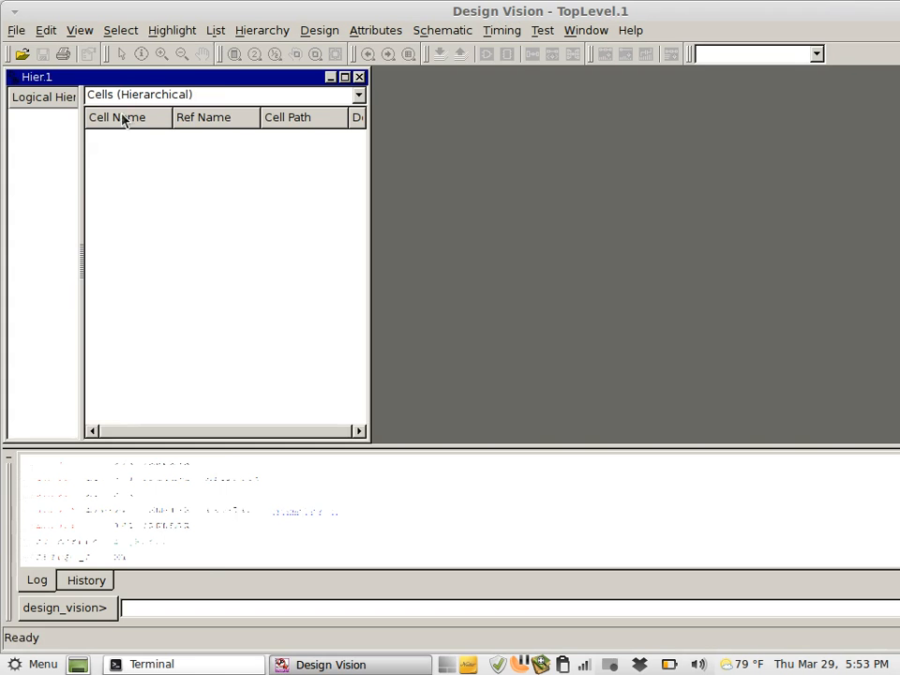
Execute the compile_dc.tcl script from the lab3 folder in Design Vision.
left_click(17, 32)
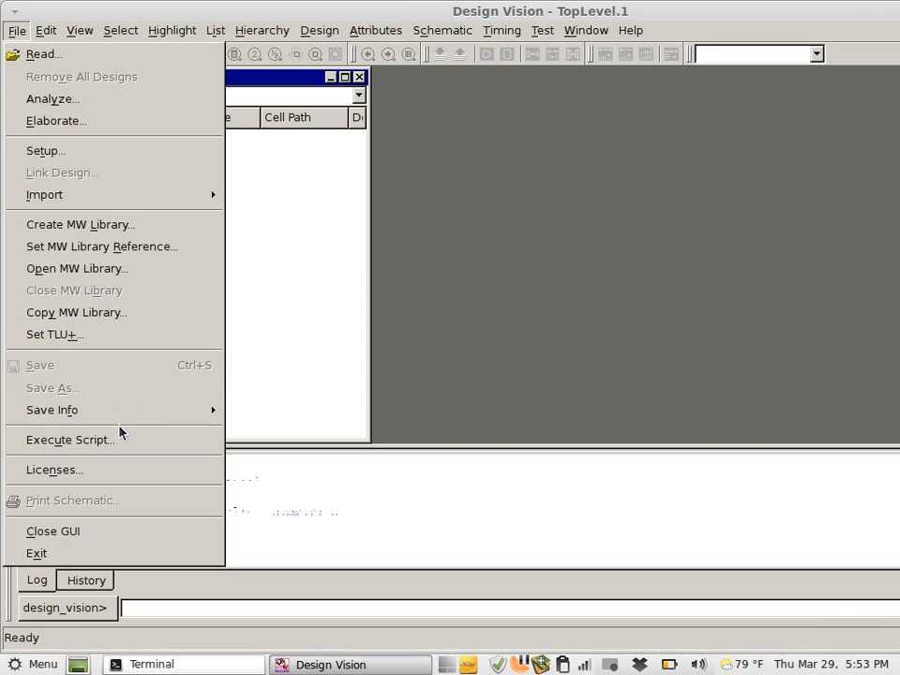
left_click(122, 440)
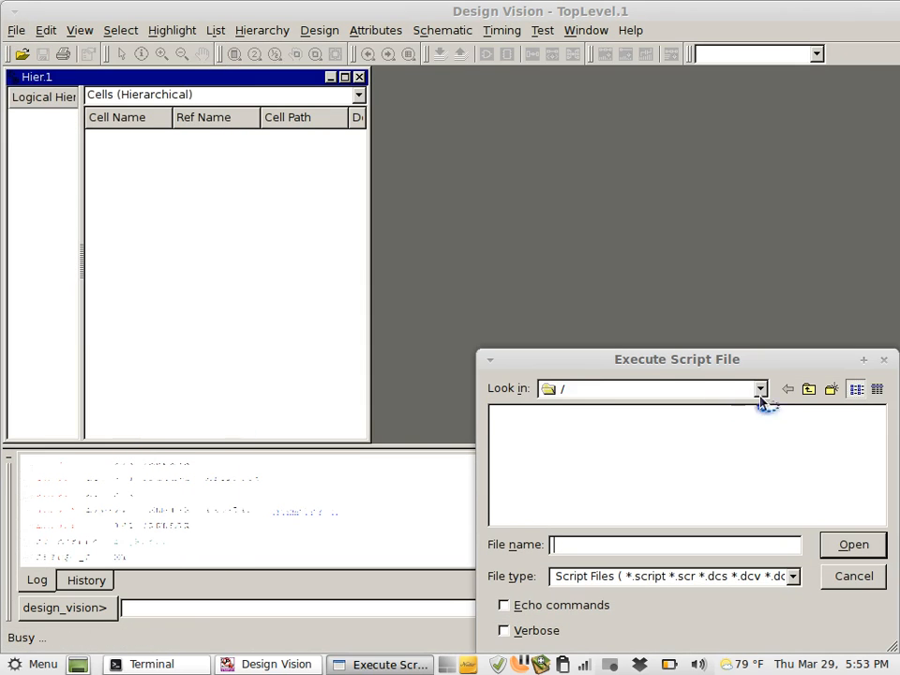
left_click(638, 488)
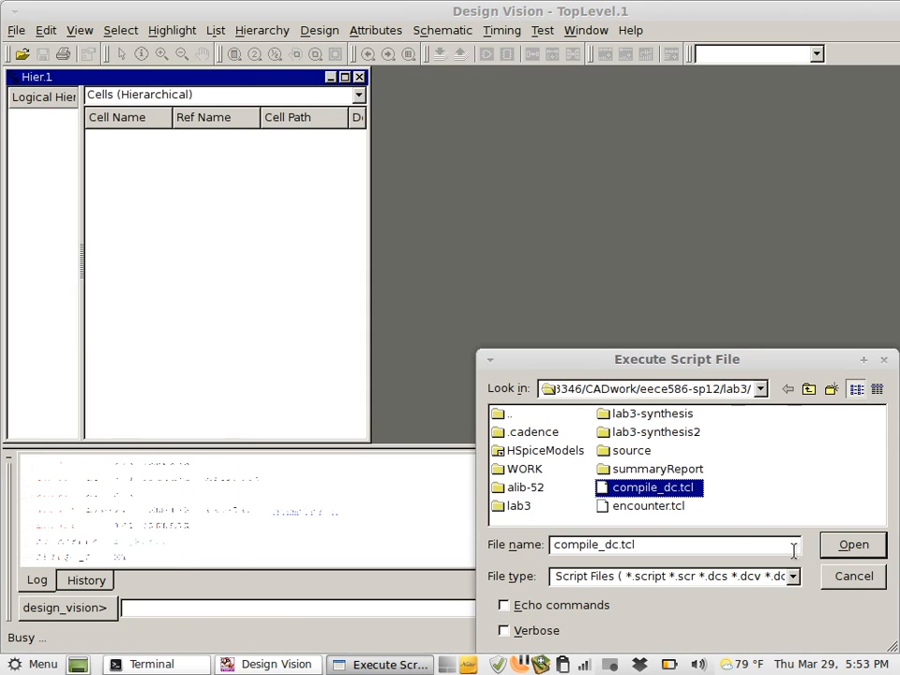
left_click(852, 544)
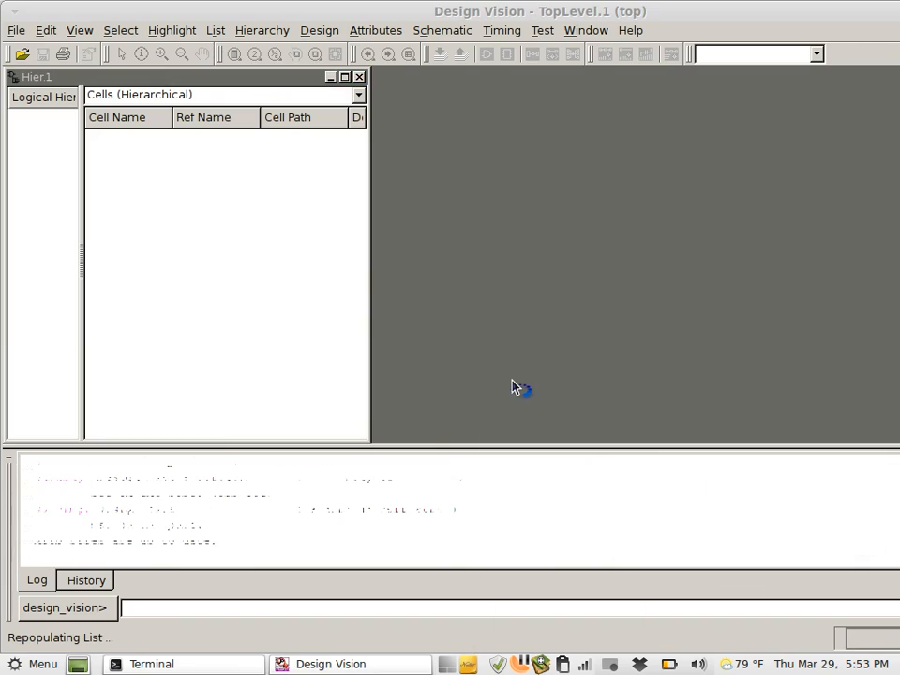
Follow the script's compile log in the terminal, dismissing the error summary in Design Vision.
left_click(214, 670)
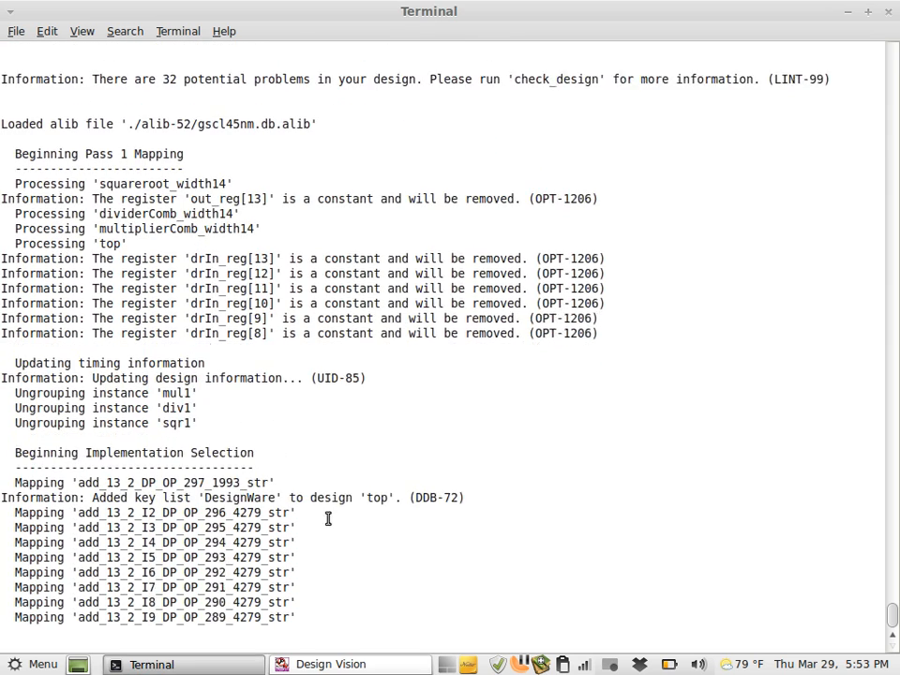
left_click(335, 662)
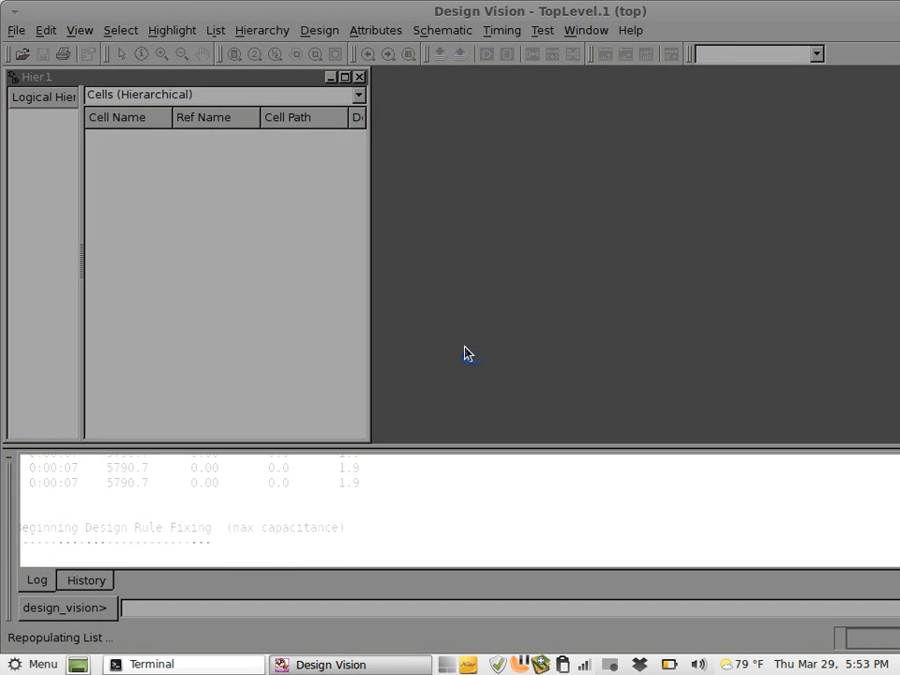
left_click(155, 664)
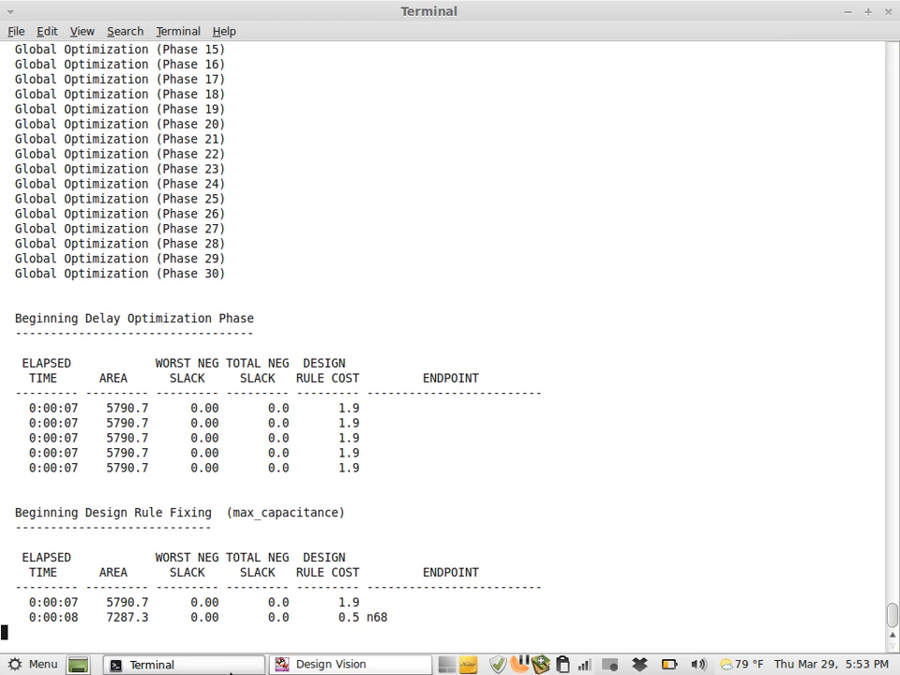
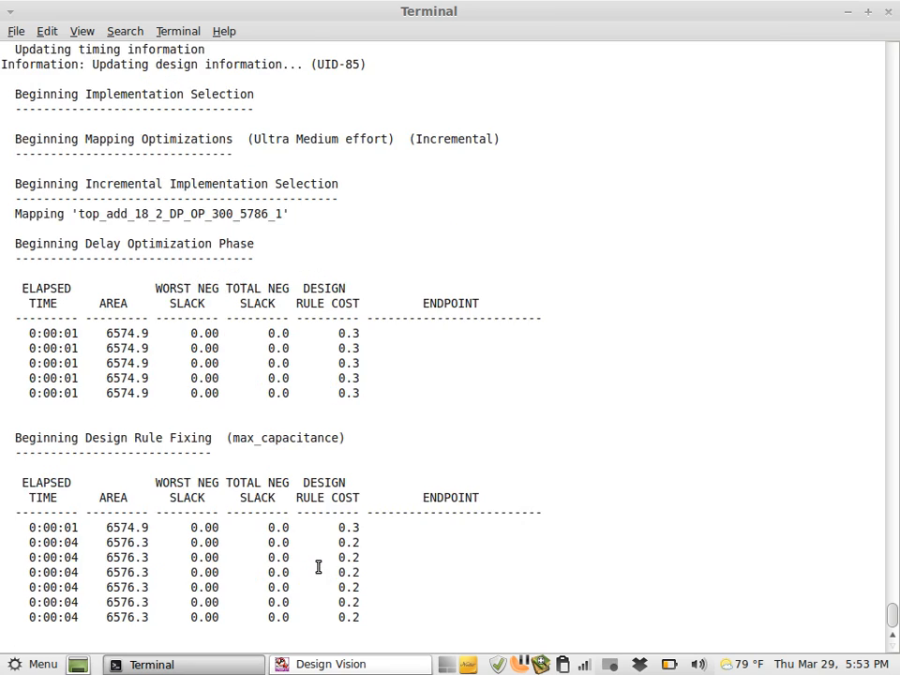
left_click(337, 664)
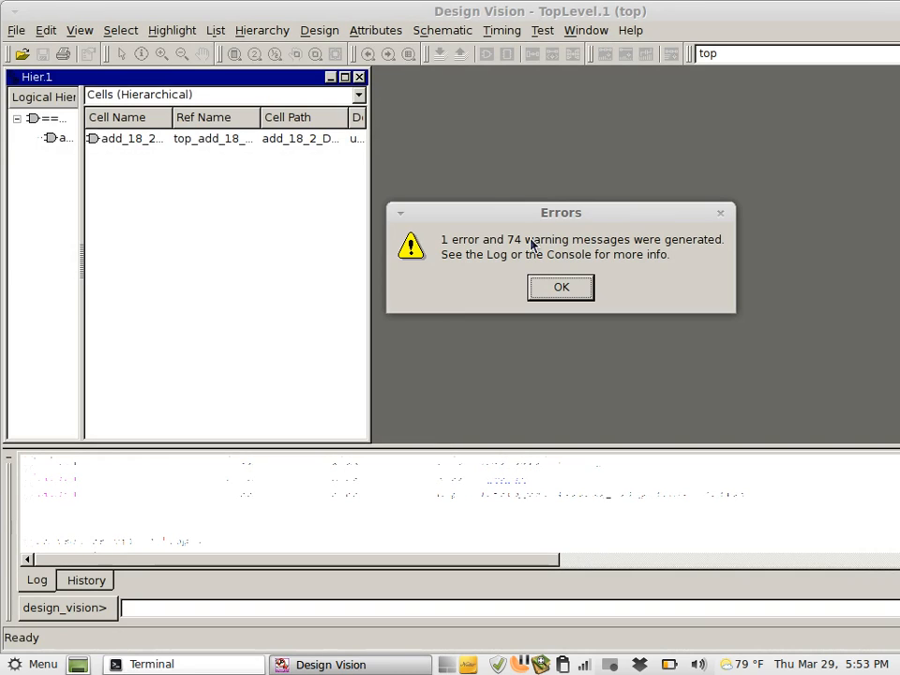
left_click(563, 288)
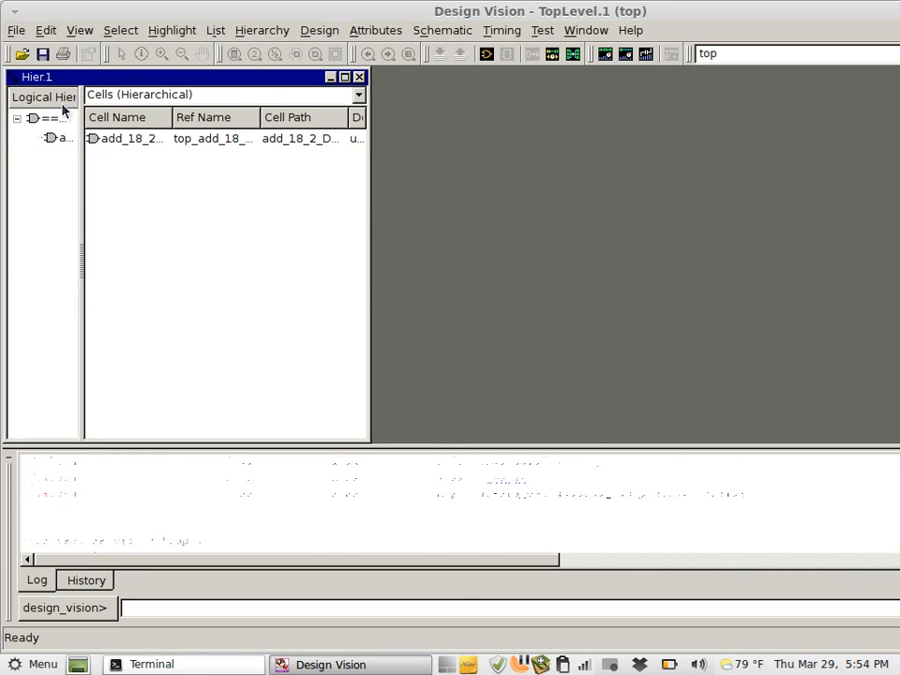
left_click(132, 663)
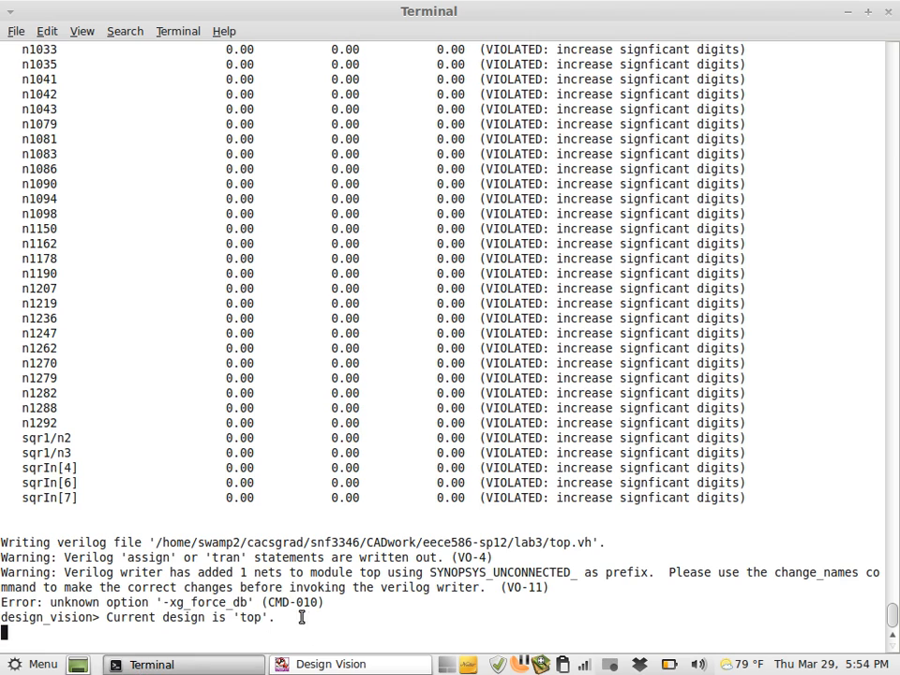
left_click(326, 665)
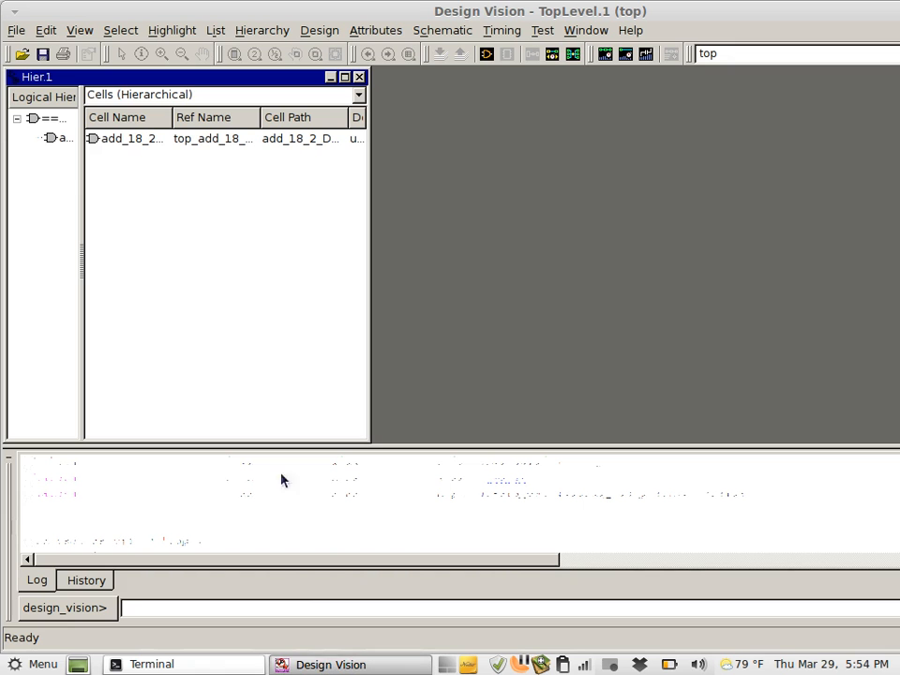
Create the design schematic of top and examine its cells and nets up close, closing the schematic when done.
left_click(44, 118)
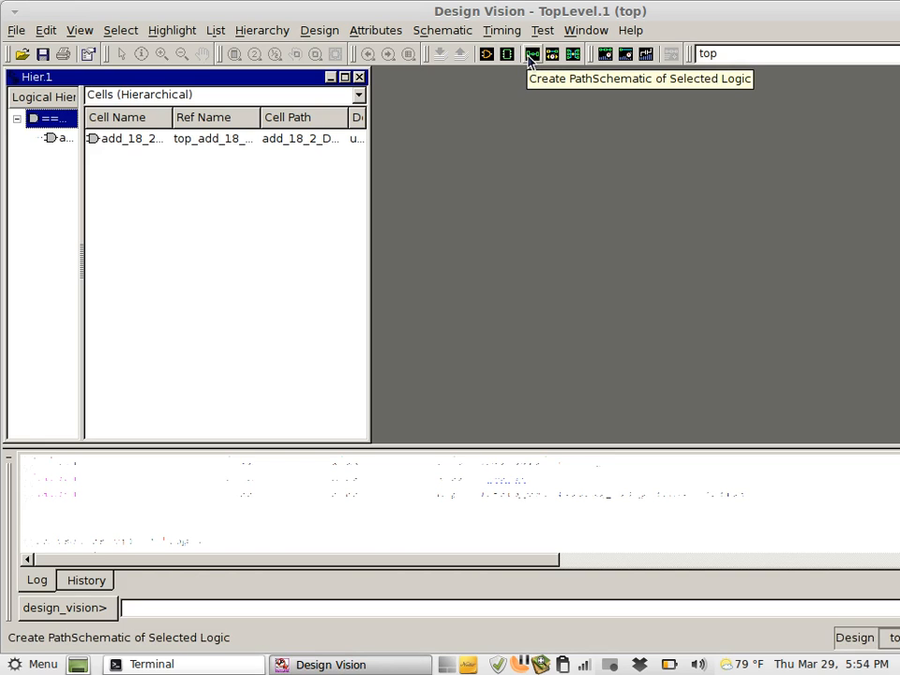
left_click(484, 54)
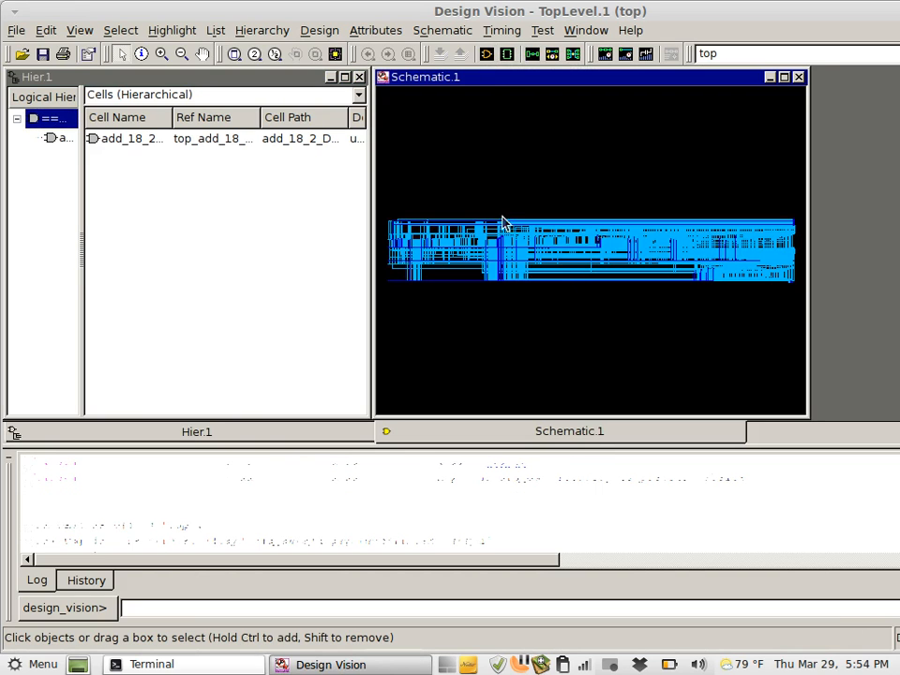
left_click(161, 54)
left_click_drag(426, 194, 566, 259)
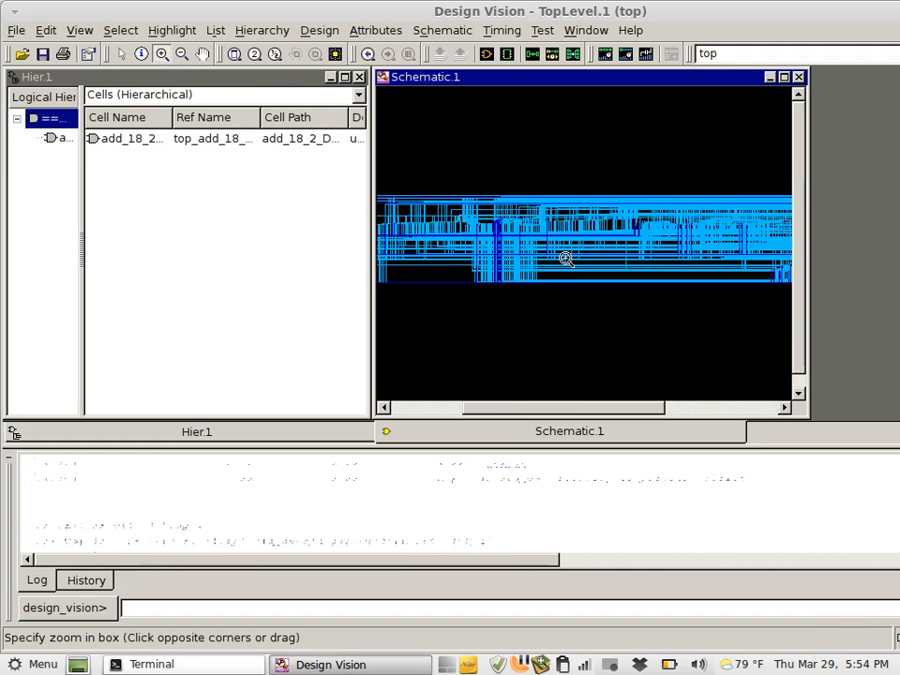
left_click(566, 258)
left_click(565, 257)
left_click(566, 258)
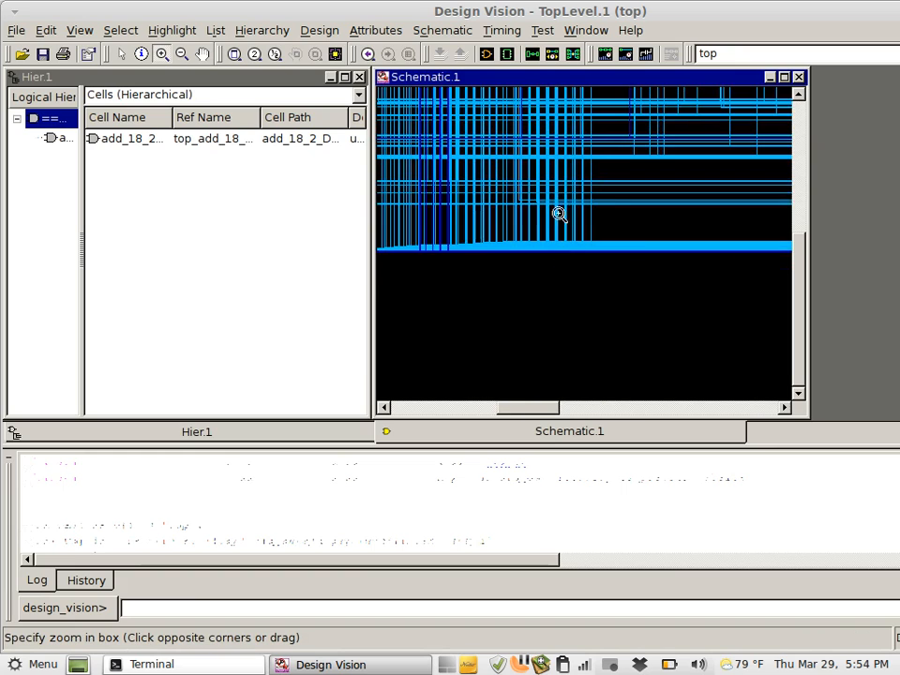
scroll(600, 298, "down", 3)
scroll(608, 315, "up", 2)
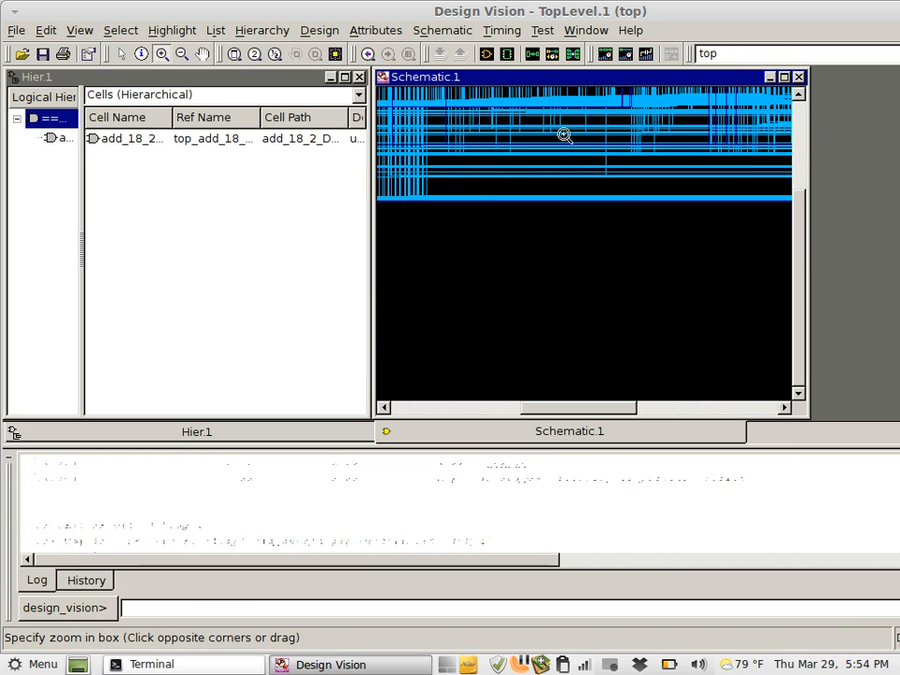
scroll(564, 135, "up", 1)
left_click_drag(564, 144, 670, 254)
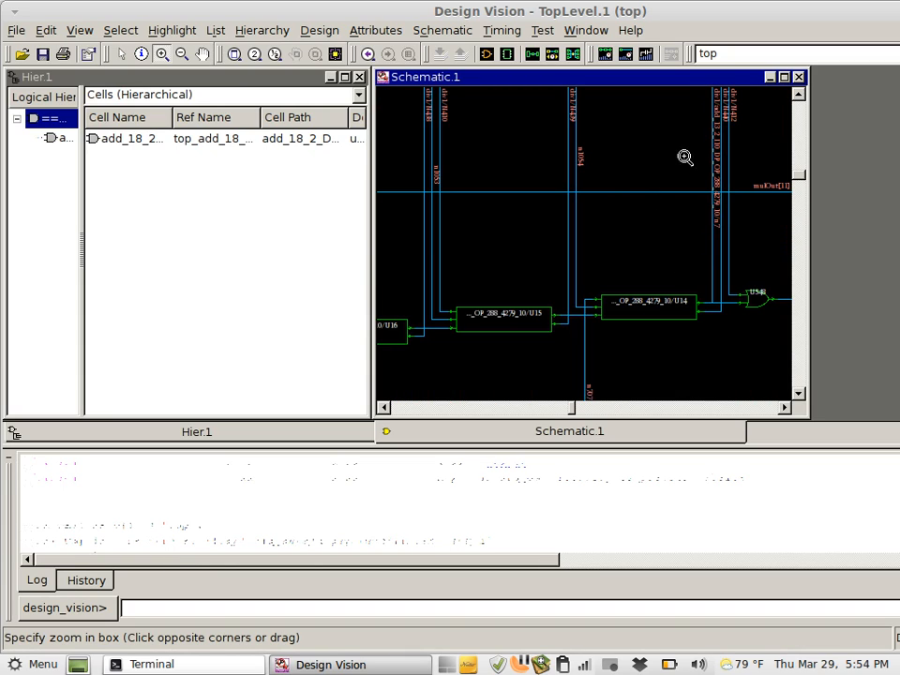
left_click(798, 77)
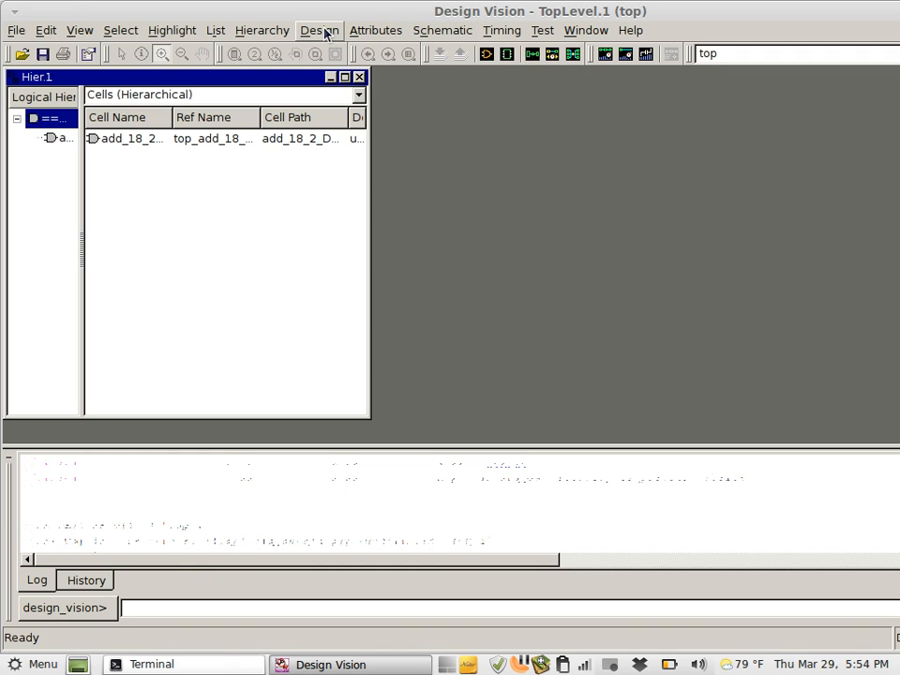
Generate the design report for top in the report viewer.
left_click(327, 34)
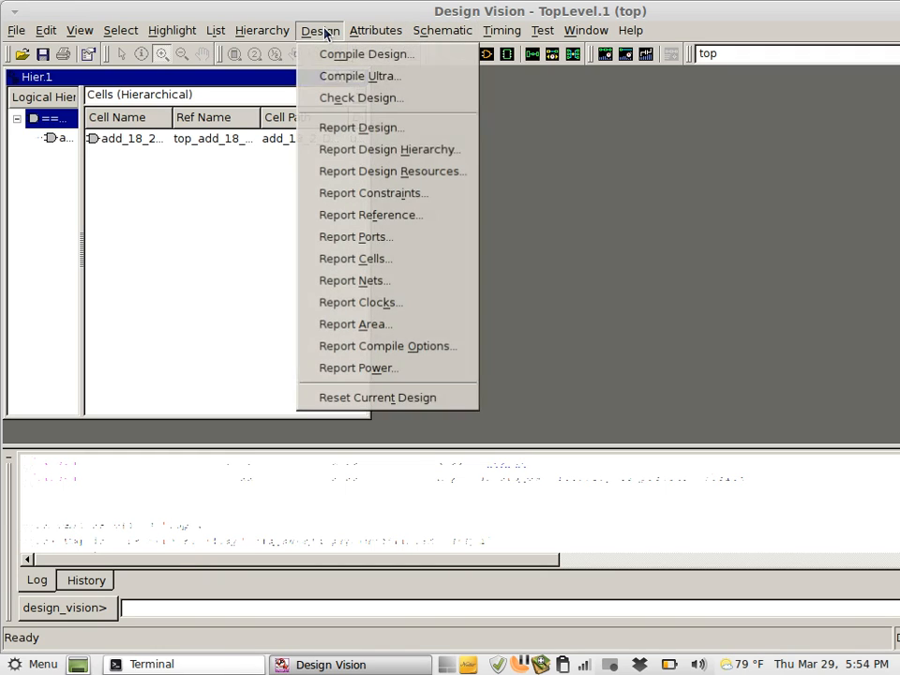
left_click(415, 127)
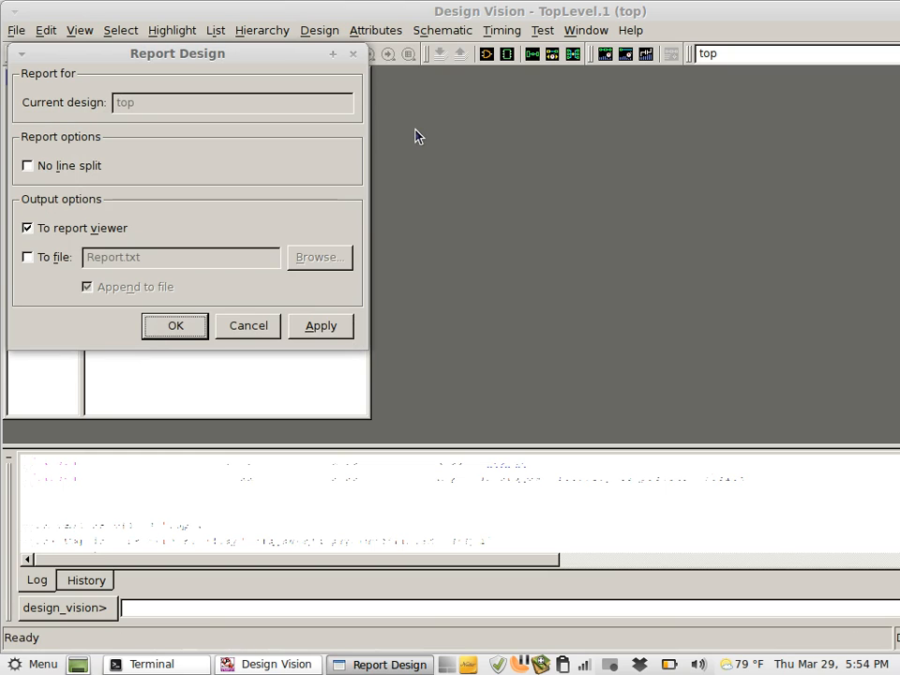
left_click(162, 330)
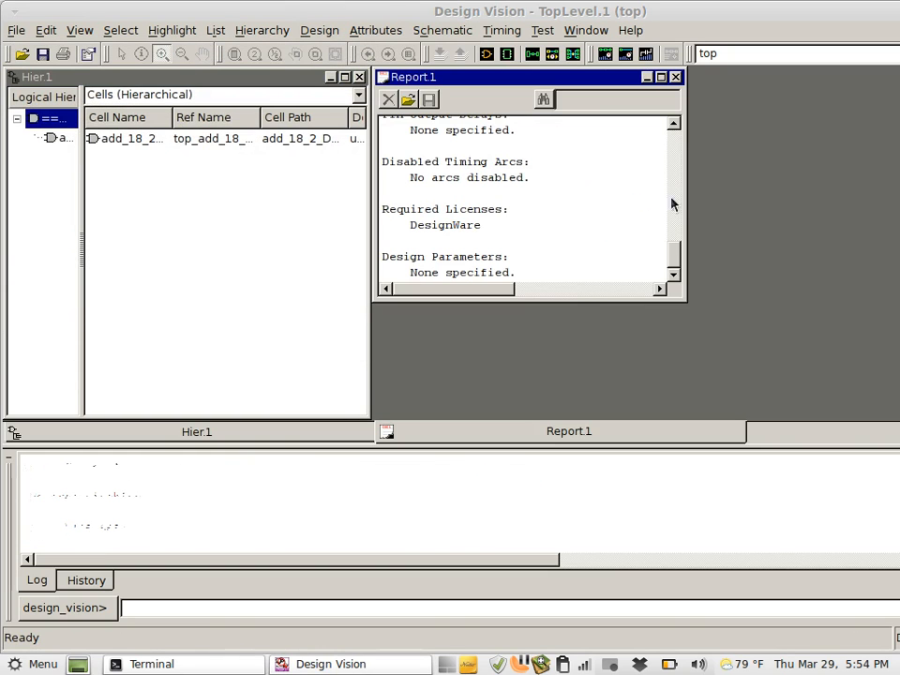
Maximize the design report view and read through the report on top.
left_click(660, 77)
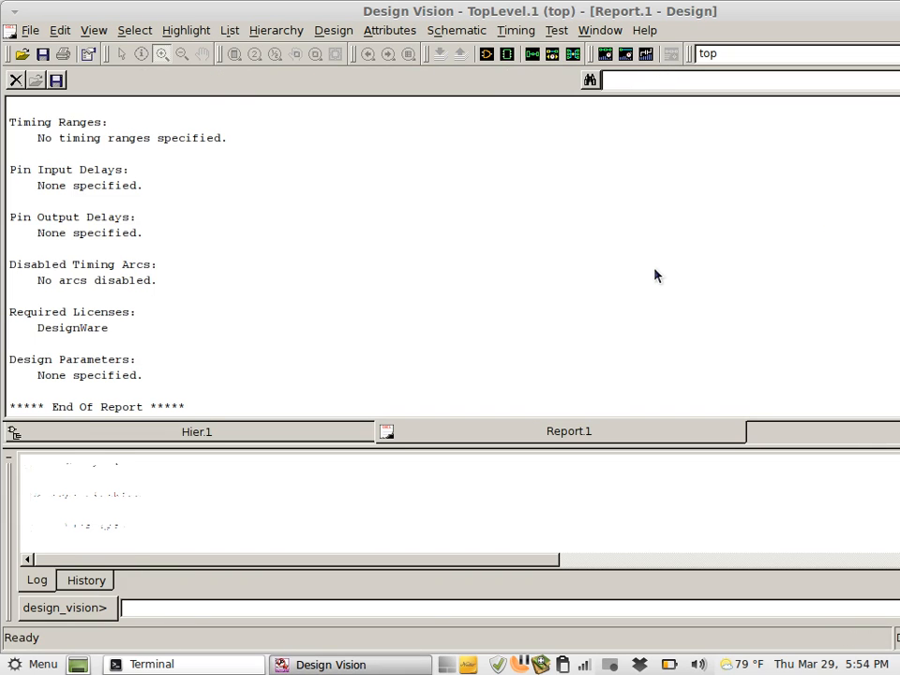
scroll(656, 275, "up", 10)
scroll(656, 275, "down", 10)
Generate the area report for top in the report viewer and examine the combinational, noncombinational and total cell areas.
left_click(333, 30)
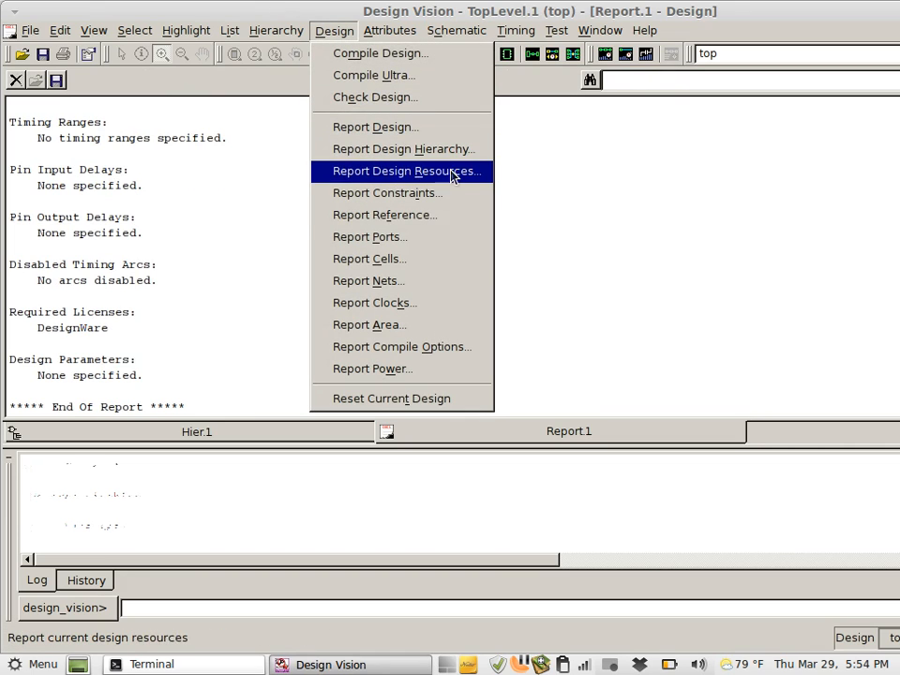
left_click(413, 327)
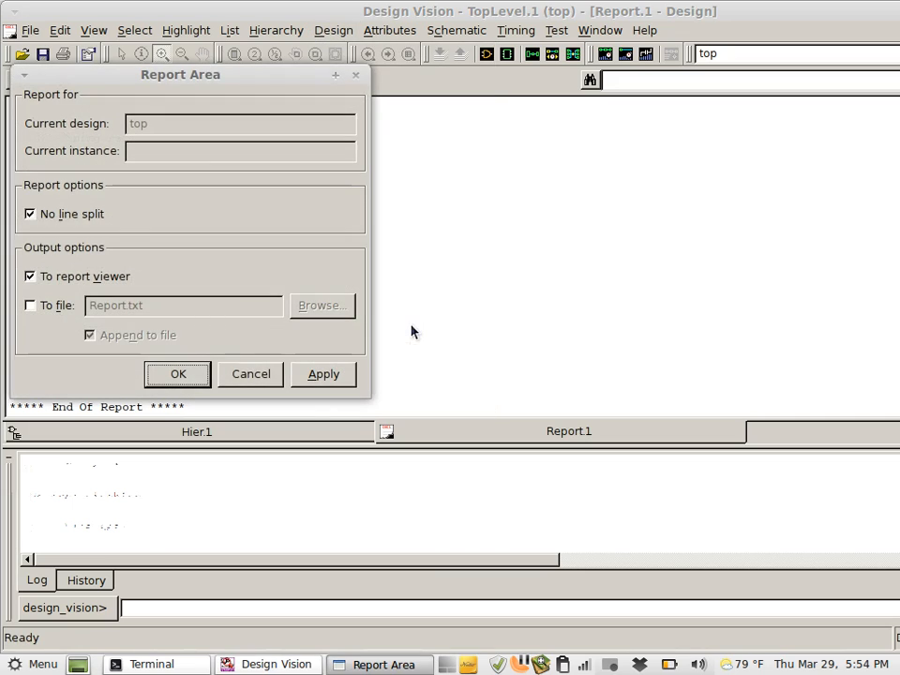
left_click(178, 373)
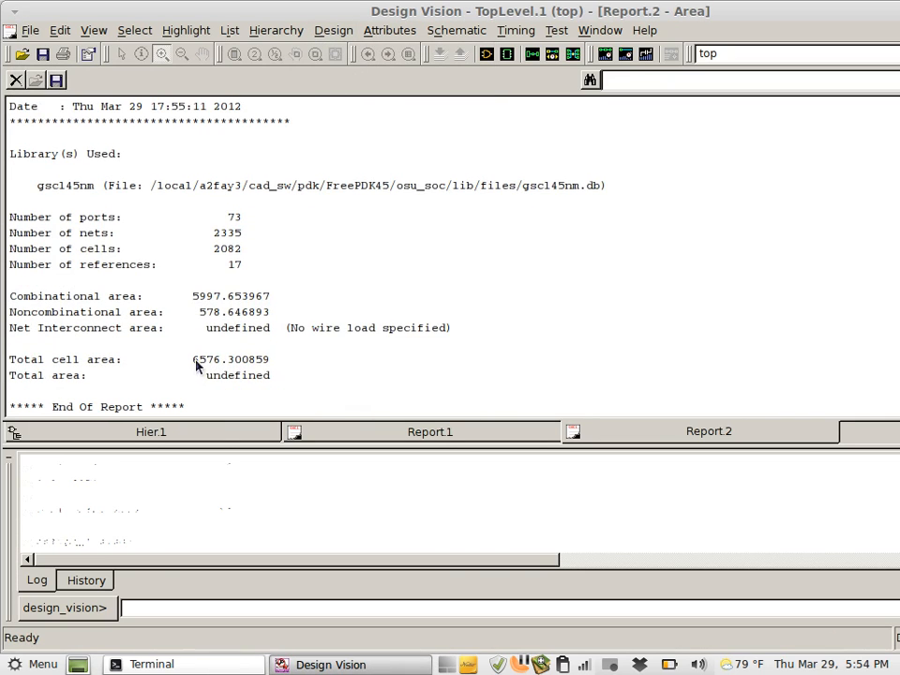
left_click_drag(191, 295, 287, 299)
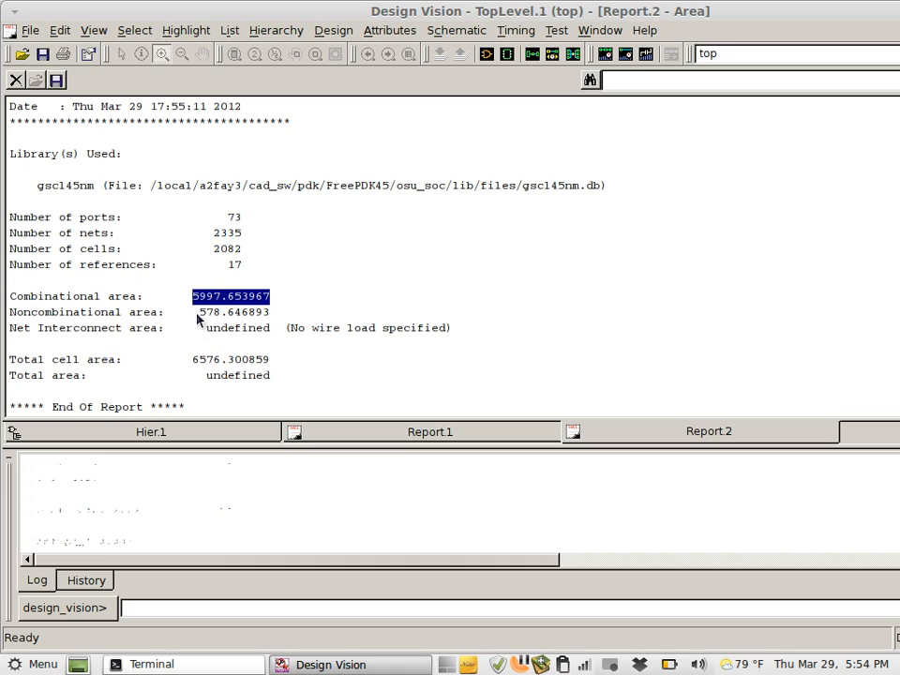
left_click_drag(197, 316, 283, 313)
left_click(172, 363)
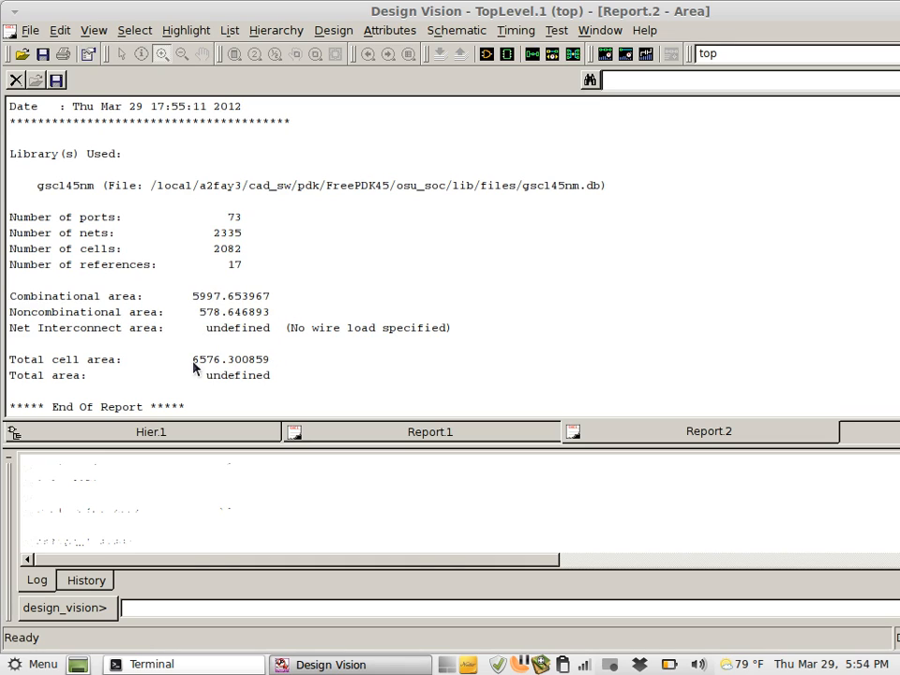
double_click(218, 362)
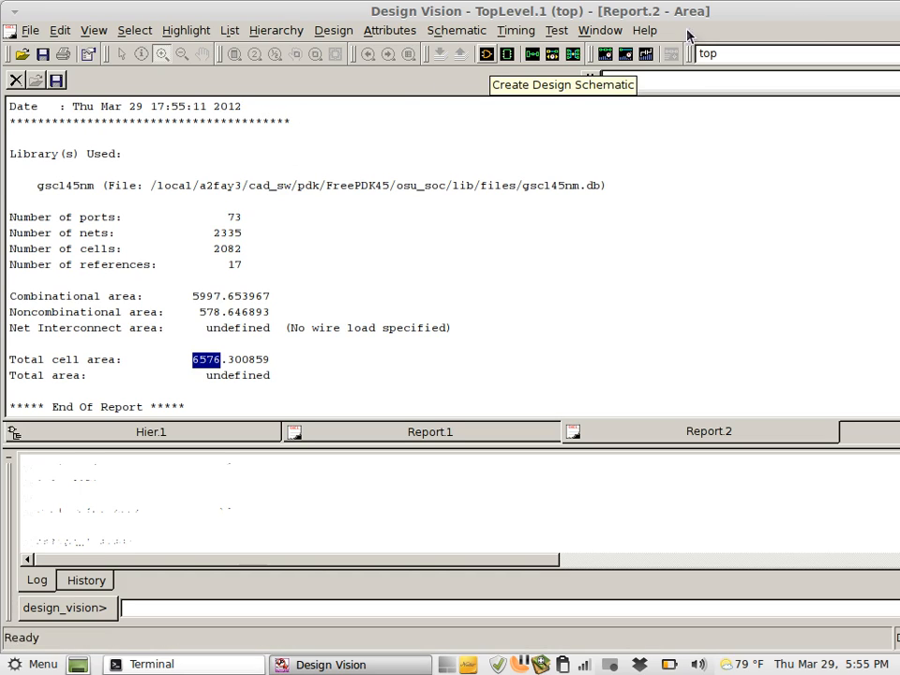
left_click(328, 30)
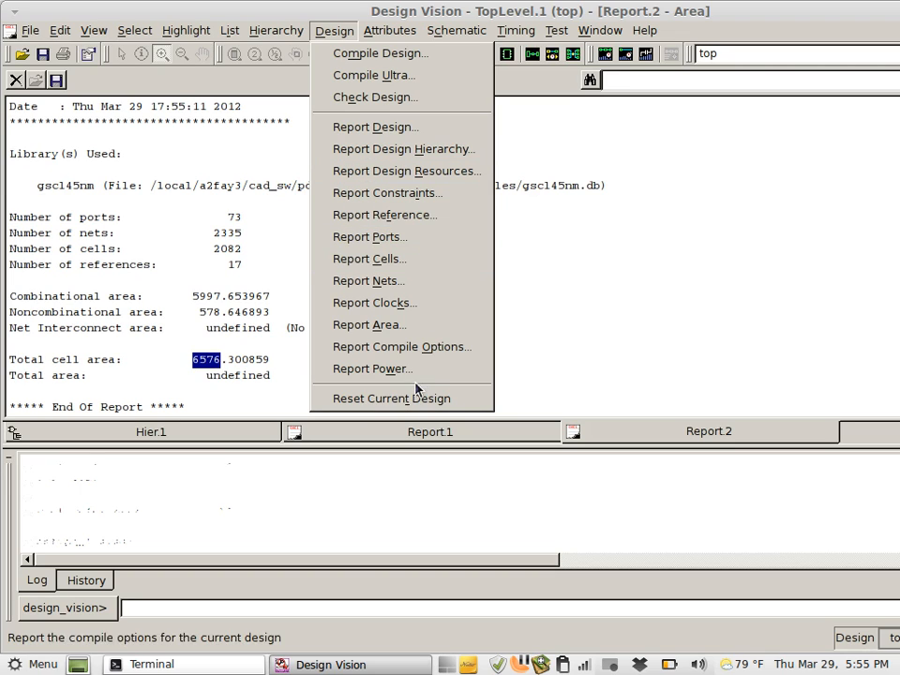
left_click(613, 8)
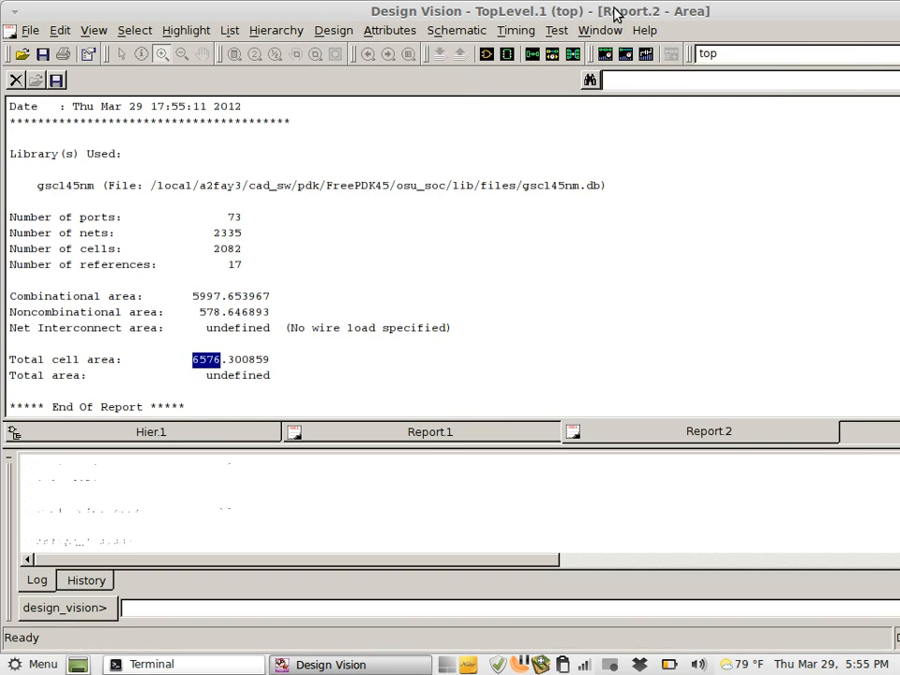
Create a Path Slack histogram with 10 worst paths, 50 max paths and 8 bins, and widen its chart area.
left_click(516, 30)
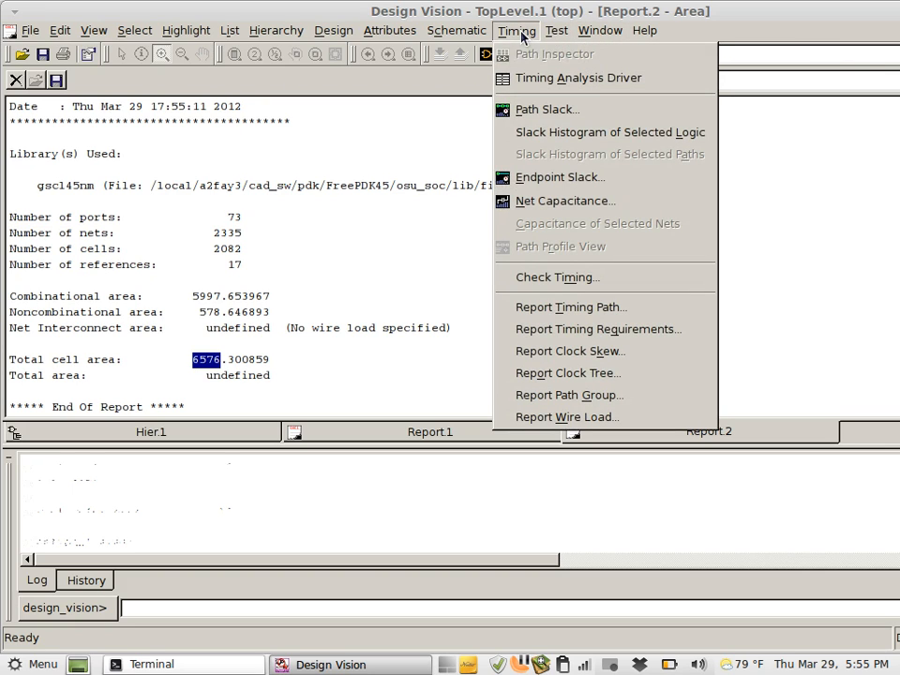
left_click(636, 118)
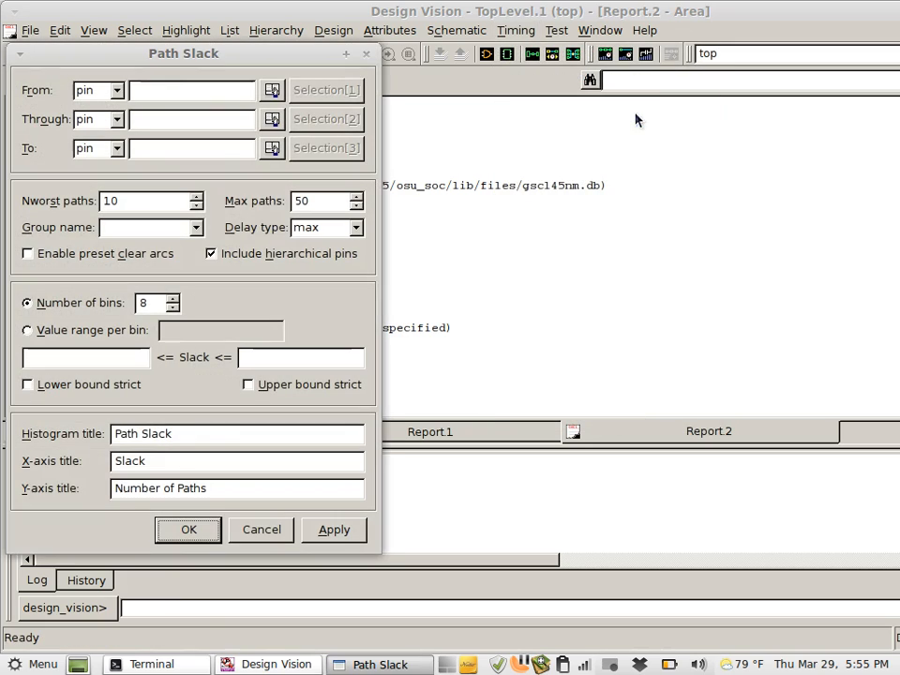
left_click(193, 538)
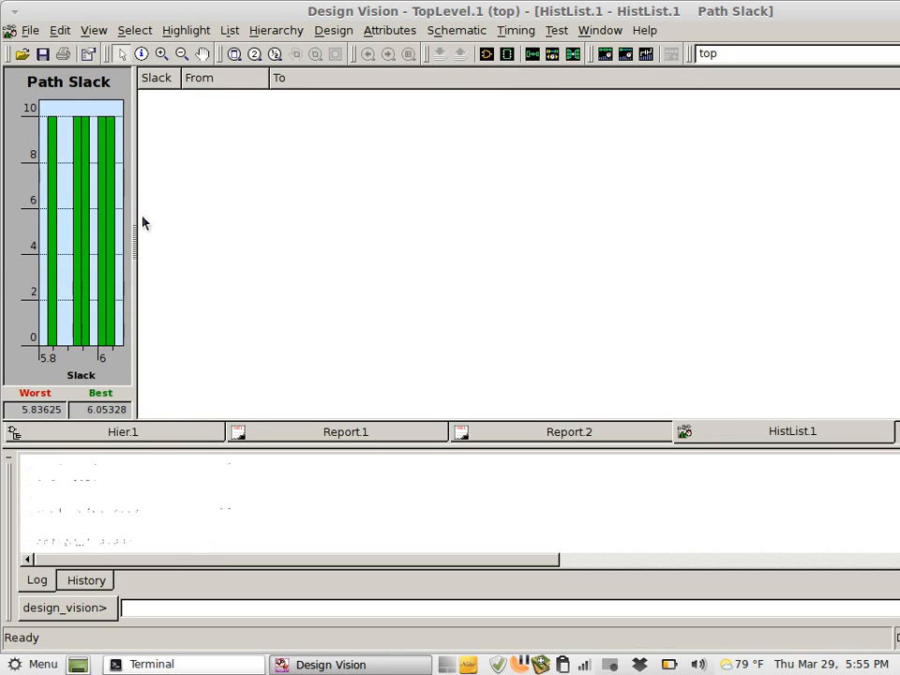
left_click_drag(134, 227, 741, 229)
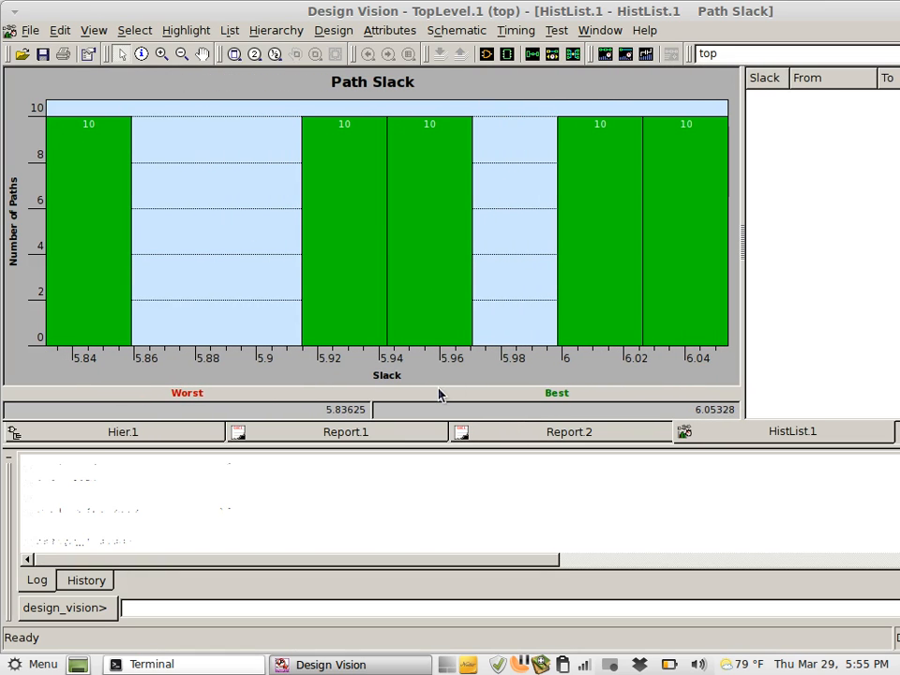
Examine the slack range and path count of the individual bars in the Path Slack histogram.
mouse_move(69, 159)
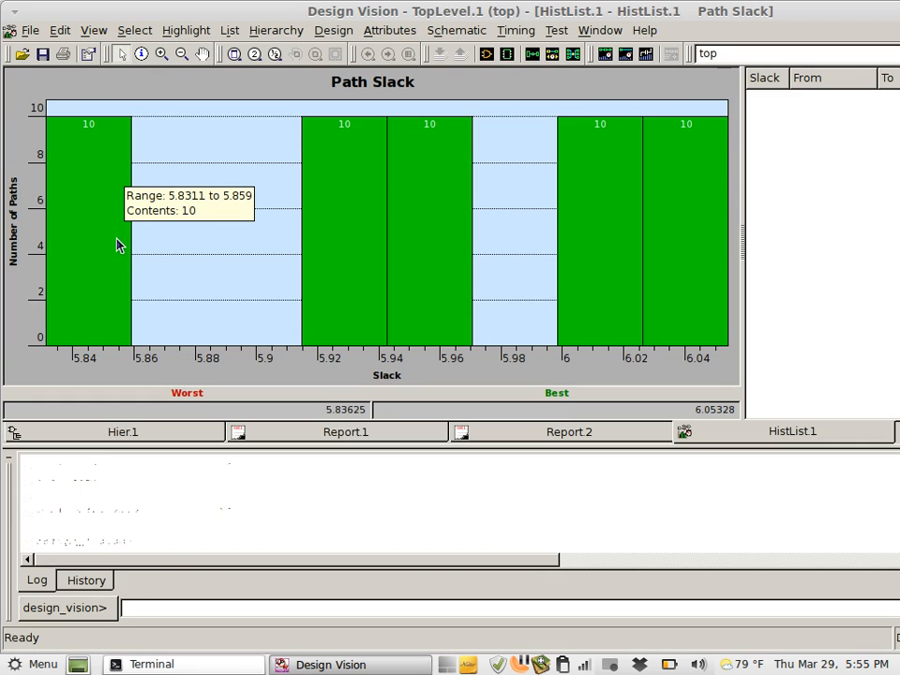
mouse_move(378, 267)
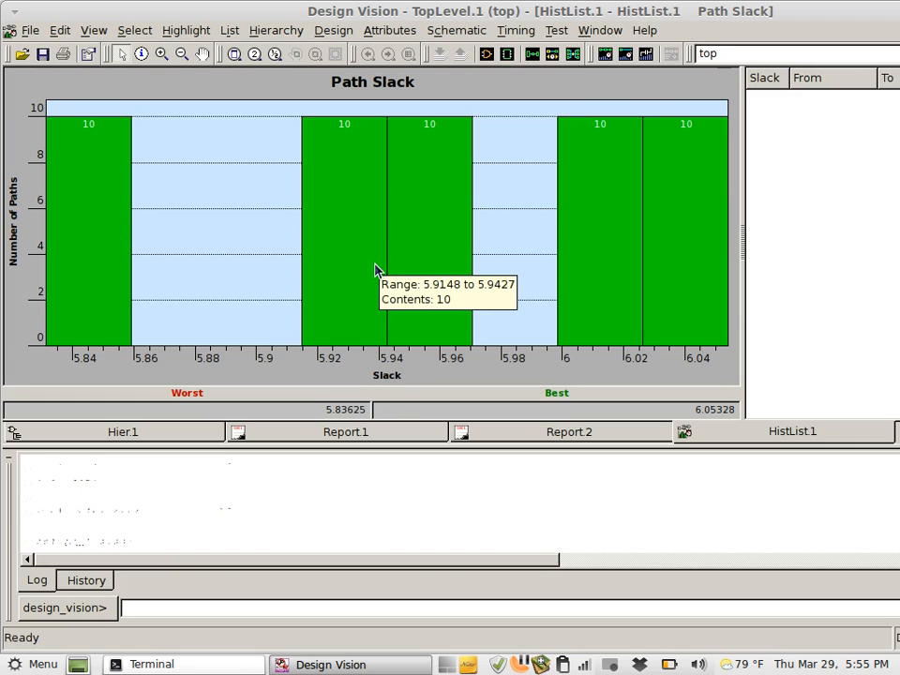
mouse_move(611, 271)
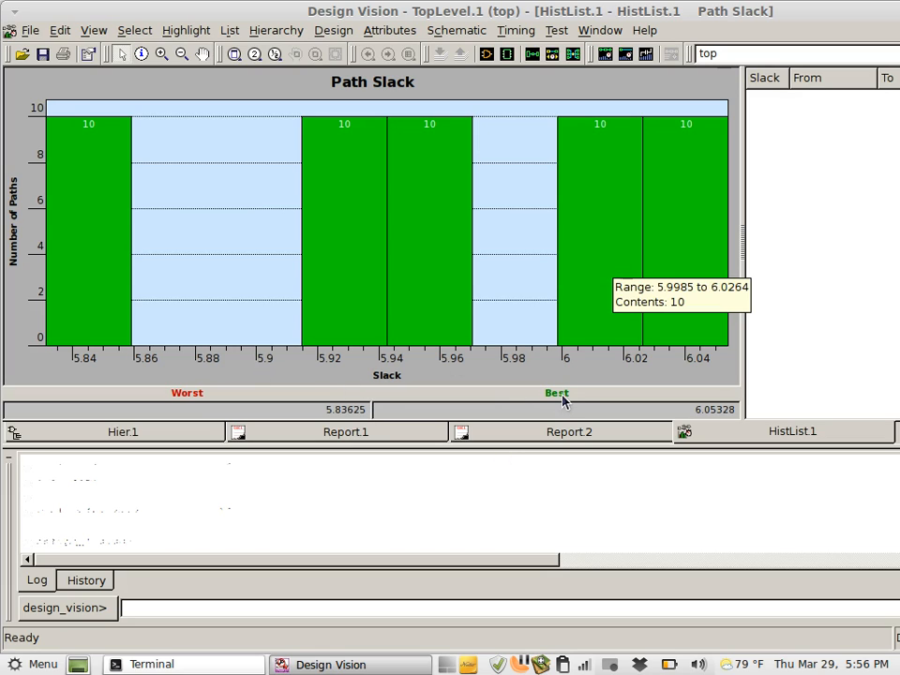
mouse_move(456, 236)
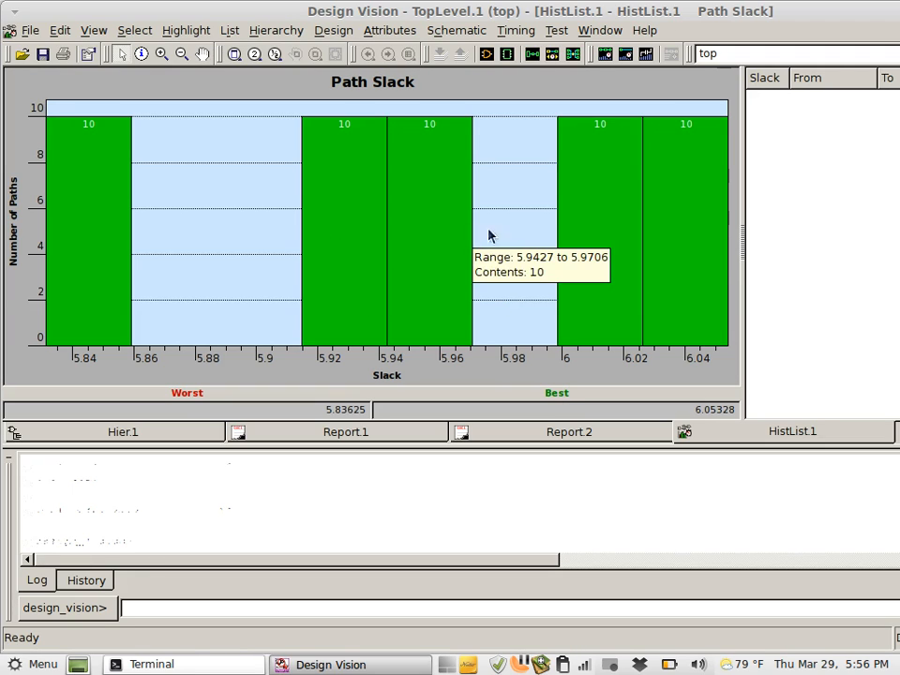
mouse_move(581, 246)
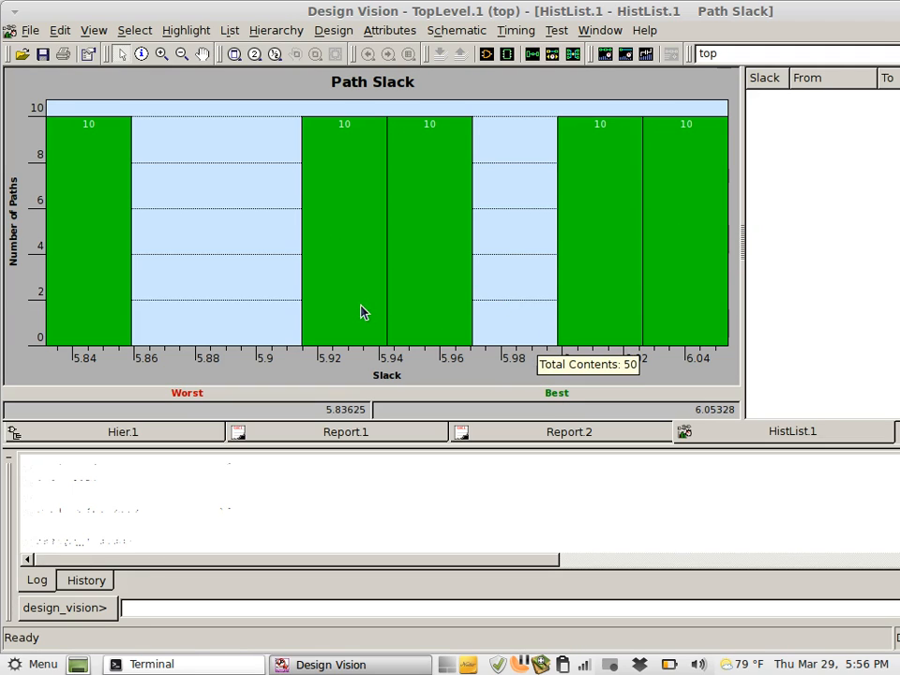
mouse_move(325, 253)
mouse_move(83, 332)
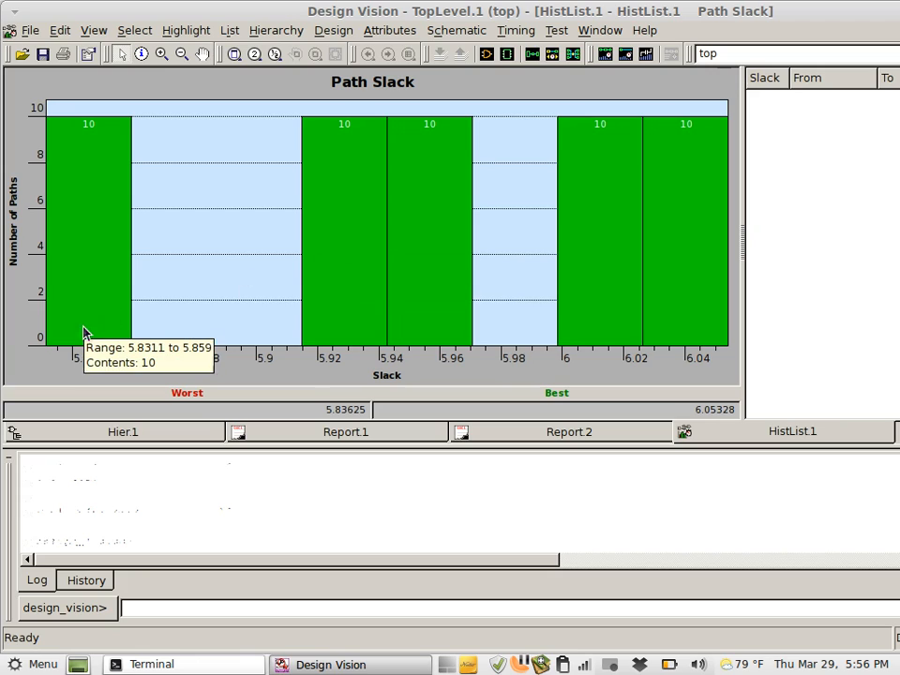
mouse_move(701, 361)
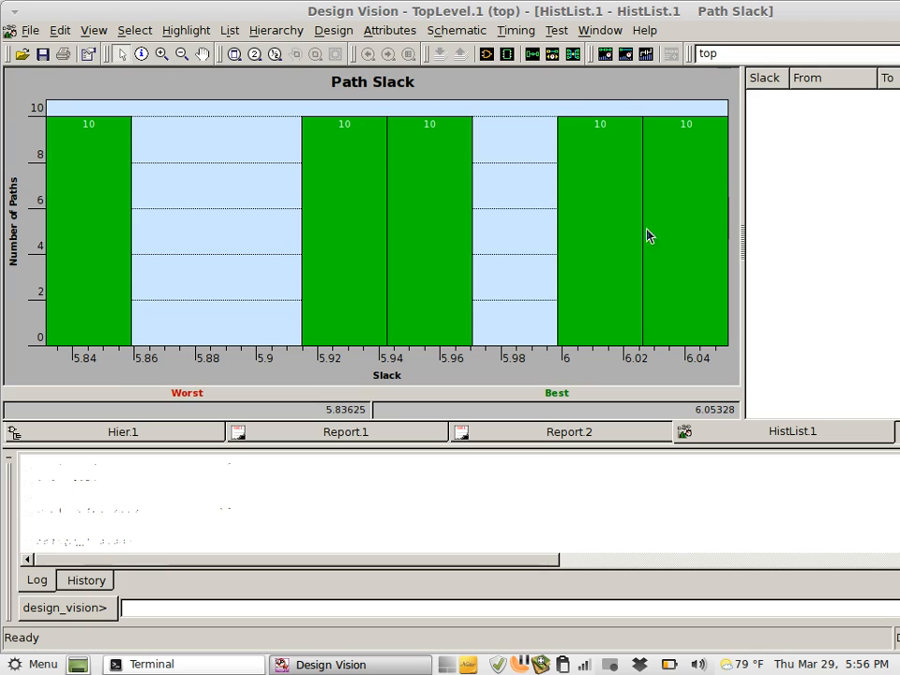
mouse_move(724, 175)
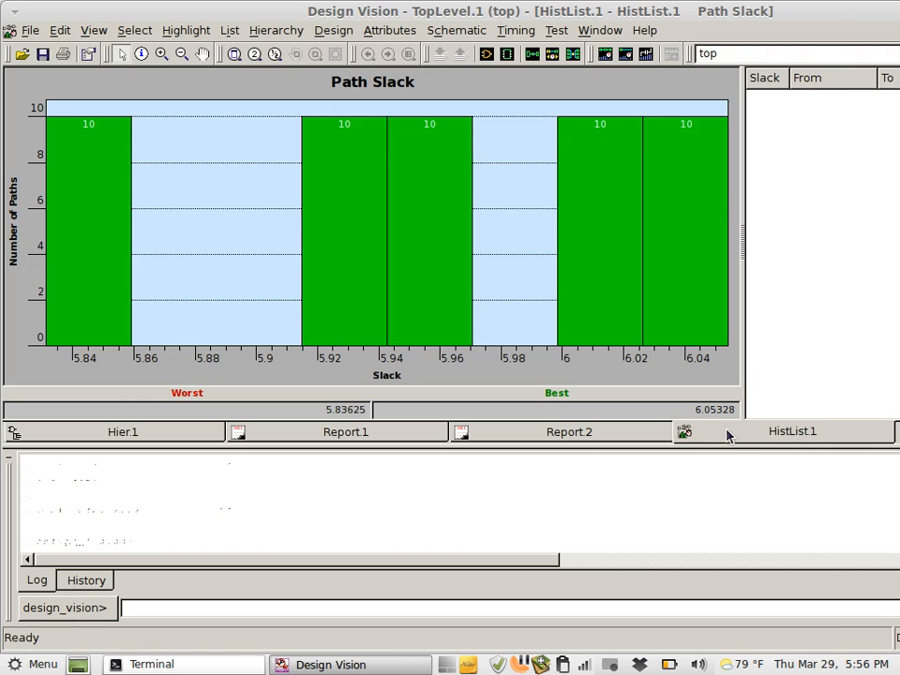
Run Check Timing on top with no minimum edge distance specified.
left_click(600, 30)
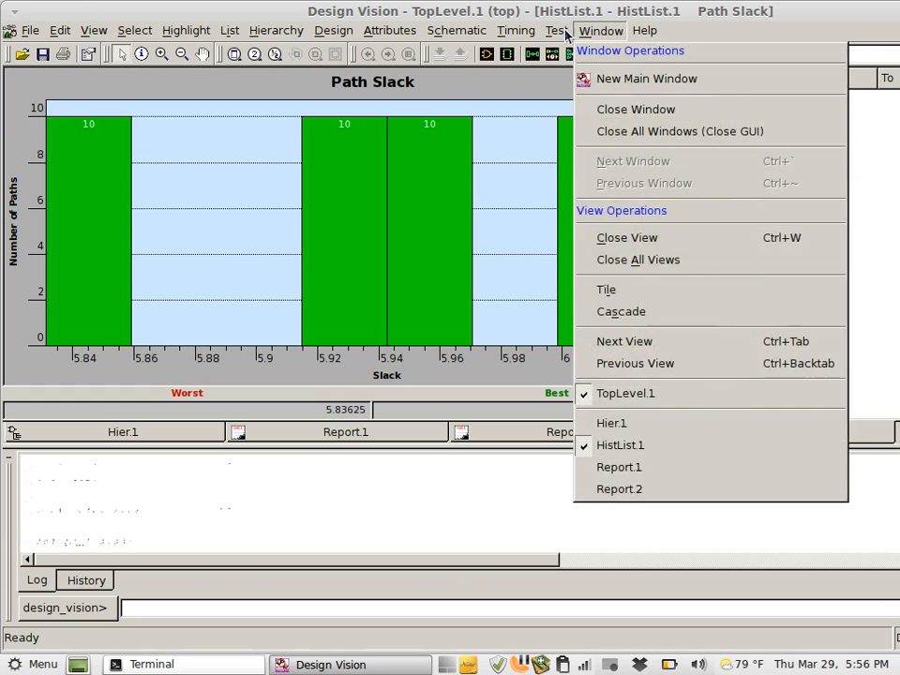
mouse_move(514, 35)
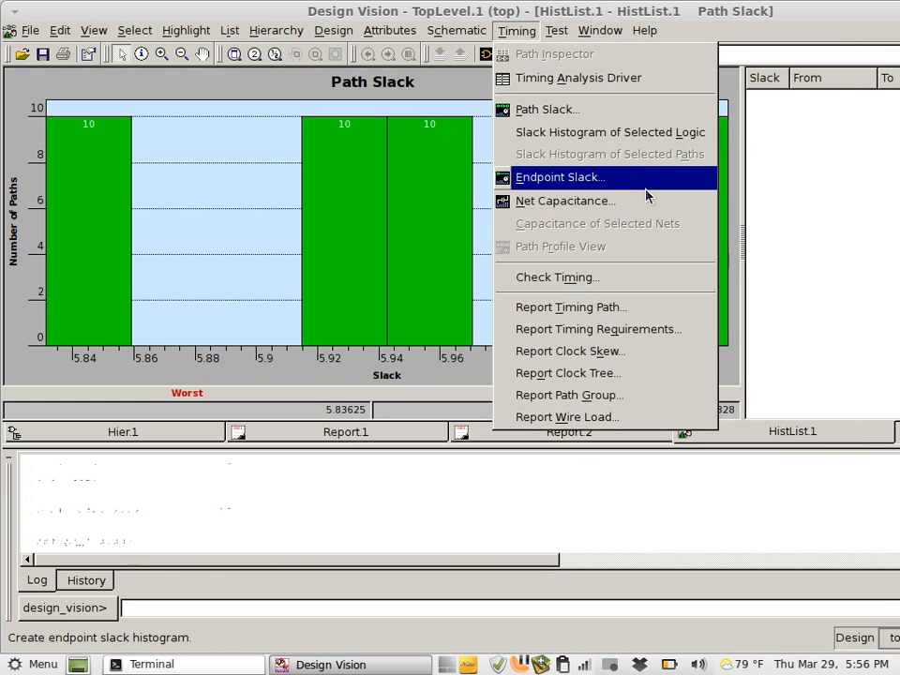
left_click(622, 281)
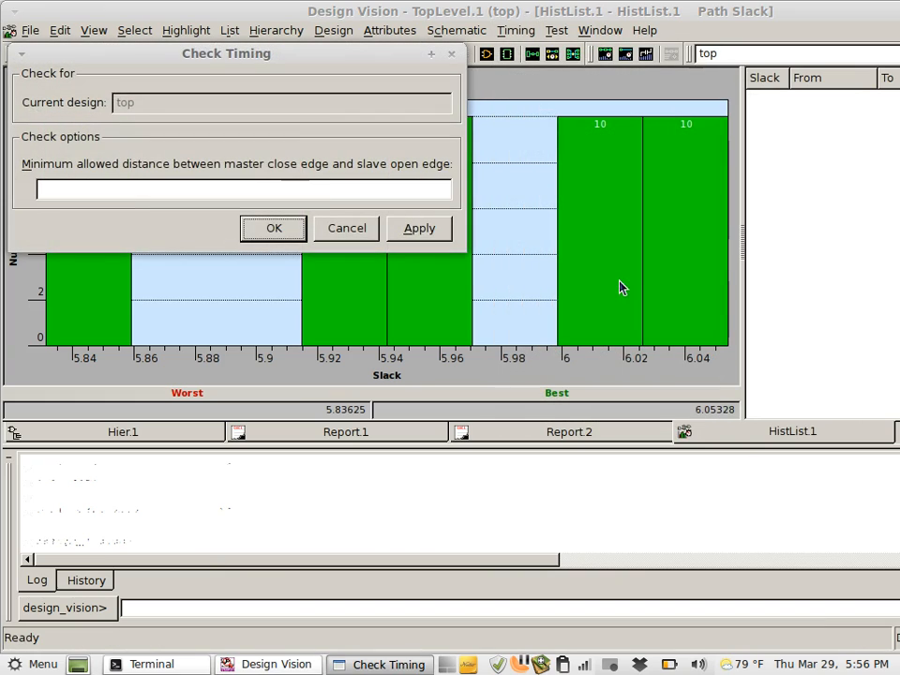
left_click(272, 227)
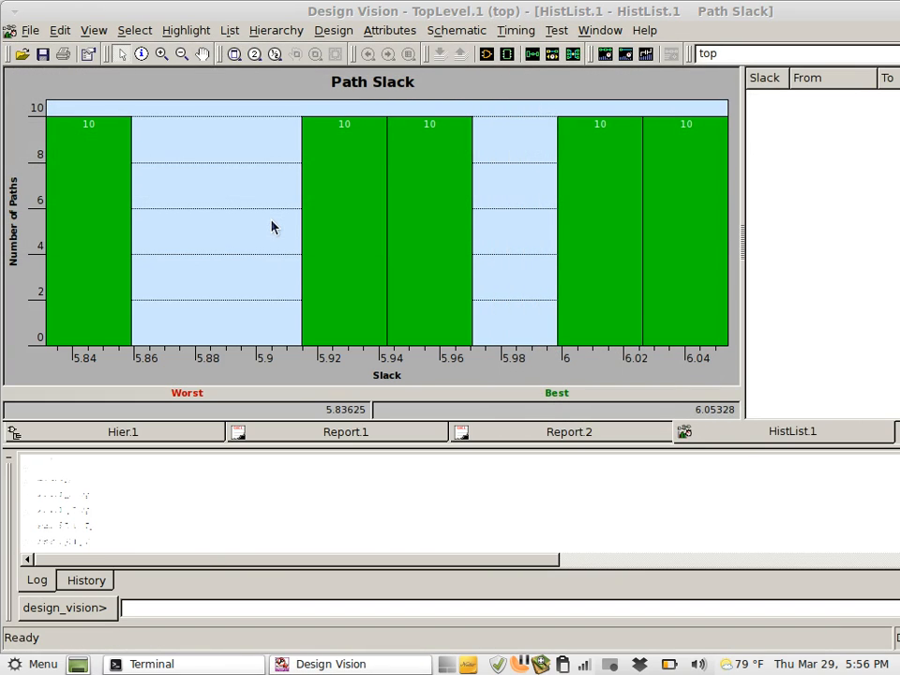
Generate the timing path report for top and examine its slack, startpoint and endpoint.
left_click(517, 32)
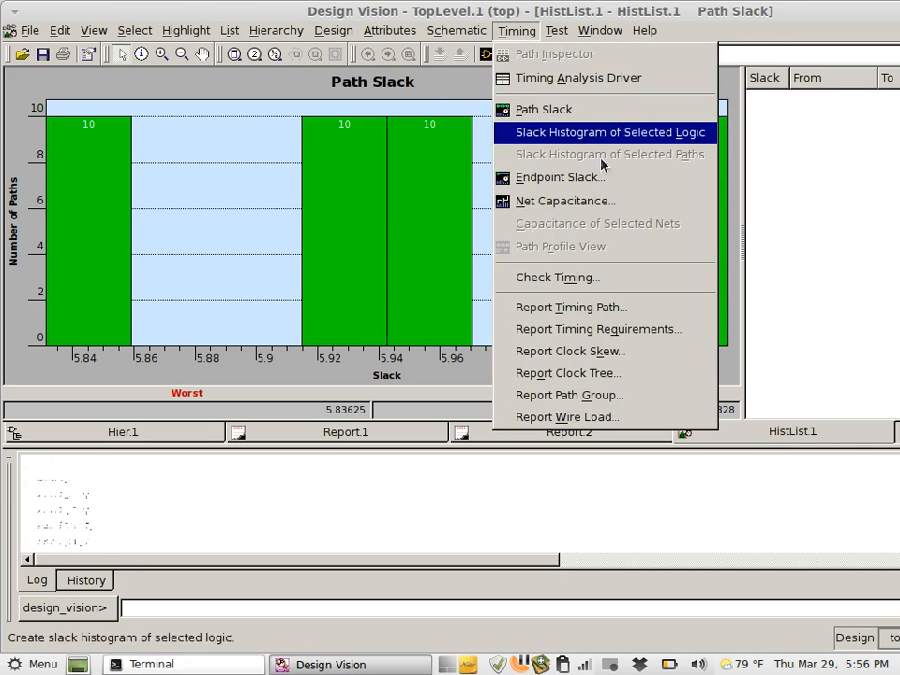
left_click(640, 312)
left_click(705, 630)
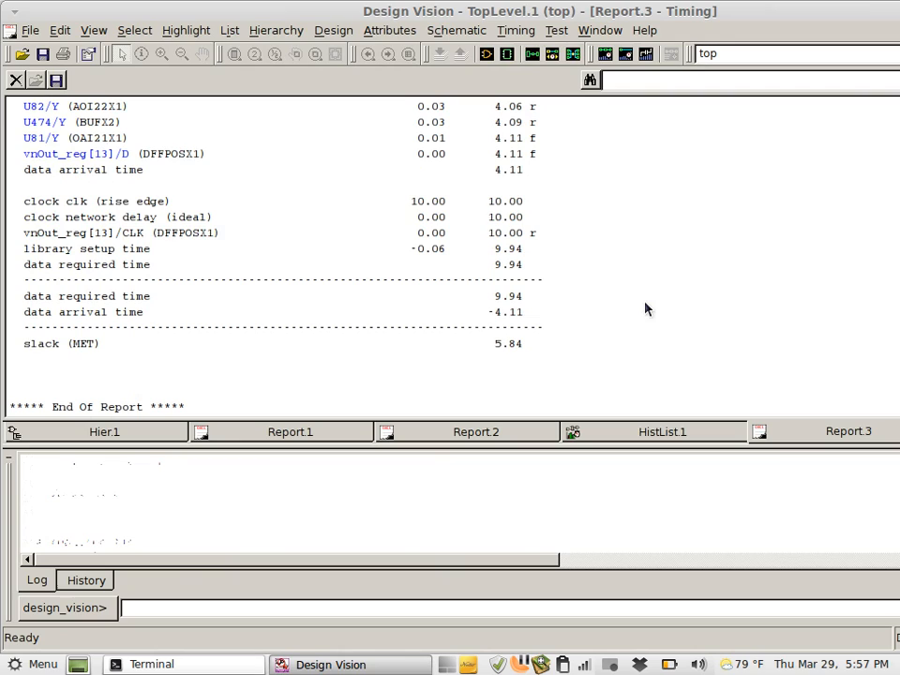
left_click_drag(493, 344, 542, 347)
left_click(544, 340)
scroll(621, 220, "up", 20)
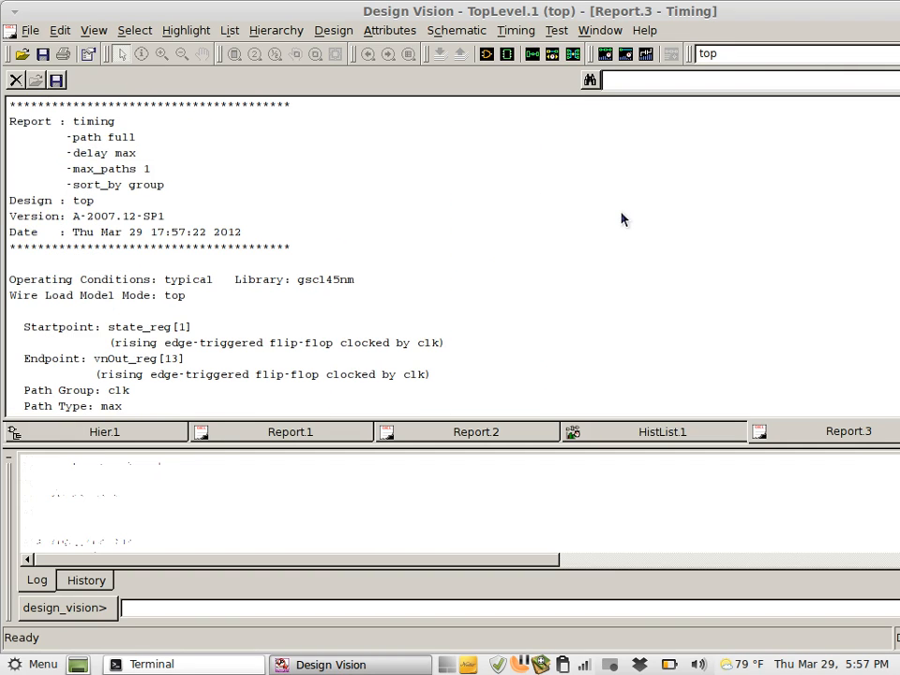
left_click(39, 34)
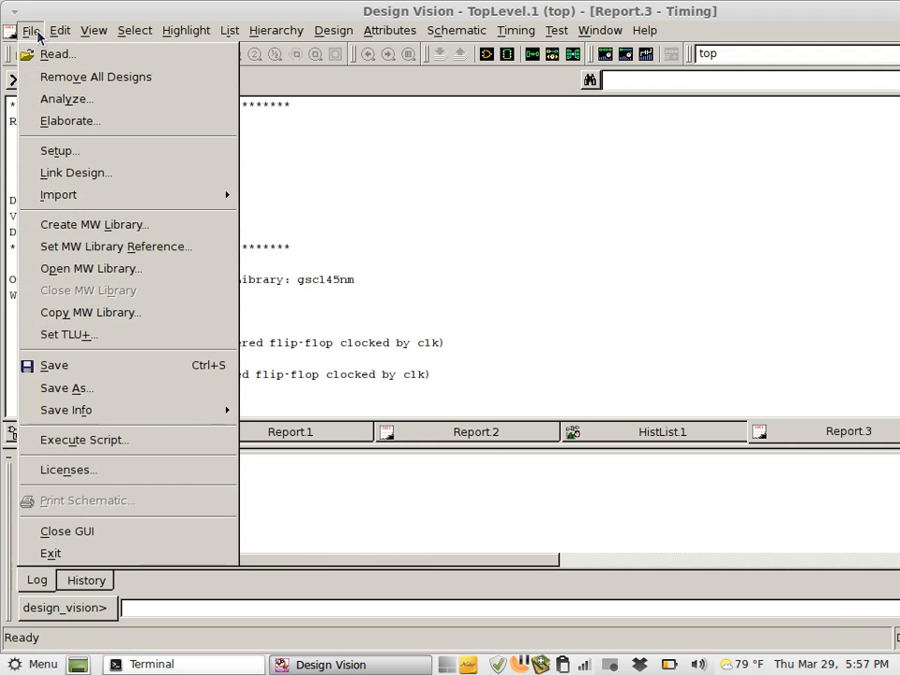
left_click(399, 33)
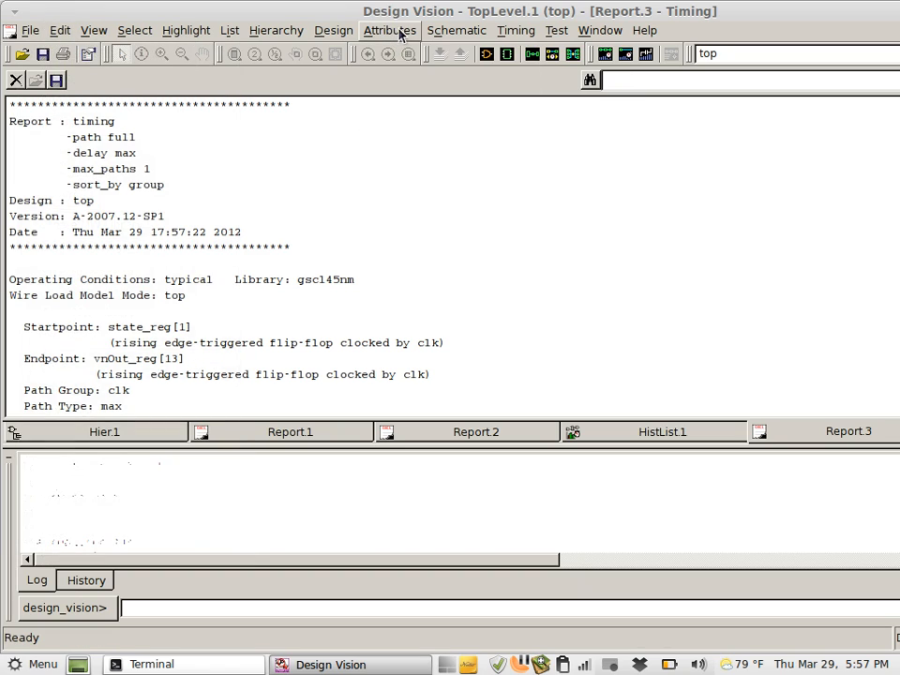
left_click(460, 39)
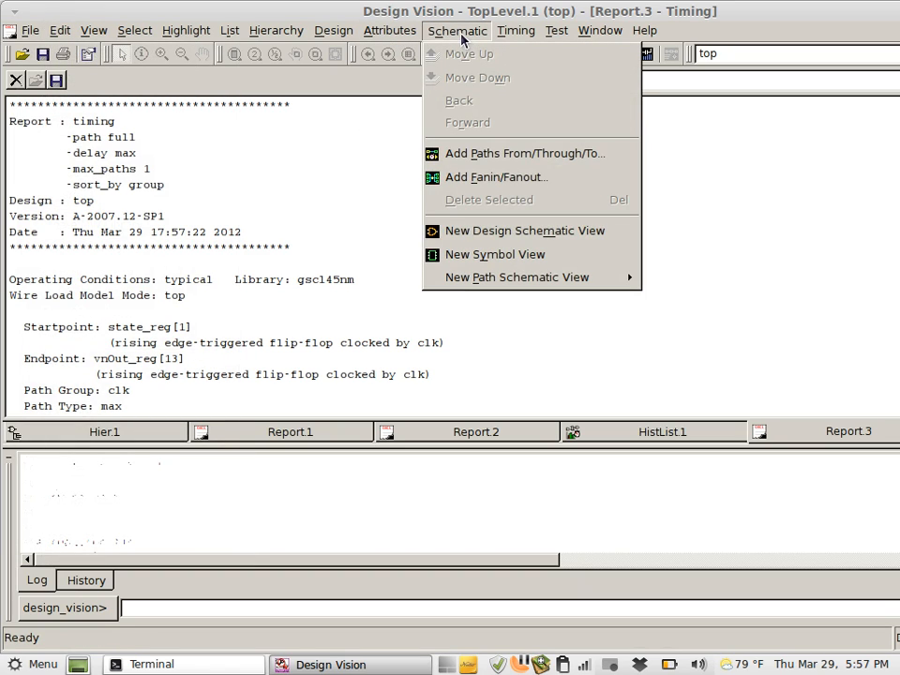
left_click(524, 418)
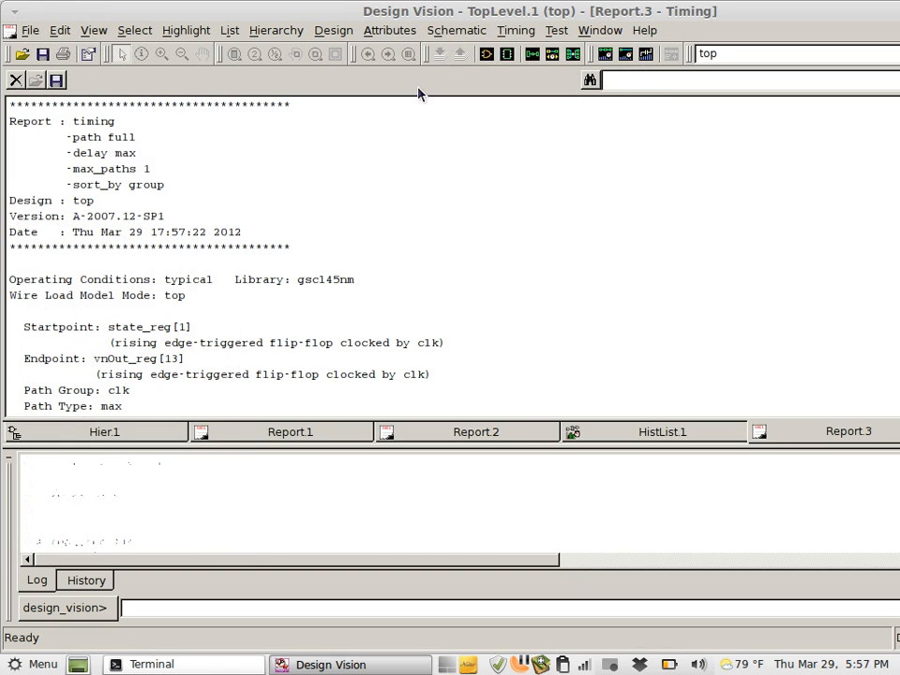
Create a schematic view of top and another Path Slack histogram with 10 worst paths, 50 max paths and 8 bins.
left_click(485, 56)
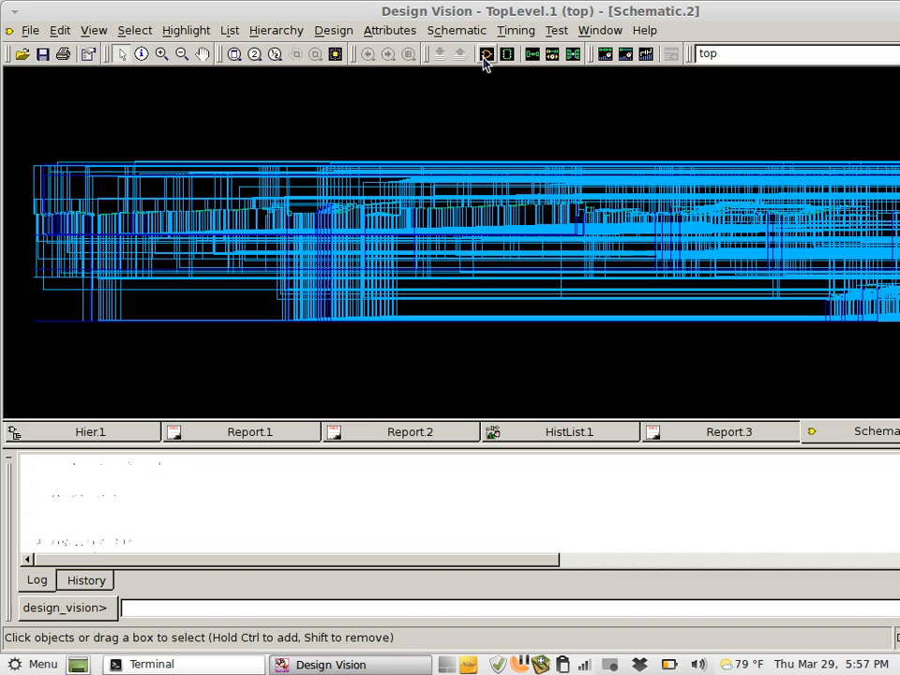
left_click(599, 31)
mouse_move(516, 31)
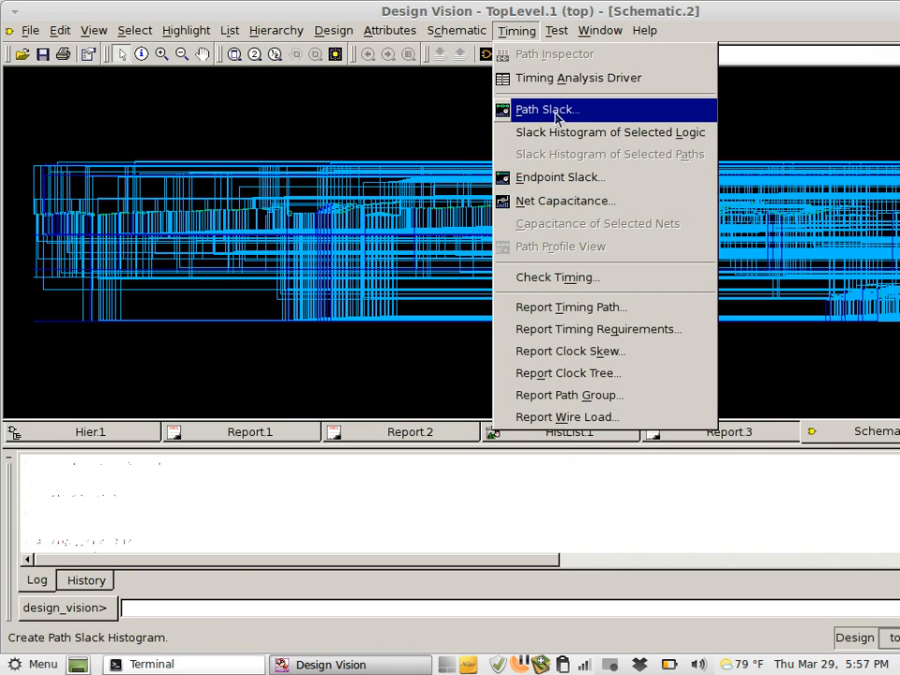
left_click(574, 111)
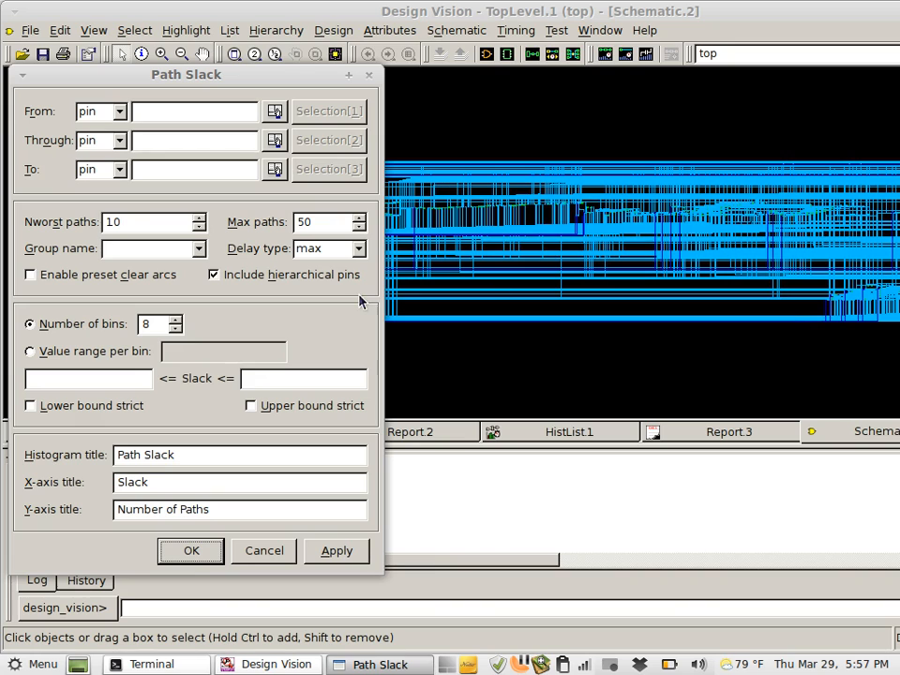
left_click(192, 550)
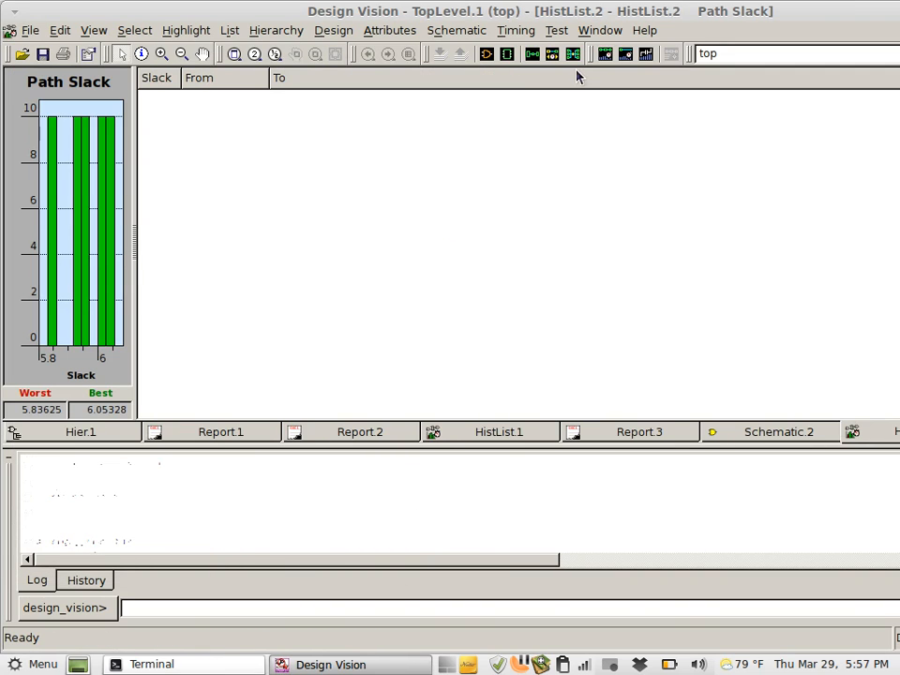
Inspect a dense wiring area of the top schematic up close and return to the newest Path Slack histogram.
left_click(796, 431)
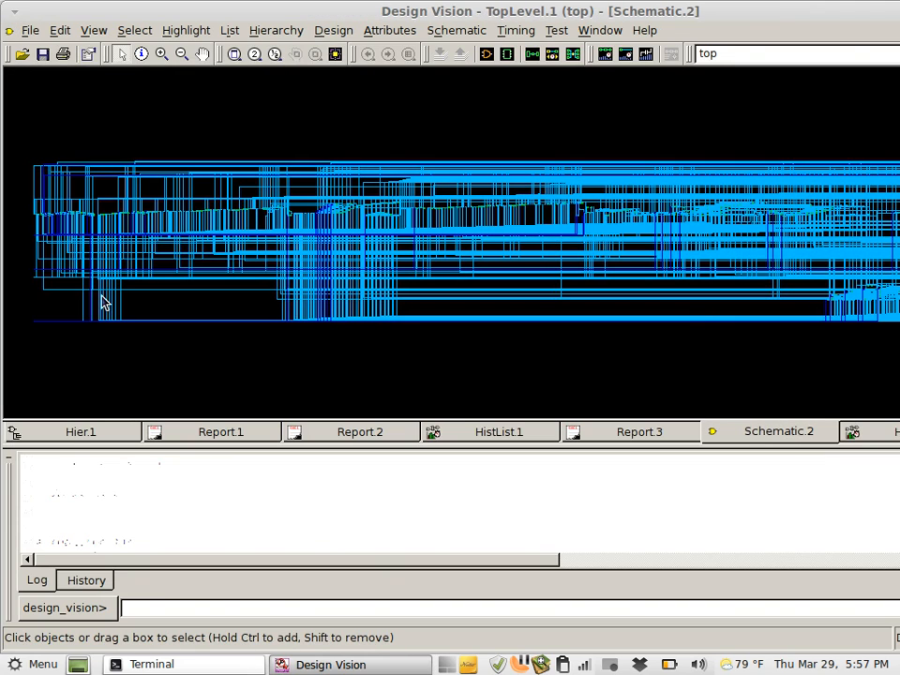
left_click(161, 53)
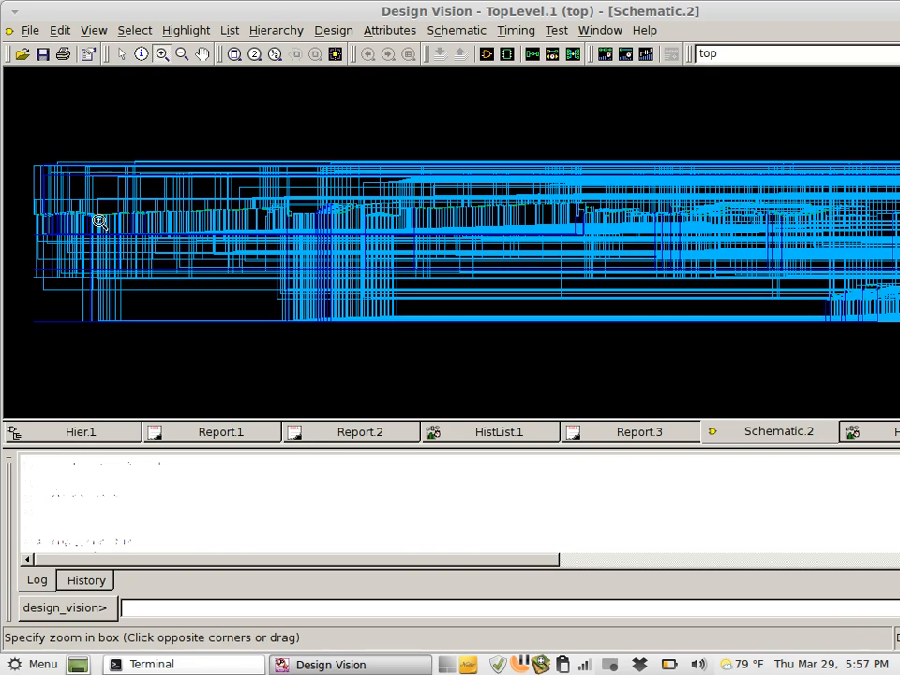
left_click_drag(99, 221, 161, 251)
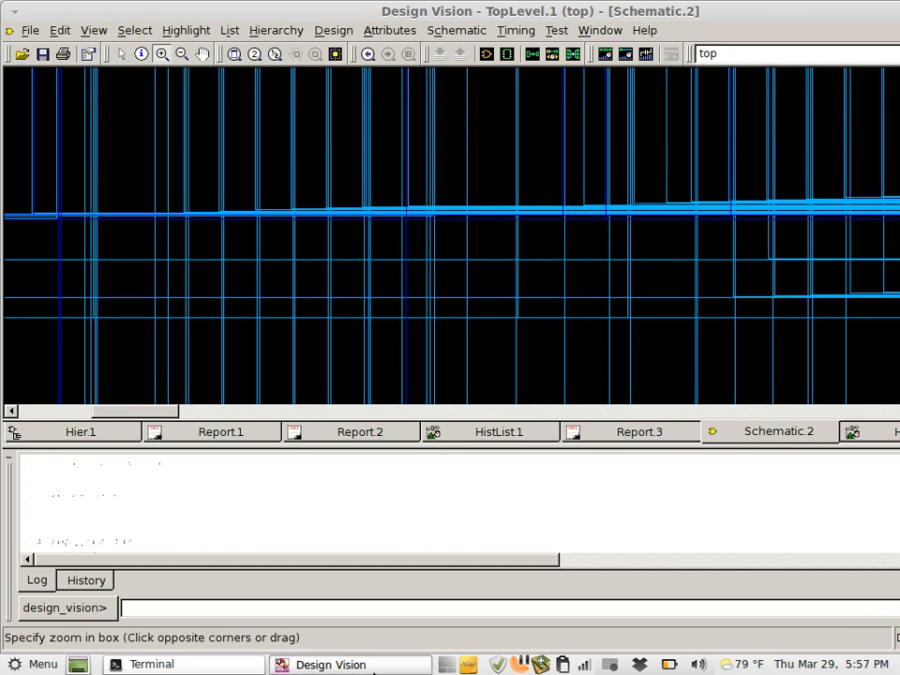
left_click(883, 432)
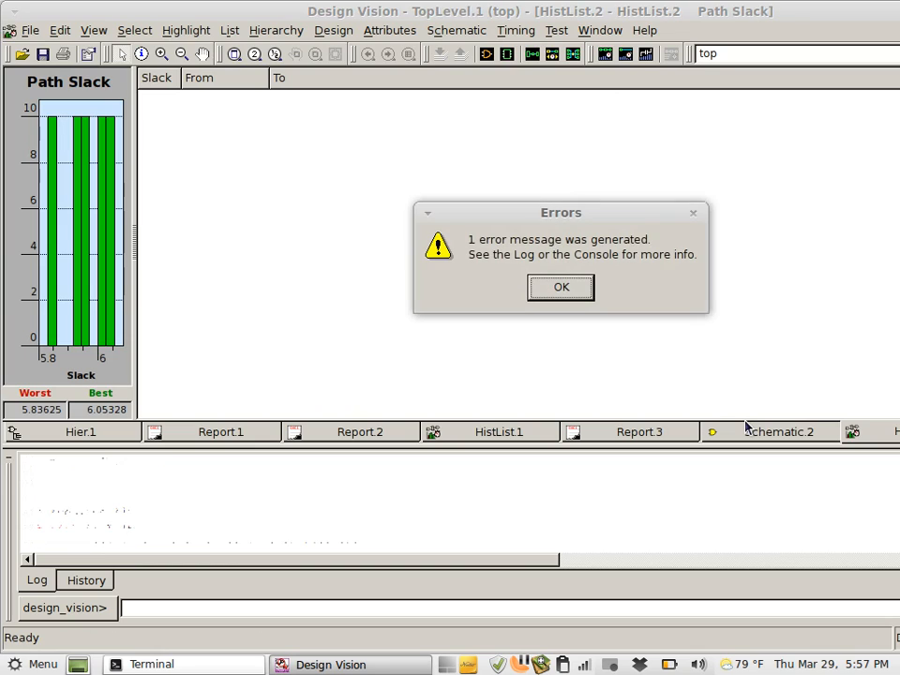
left_click(568, 290)
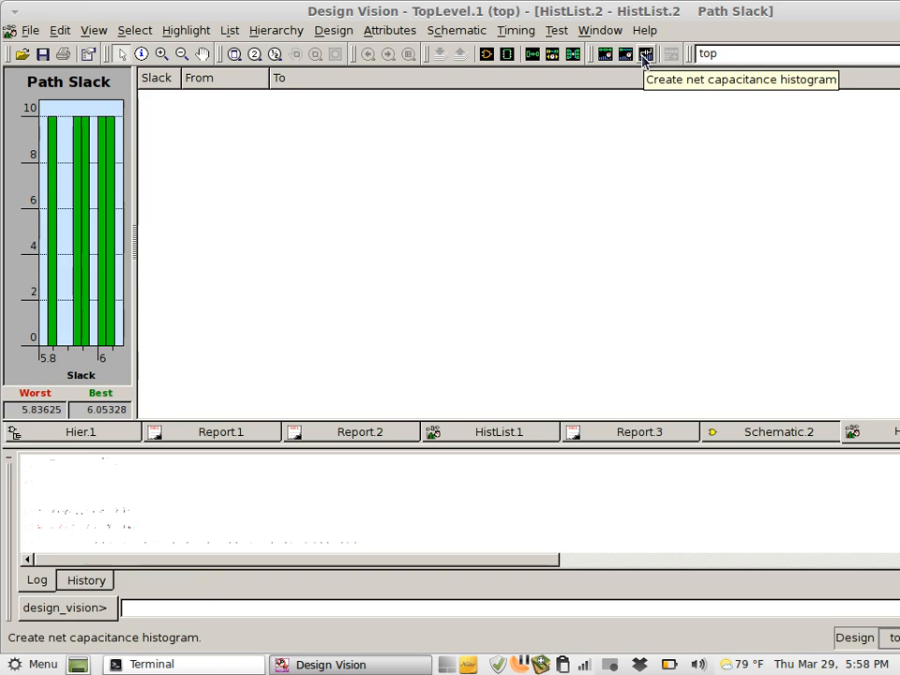
Create an Endpoint Slack histogram with max delay type and 8 bins.
left_click(599, 30)
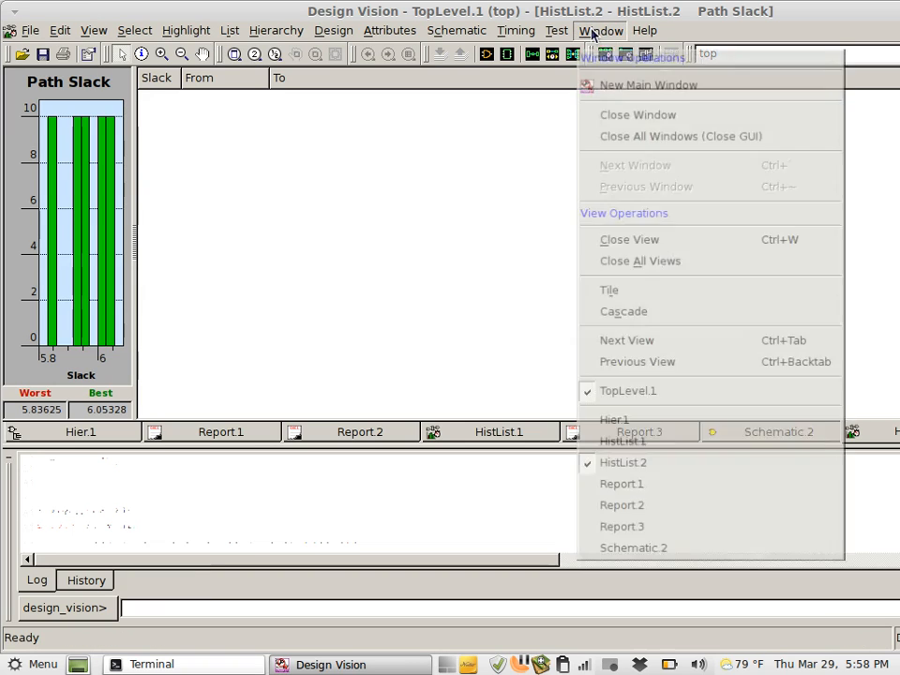
mouse_move(531, 37)
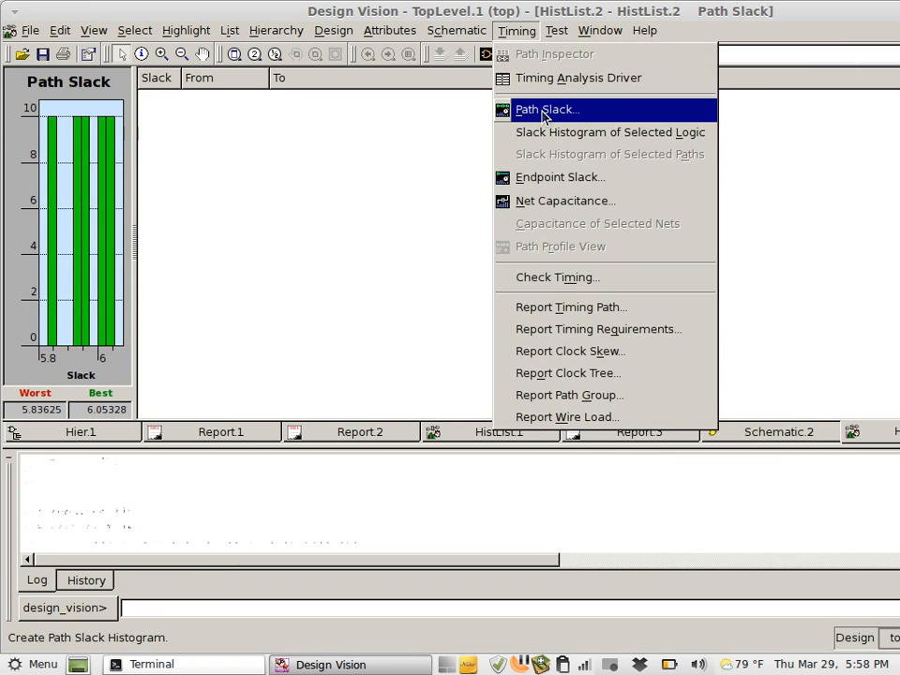
left_click(534, 179)
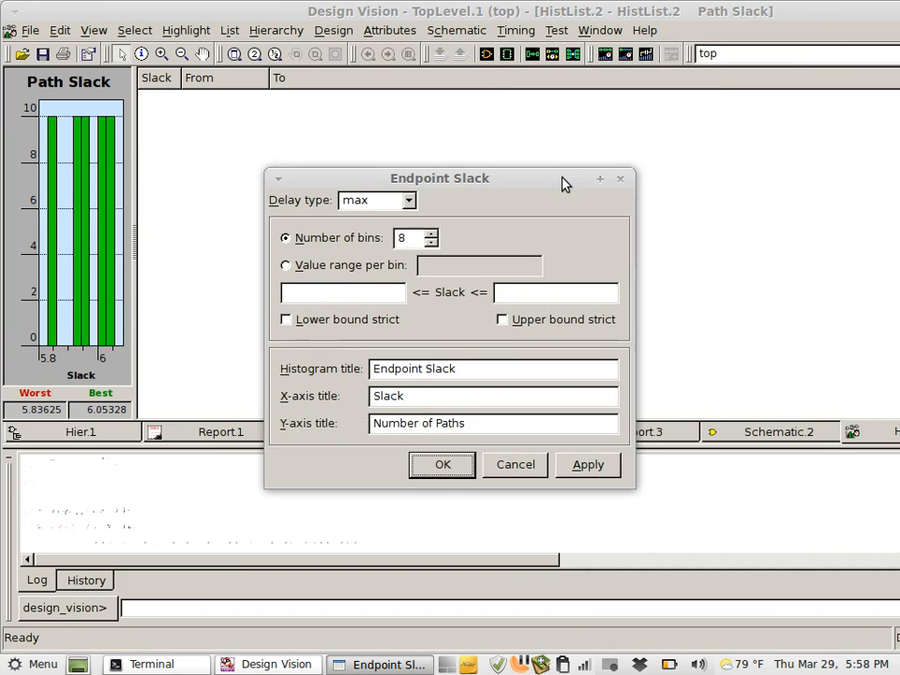
left_click(442, 469)
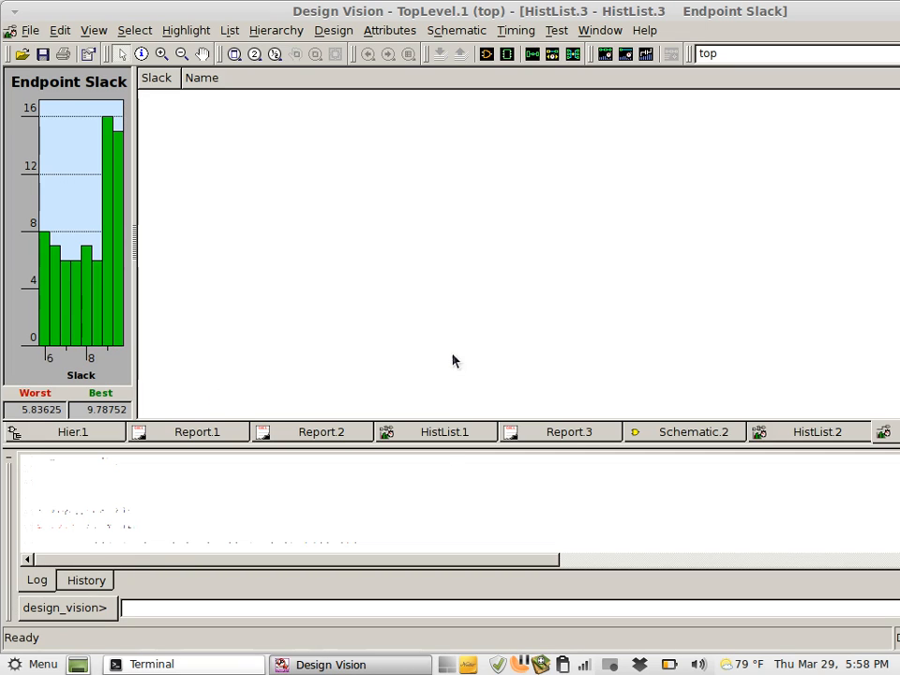
Examine the gates and wiring of the top schematic, from close detail to the whole design.
left_click(734, 437)
key("z")
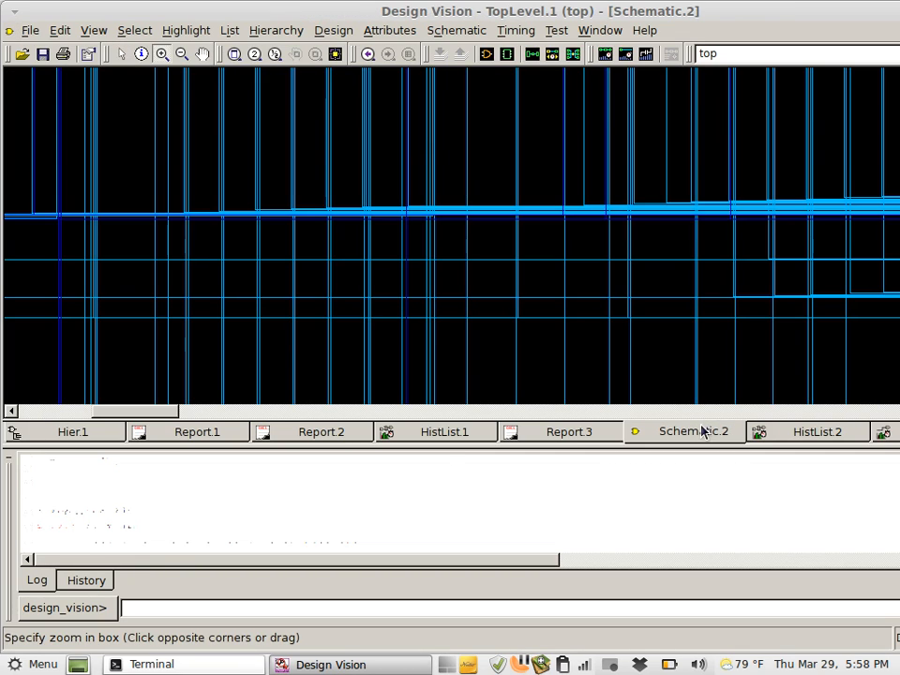
left_click(182, 54)
left_click(281, 154)
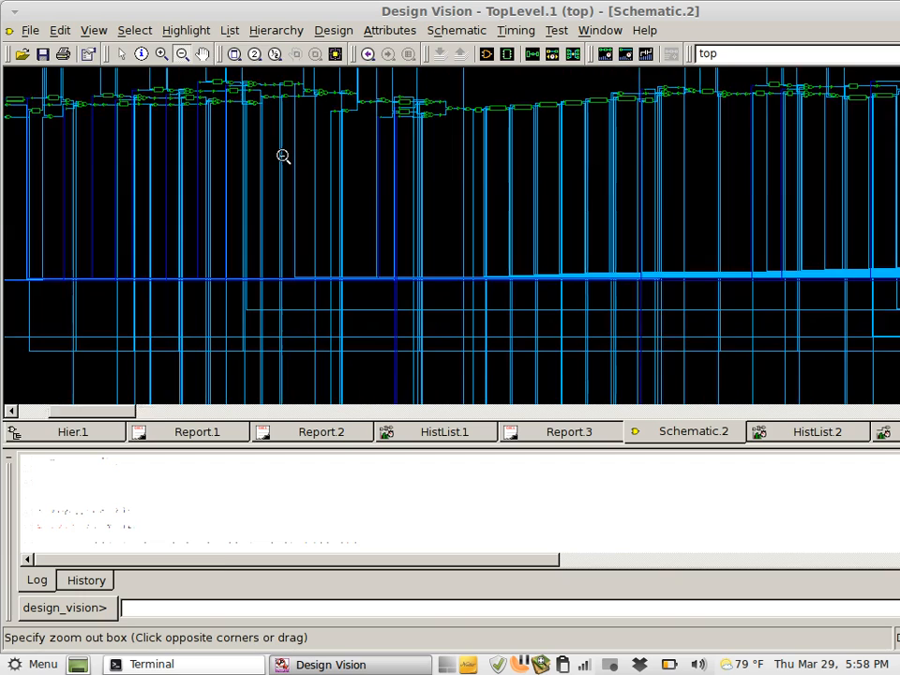
left_click(283, 157)
left_click(550, 258)
left_click(741, 284)
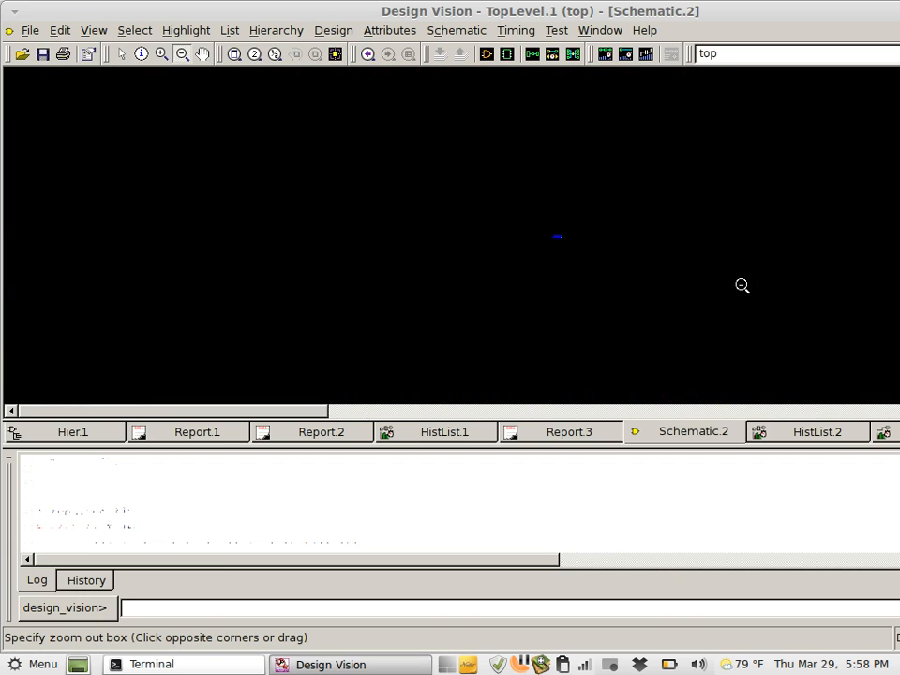
left_click(740, 284)
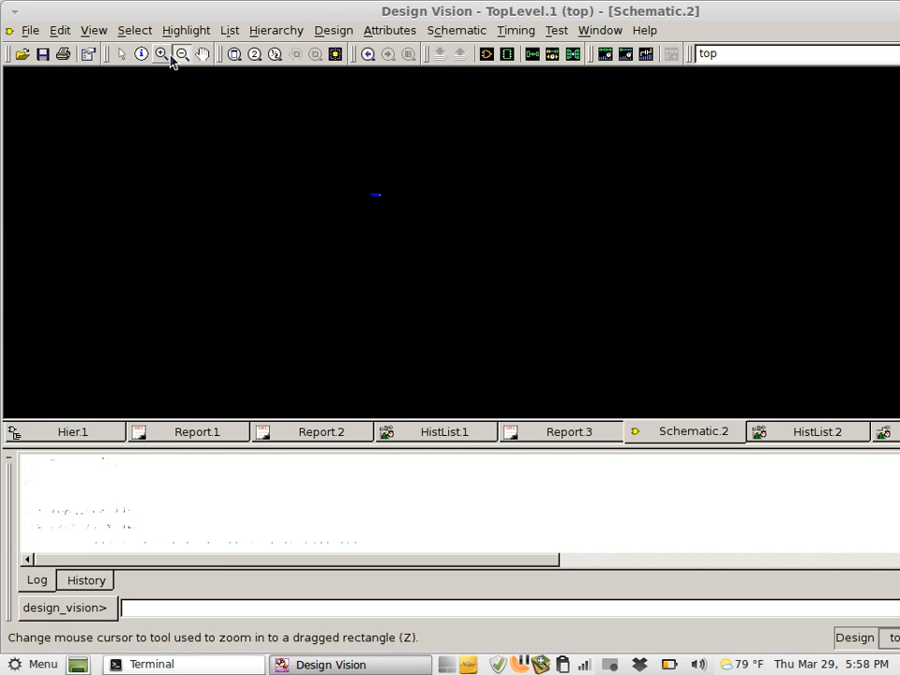
left_click(162, 54)
left_click(392, 196)
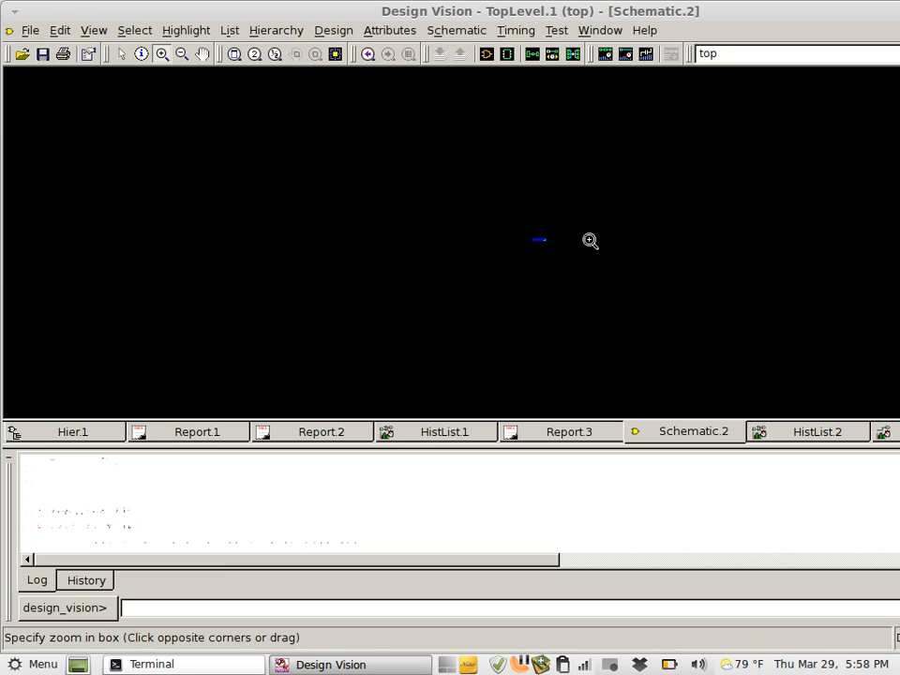
left_click(499, 244)
left_click(531, 245)
left_click(550, 244)
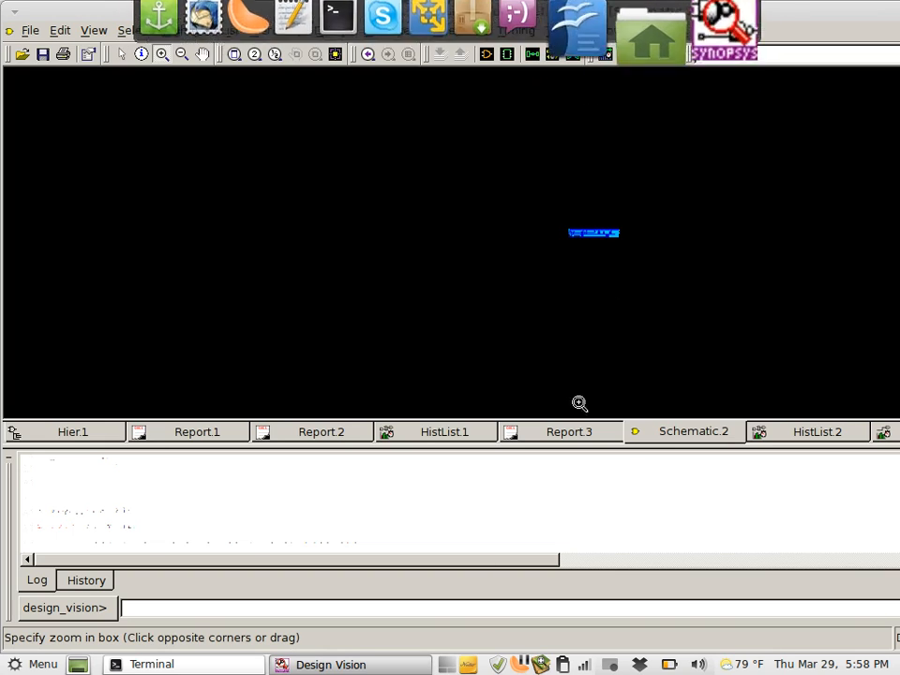
Switch to the Terminal to read the design_vision timing output.
left_click(187, 664)
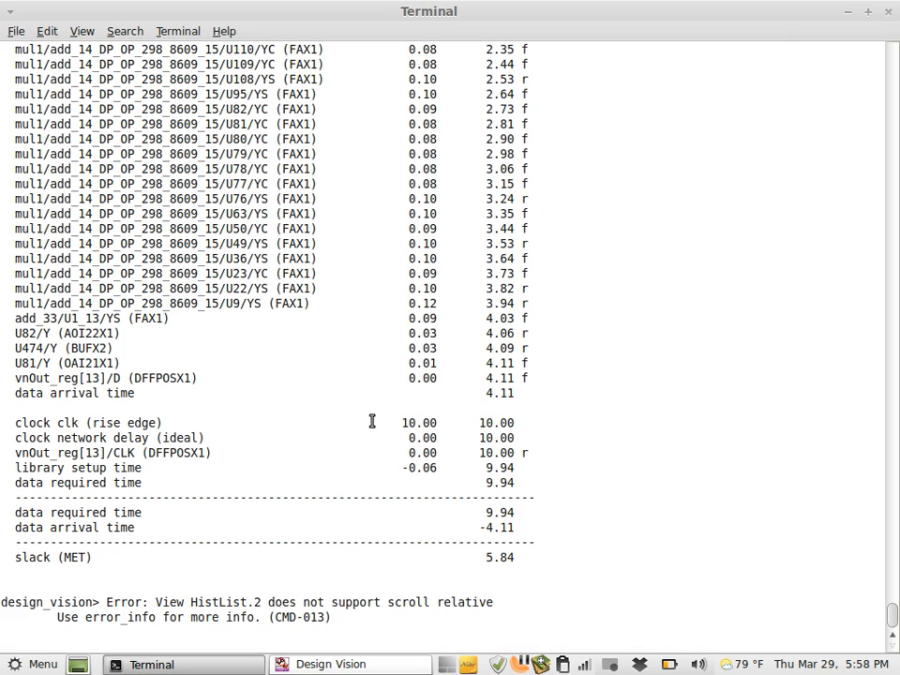